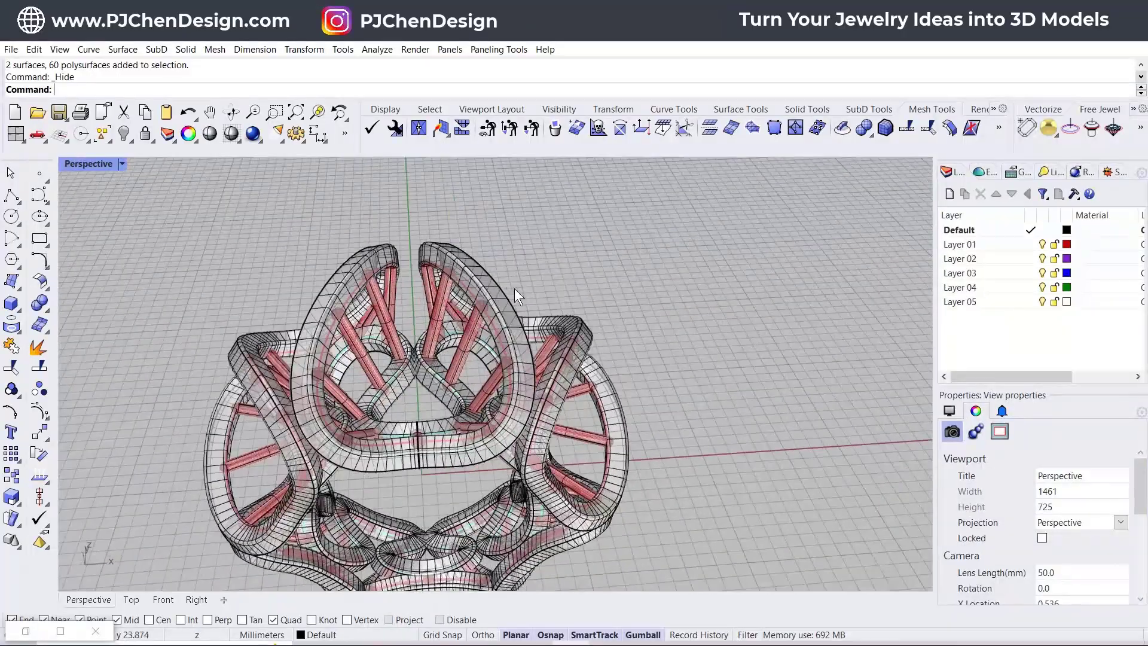
- Examine the finished openwork ring, looking at its frames and the struts connecting them
click(477, 228)
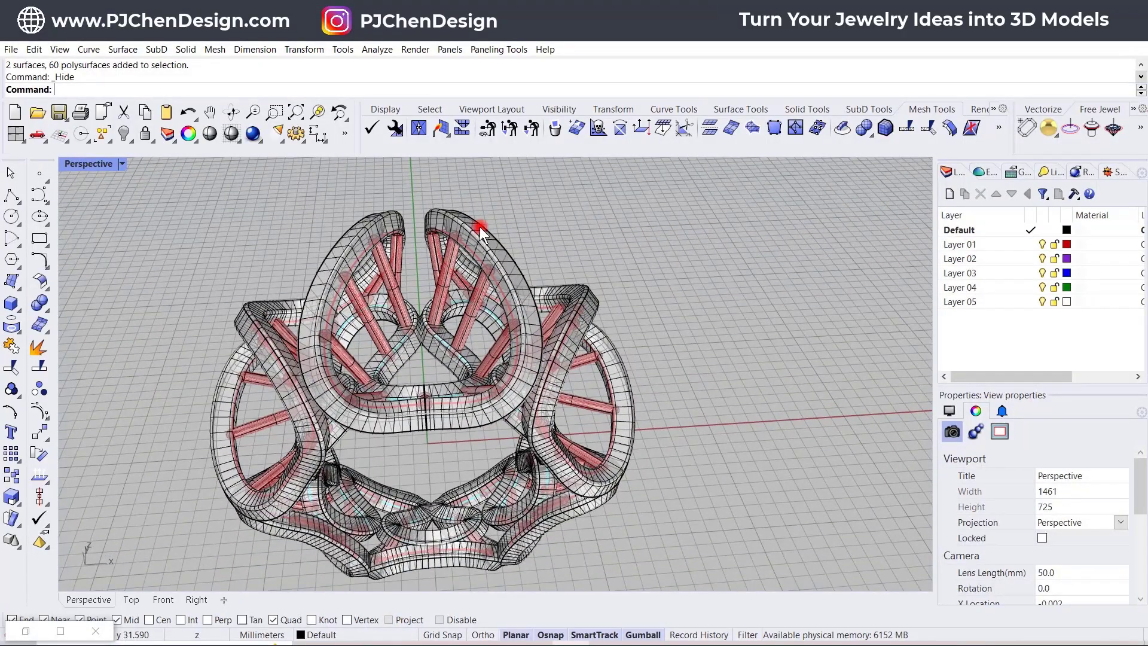
click(443, 346)
click(558, 220)
scroll(449, 284, up, 5)
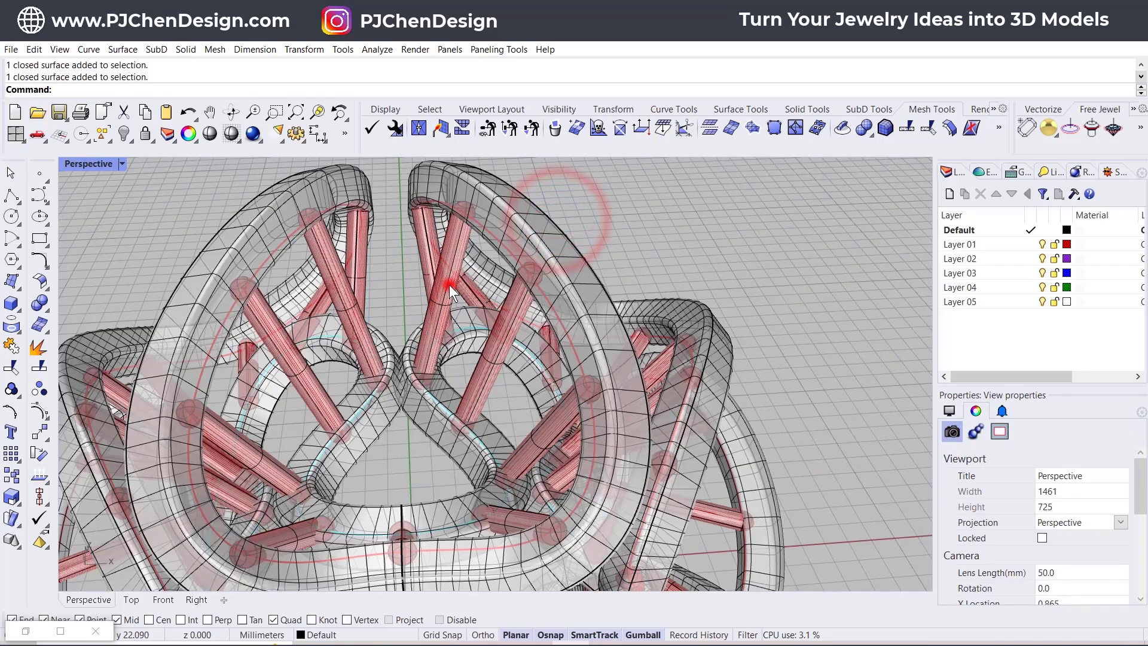
click(450, 284)
click(478, 317)
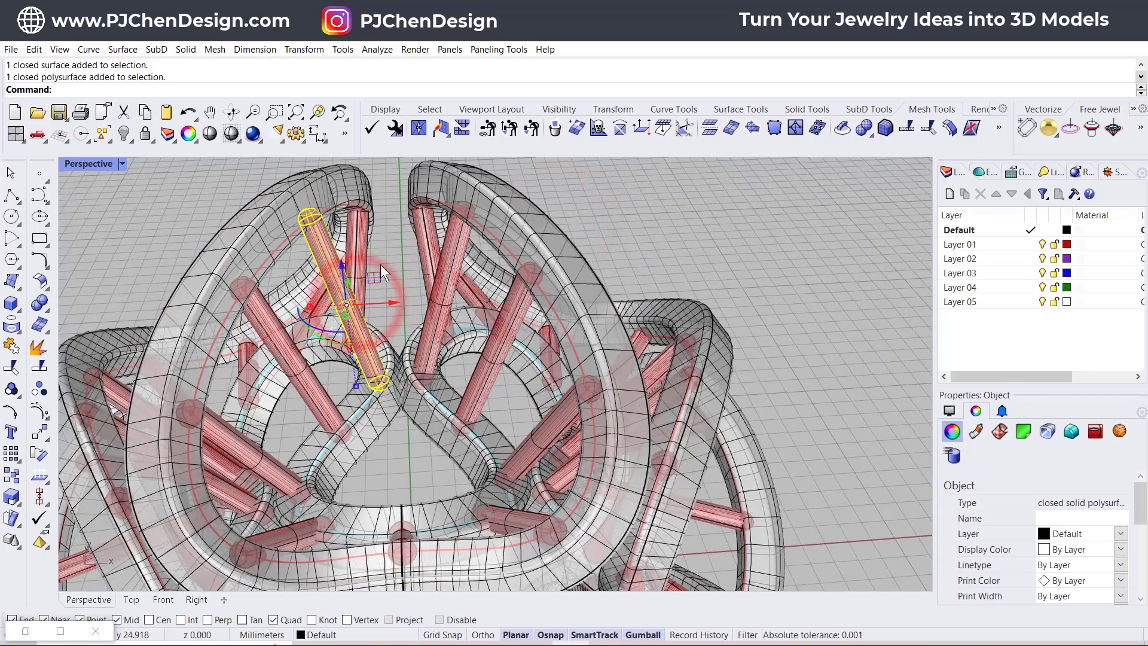
scroll(495, 289, down, 5)
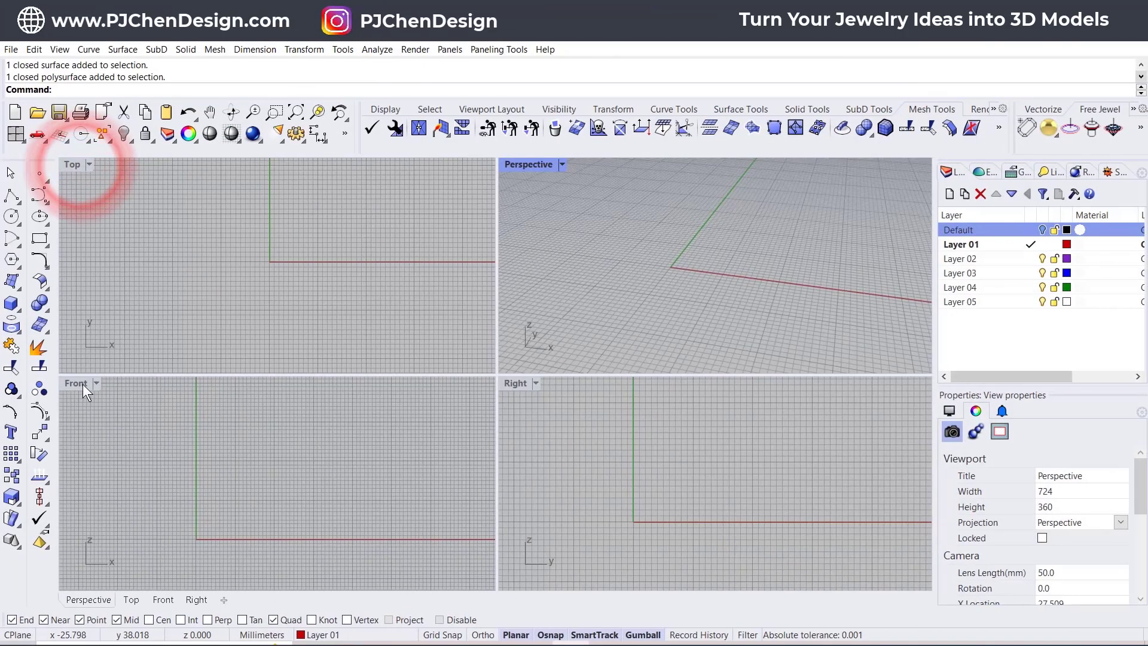
- Draw a 16 mm diameter circle centred on the origin in the Front view
double_click(81, 384)
right_drag(396, 383, 458, 356)
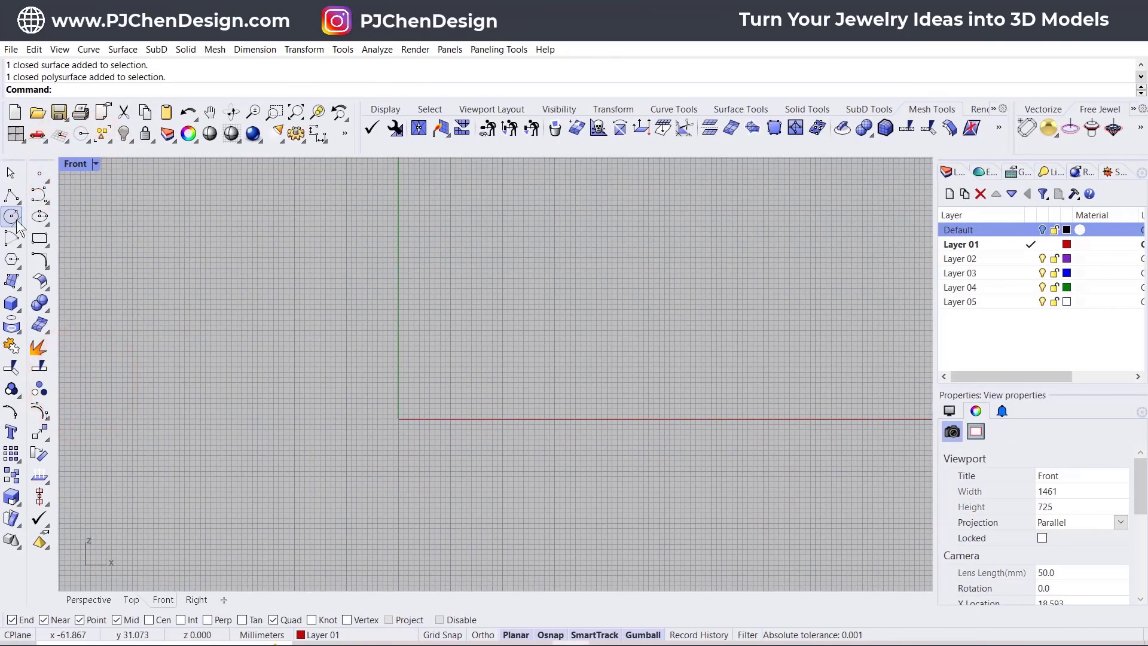
click(10, 217)
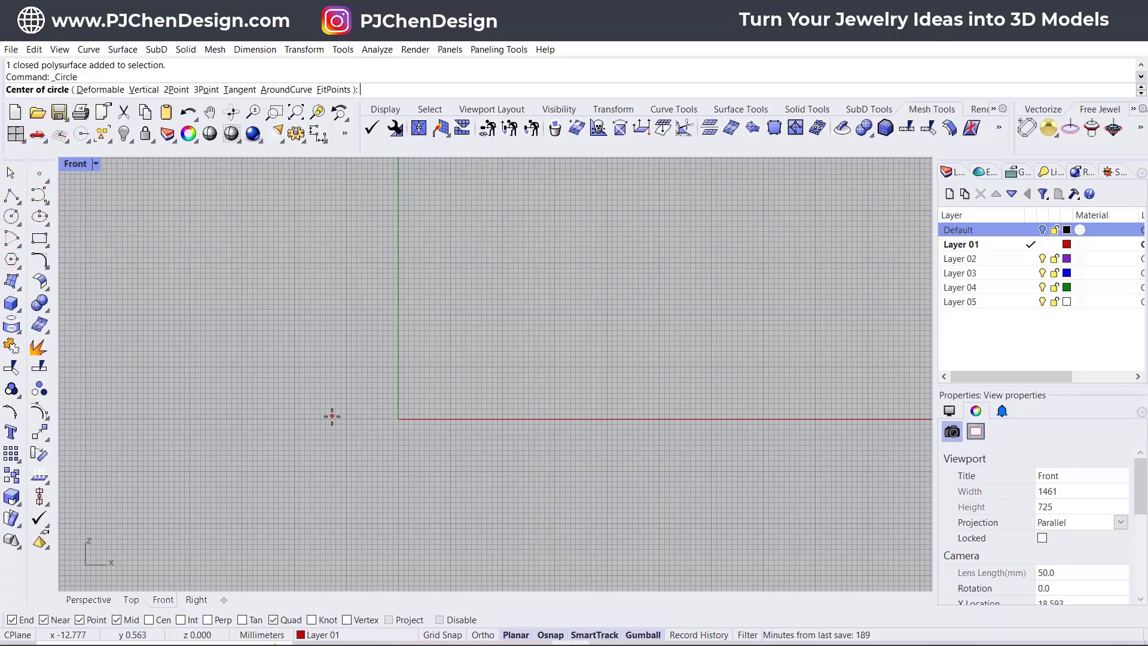
text(0)
key(Return)
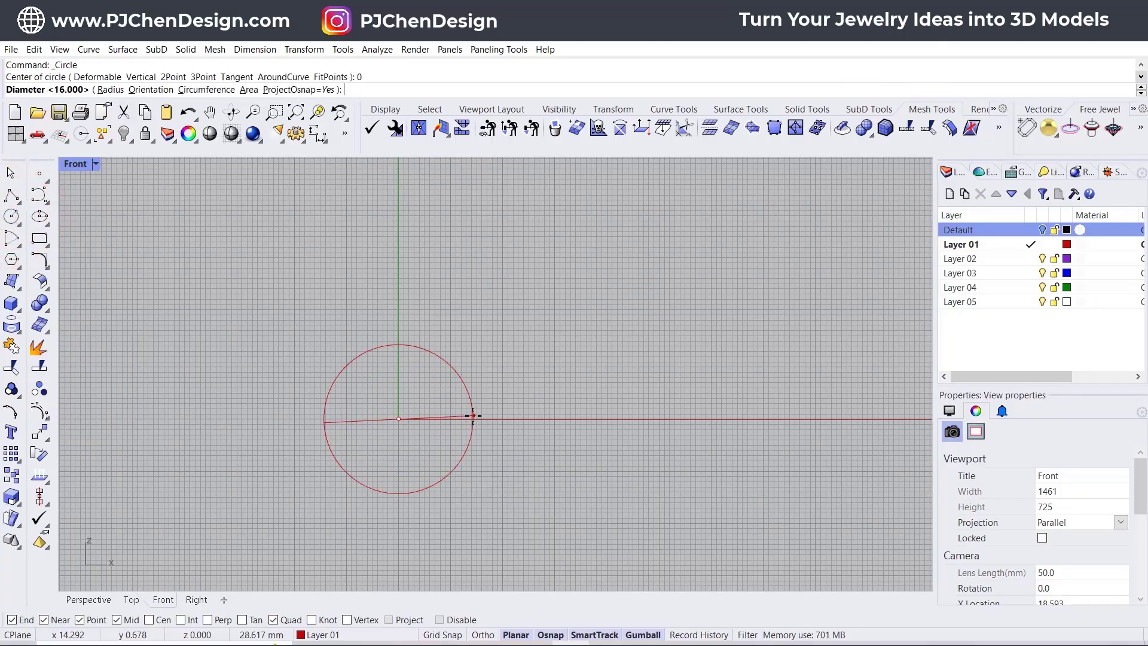
key(Return)
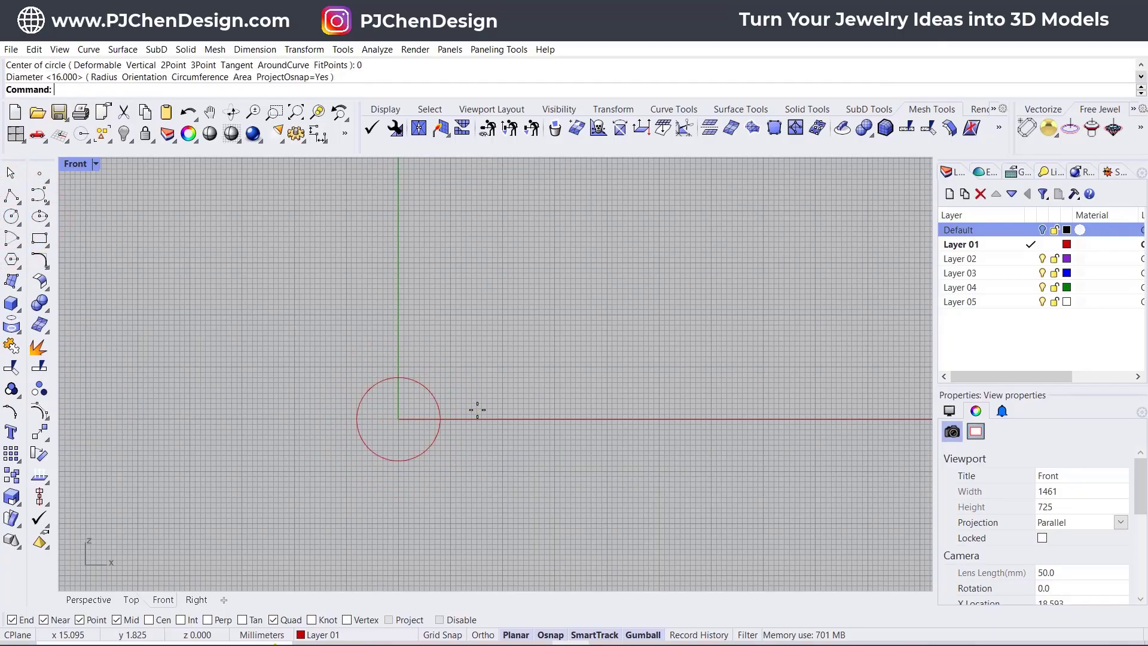
- In the Right view, draw a horizontal line from its midpoint at the circle's top, about 8 mm long
double_click(76, 164)
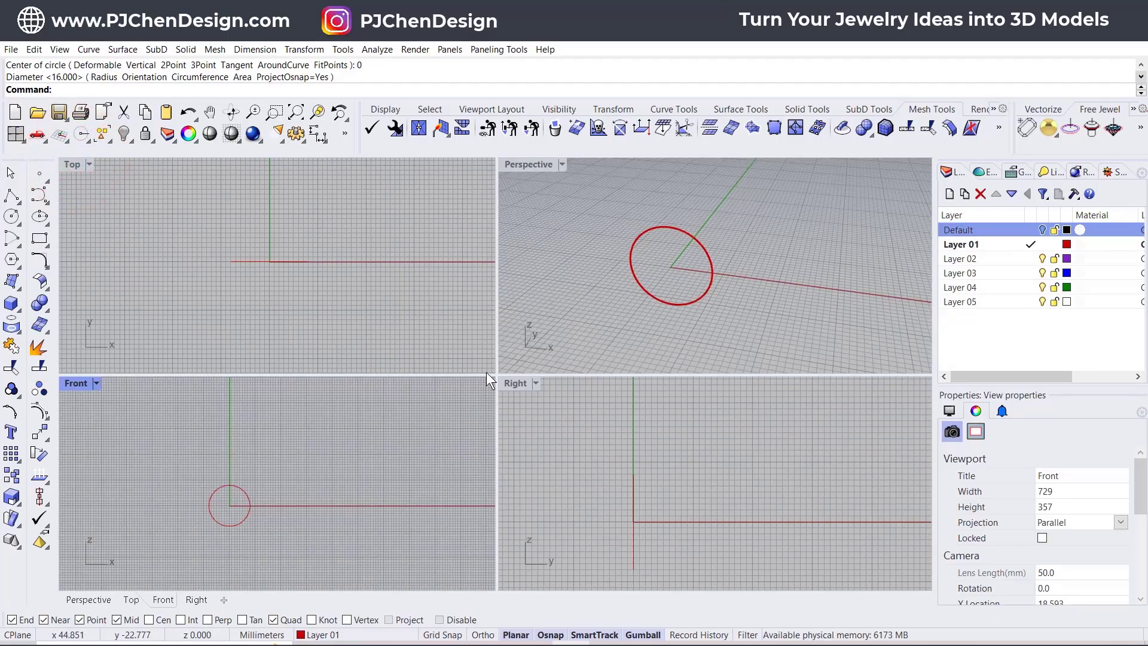
double_click(506, 380)
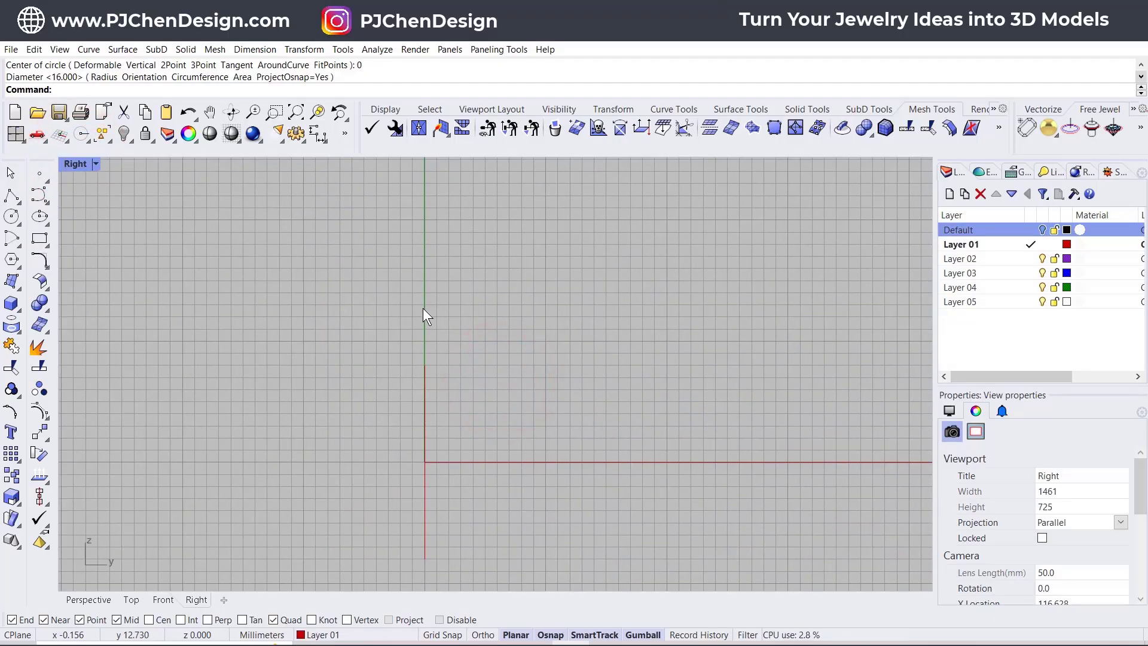
click(17, 204)
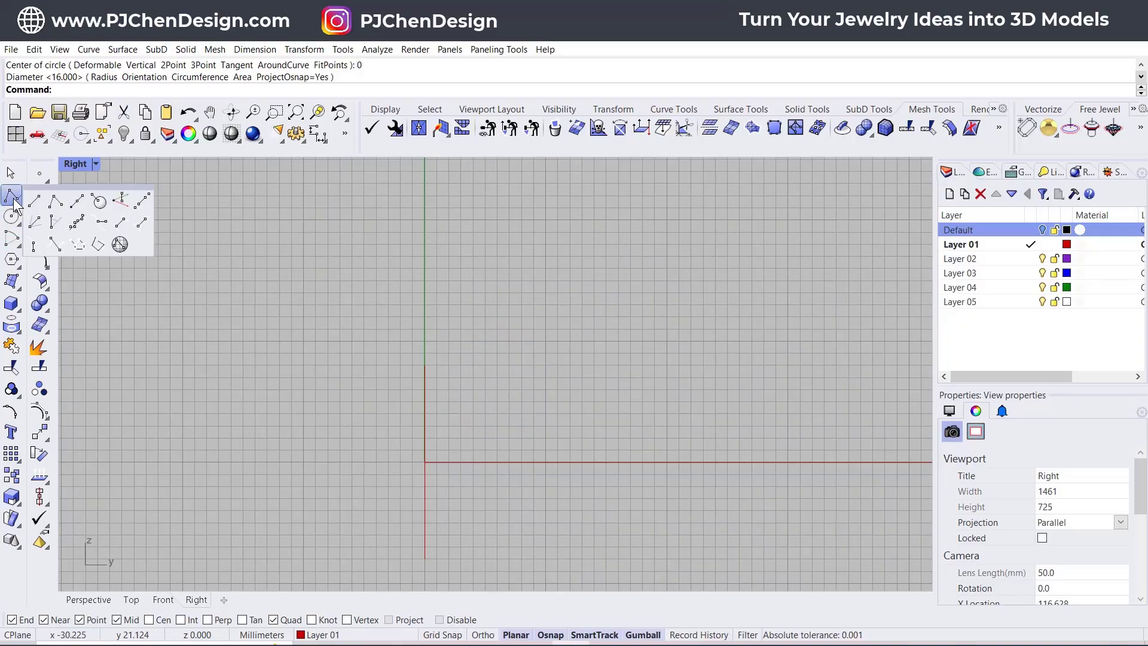
click(79, 204)
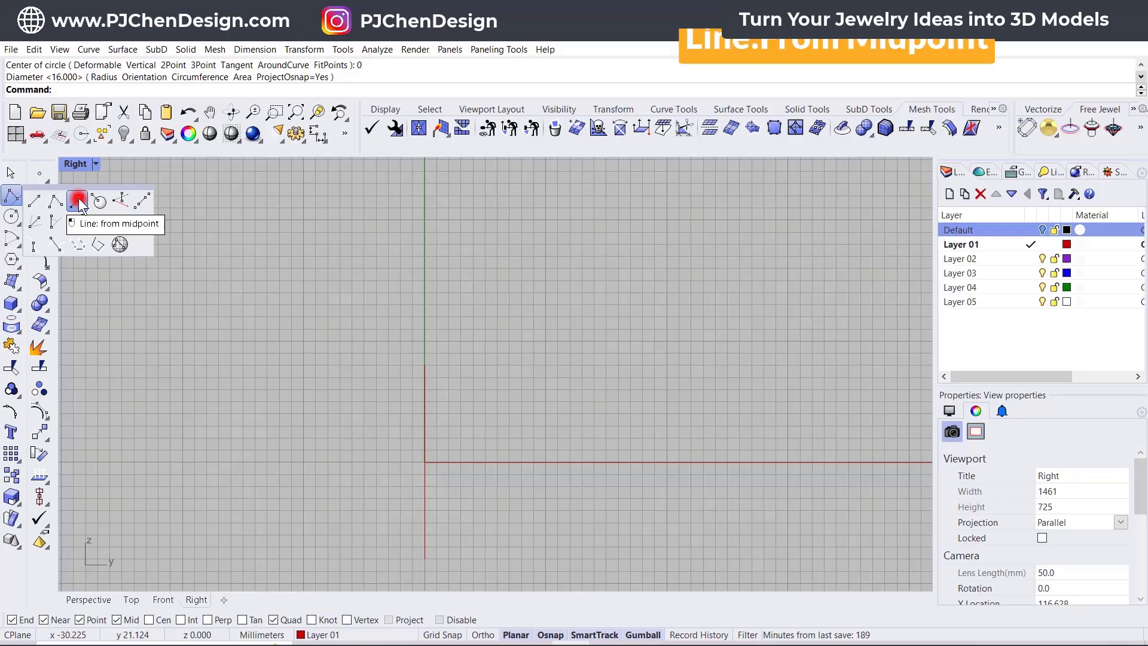
click(423, 365)
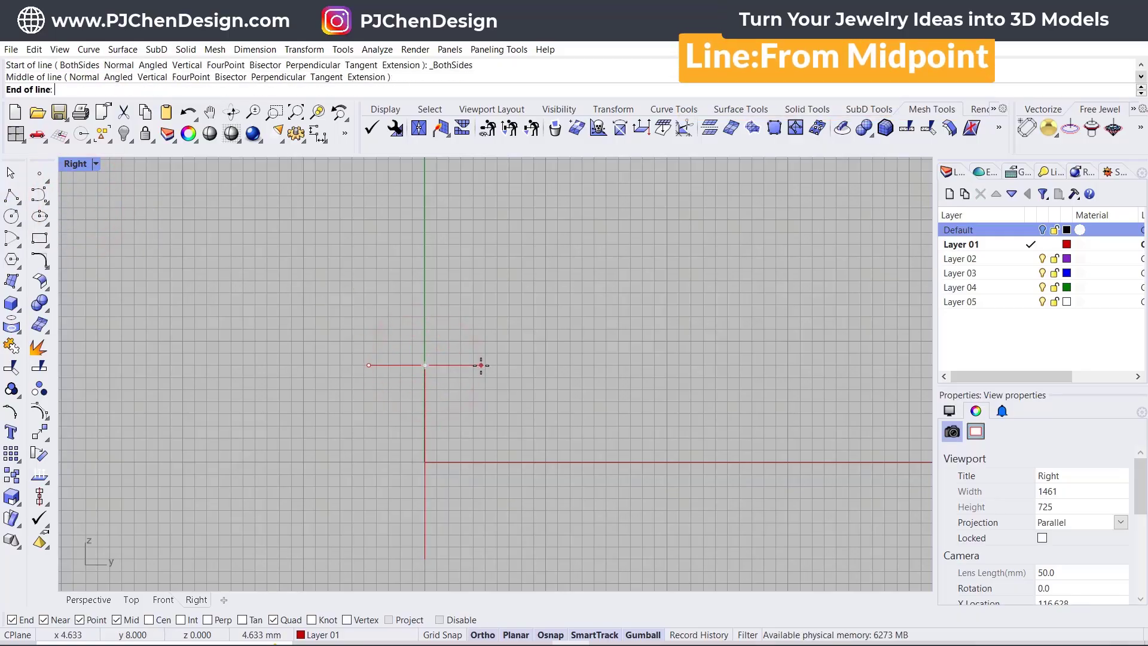
click(472, 364)
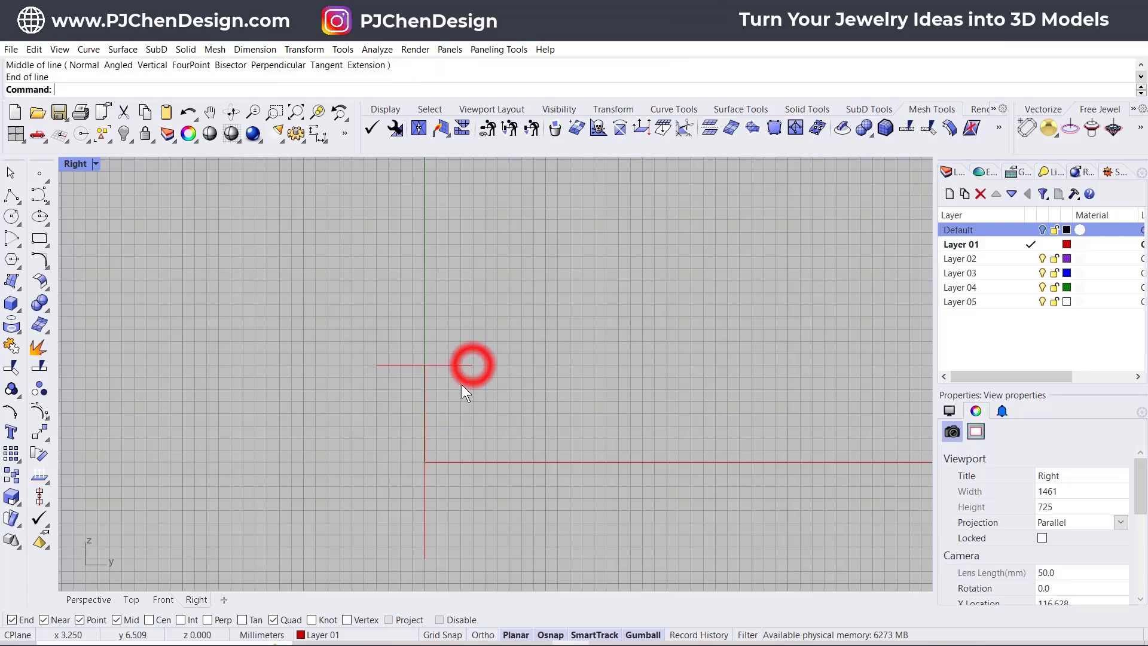
- Set the Right view to the Ghosted display mode
click(449, 366)
scroll(417, 379, up, 5)
key(Escape)
scroll(455, 353, down, 2)
key(ctrl+alt+g)
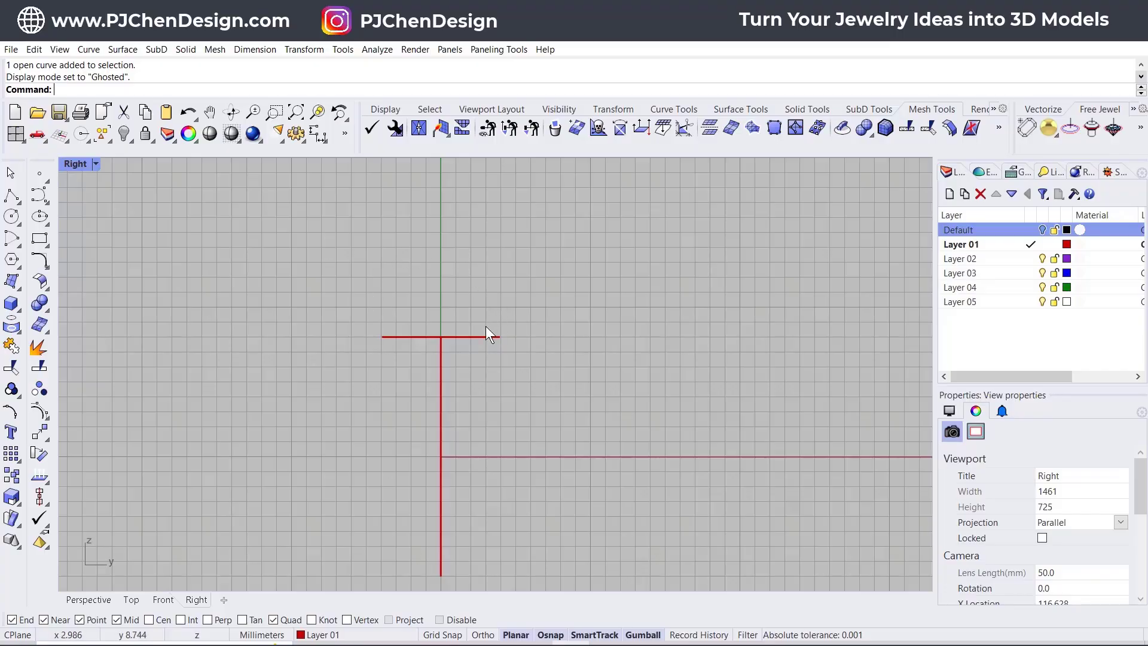
- Draw an arc about 4 mm high above the line, running between the line's two endpoints
click(16, 241)
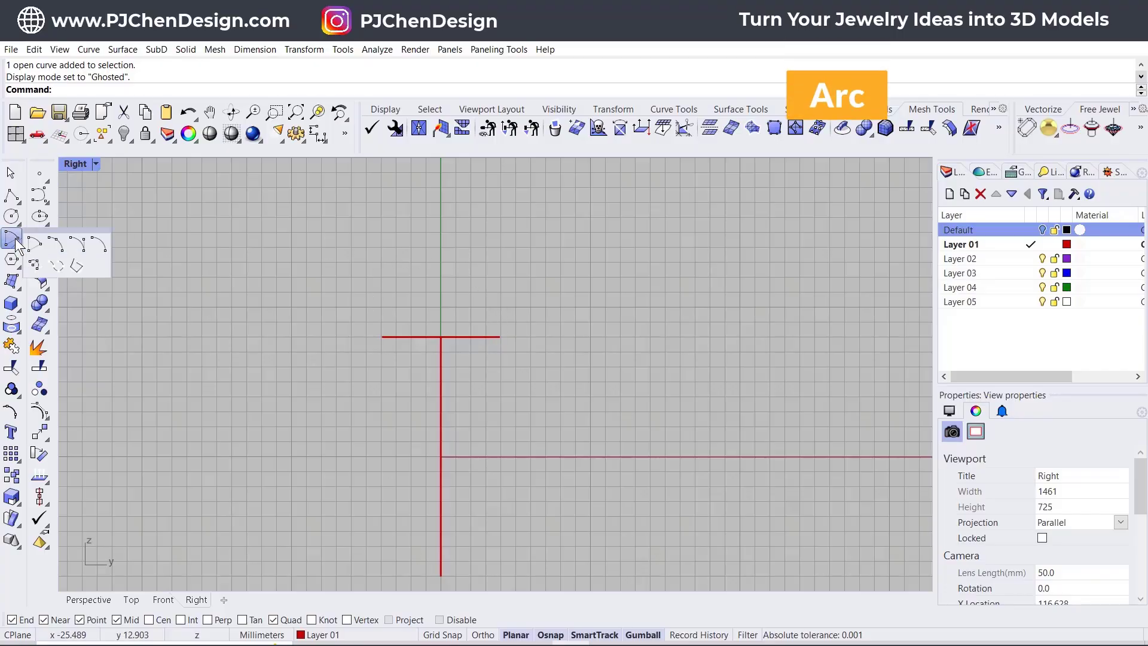
click(55, 242)
click(380, 337)
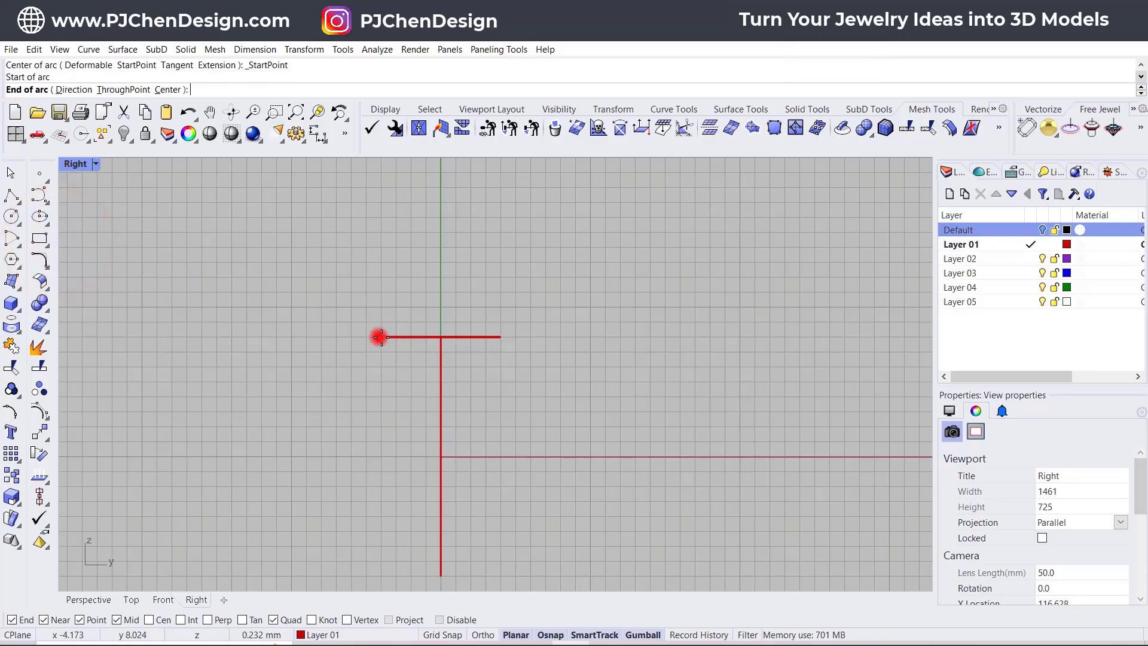
click(500, 337)
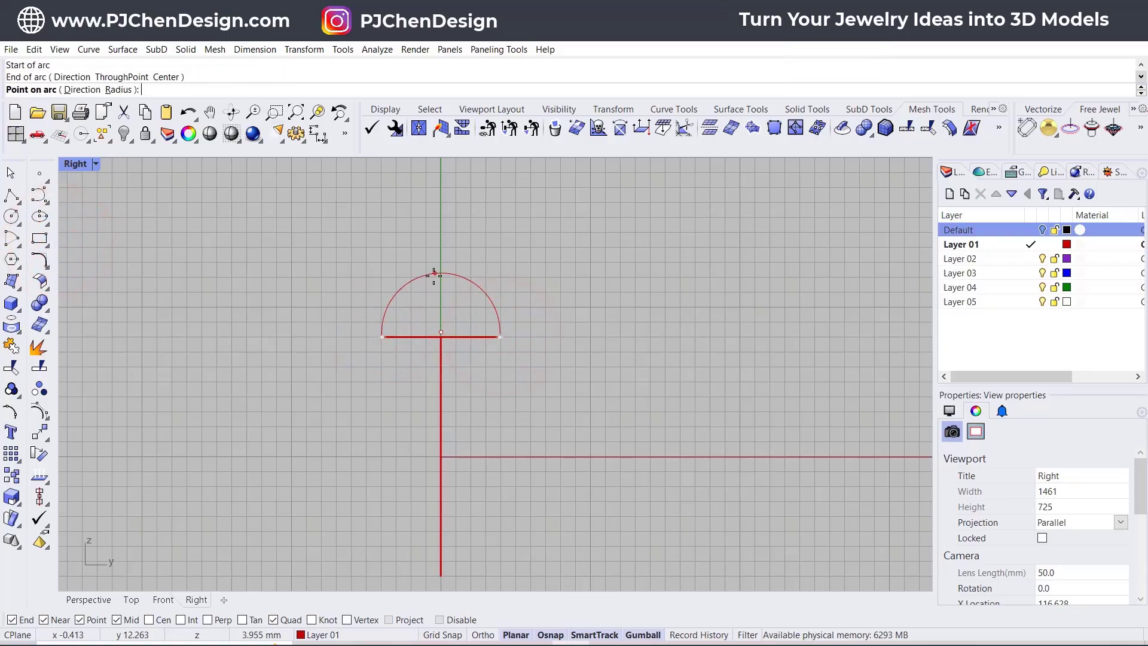
click(434, 280)
- Widen the upper part of the arc by scaling its three upper control points outward horizontally
scroll(458, 303, up, 1)
click(486, 292)
drag(274, 244, 573, 315)
drag(365, 274, 313, 273)
click(684, 397)
right_drag(684, 397, 412, 327)
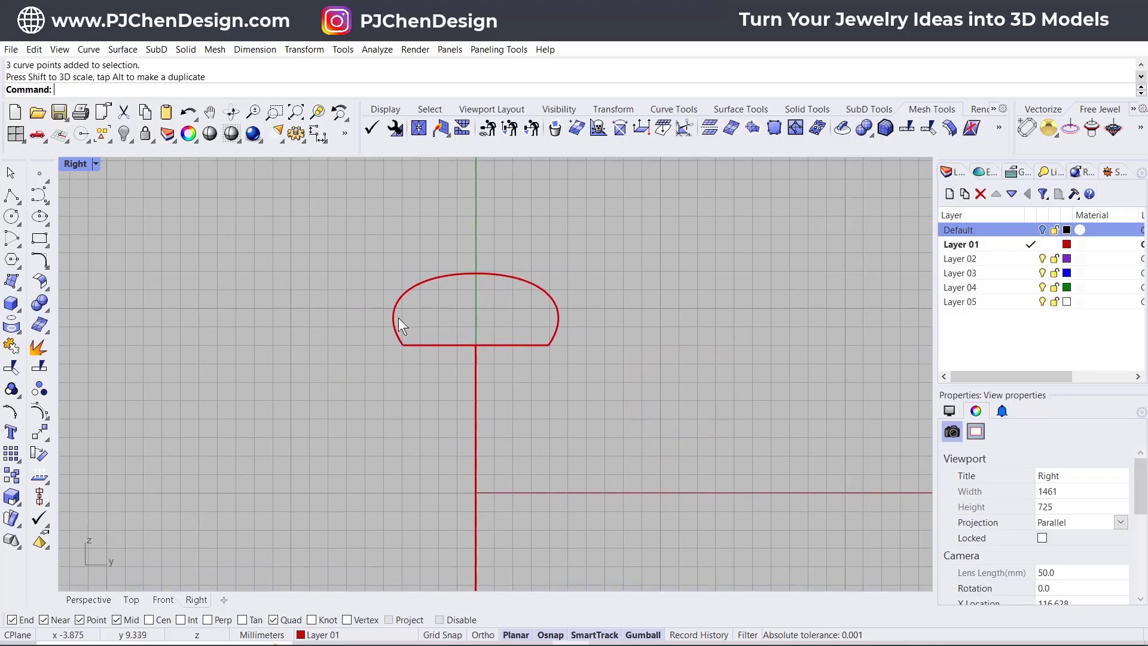
- Sweep the arc around the circle with Sweep 1 Rail, recording history and keeping the Freeform frame style
double_click(75, 164)
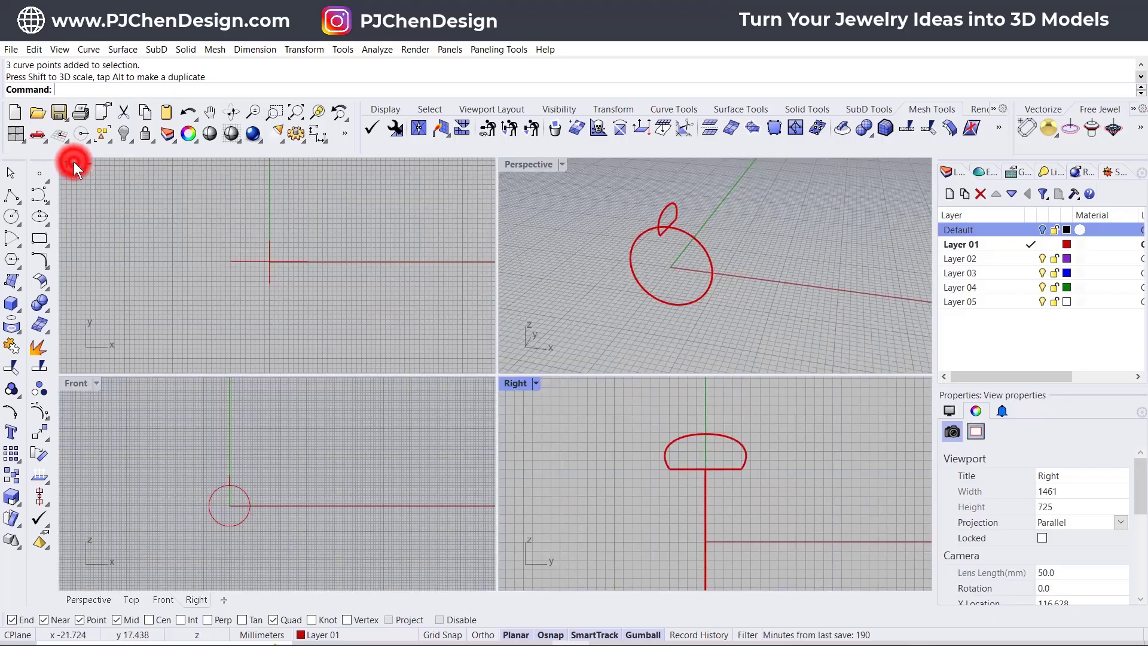
click(608, 210)
scroll(608, 211, up, 2)
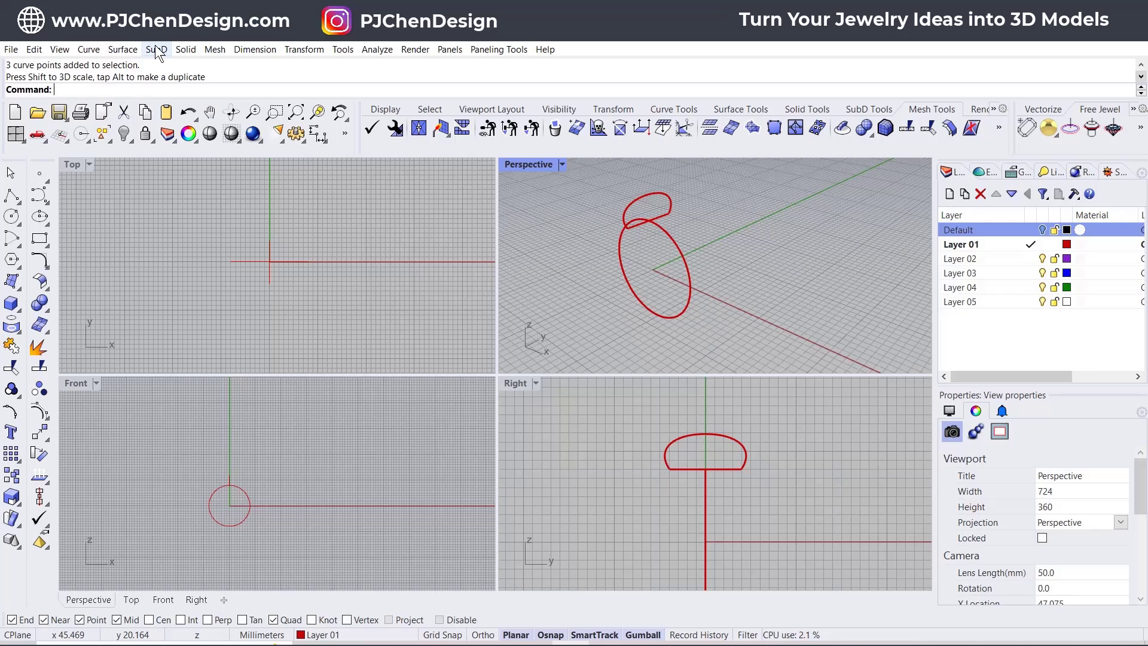
click(122, 49)
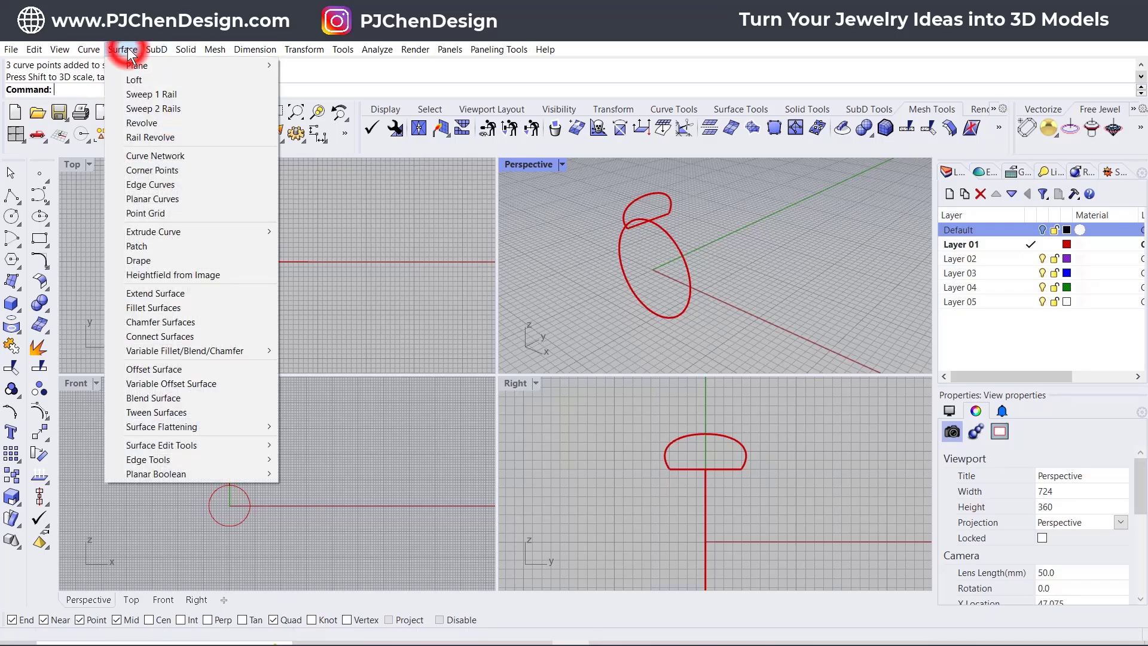
click(156, 95)
click(667, 236)
click(669, 200)
right_click(671, 199)
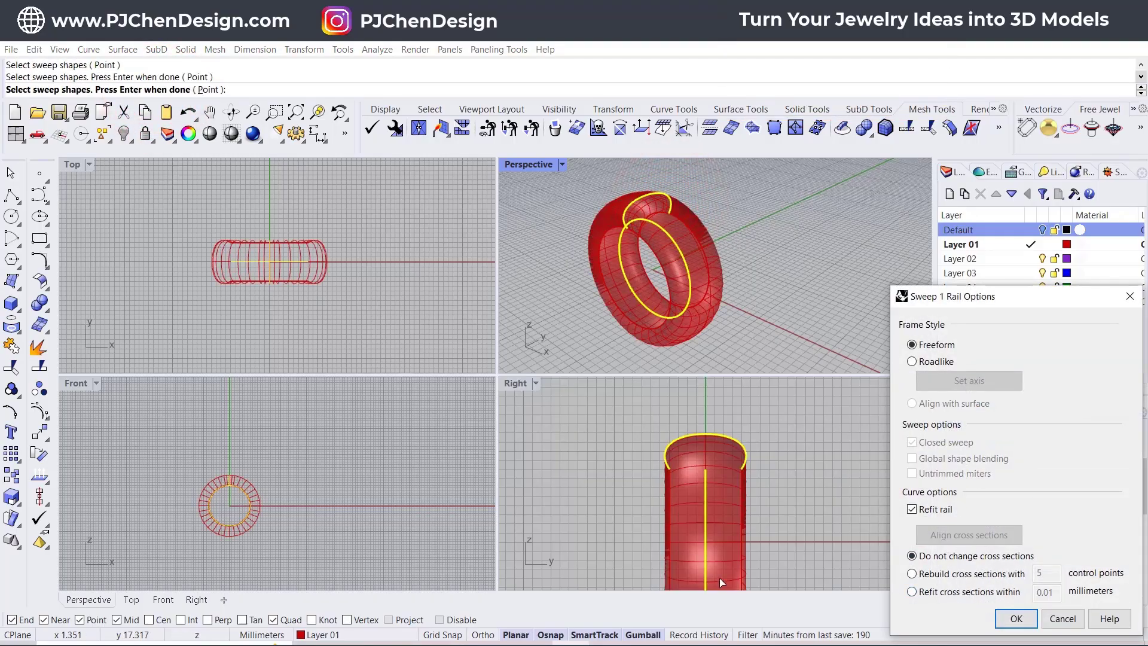
click(698, 634)
click(1016, 619)
- Narrow the arc slightly by scaling its upper control points inward horizontally in the Right view
click(741, 443)
click(788, 477)
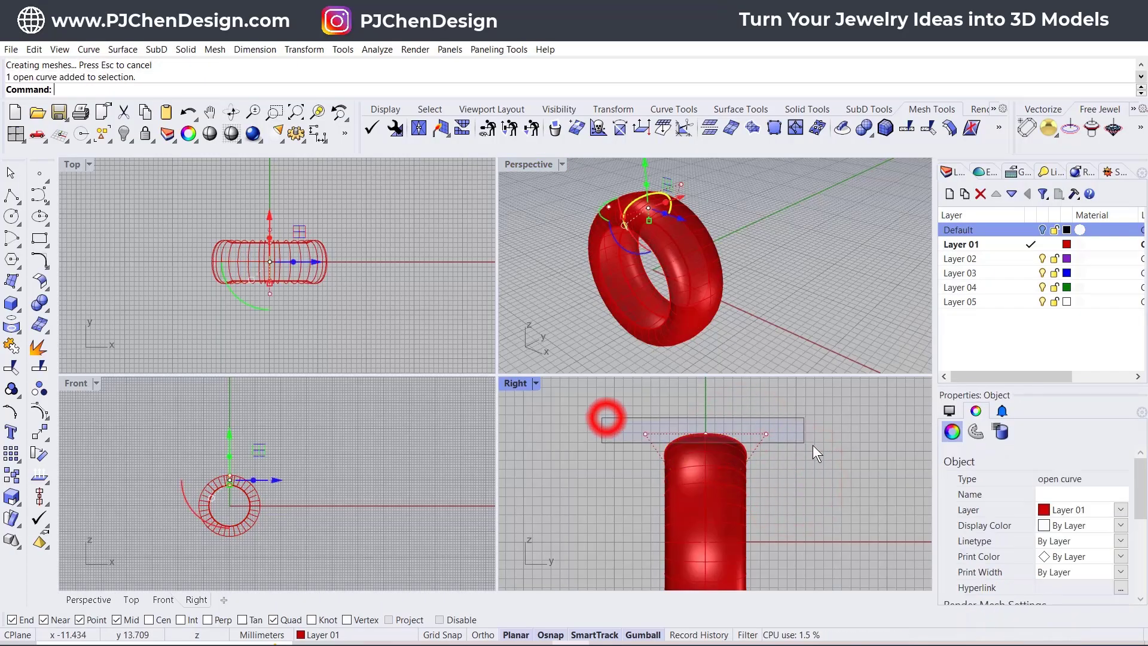
drag(813, 444, 813, 447)
drag(640, 434, 651, 437)
- Delete the swept ring surface
click(713, 310)
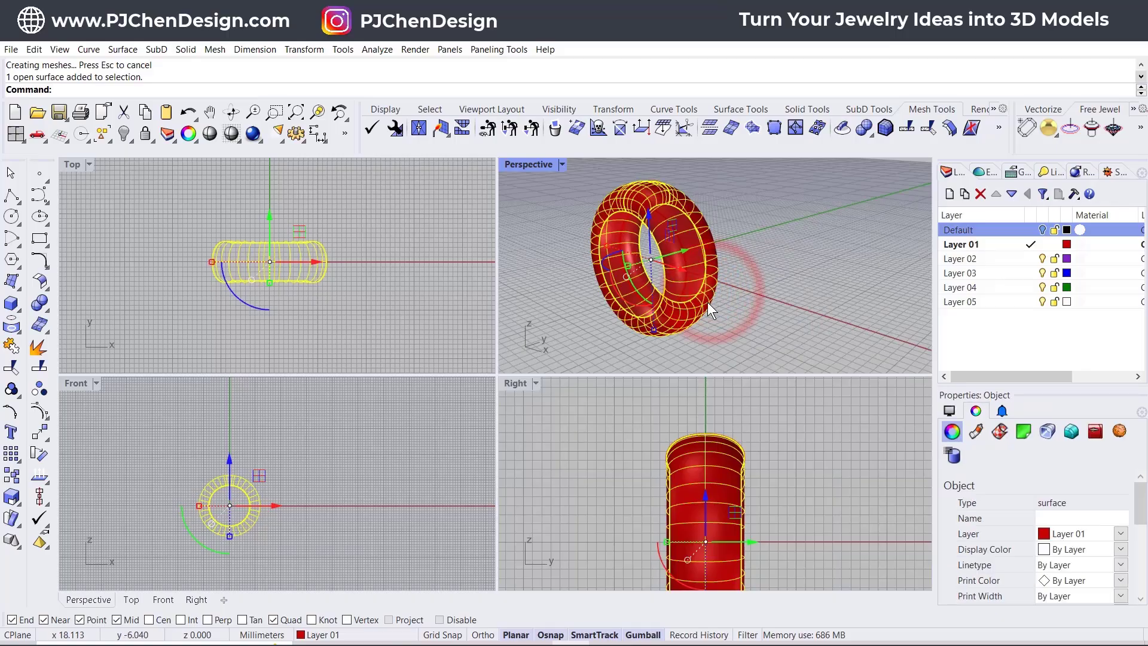
key(Delete)
- Mirror the arc and line profile across the horizontal axis through the origin to the circle's bottom
double_click(518, 383)
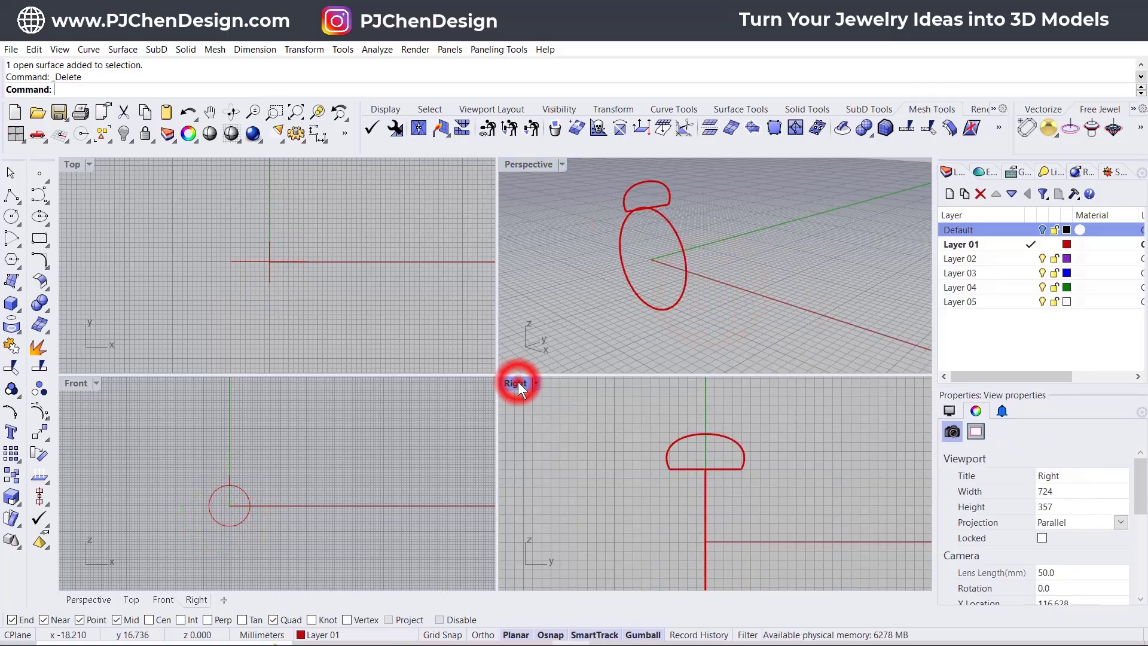
scroll(518, 382, down, 3)
drag(353, 266, 587, 393)
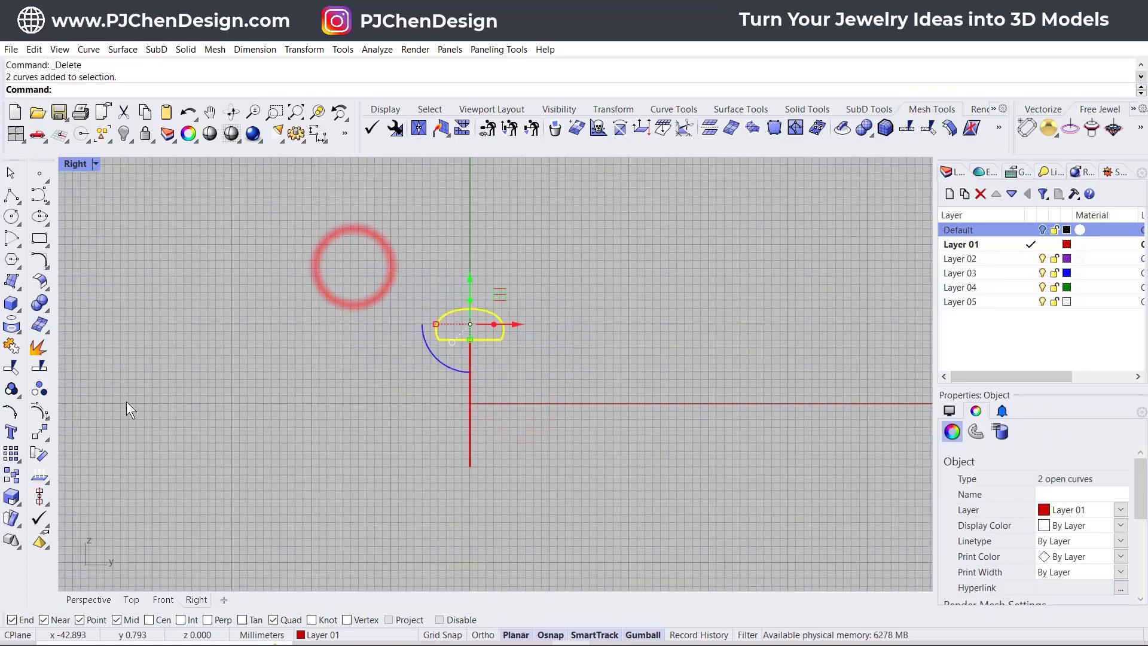
click(45, 437)
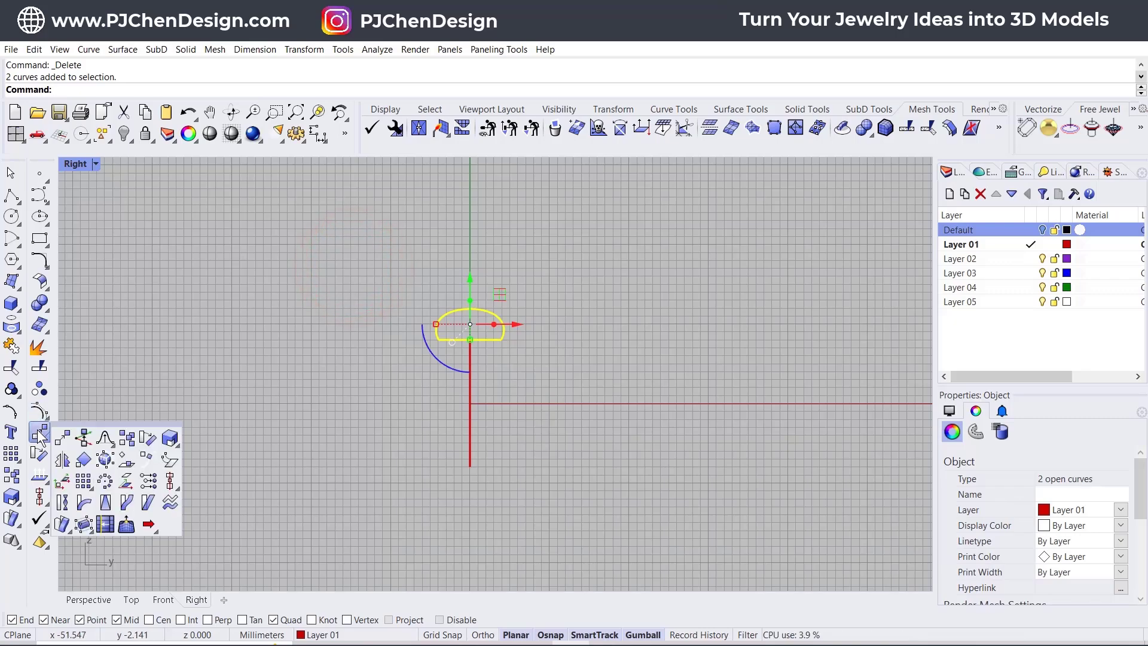
click(63, 459)
click(470, 400)
click(618, 398)
- Scale the mirrored bottom profile down to about half size from the circle's bottom point
scroll(462, 487, up, 3)
click(363, 444)
click(413, 472)
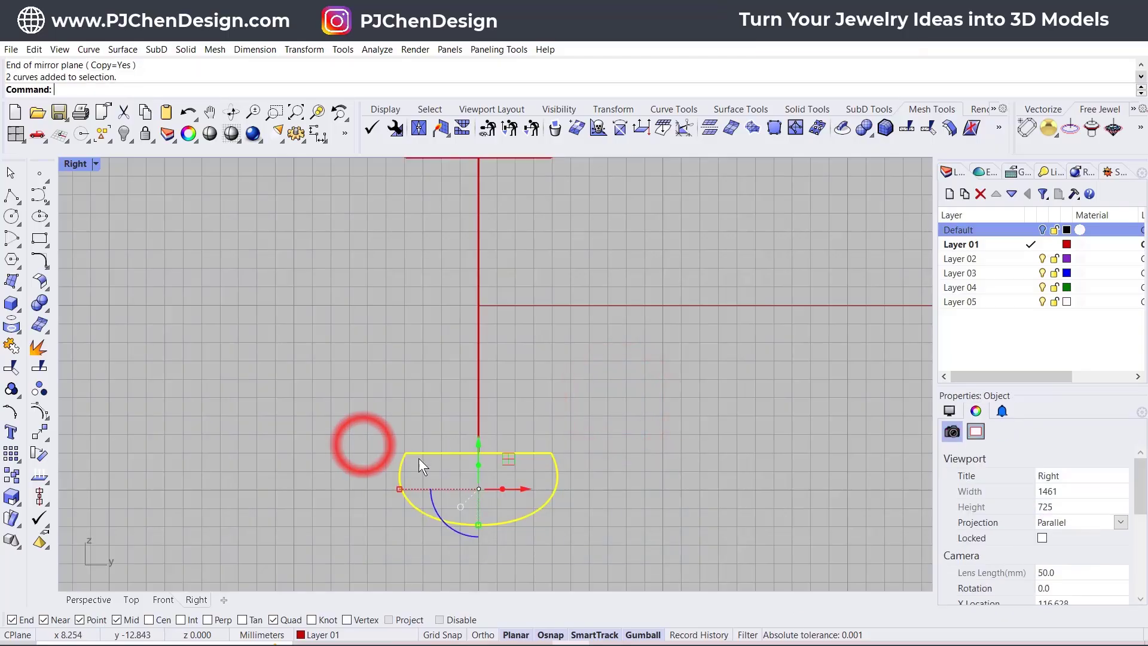
click(18, 482)
click(12, 497)
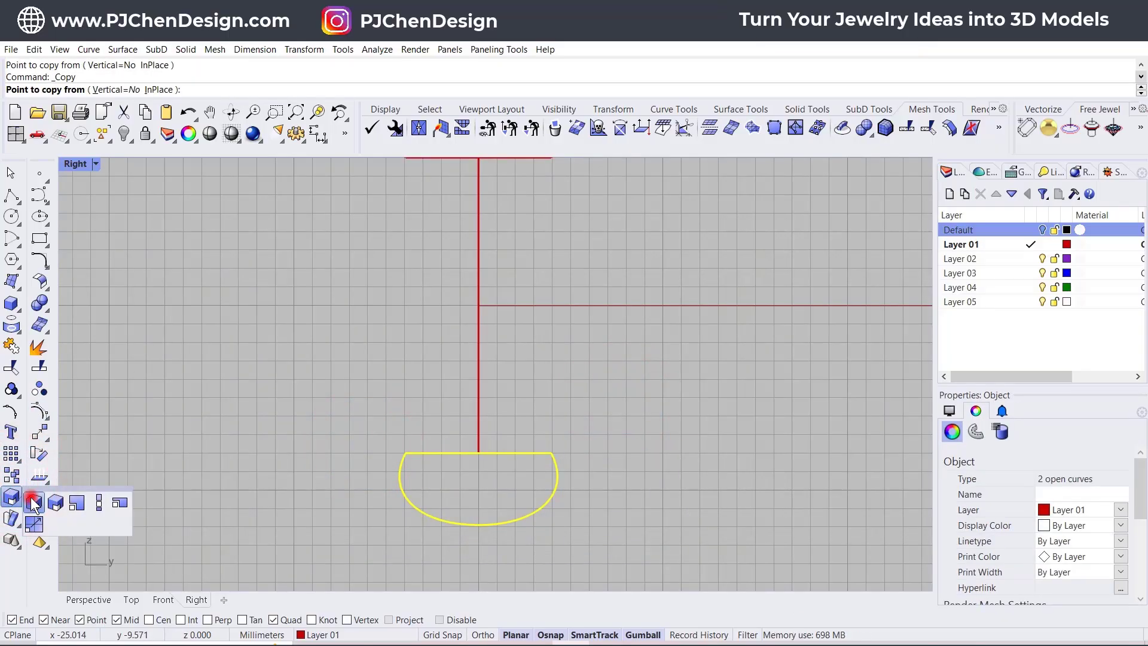
click(33, 503)
click(479, 452)
click(232, 437)
click(350, 450)
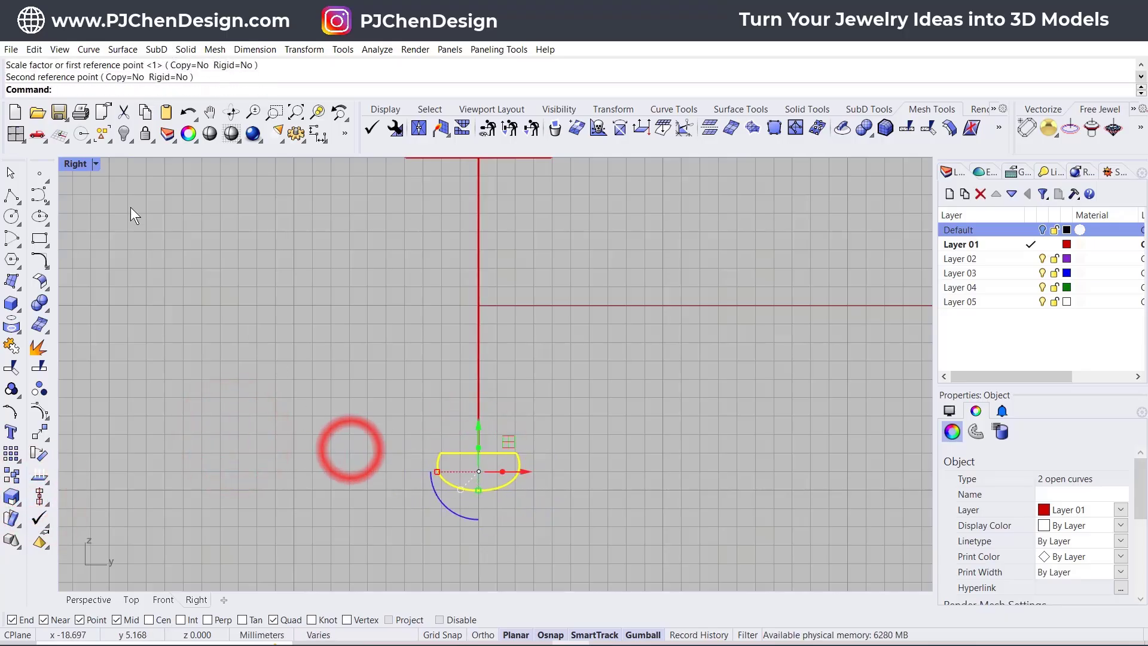
- Start a Sweep 1 Rail in the Perspective view using the circle as rail and the top and smaller bottom arcs as shapes
double_click(74, 161)
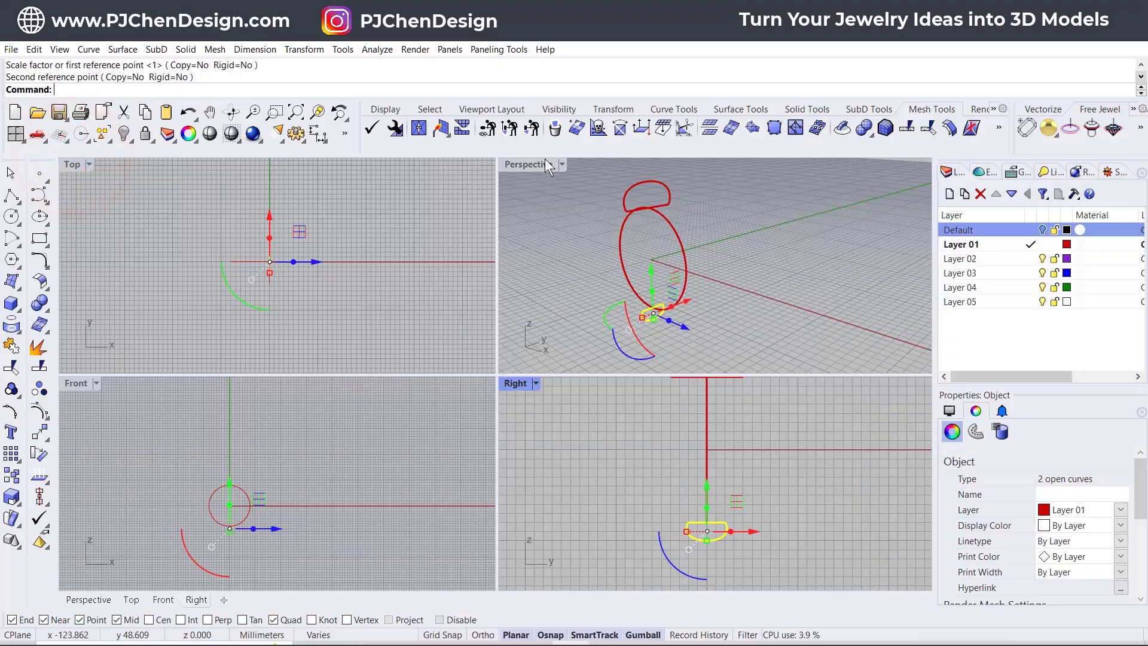
double_click(530, 160)
click(519, 307)
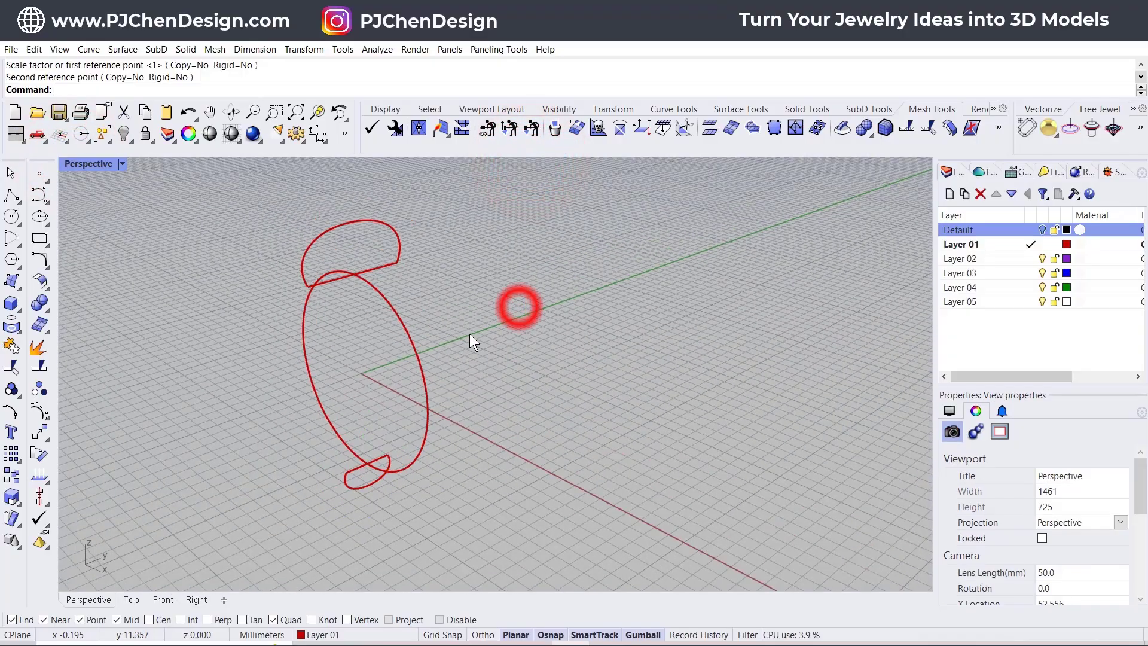
right_drag(468, 334, 474, 315)
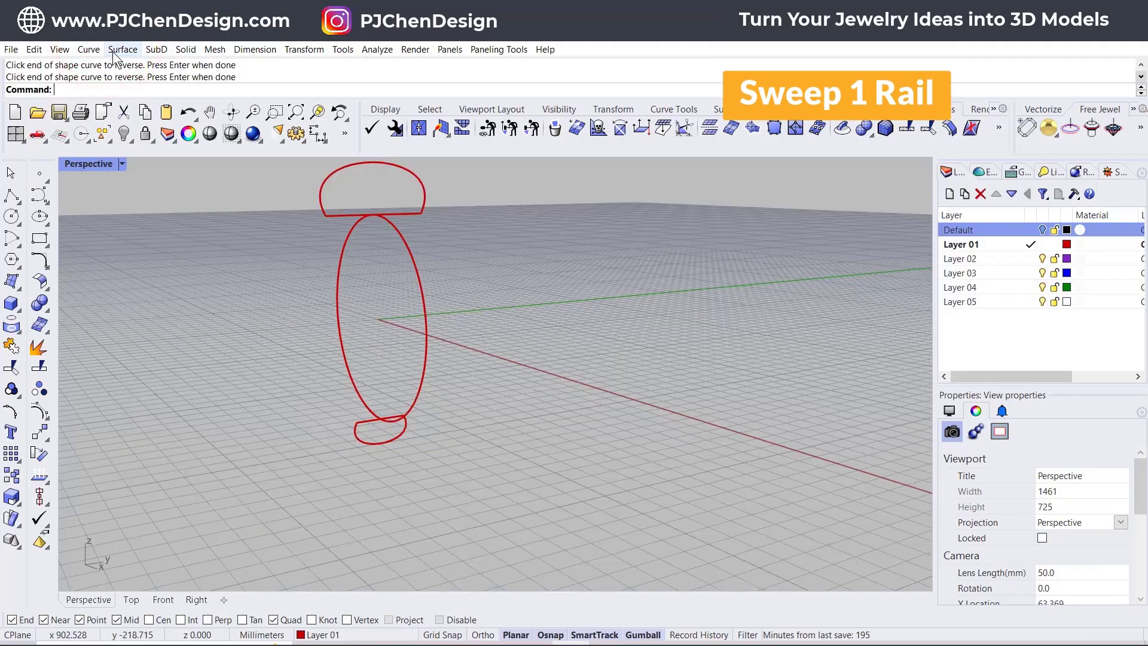
click(112, 51)
click(144, 92)
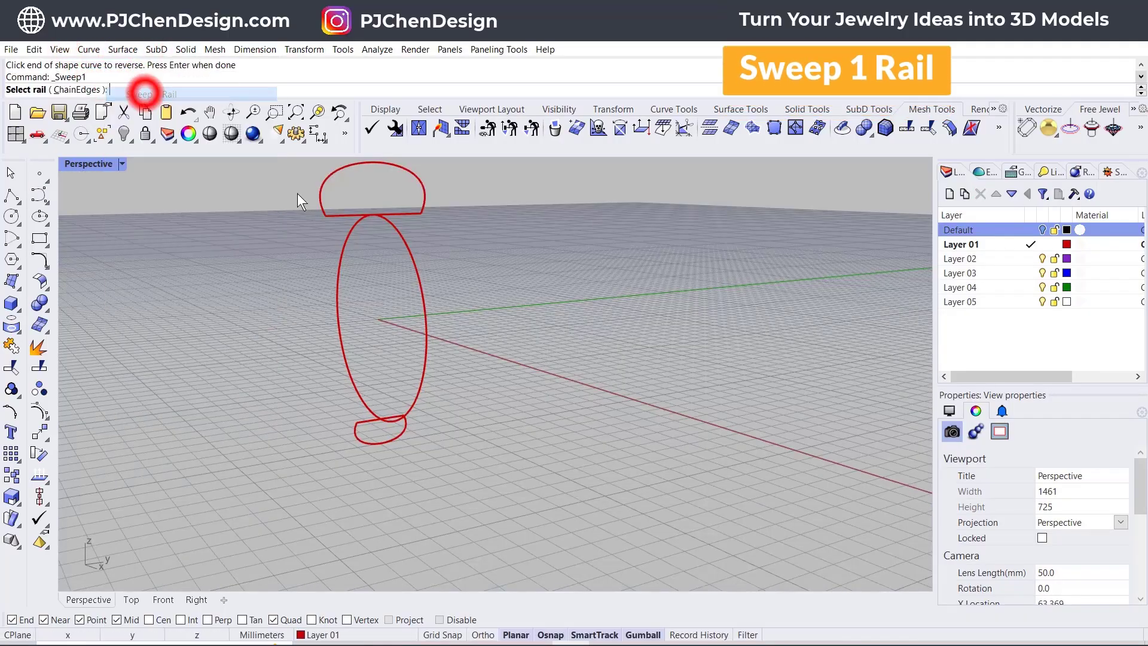
click(424, 299)
click(423, 197)
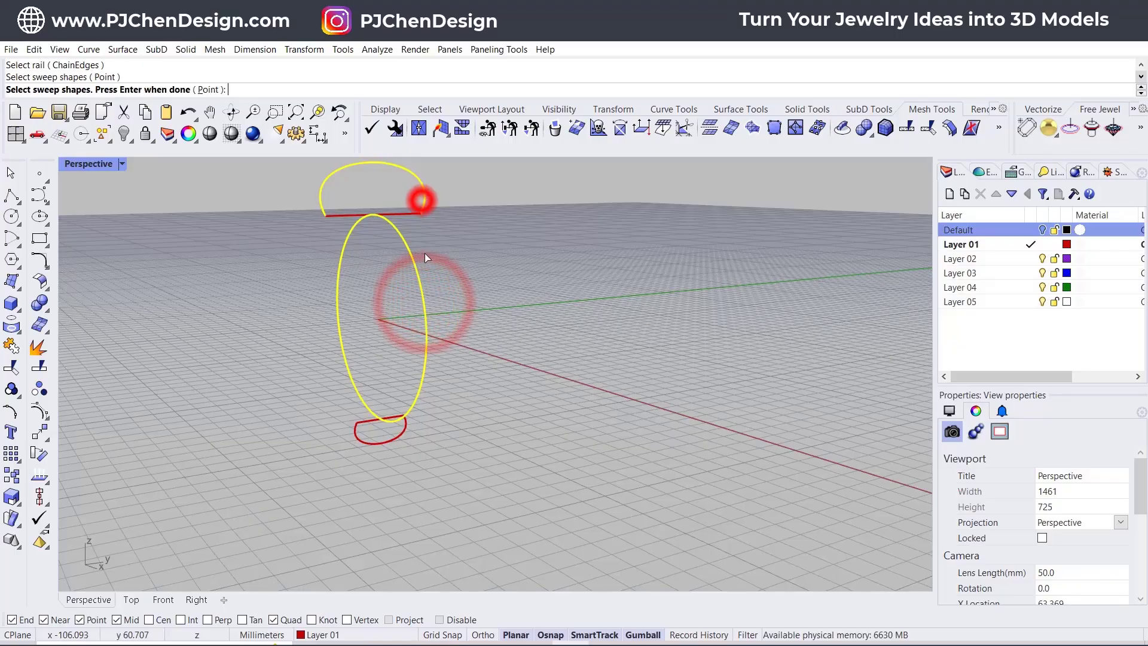
click(400, 426)
key(Return)
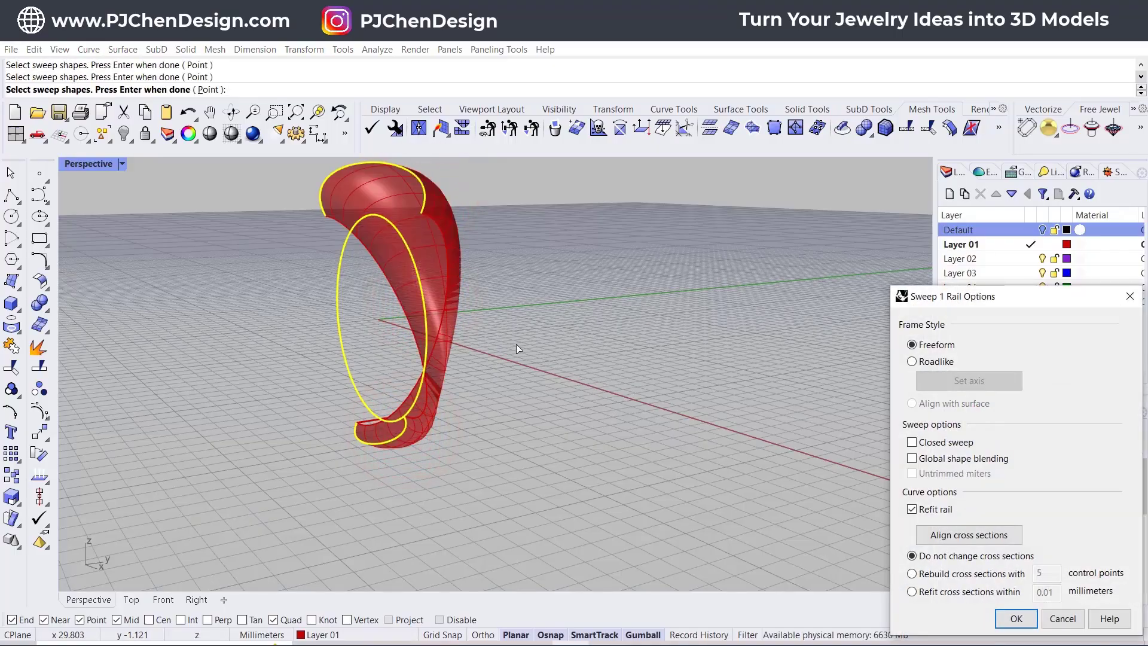
- Align the sweep's cross sections by reversing the top arc, enable Closed sweep, and create the ring surface
right_drag(217, 270, 242, 273)
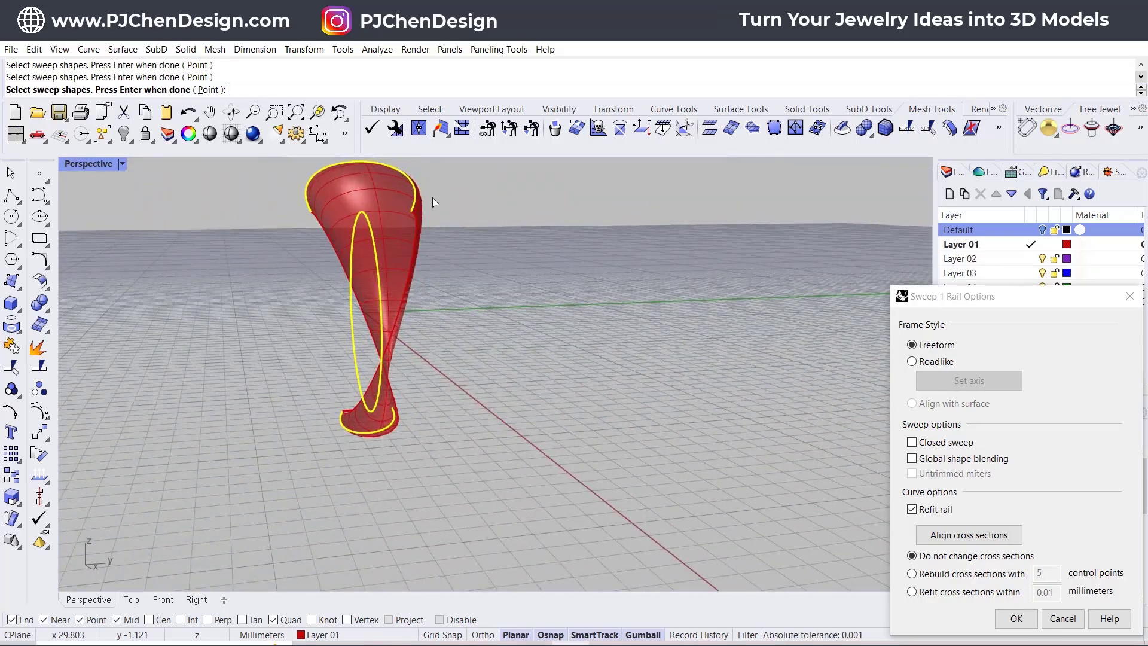
drag(973, 297, 771, 178)
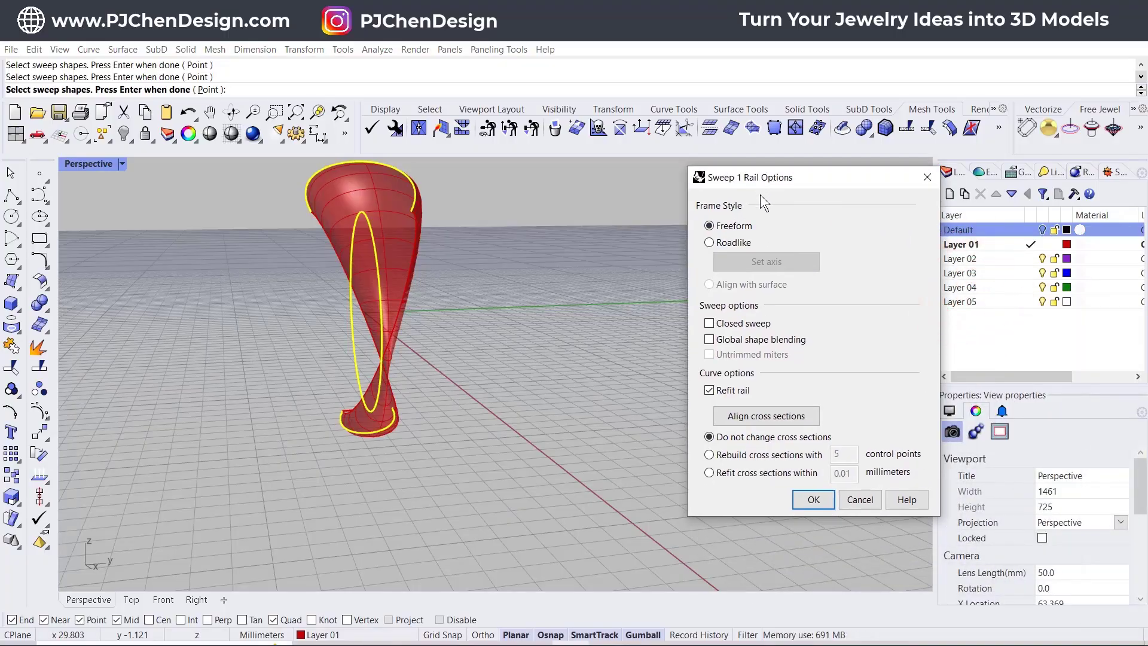
click(769, 415)
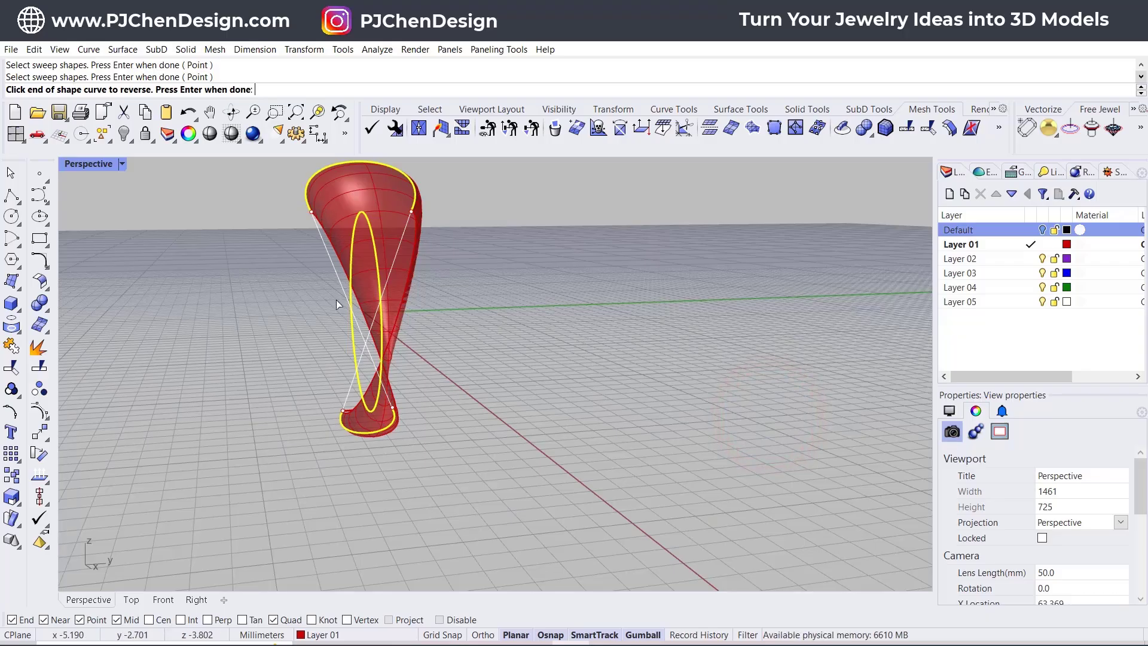
click(310, 214)
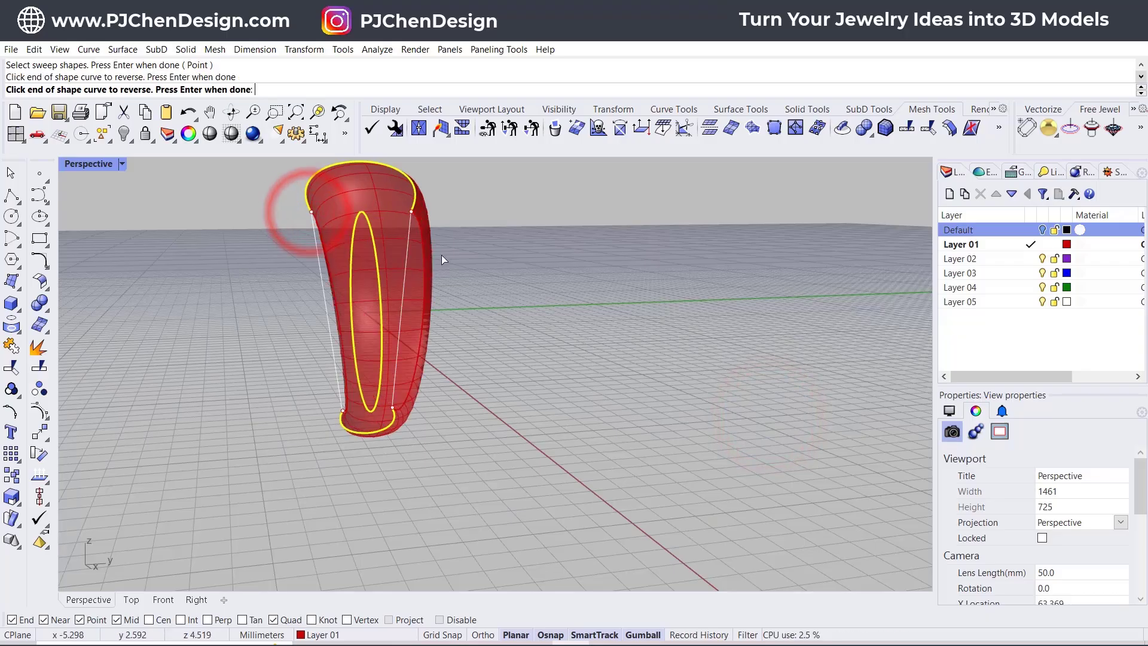
right_drag(519, 350, 594, 364)
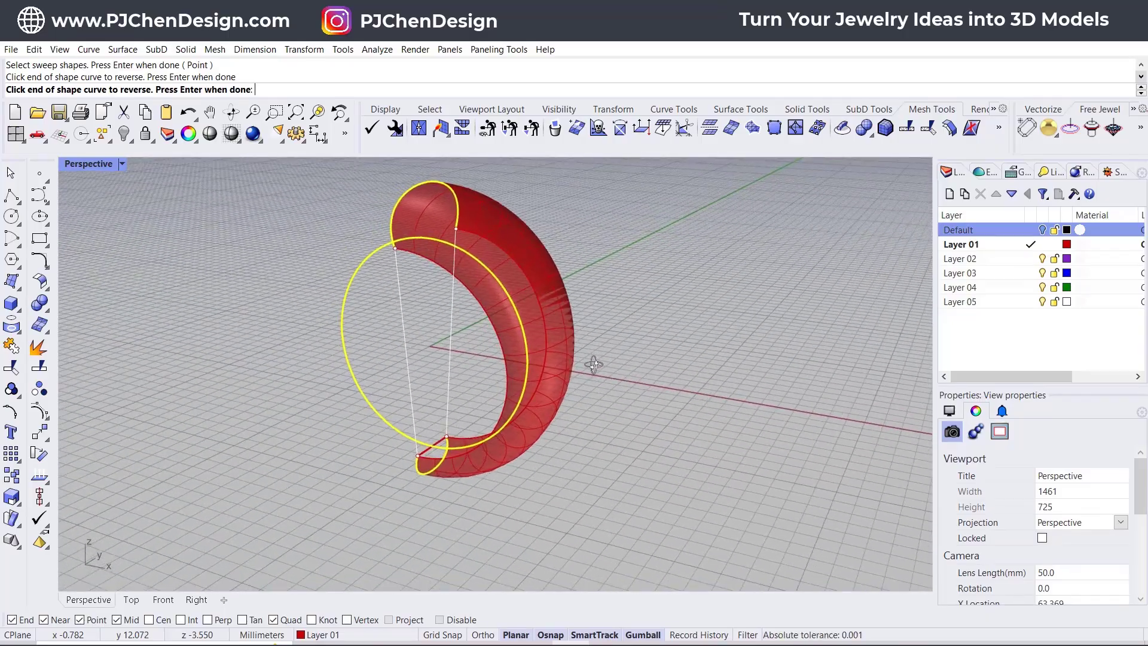
right_click(696, 311)
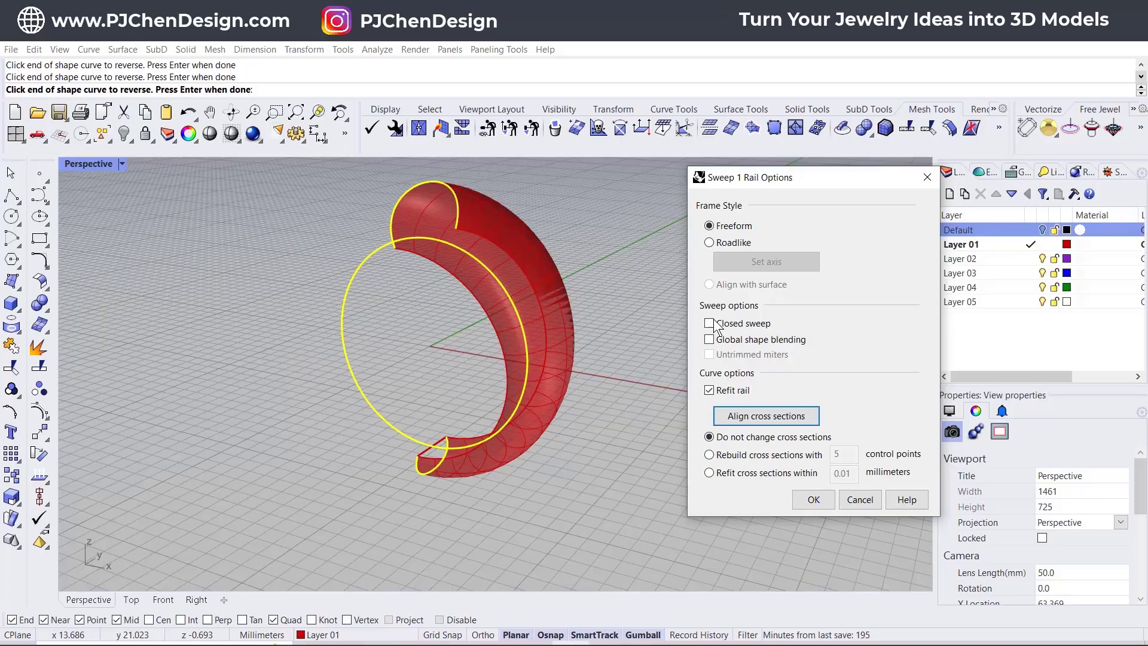
click(710, 323)
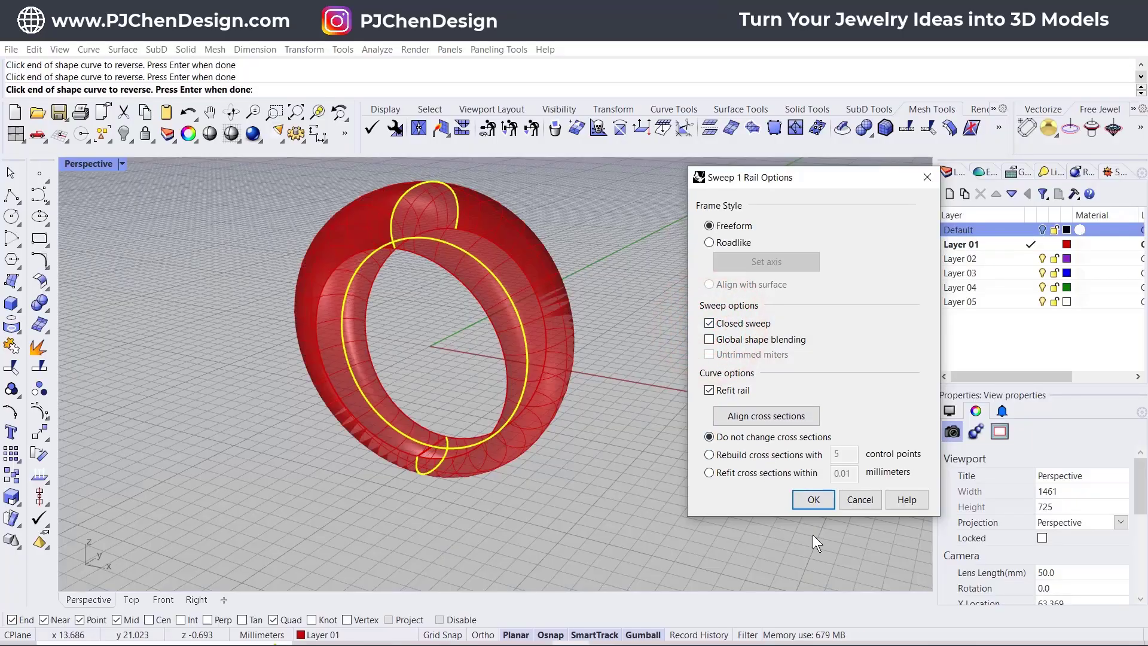
click(813, 500)
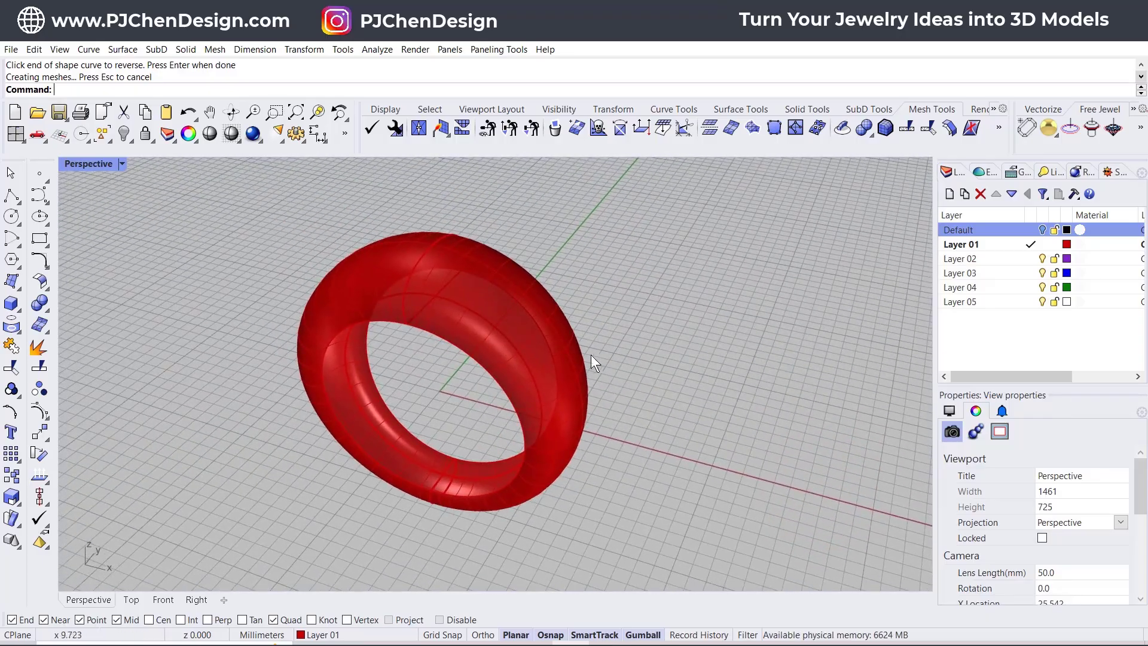
- Unroll the outer ring surface's boundary into a flat rectangle with CreateUVCrv
click(560, 323)
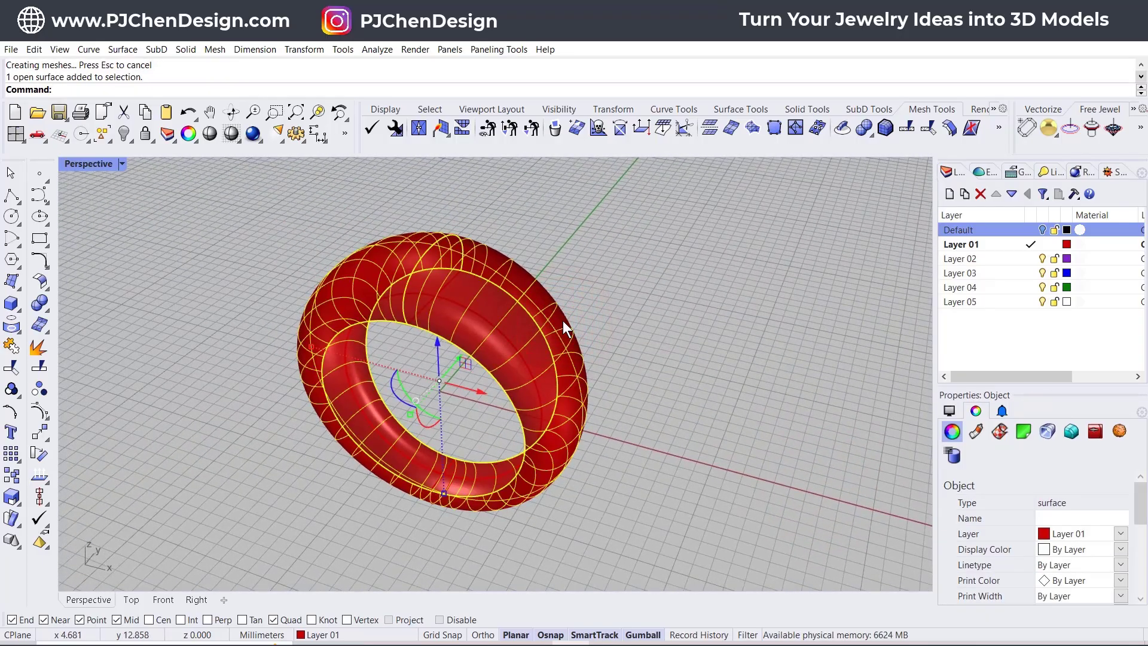
text(CreateU)
key(Return)
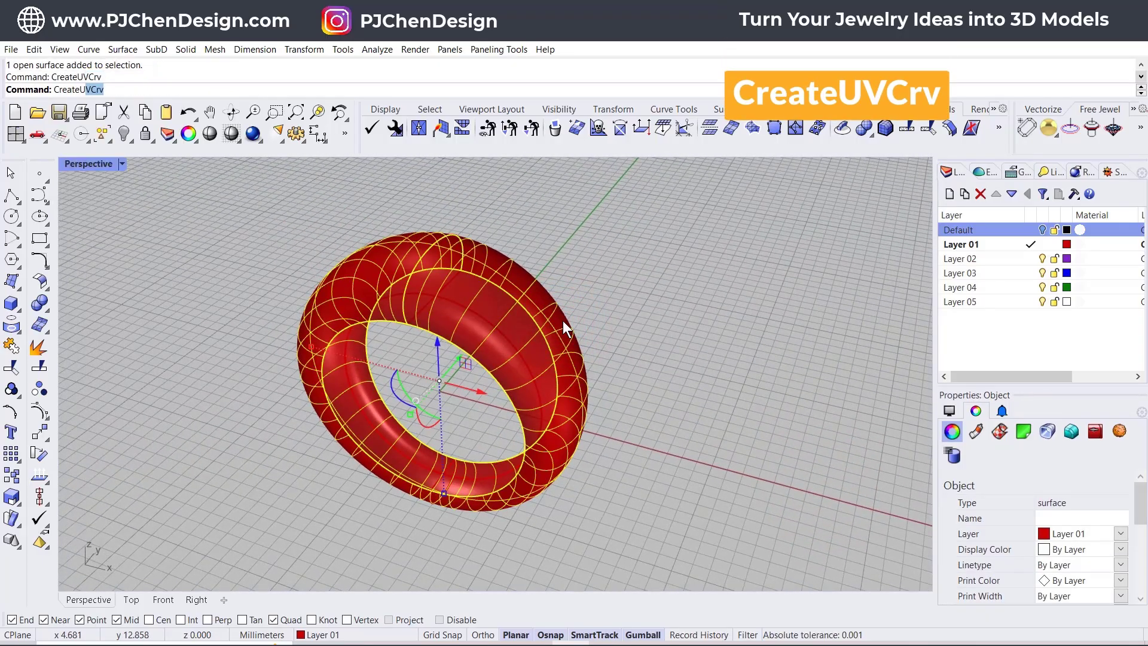
key(Return)
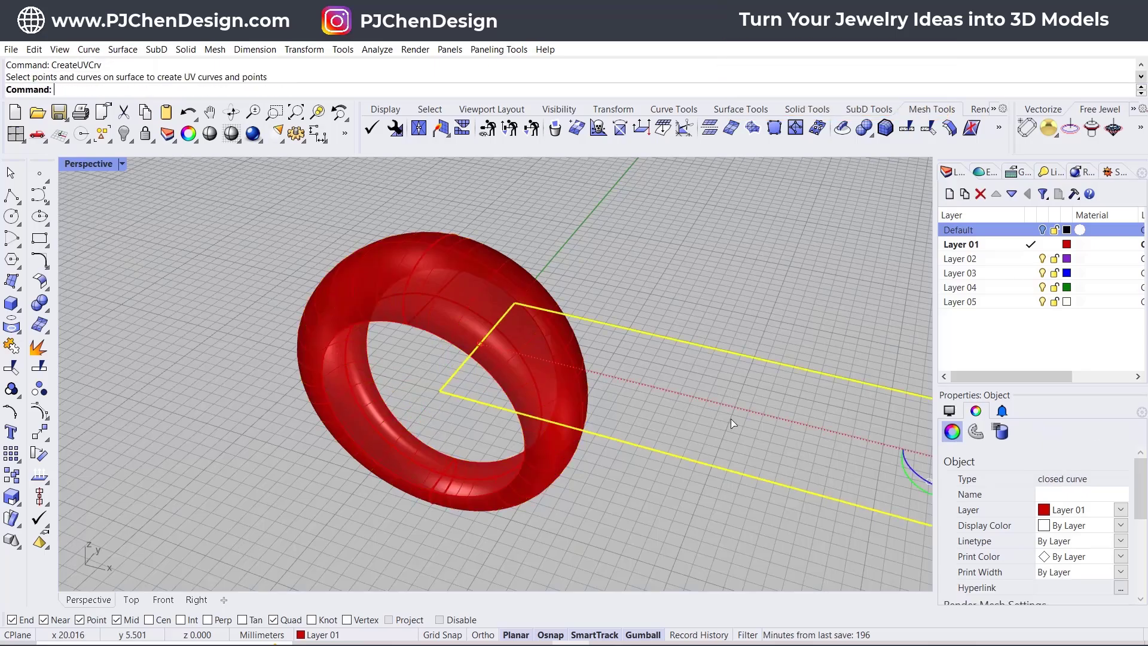
- Move the flat UV rectangle in the positive Y direction, clear of the ring
scroll(667, 347, down, 3)
mouse_move(624, 332)
right_down()
mouse_move(653, 448)
mouse_move(598, 389)
mouse_move(609, 339)
right_up()
drag(607, 330, 628, 269)
click(699, 277)
- Explode the UV rectangle into separate line segments in the Top view
double_click(77, 164)
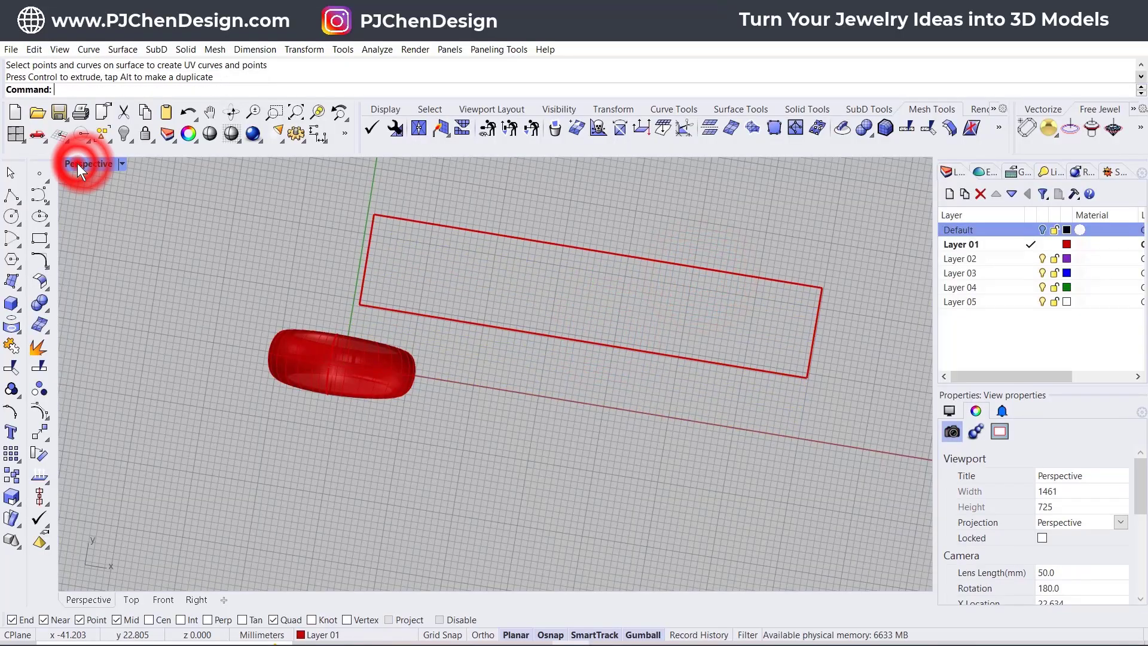
double_click(76, 163)
right_drag(762, 310, 500, 371)
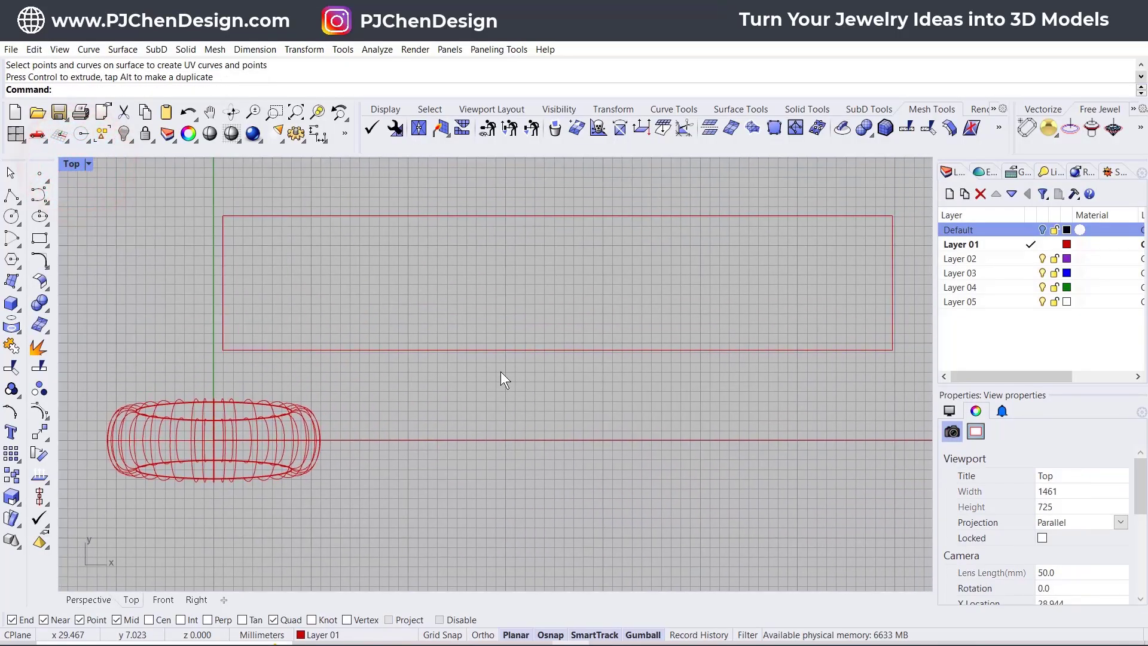
scroll(500, 372, down, 3)
click(521, 357)
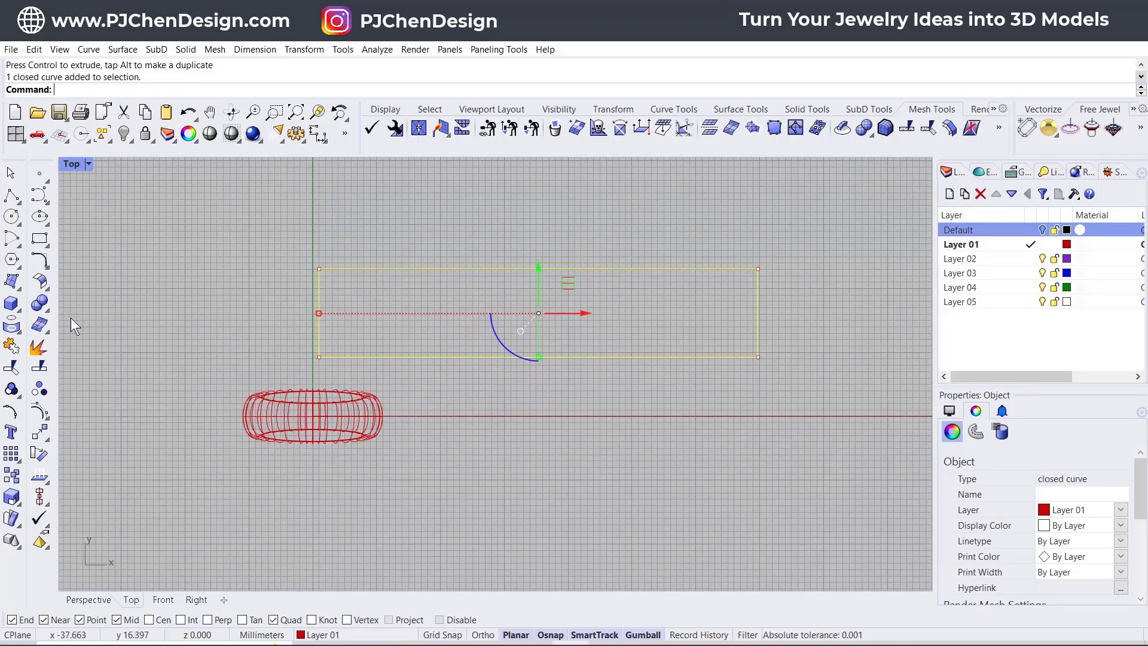
click(46, 352)
click(170, 242)
- Divide the rectangle's upper edge into 12 segments with marker points
click(396, 269)
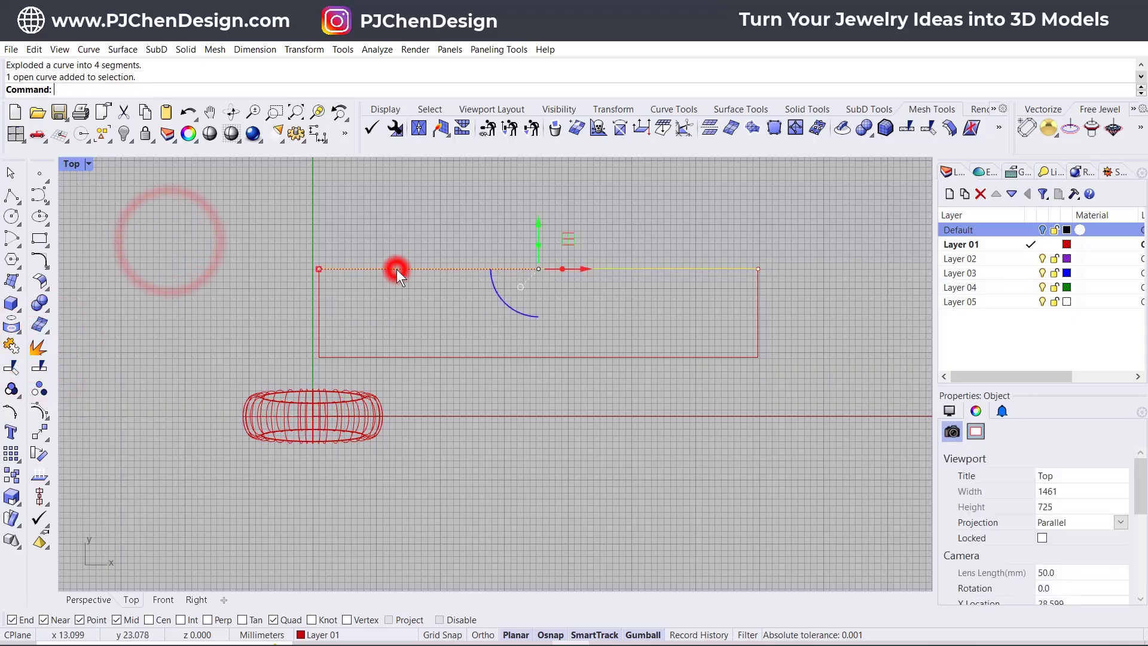
shift+click(442, 356)
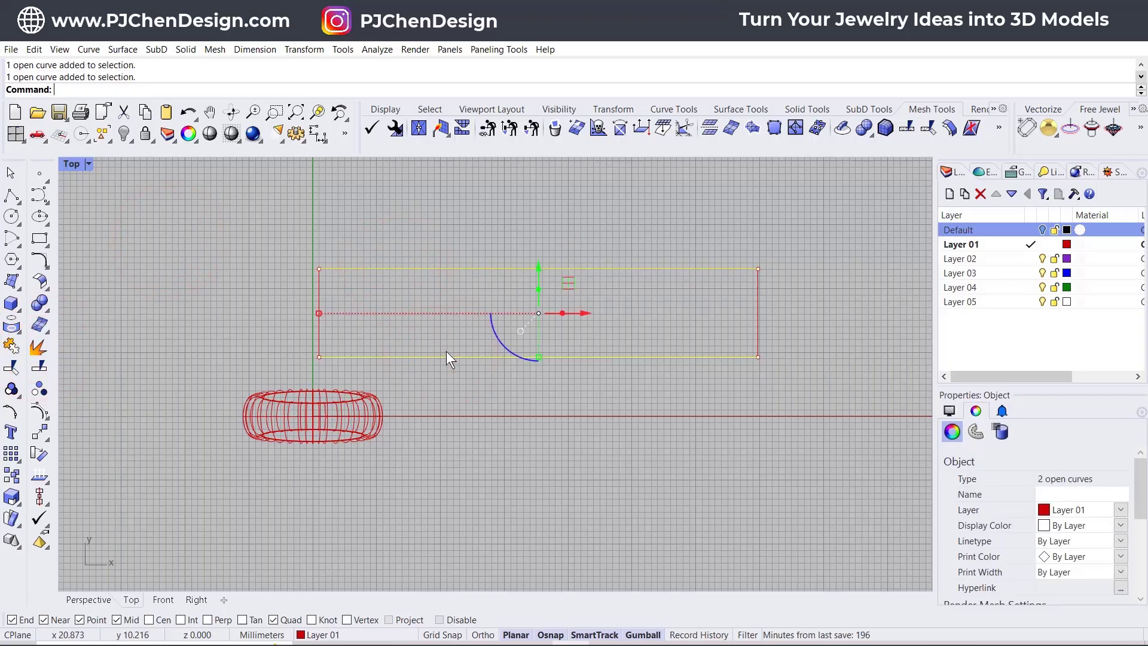
click(478, 289)
click(486, 270)
text(Divide)
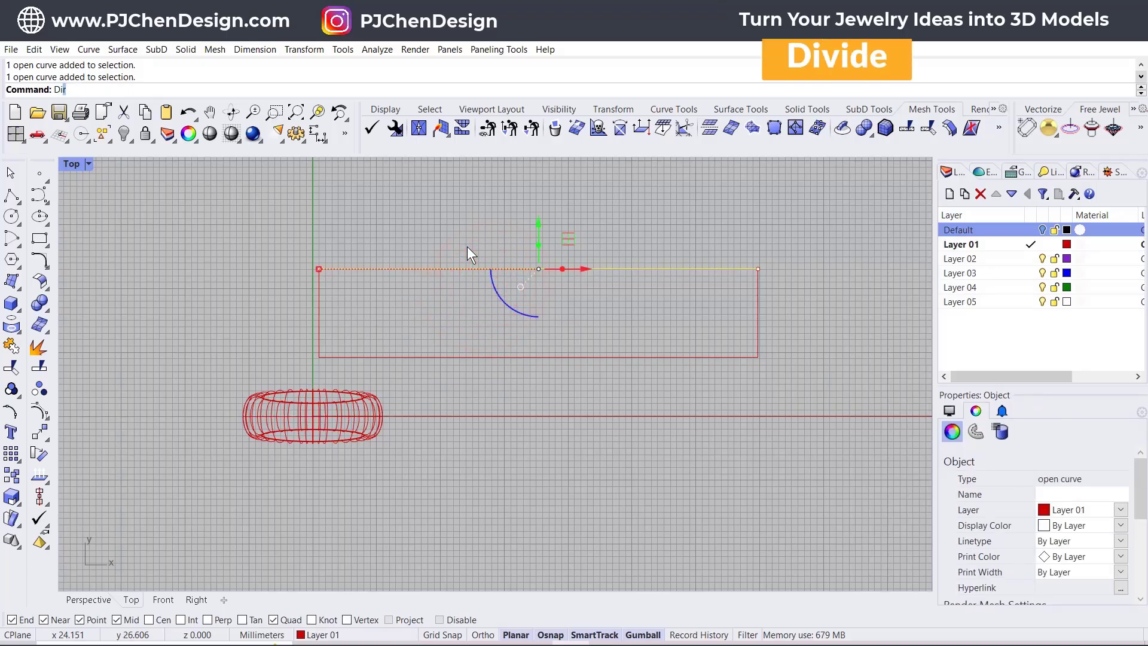
key(Return)
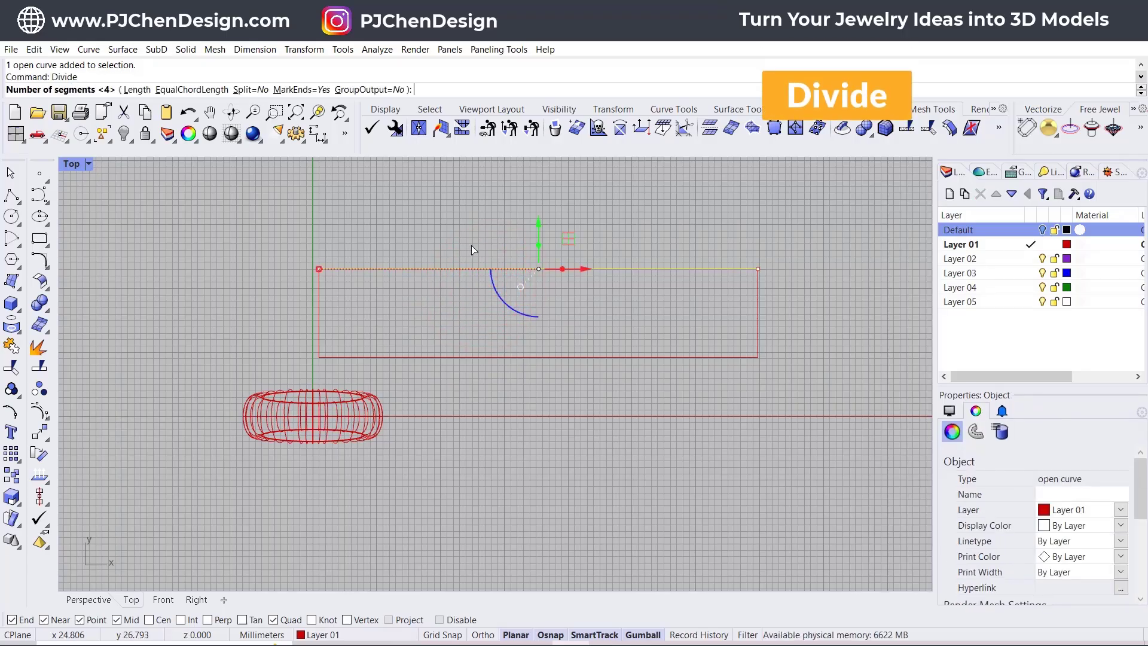
text(12)
key(Return)
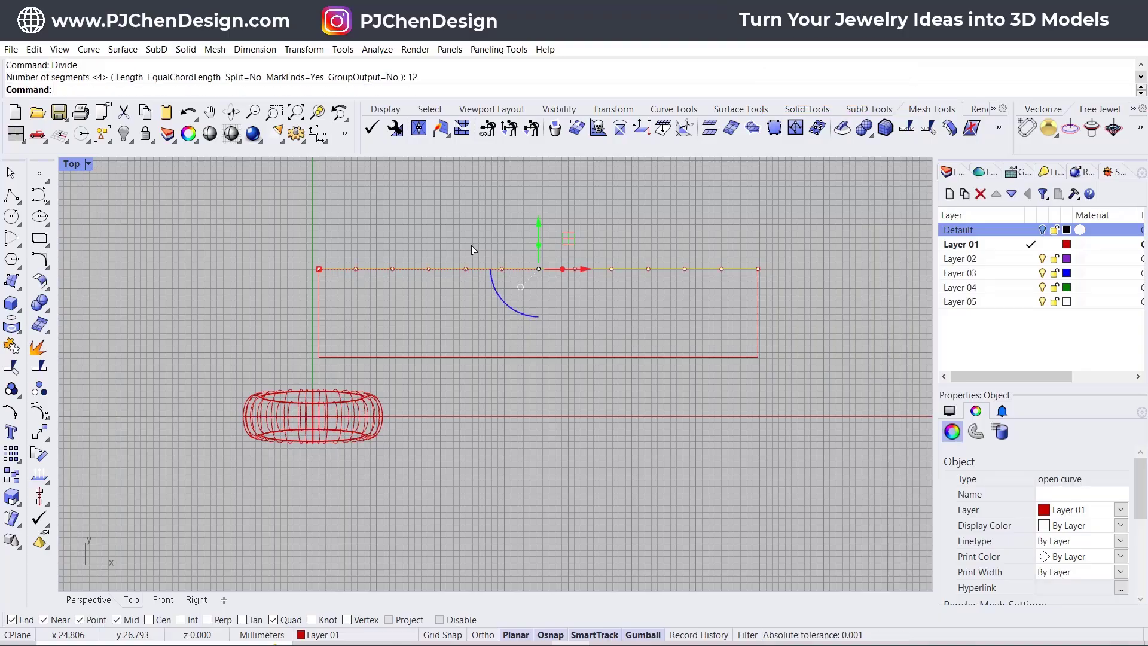
click(459, 215)
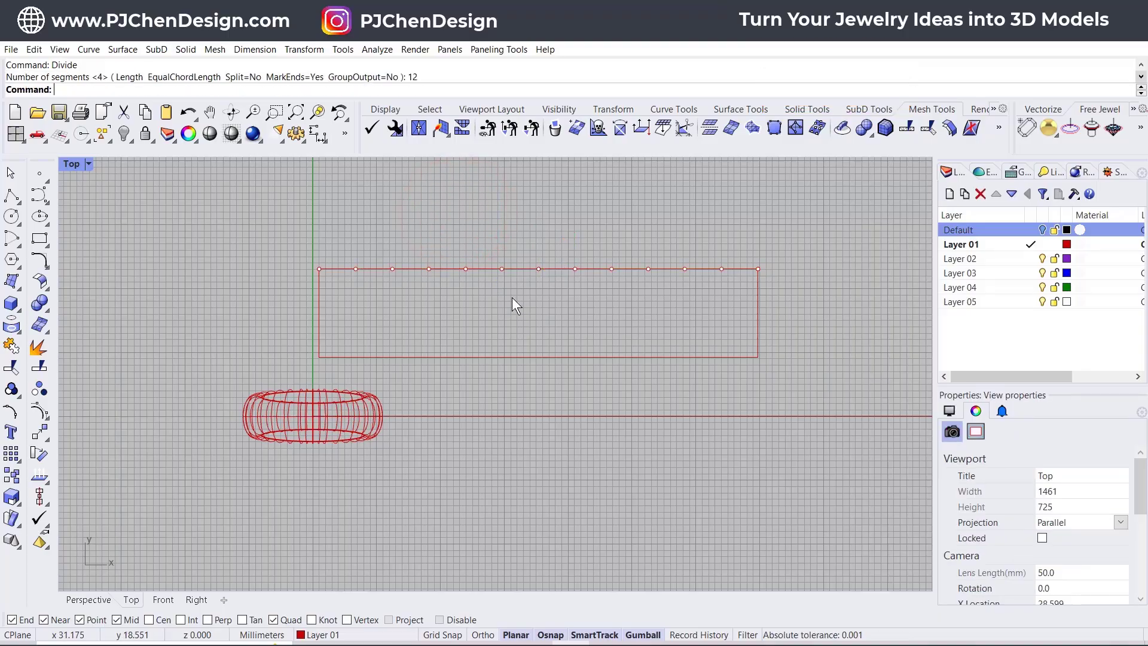
- Draw vertical lines from the fourth and sixth division points, counted from the upper-left corner, down to the rectangle's lower edge
scroll(344, 269, up, 3)
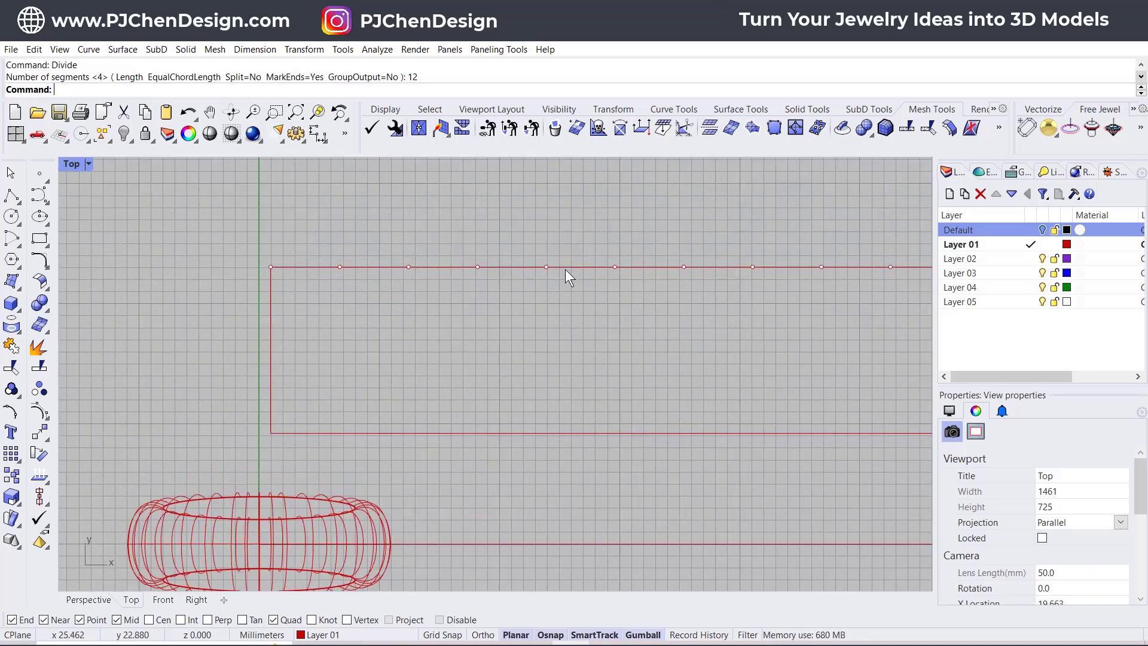
click(13, 195)
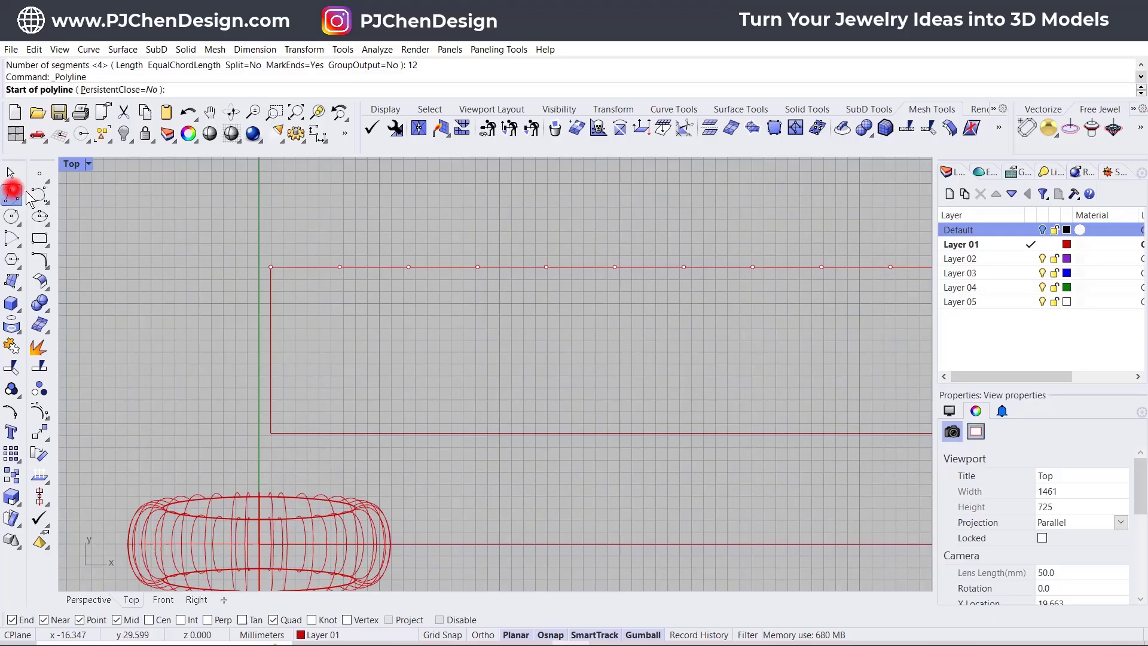
click(477, 266)
key(shift)
click(476, 433)
key(Return)
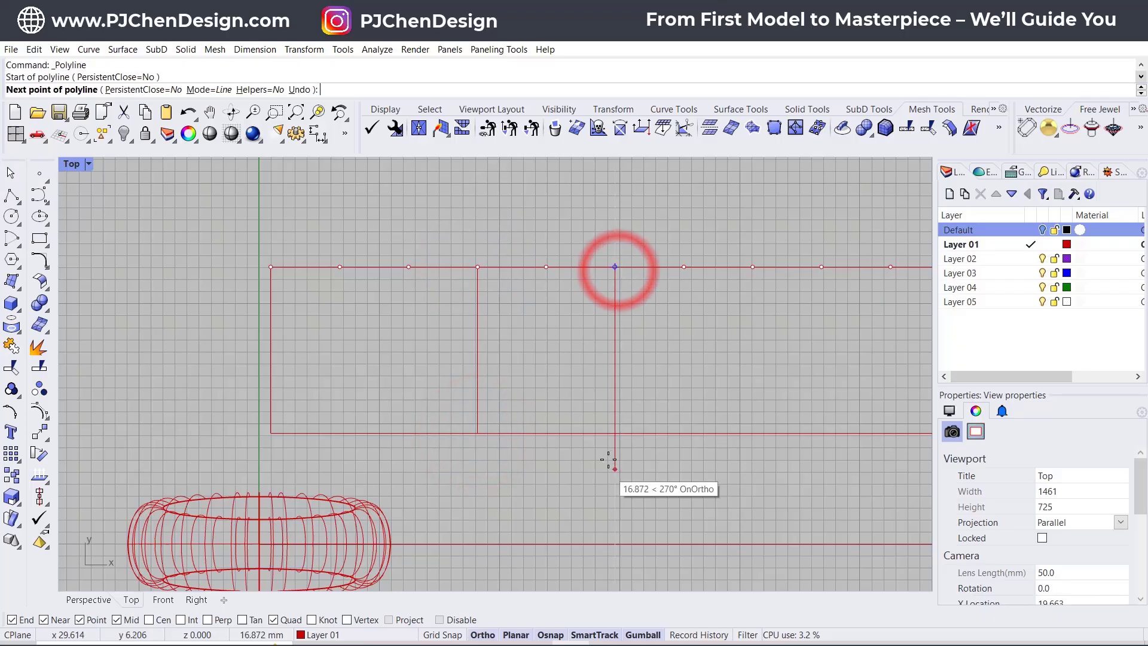
click(615, 433)
key(Return)
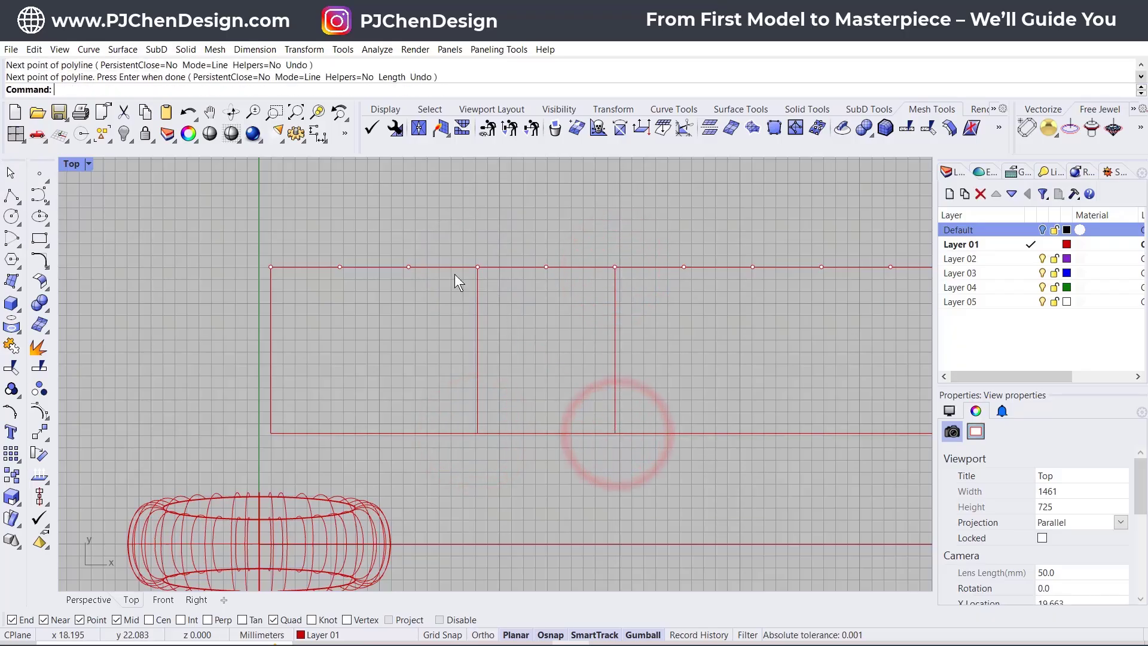
- Move the second vertical line one division left, from the sixth to the fifth division point
scroll(557, 317, up, 1)
click(611, 317)
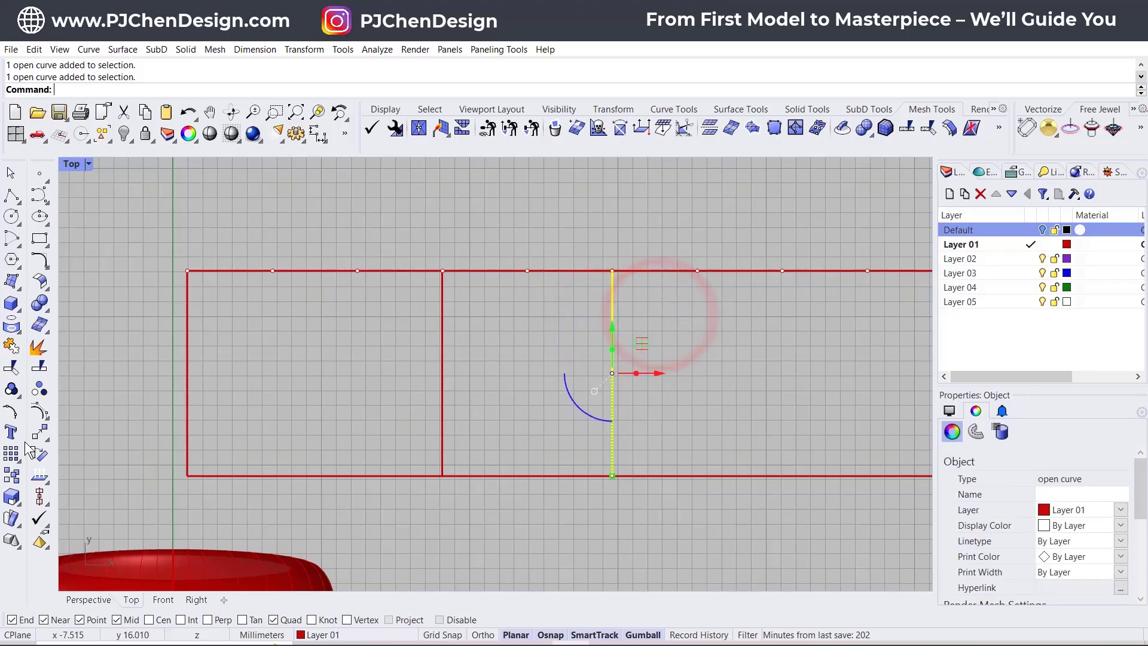
click(612, 270)
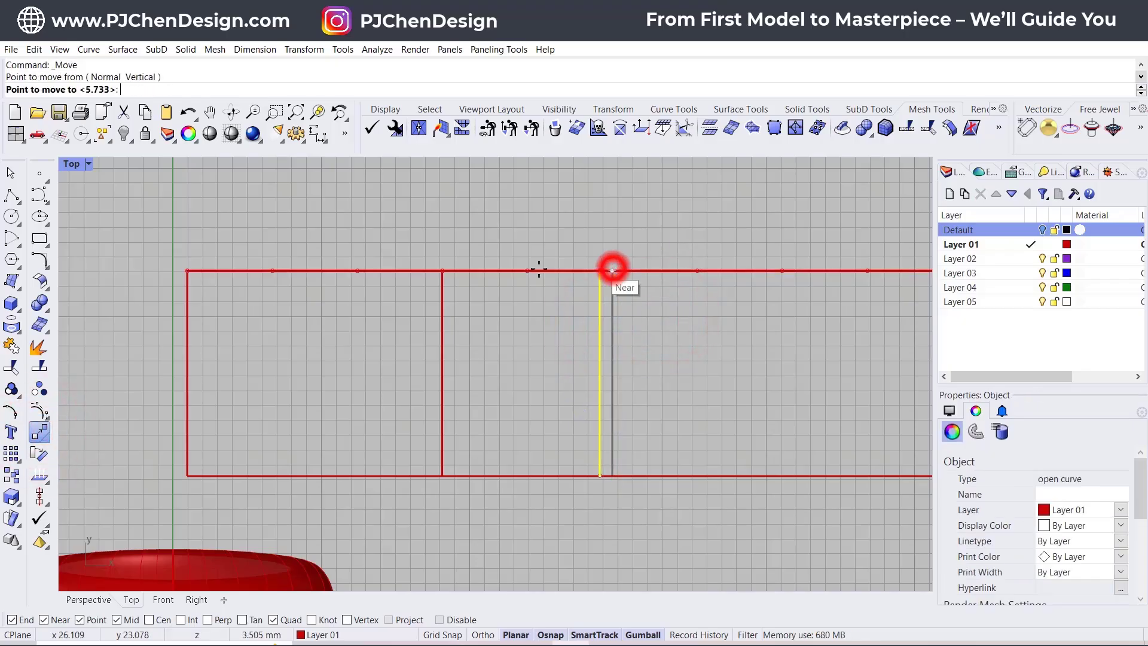
click(526, 270)
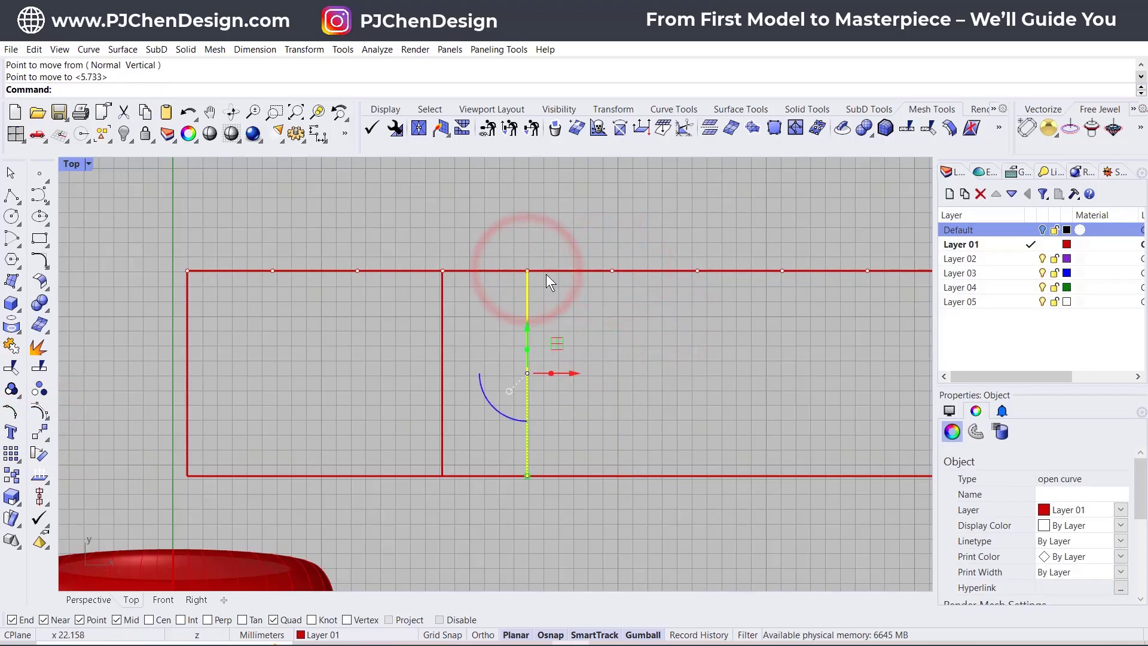
click(614, 376)
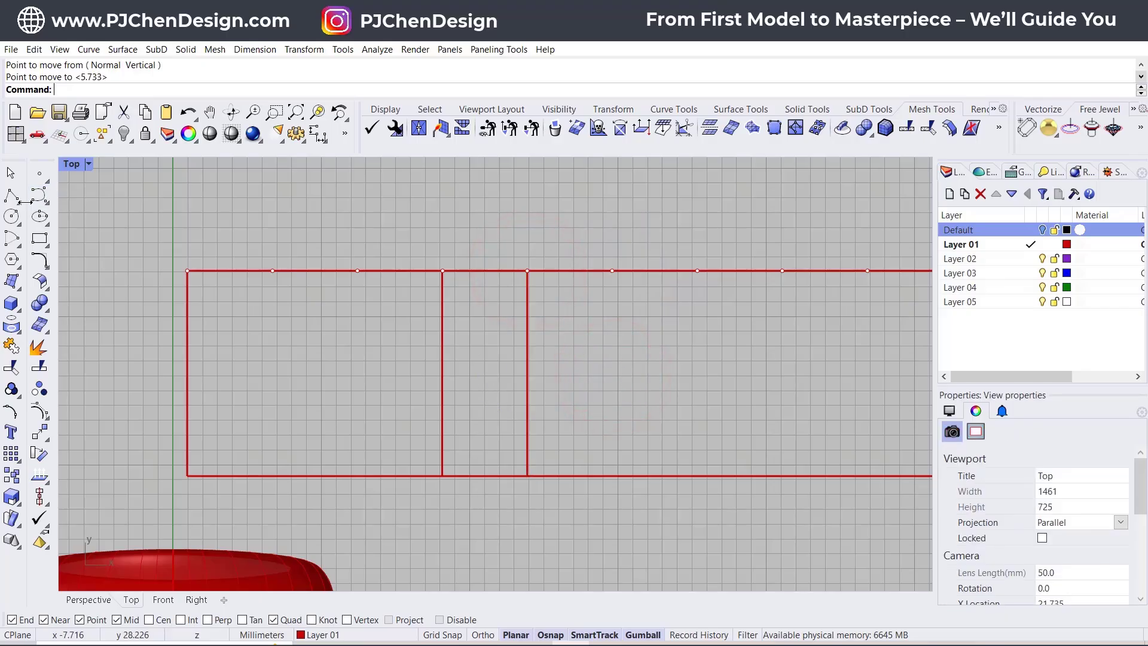
- Draw a quarter arc centred about a quarter of the way down the first vertical line, from its upper end round to the left
click(9, 241)
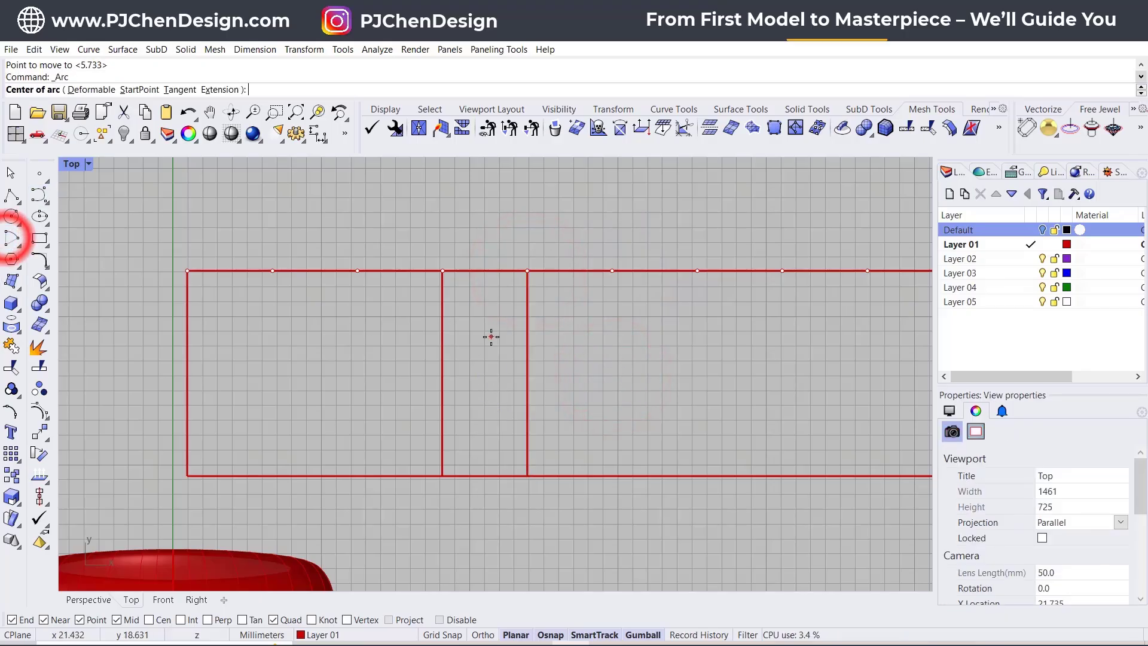
click(443, 328)
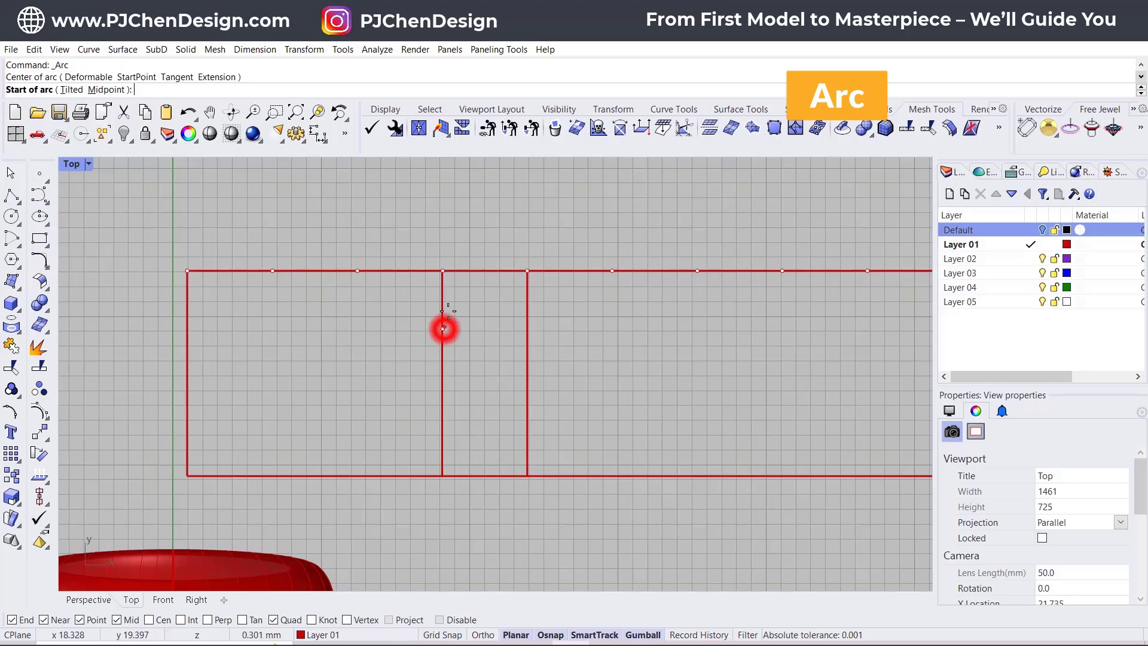
click(442, 270)
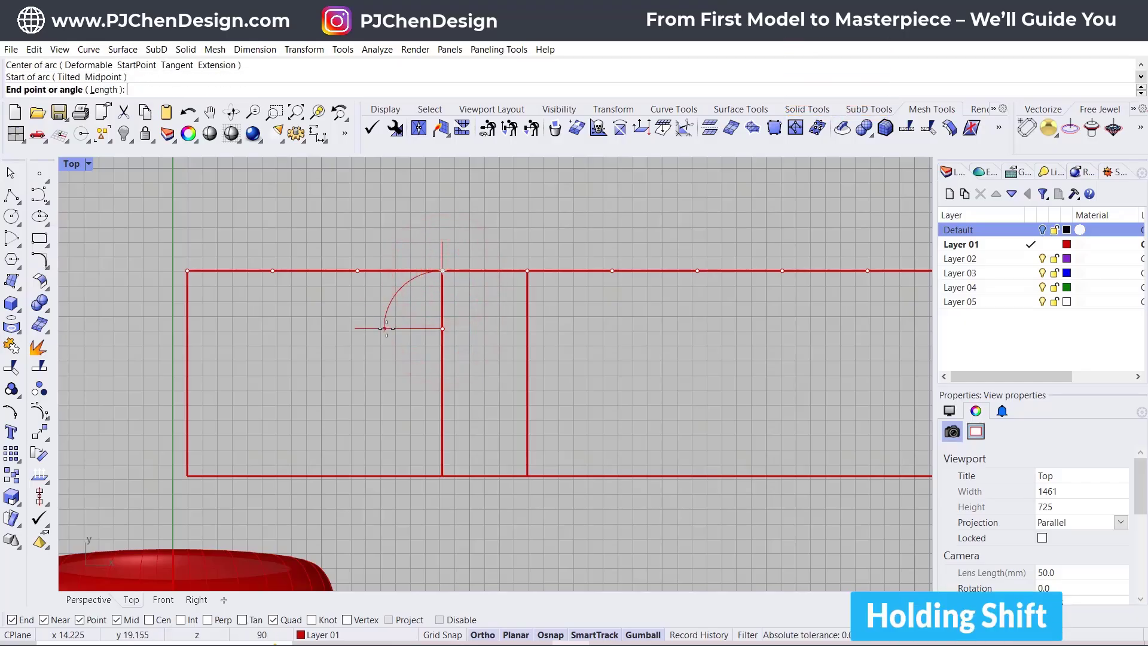
shift+click(385, 328)
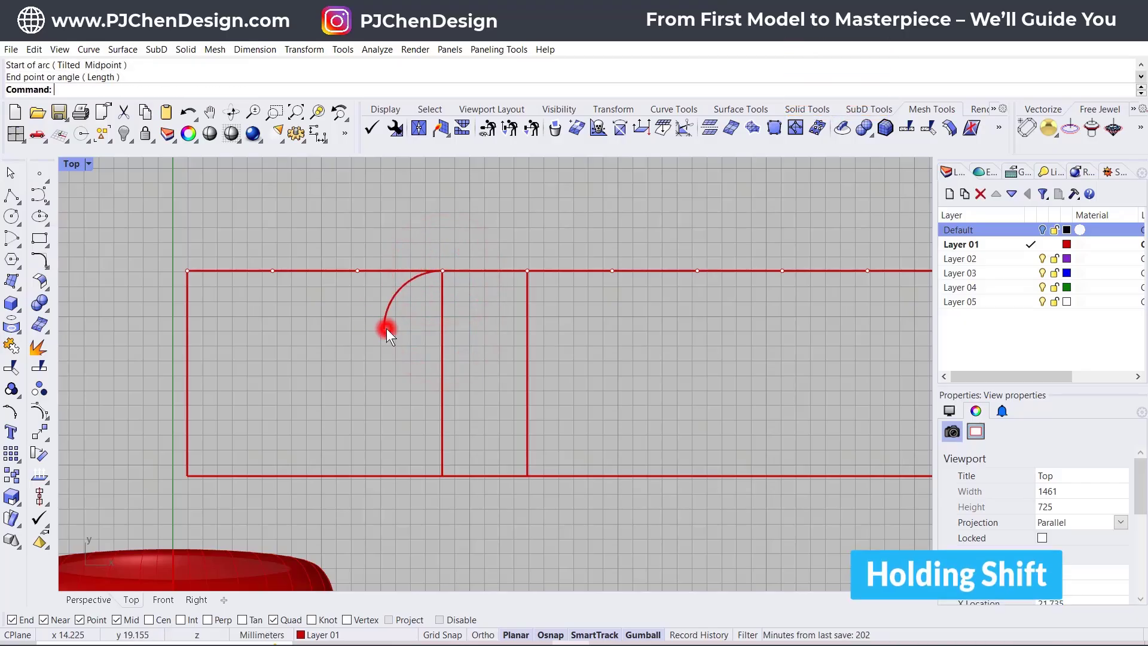
- Mirror the quarter arc across the first vertical line and join both halves into one semicircular arch
click(41, 433)
click(61, 459)
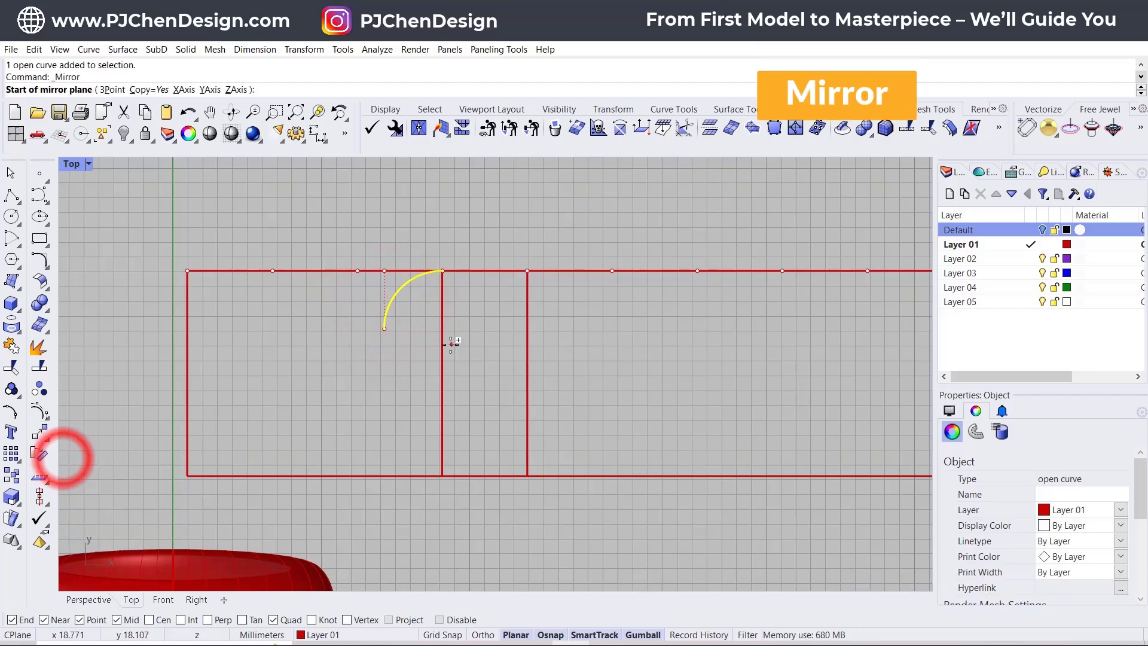
click(443, 340)
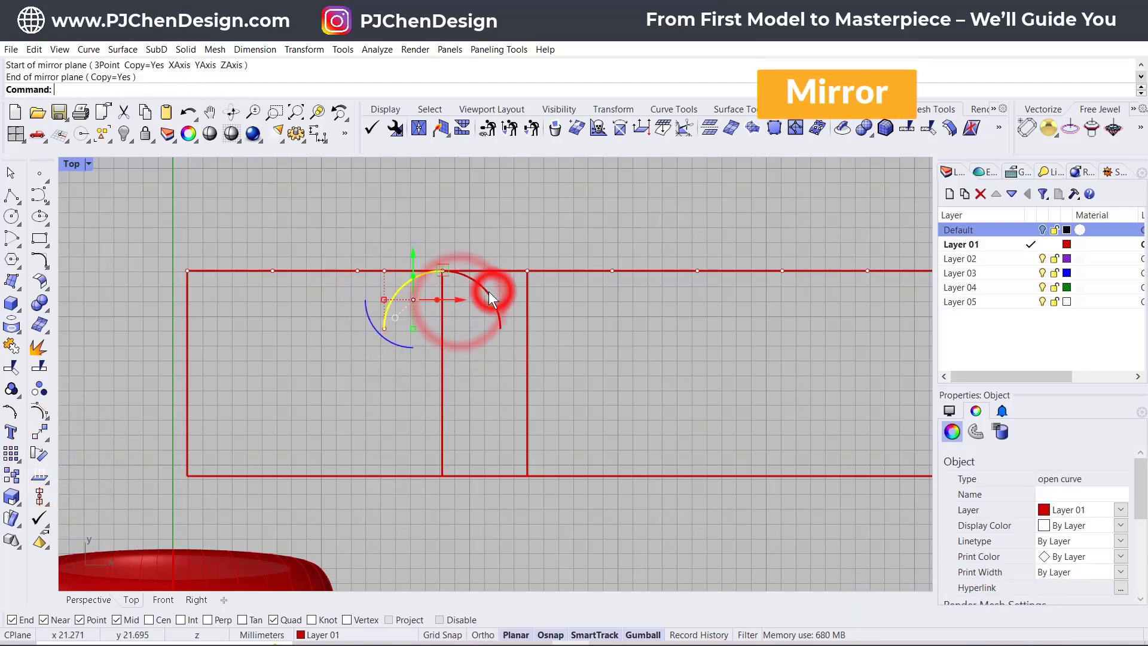
click(489, 291)
click(13, 367)
click(658, 389)
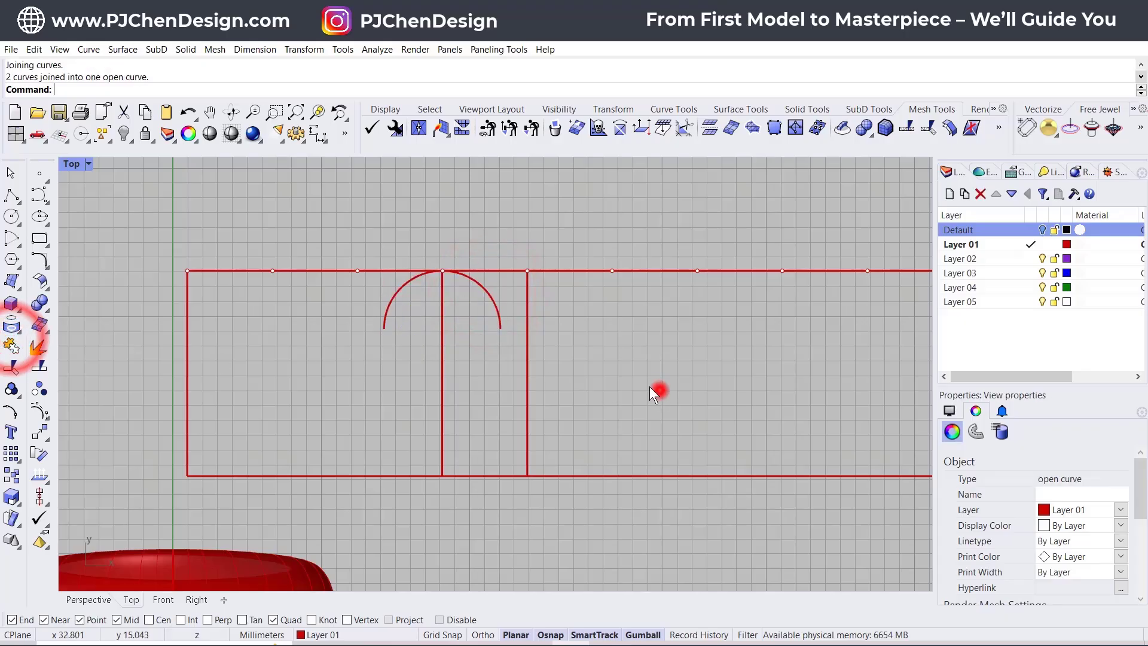
- Mirror the arch downward about the vertical line's midpoint so the copy touches the rectangle's lower edge
click(501, 321)
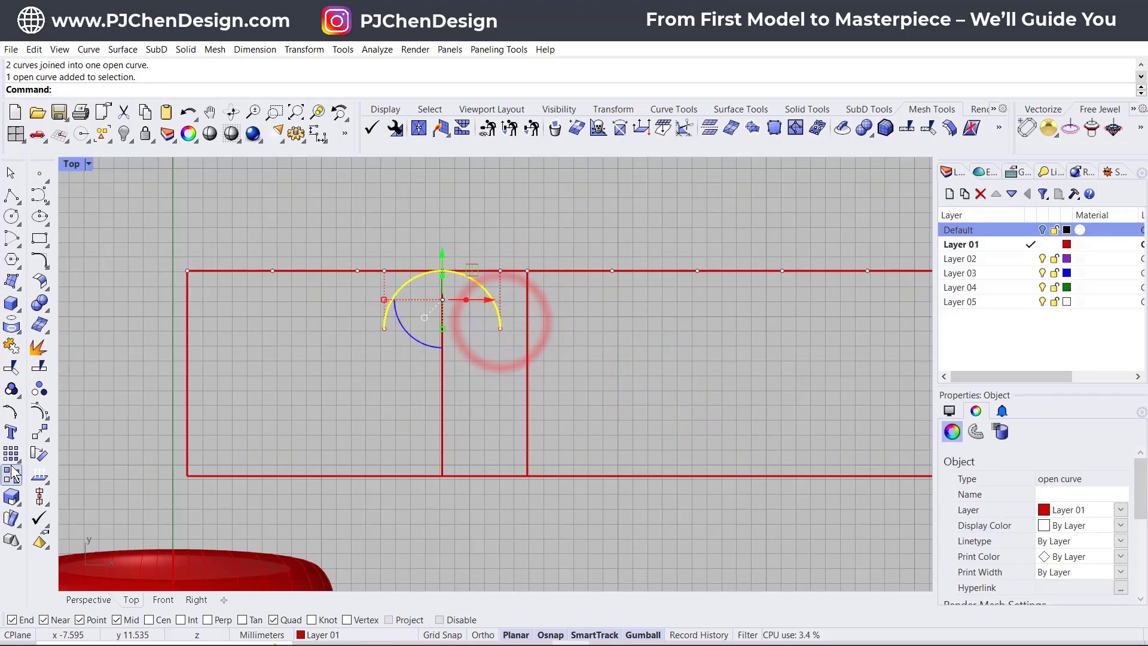
click(40, 436)
click(66, 462)
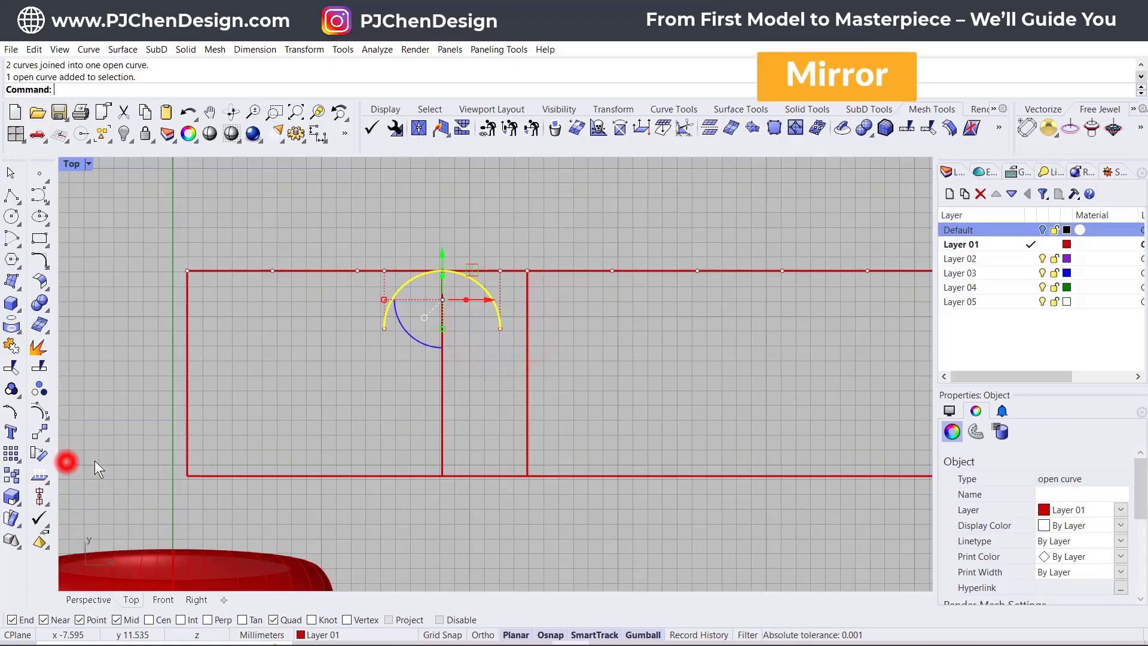
click(445, 376)
click(486, 372)
- Move the lower arc from the first vertical line's lower end to the second line's lower end
click(488, 445)
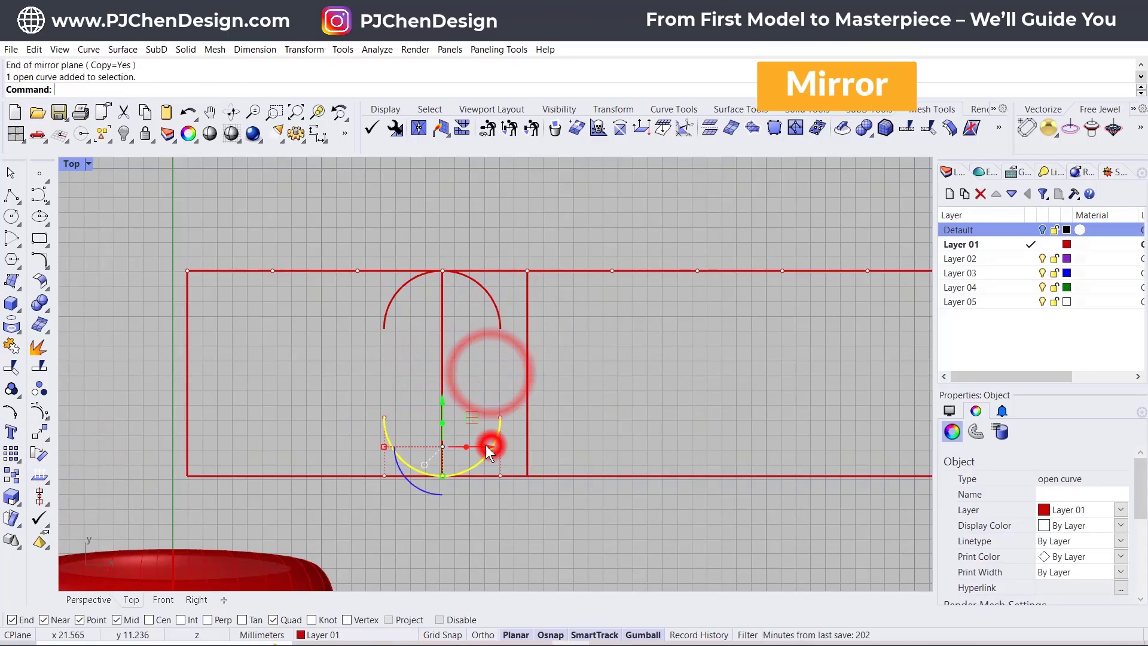
click(39, 431)
click(442, 476)
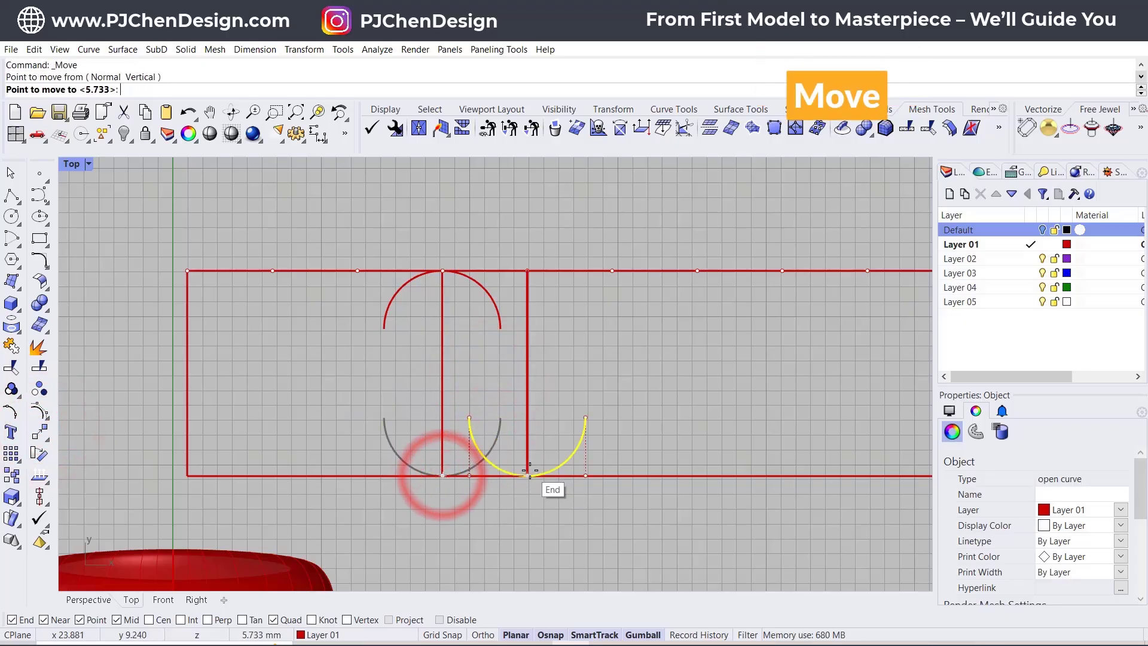
click(528, 476)
click(562, 529)
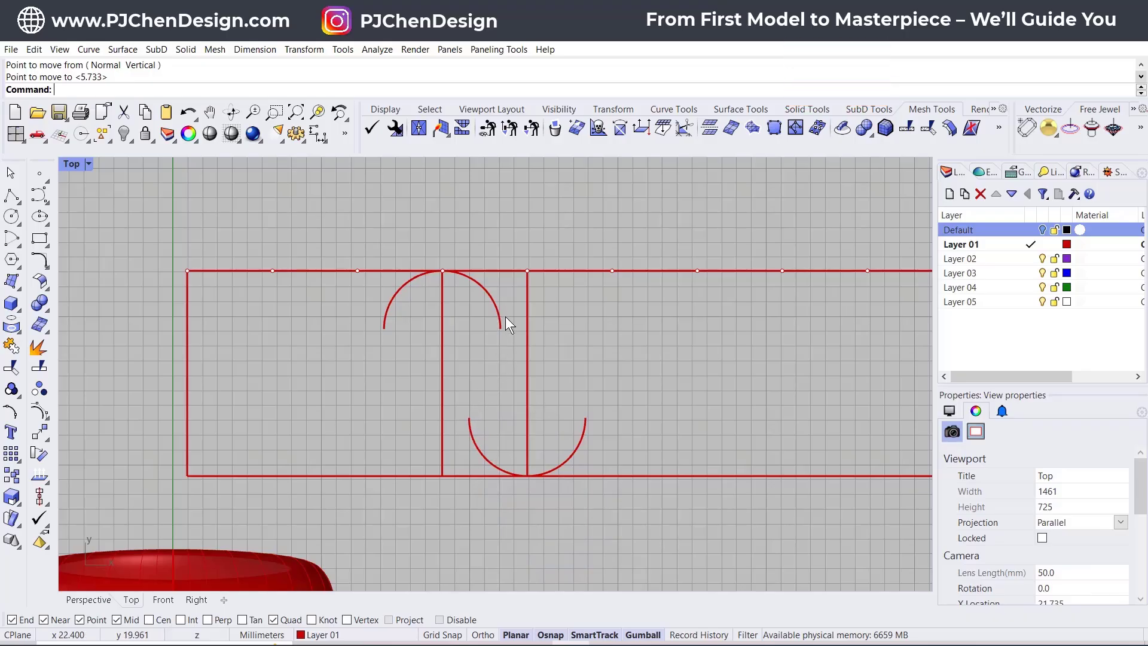
- Connect the lower arc's left end to the upper arch's right end with an adjustable curve blend
click(46, 259)
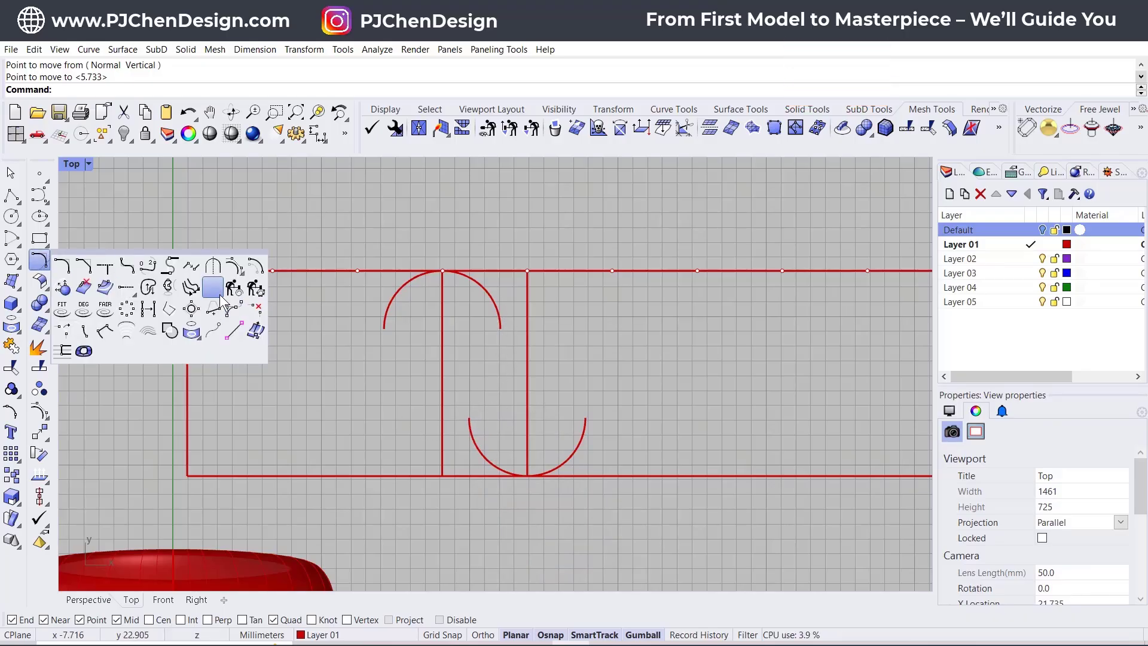
click(147, 264)
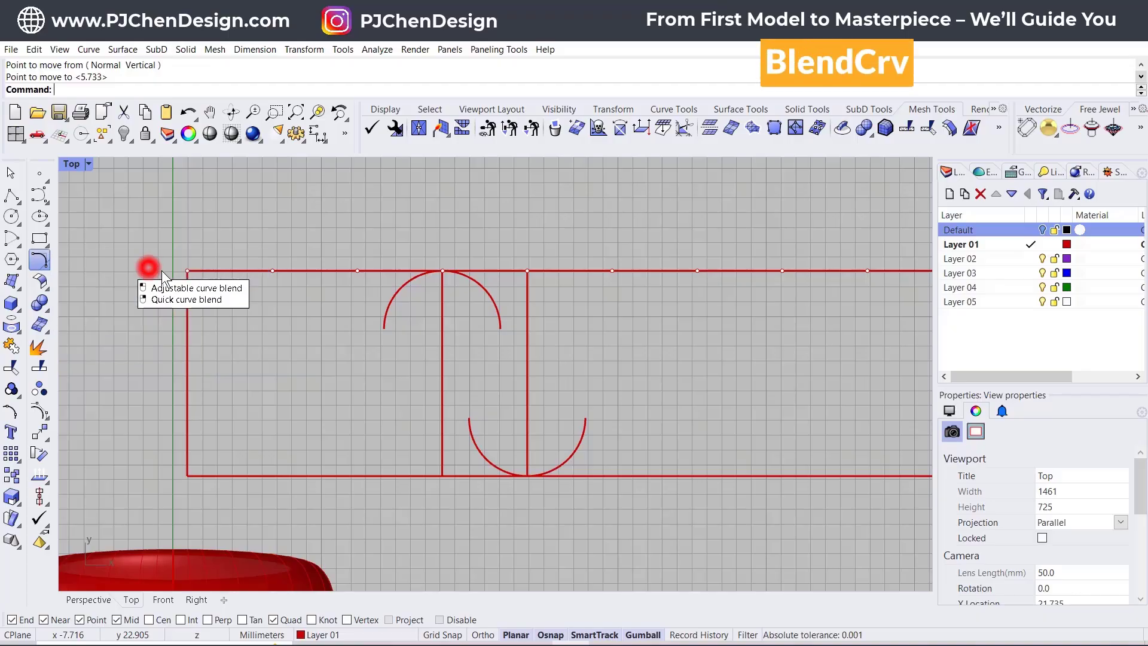
click(470, 420)
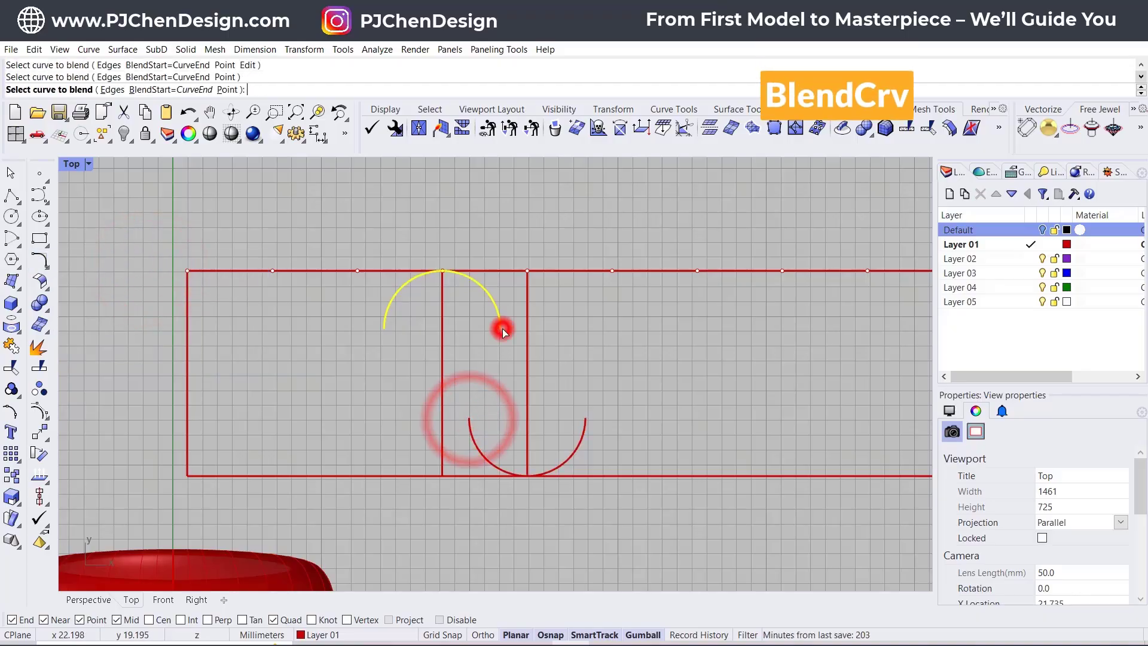
click(501, 326)
key(Return)
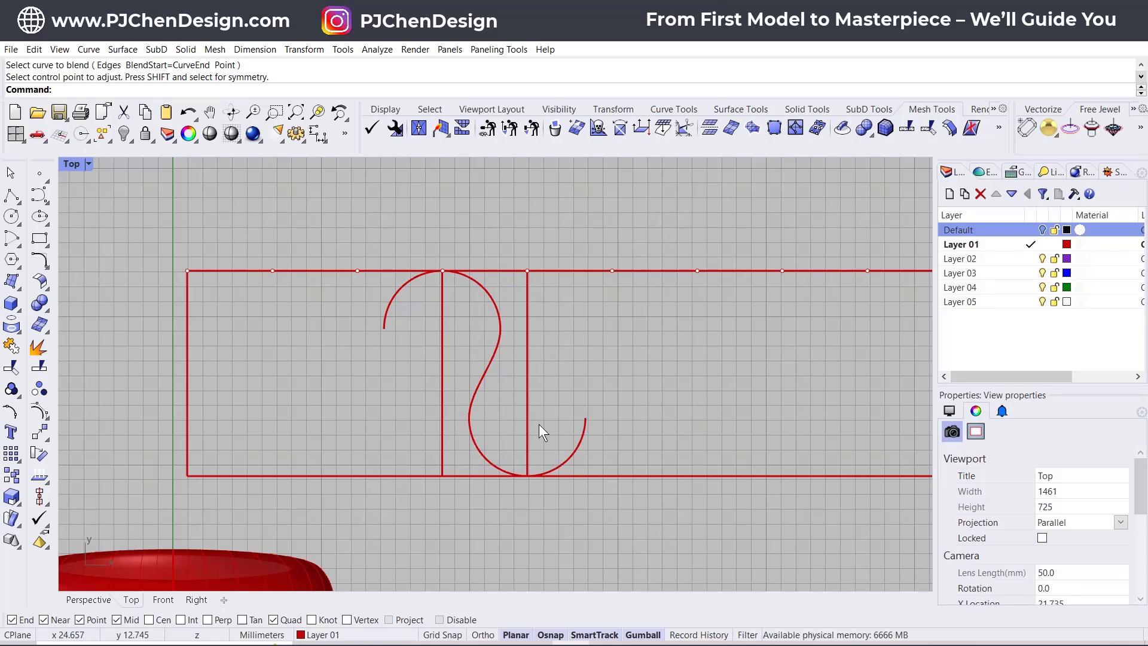
- Mirror the upper arch and the blend curve together across the second vertical line
click(495, 345)
shift+click(494, 315)
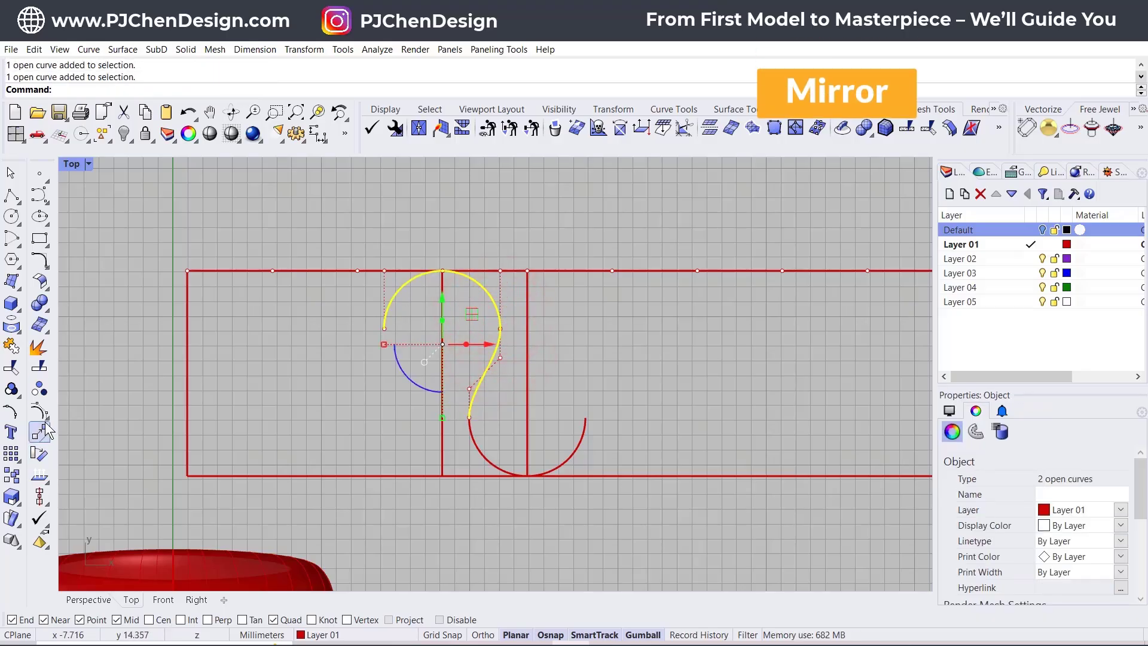
click(39, 439)
click(62, 461)
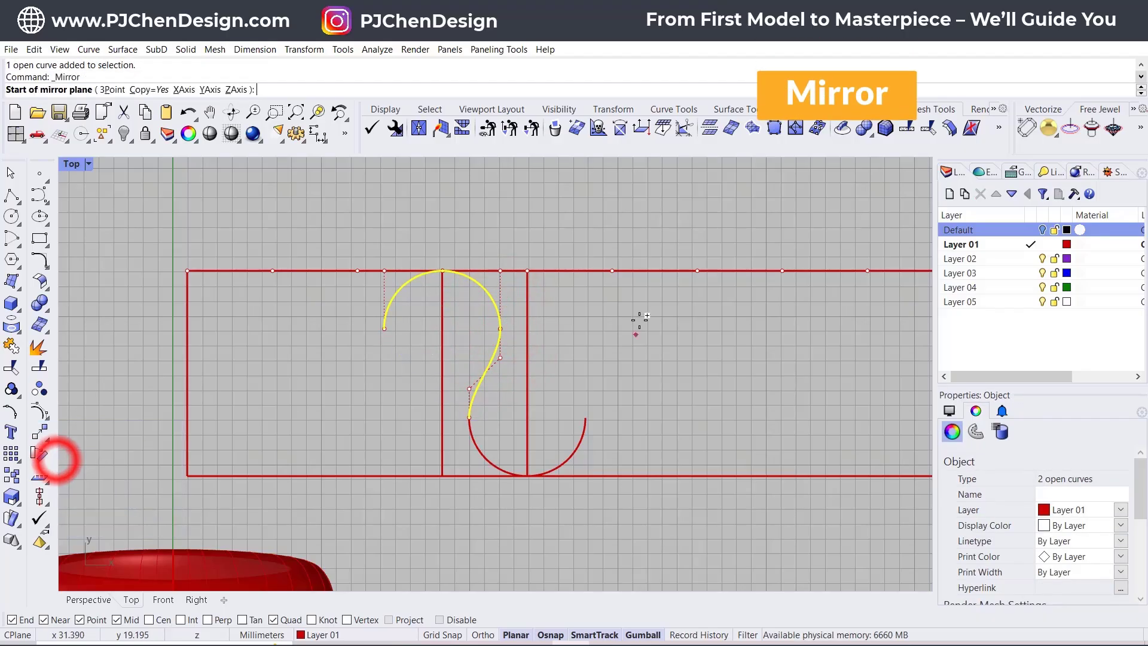
click(526, 299)
click(512, 390)
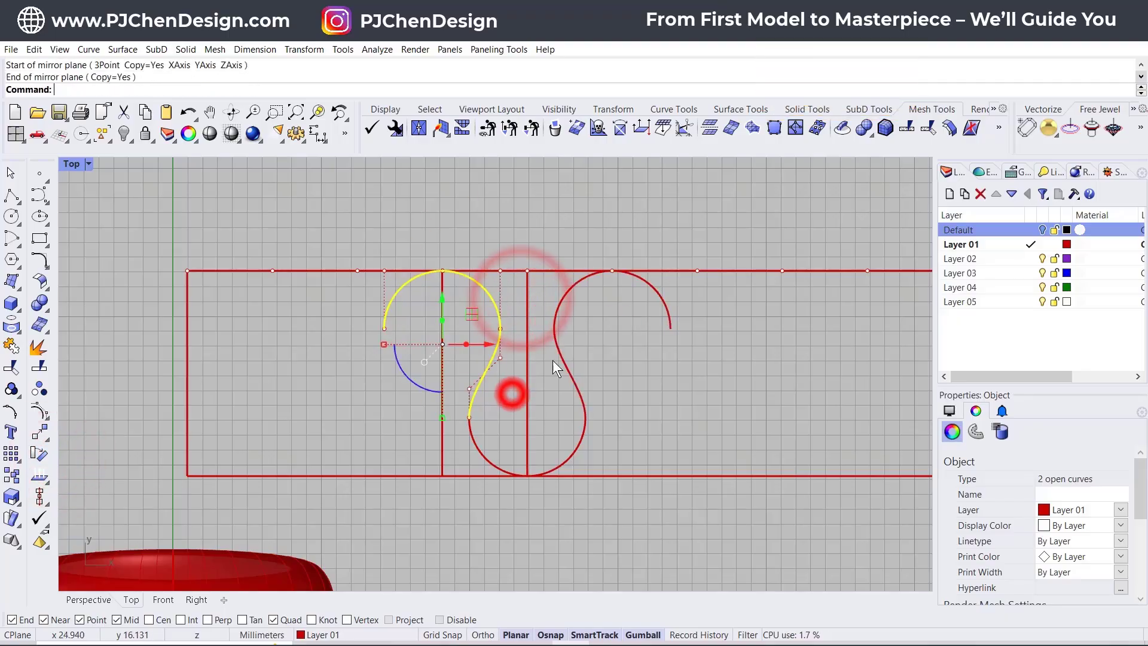
click(693, 412)
- Explode both upper arches and delete their outer quarter arcs
click(397, 296)
click(667, 308)
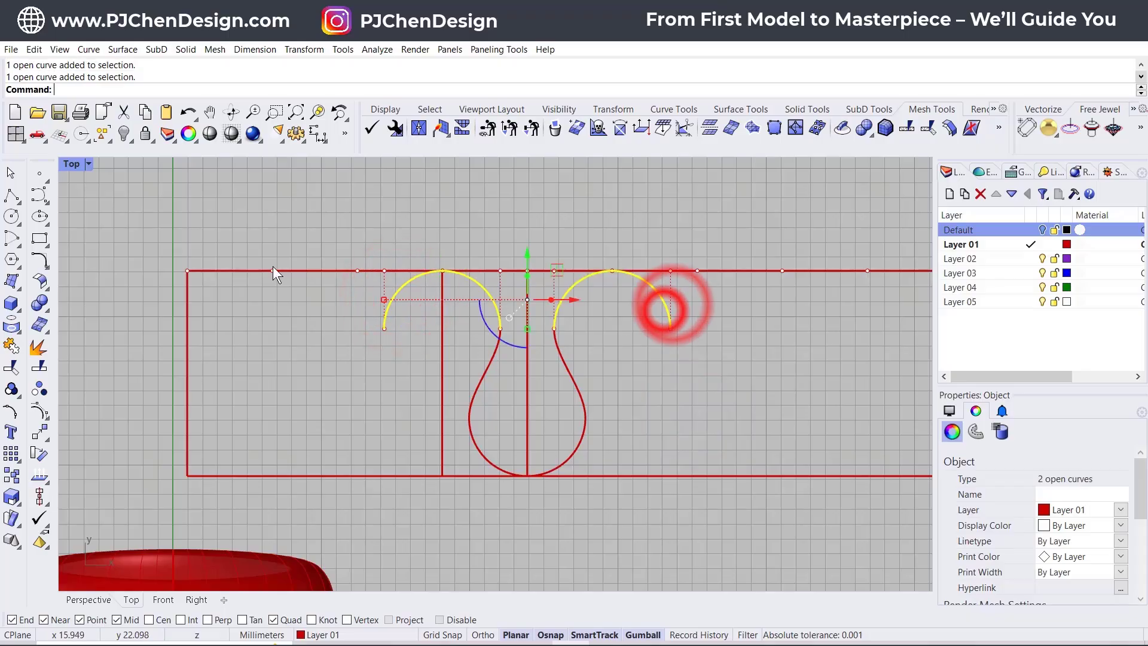
click(38, 346)
click(389, 309)
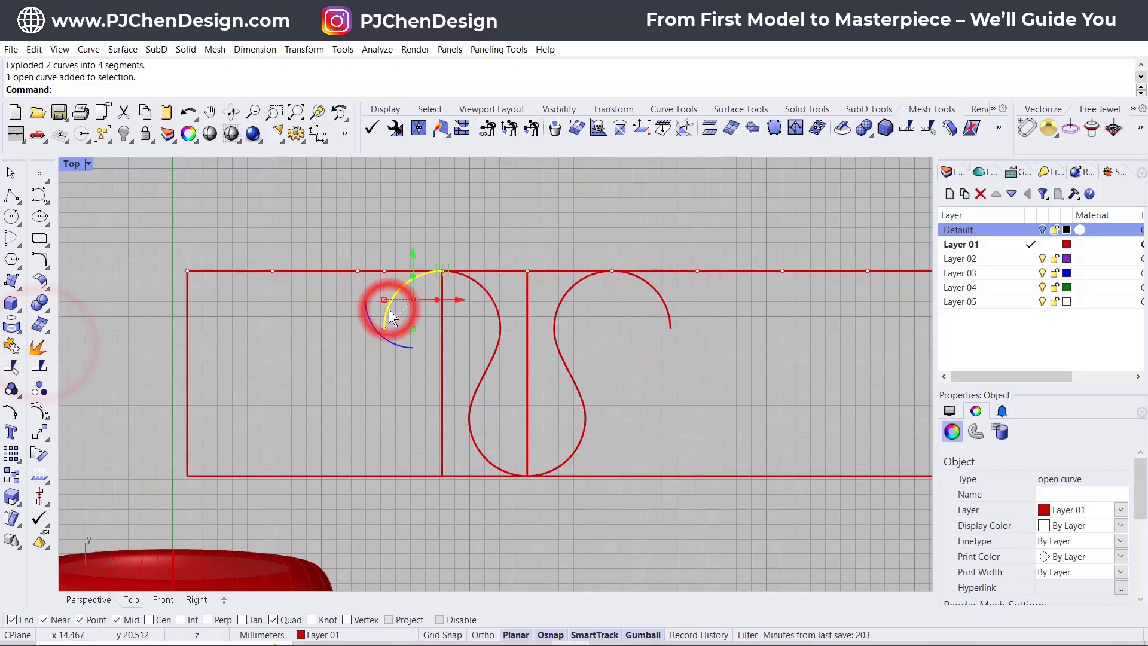
key(Delete)
click(668, 319)
key(Delete)
- Join the two upper quarter arcs, two blend curves and lower arc into one pattern curve
drag(613, 412, 555, 357)
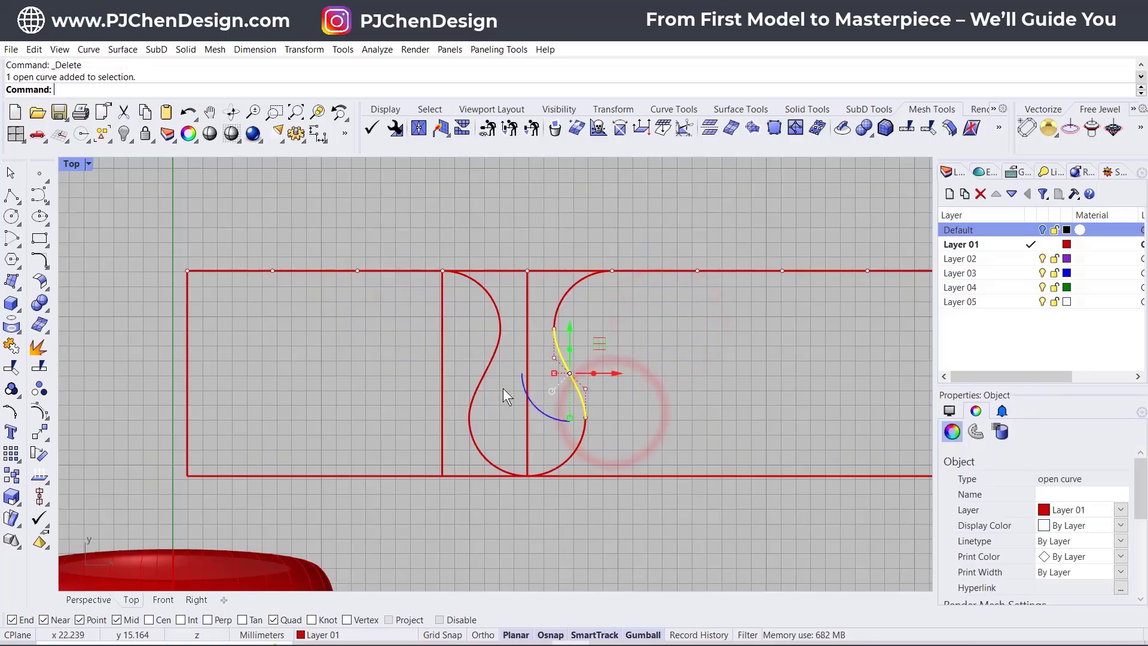
shift+click(562, 308)
shift+click(498, 339)
shift+click(494, 301)
shift+click(475, 444)
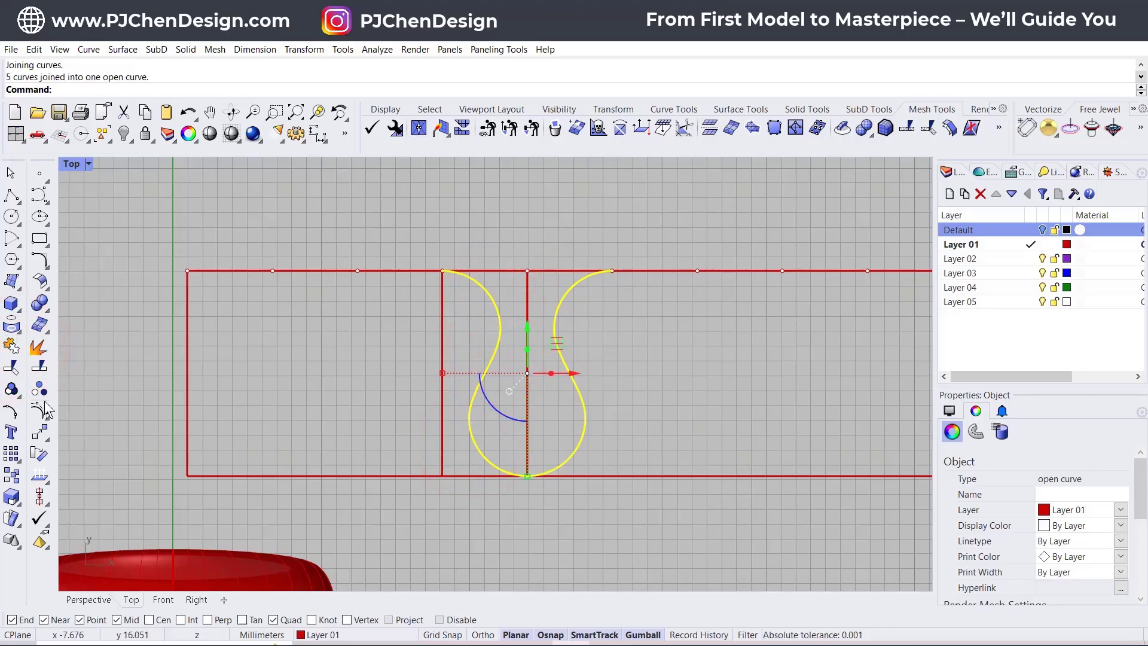
- Move the pattern curve from its upper-left end to the rectangle's upper-left corner
click(41, 437)
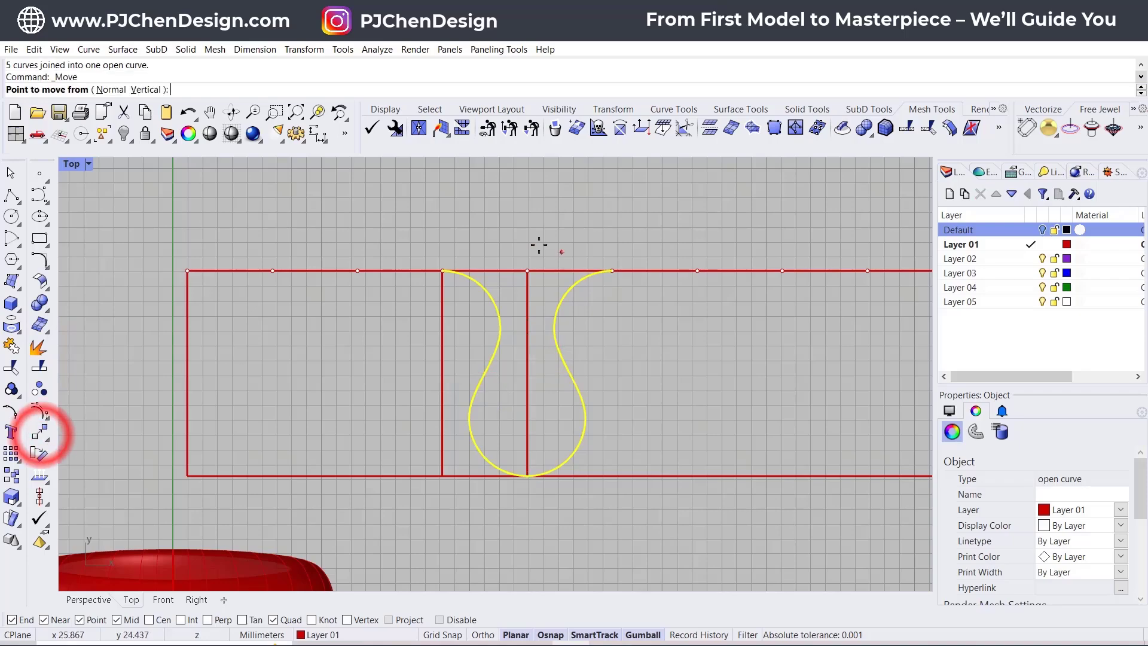
click(441, 265)
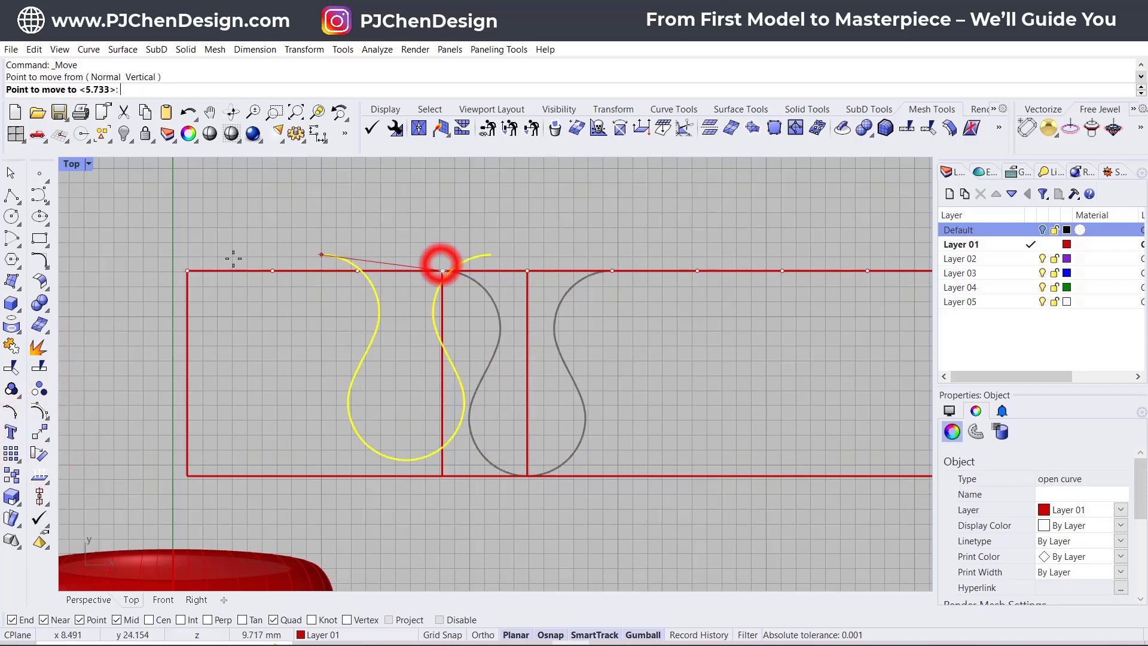
click(187, 273)
- Delete the two vertical construction lines inside the rectangle
drag(615, 402, 432, 344)
key(Delete)
key(Delete)
- Create a linear array of 8 pattern curves along the rectangle's upper edge, spaced end to end
scroll(496, 350, down, 3)
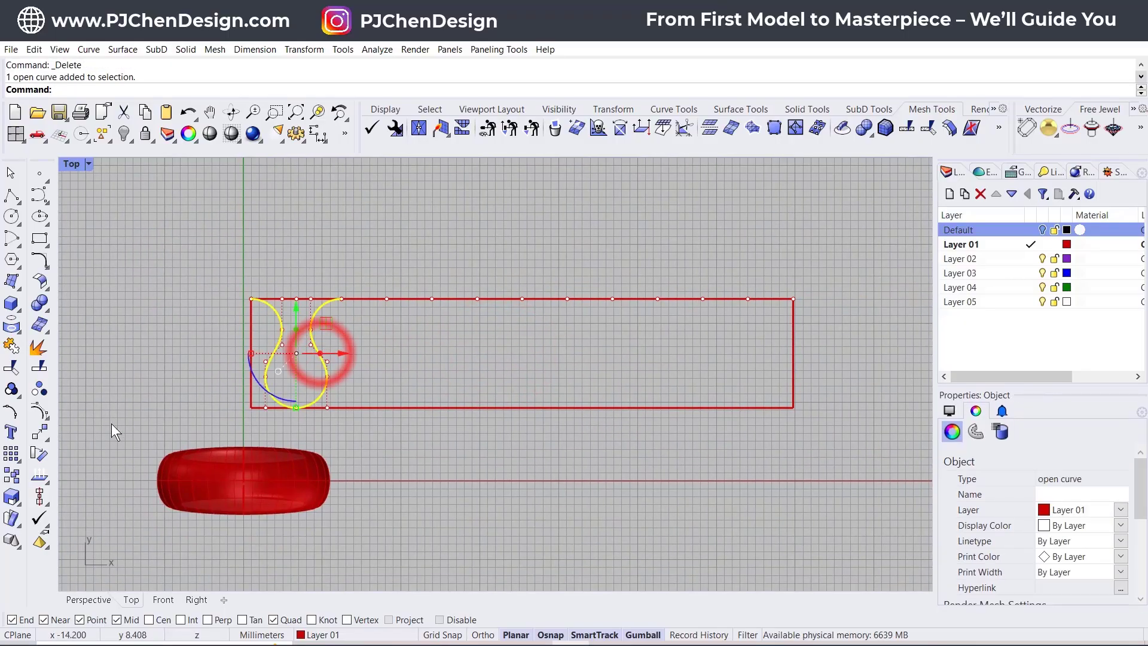
right_click(12, 476)
click(148, 454)
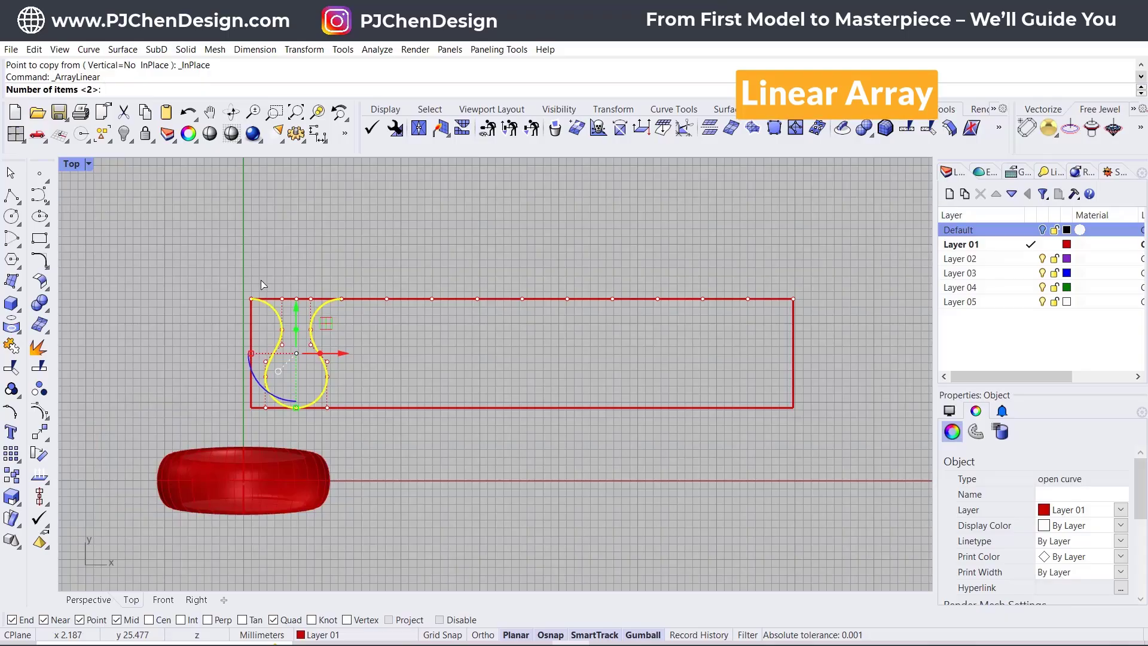
text(8)
key(Return)
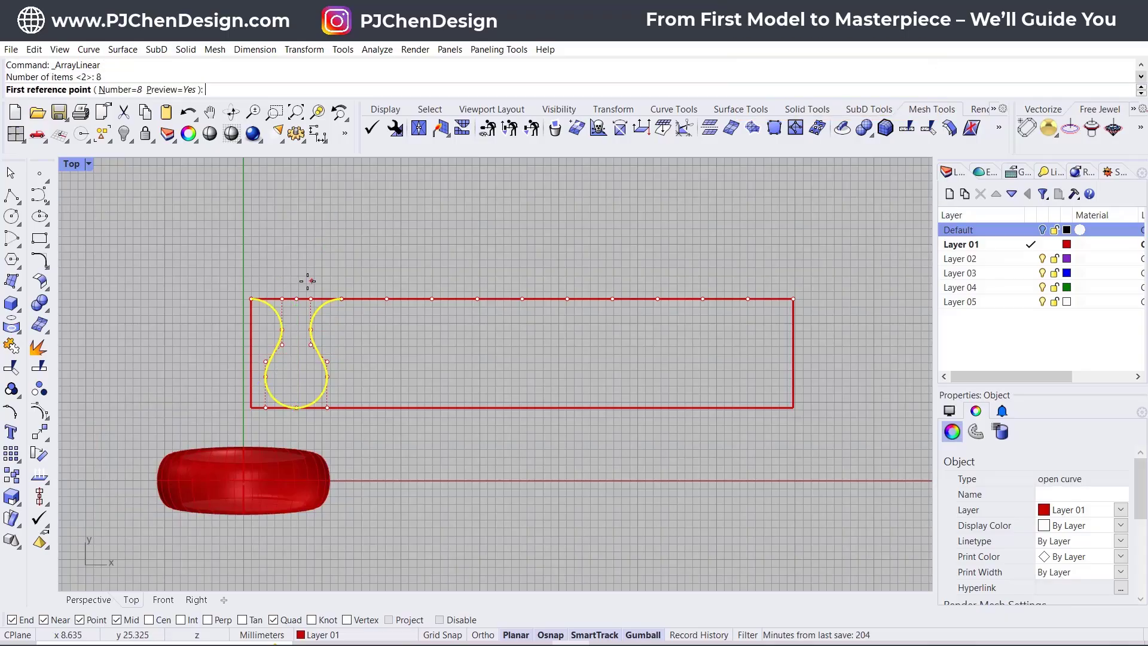
click(245, 297)
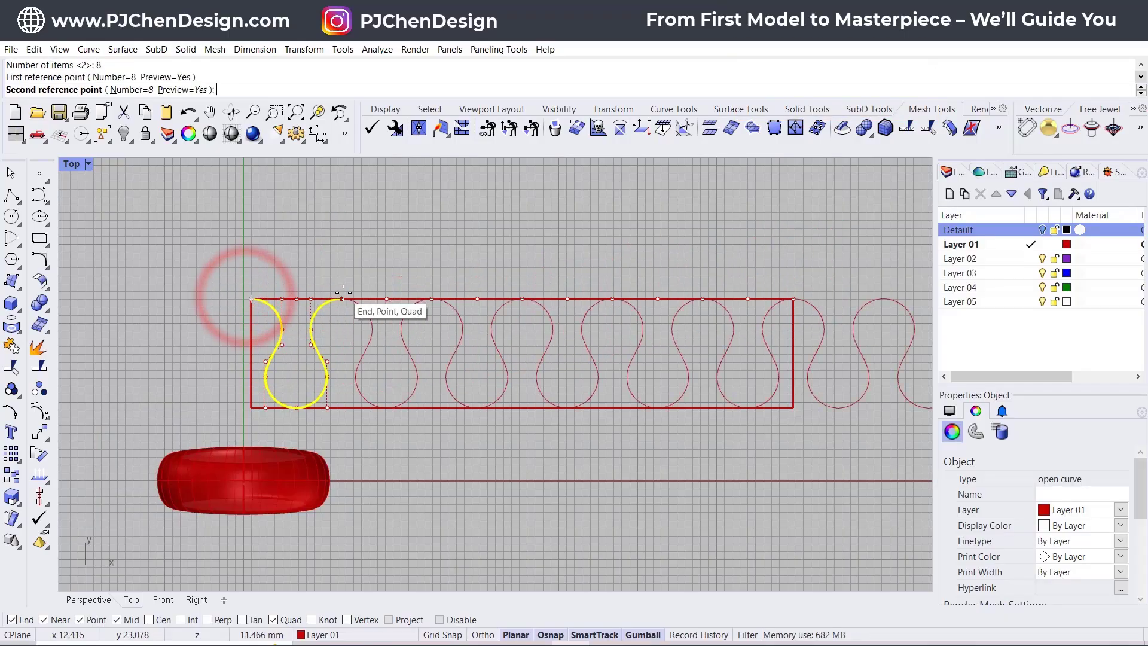
click(342, 297)
- Delete the two arrayed curves that extend beyond the rectangle's right edge
scroll(613, 369, down, 4)
drag(803, 386, 661, 269)
key(Delete)
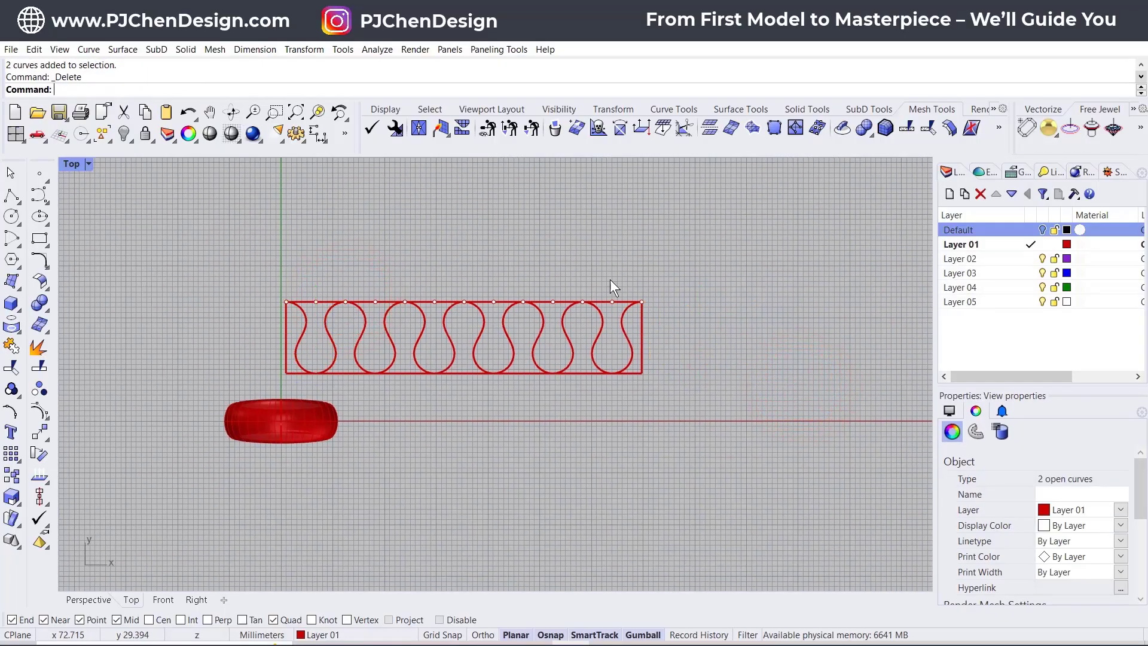
- Join the repeated pattern curves inside the rectangle into one continuous wave and select the joined curve
scroll(439, 335, up, 4)
right_drag(455, 332, 450, 317)
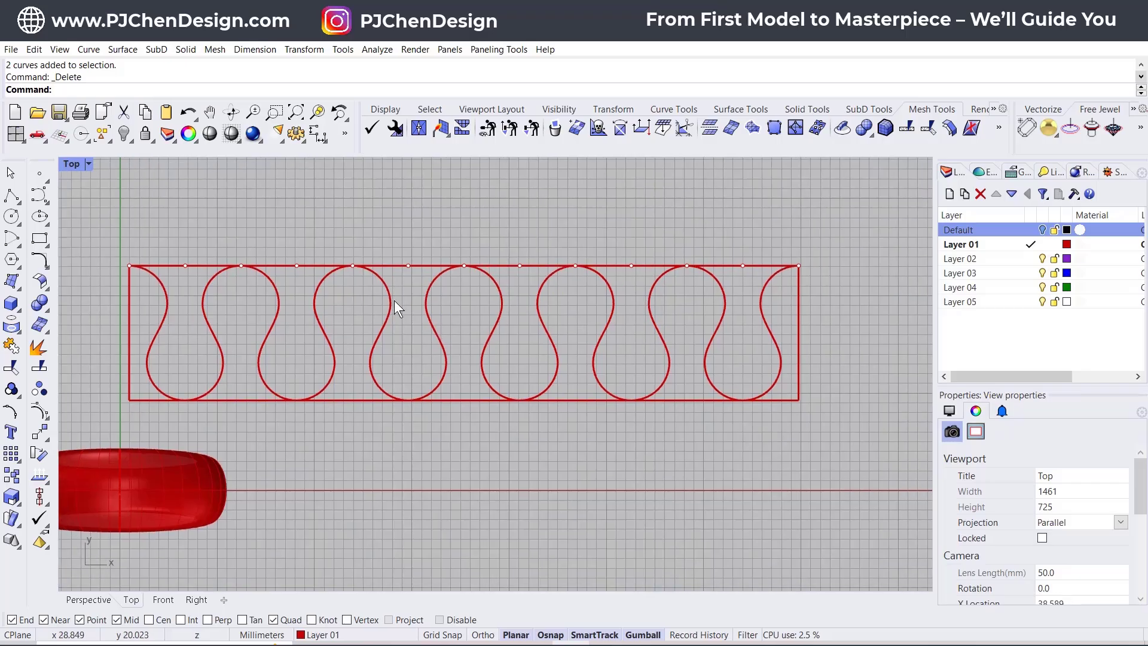
scroll(392, 310, down, 2)
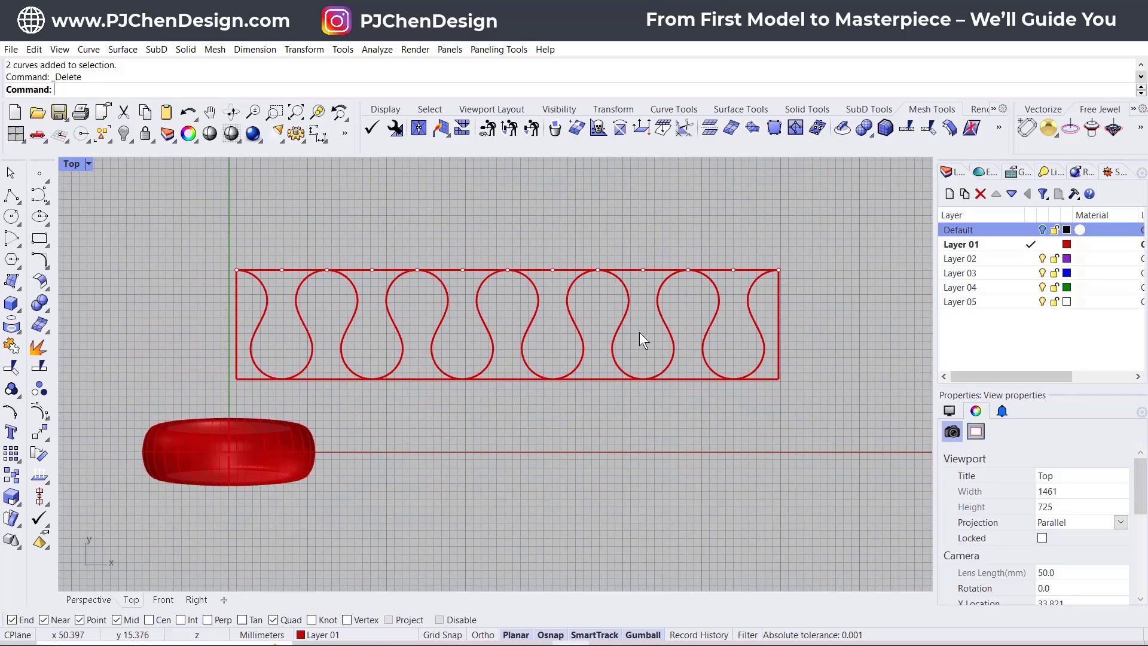
drag(740, 332, 261, 295)
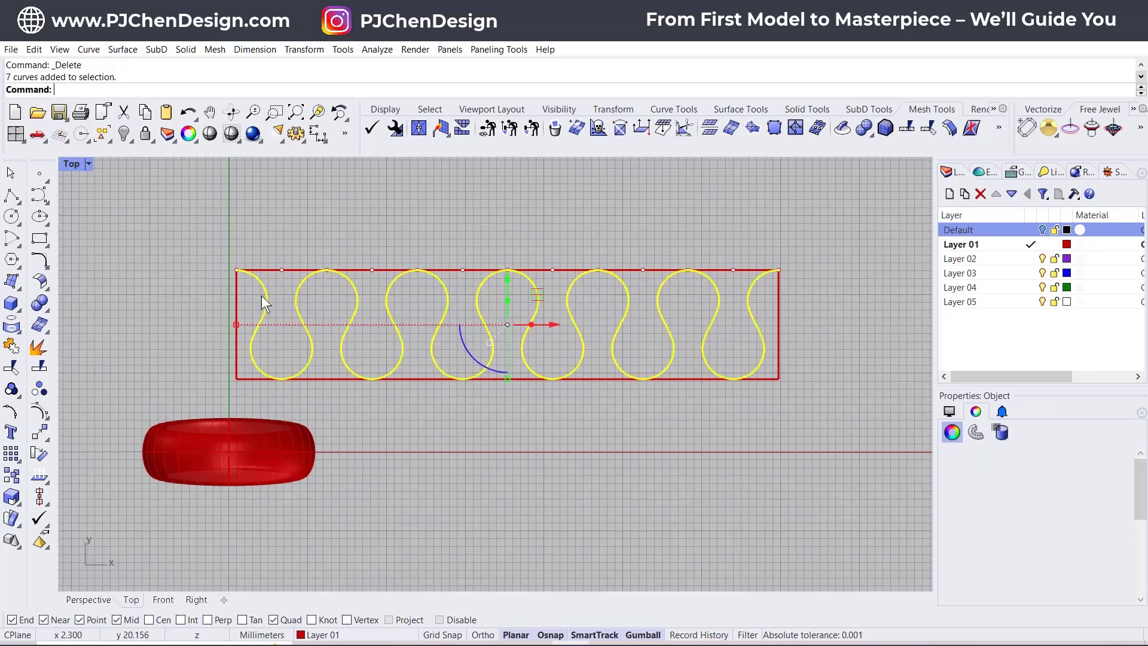
click(18, 348)
click(615, 248)
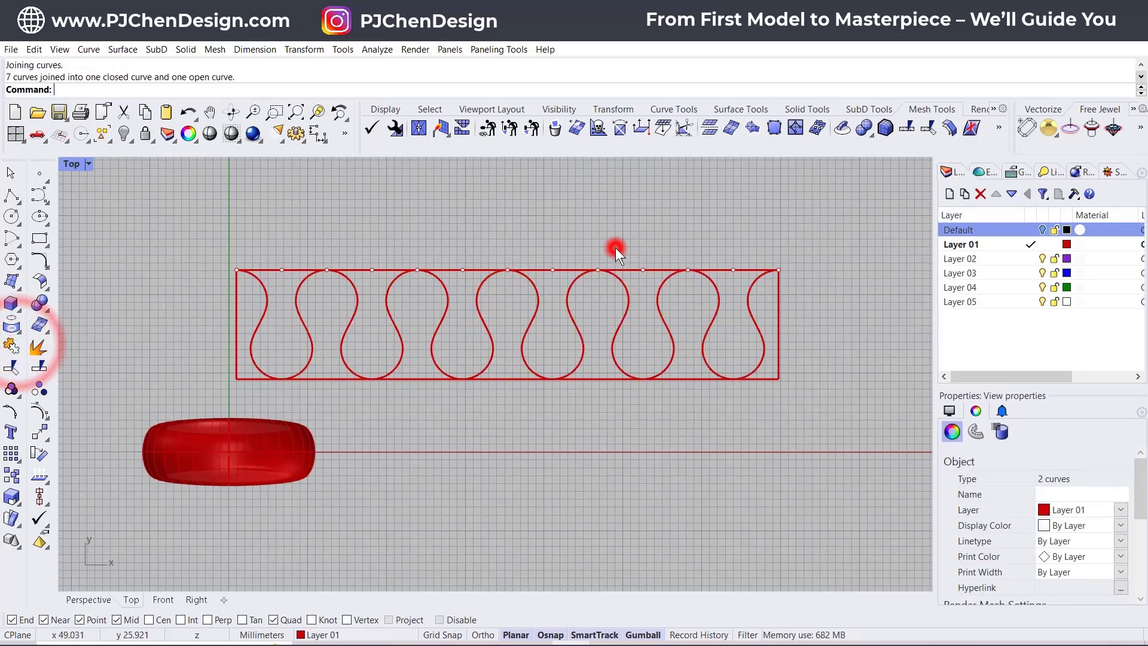
scroll(430, 335, up, 3)
click(452, 342)
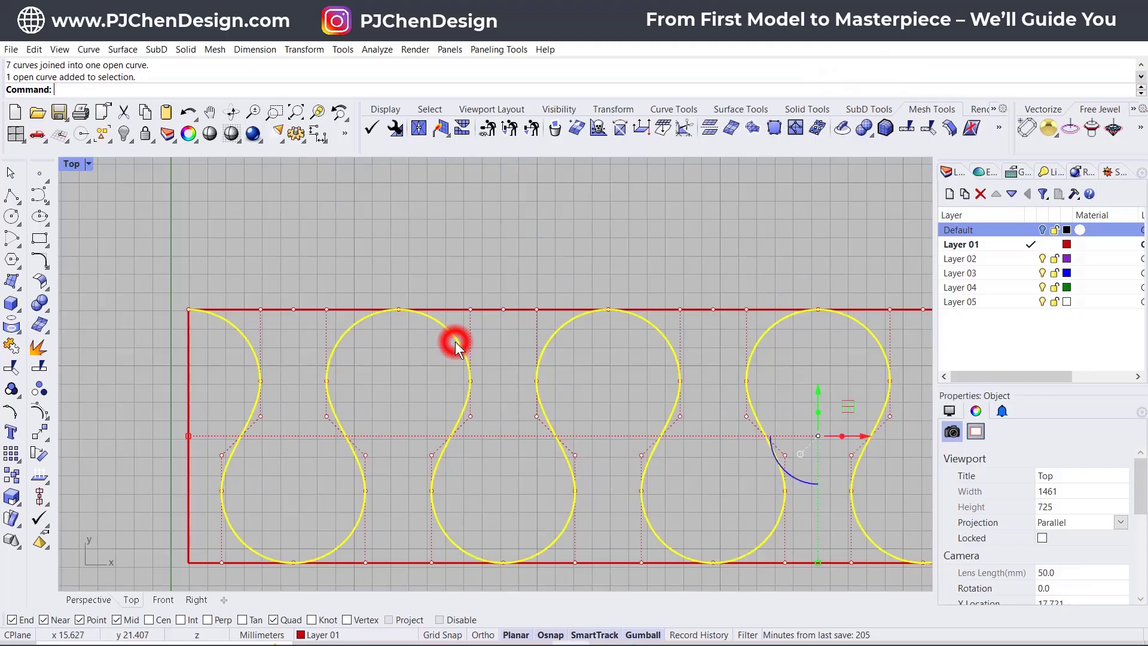
- Examine the ring band and the flat rectangle's upper edge alongside the joined wave pattern
scroll(419, 342, down, 3)
scroll(418, 344, down, 2)
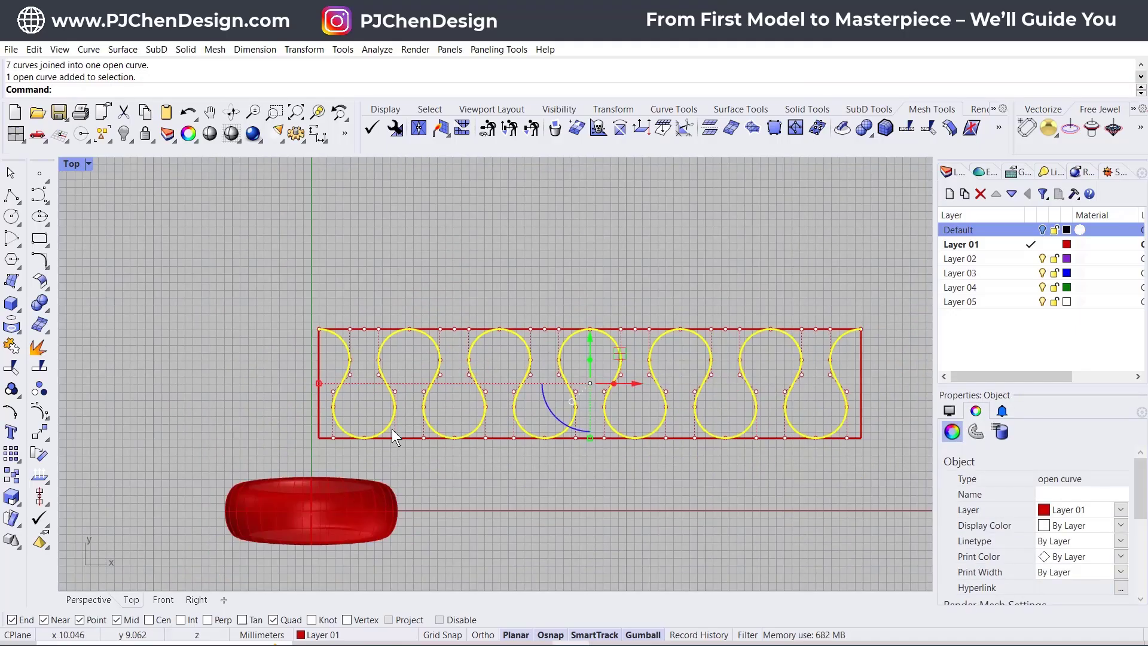
scroll(389, 407, up, 1)
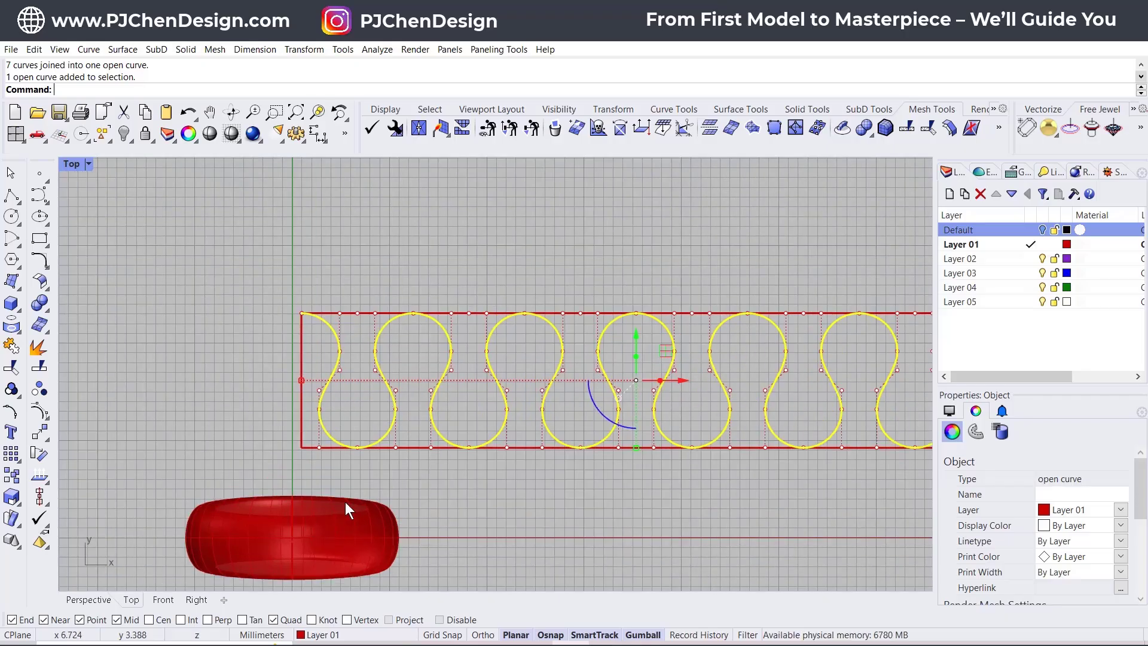
click(321, 515)
click(329, 478)
right_drag(469, 494, 373, 422)
click(393, 291)
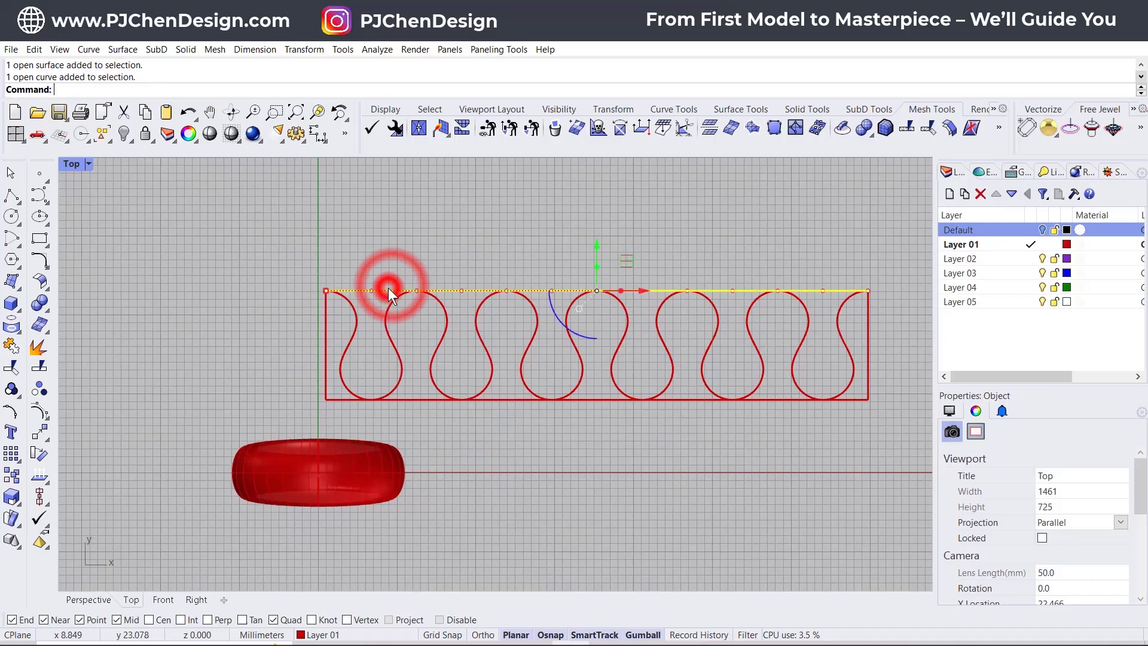
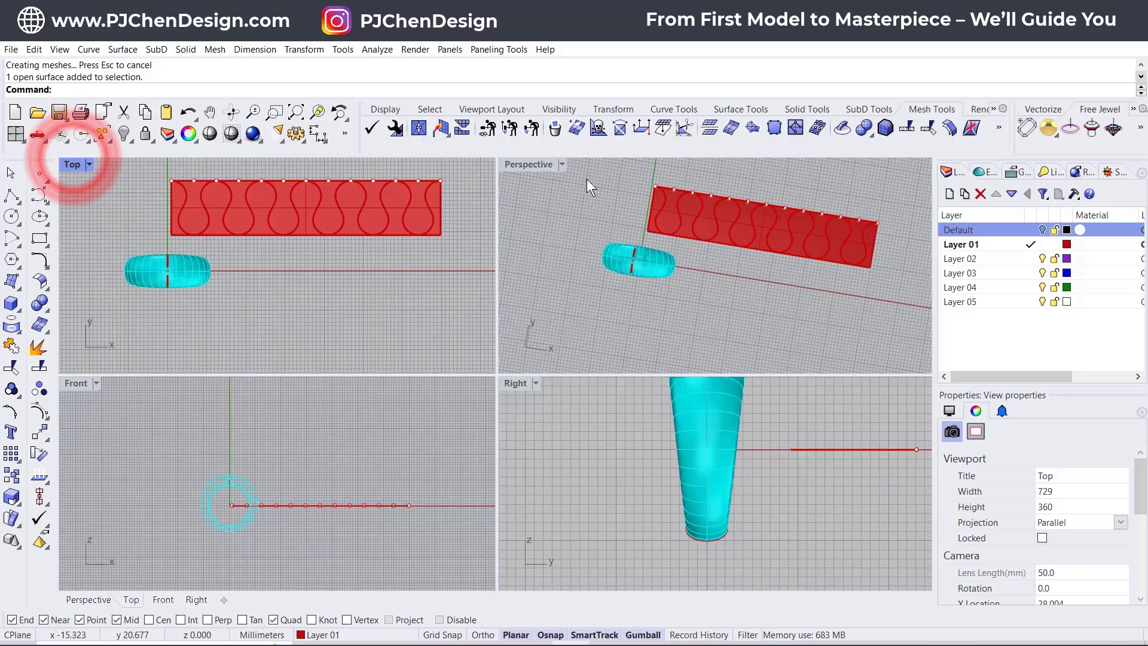
- Flow a copy of the wave curve from the flat rectangular surface onto the ring band, matching corresponding corners, with Rigid set to No
double_click(533, 163)
scroll(415, 306, up, 5)
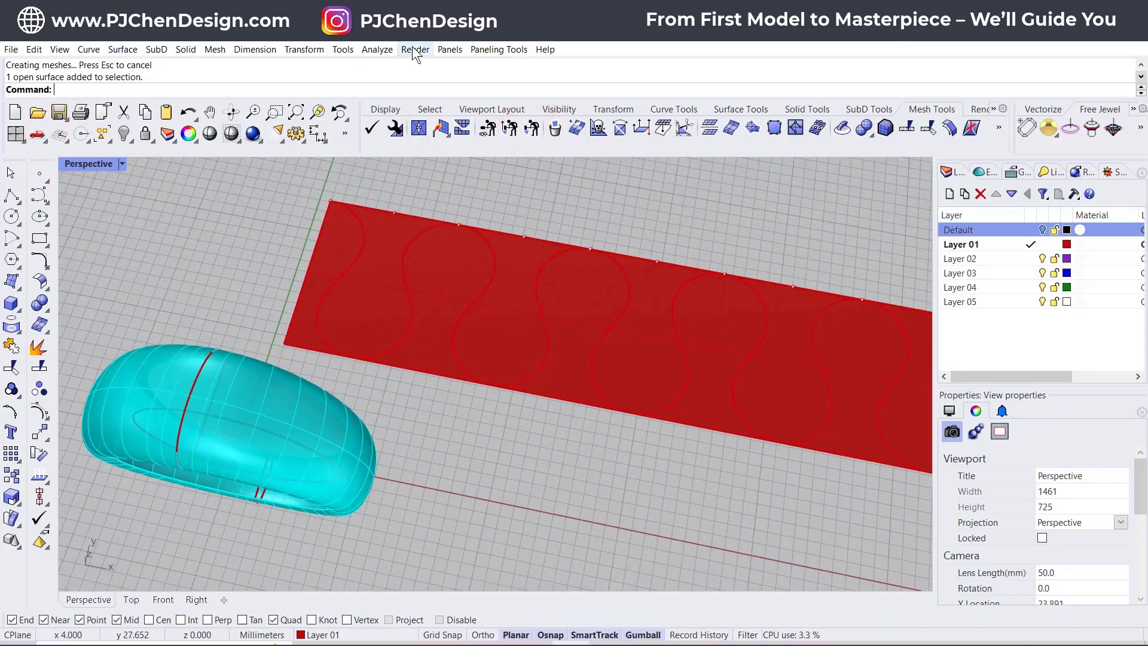
click(305, 50)
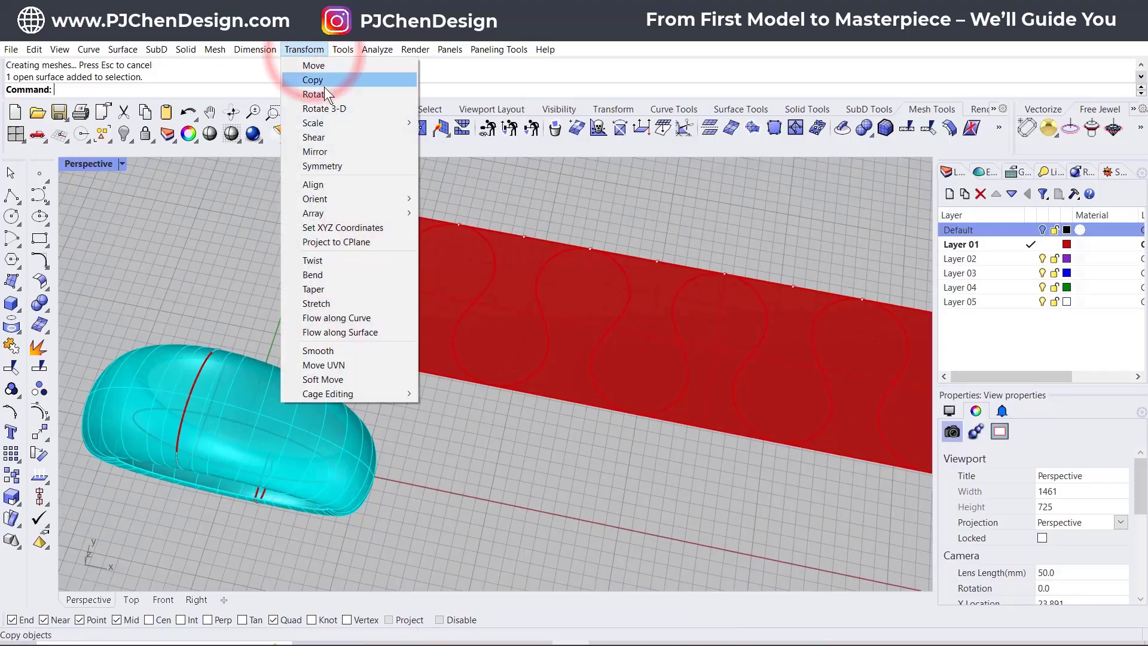
click(367, 333)
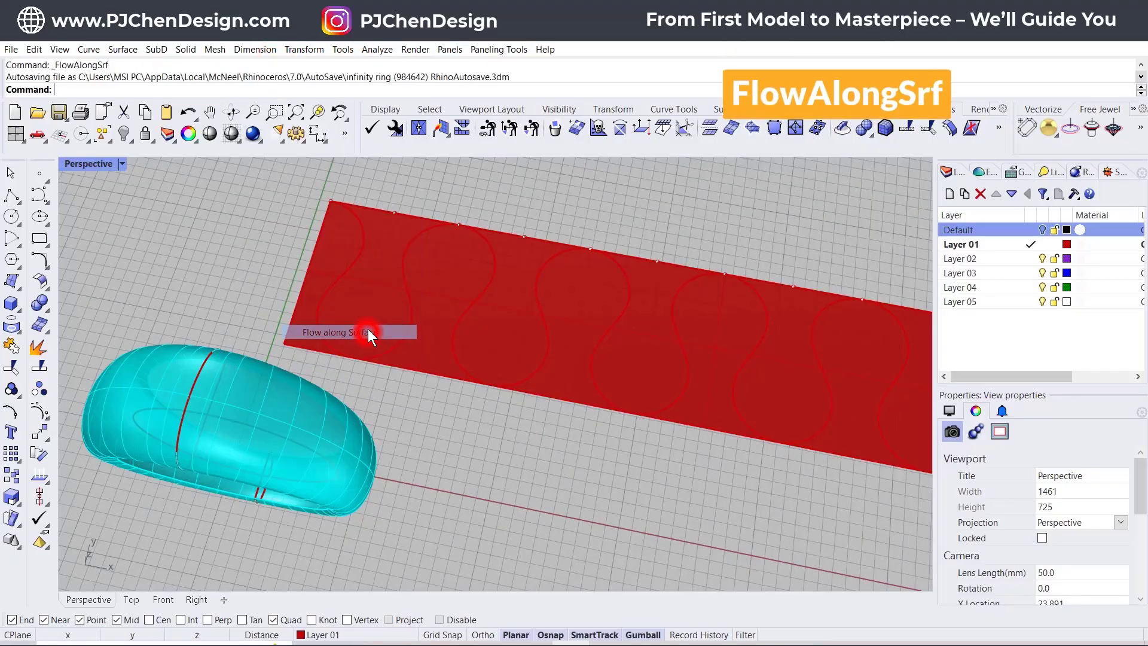
click(364, 241)
key(Return)
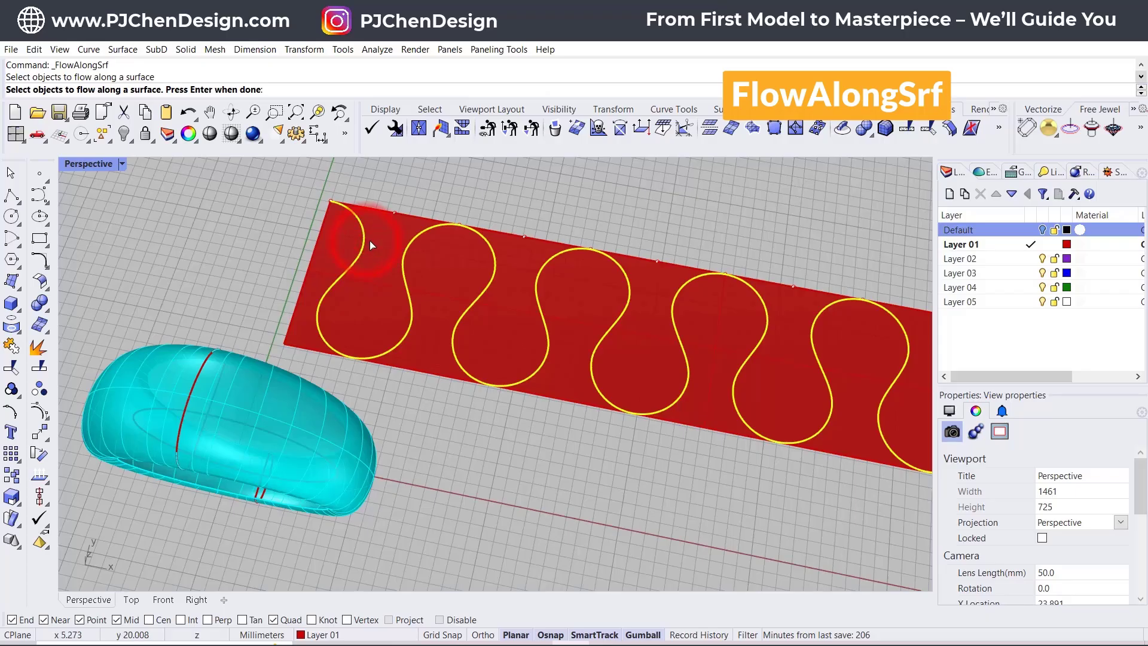
click(335, 210)
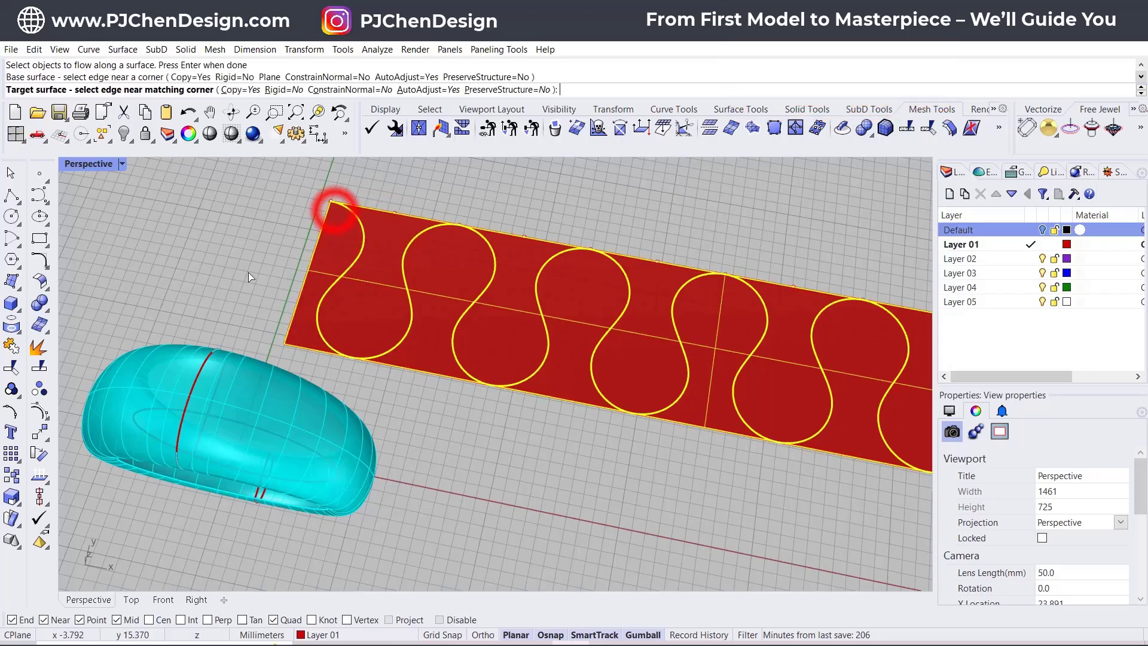
right_drag(209, 402, 209, 272)
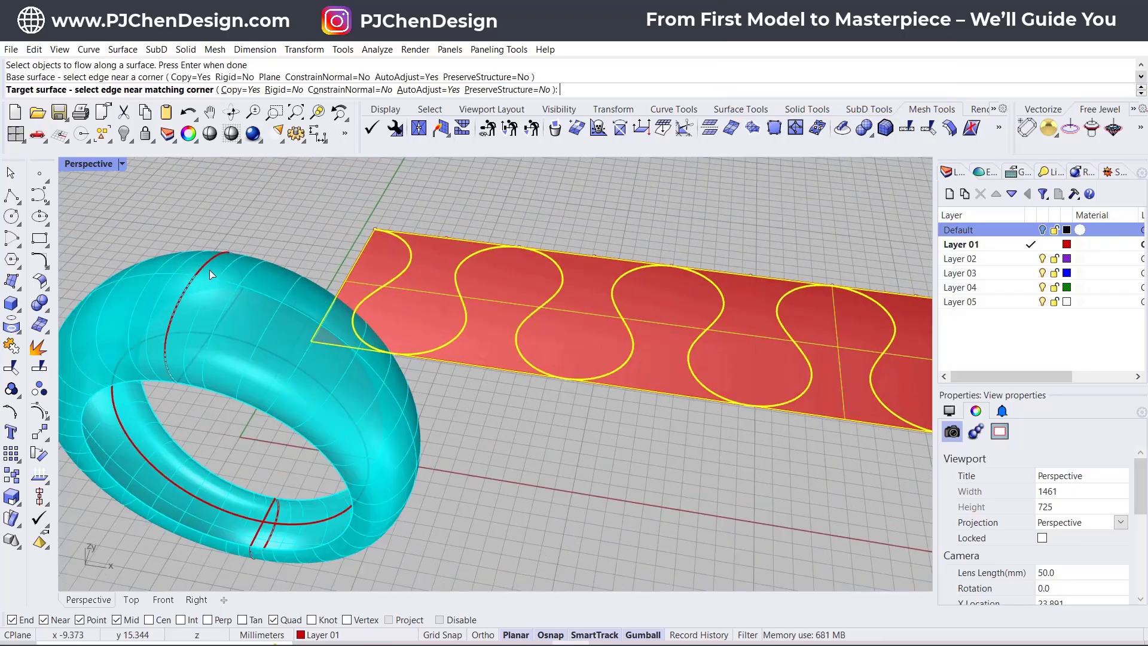
click(226, 261)
mouse_move(284, 341)
right_down()
mouse_move(239, 313)
mouse_move(303, 257)
mouse_move(192, 410)
mouse_move(321, 372)
mouse_move(367, 320)
mouse_move(275, 359)
mouse_move(245, 274)
mouse_move(243, 319)
mouse_move(275, 376)
mouse_move(280, 336)
right_up()
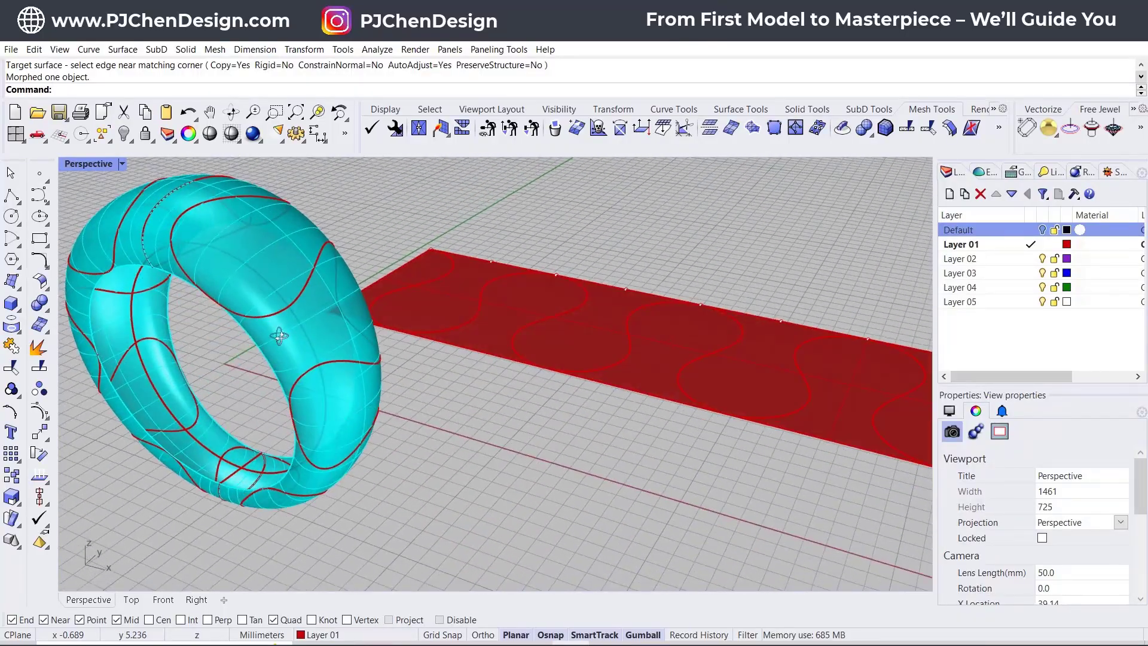
- Draw a small, roughly square rectangle with conic corners beside the band's side edge in the Right view
double_click(94, 164)
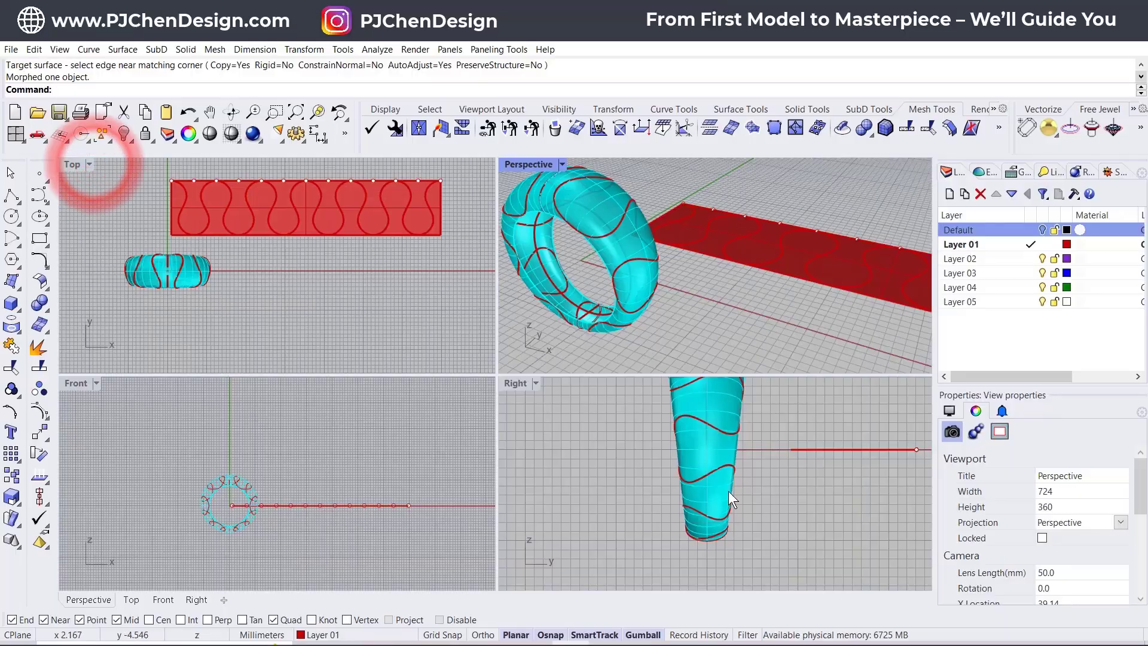
scroll(697, 460, up, 5)
scroll(697, 465, up, 2)
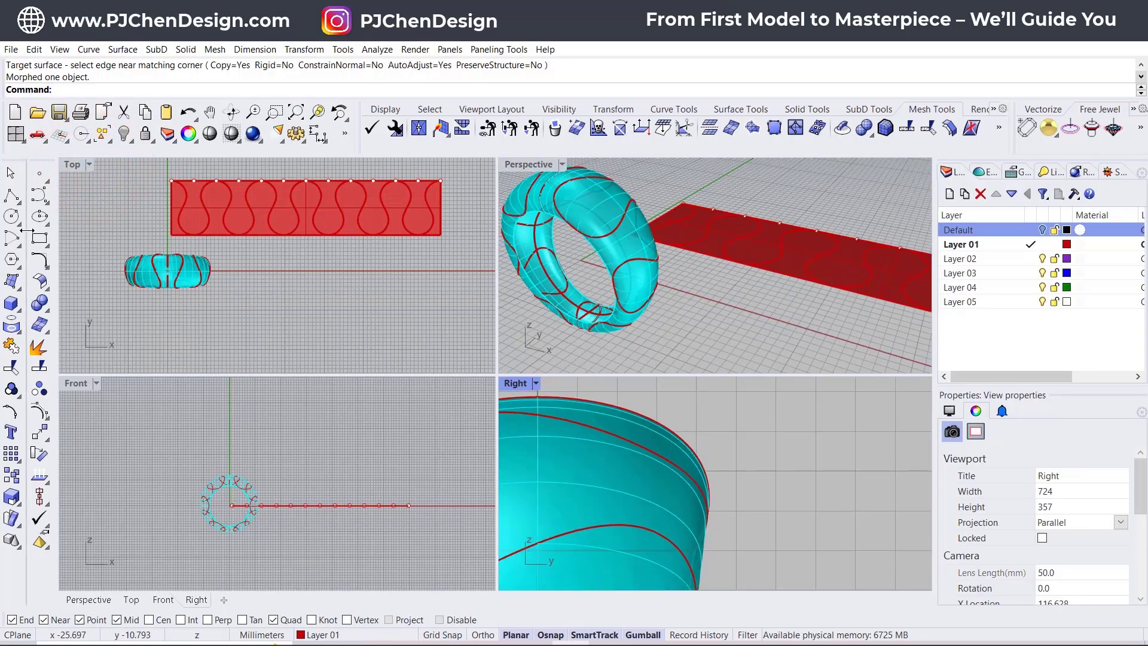
click(48, 243)
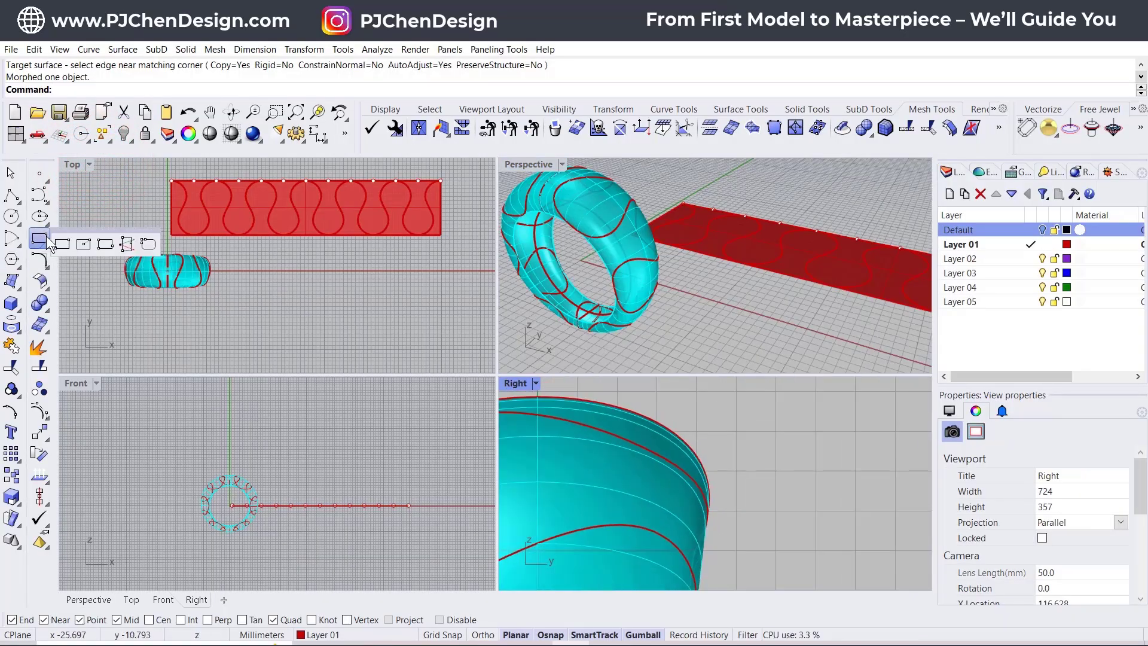
right_click(146, 245)
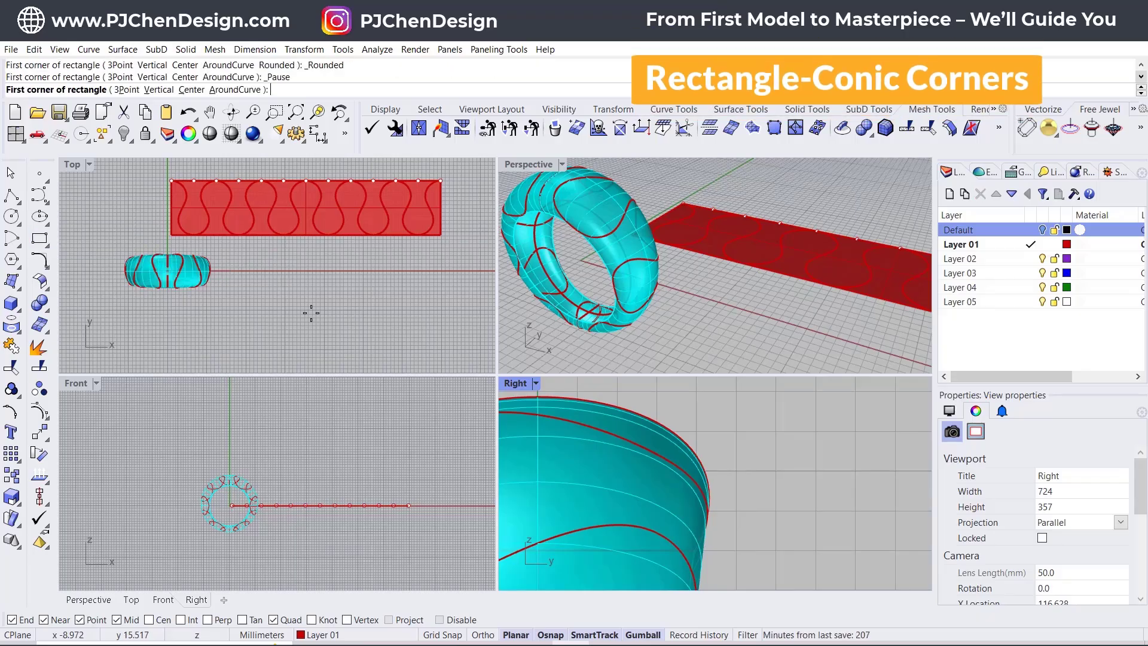
click(733, 473)
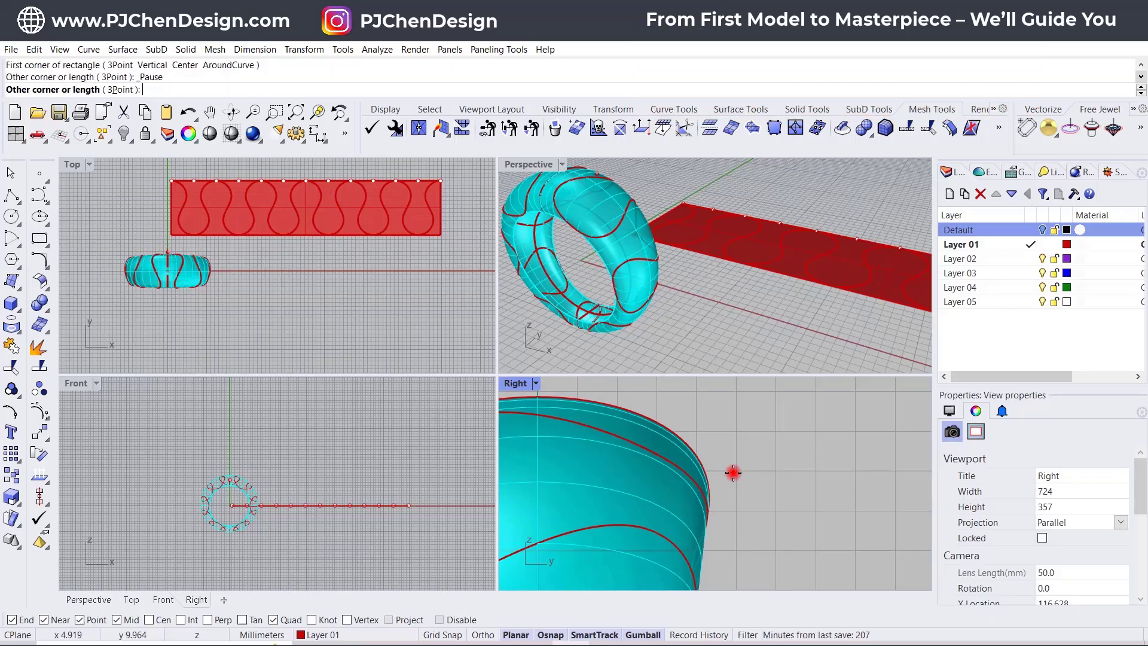
click(787, 419)
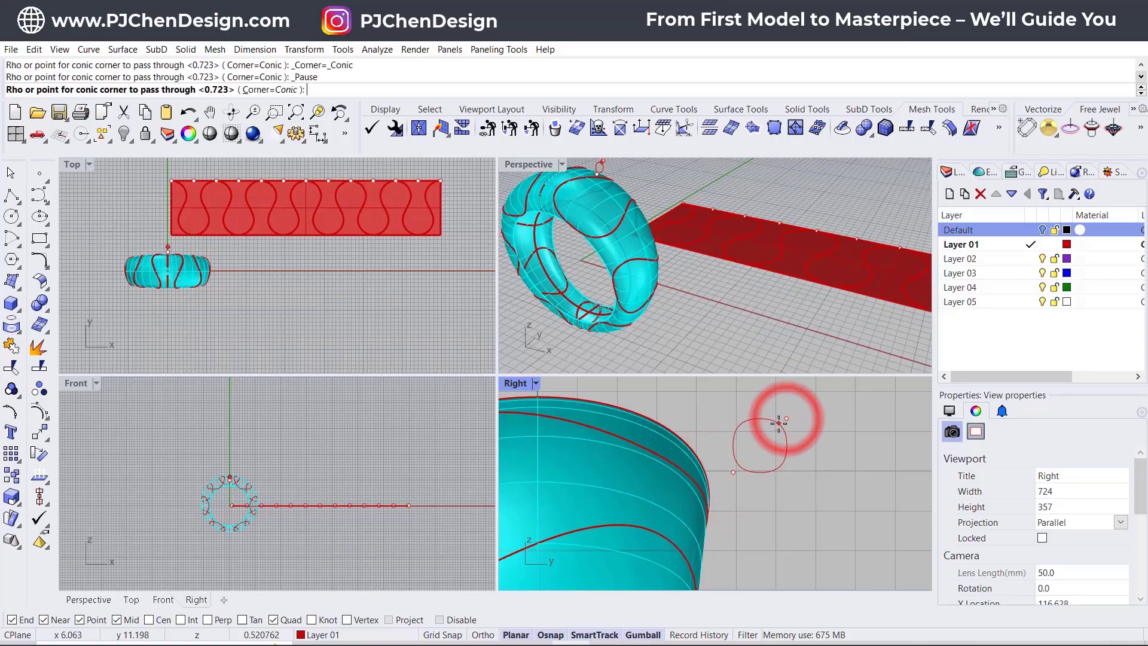
click(784, 450)
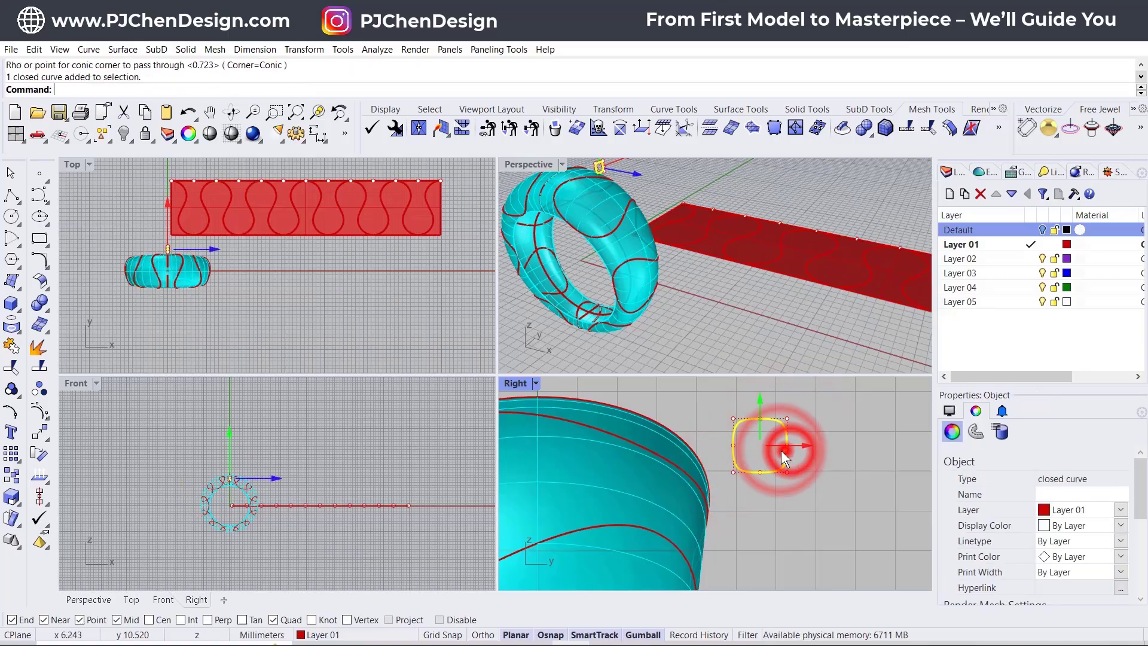
- Move the conic-cornered profile onto the band's side edge, lowering it to sit around the end of the wave curve
click(729, 532)
click(758, 473)
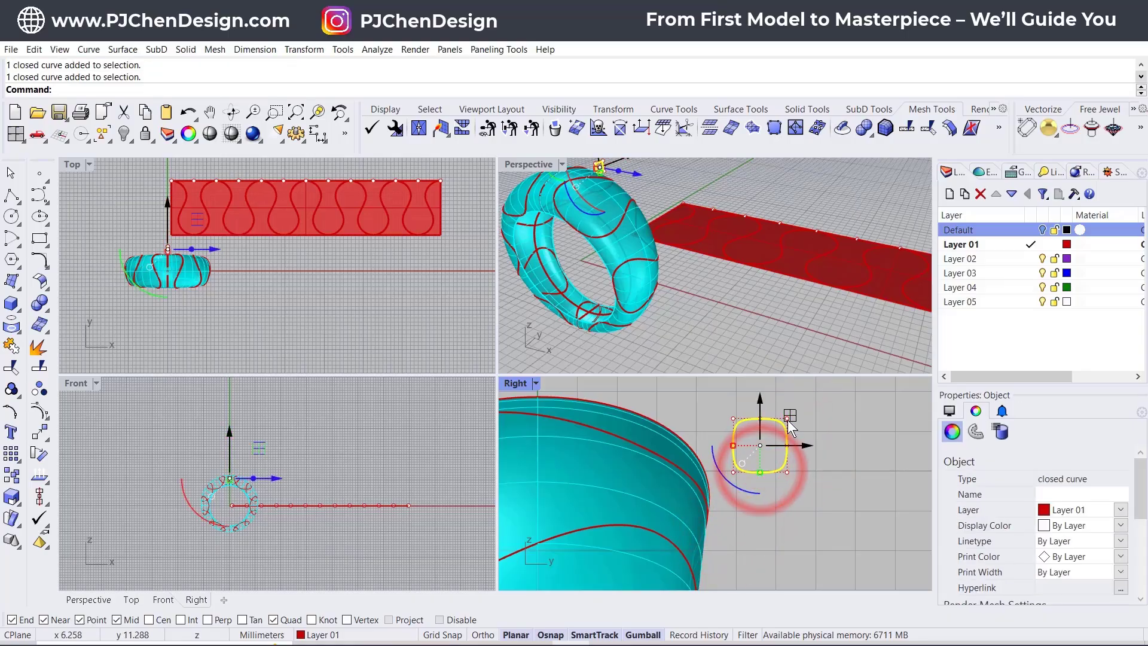
drag(790, 414, 745, 472)
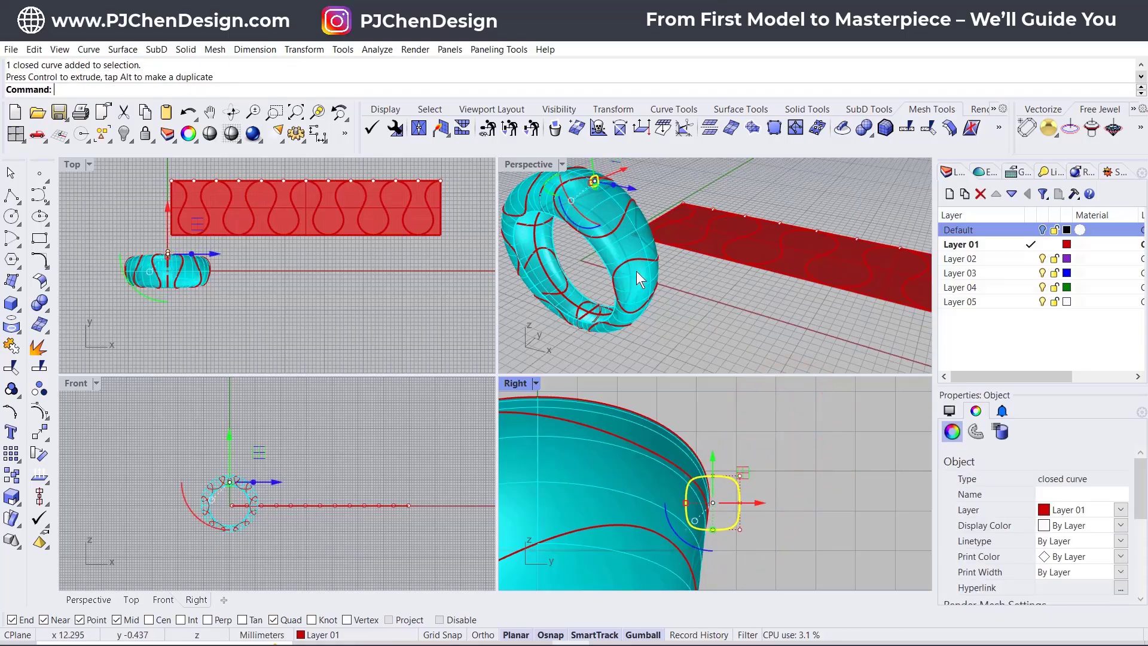
right_drag(636, 271, 601, 166)
key(Escape)
scroll(622, 287, up, 5)
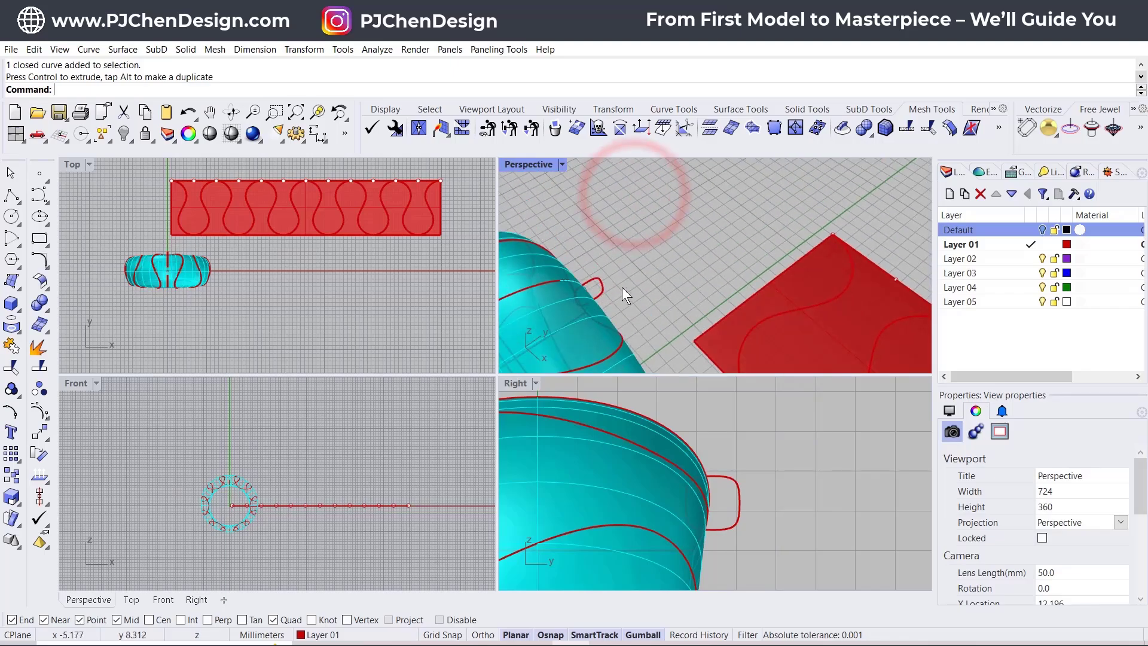
click(658, 263)
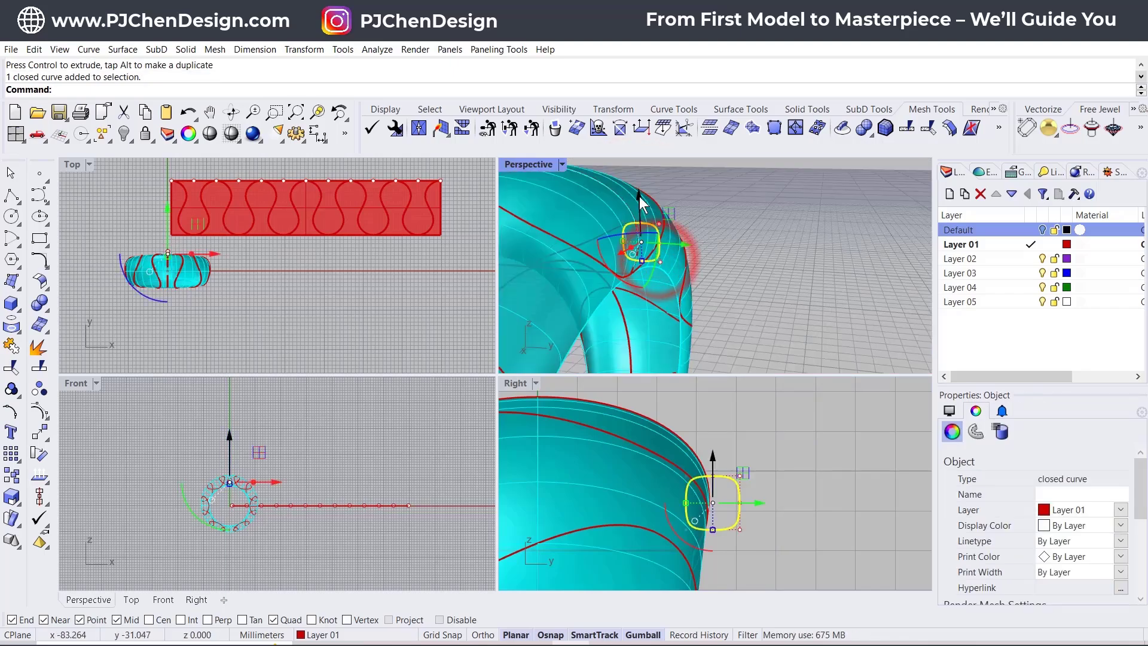
drag(638, 195, 640, 217)
click(796, 256)
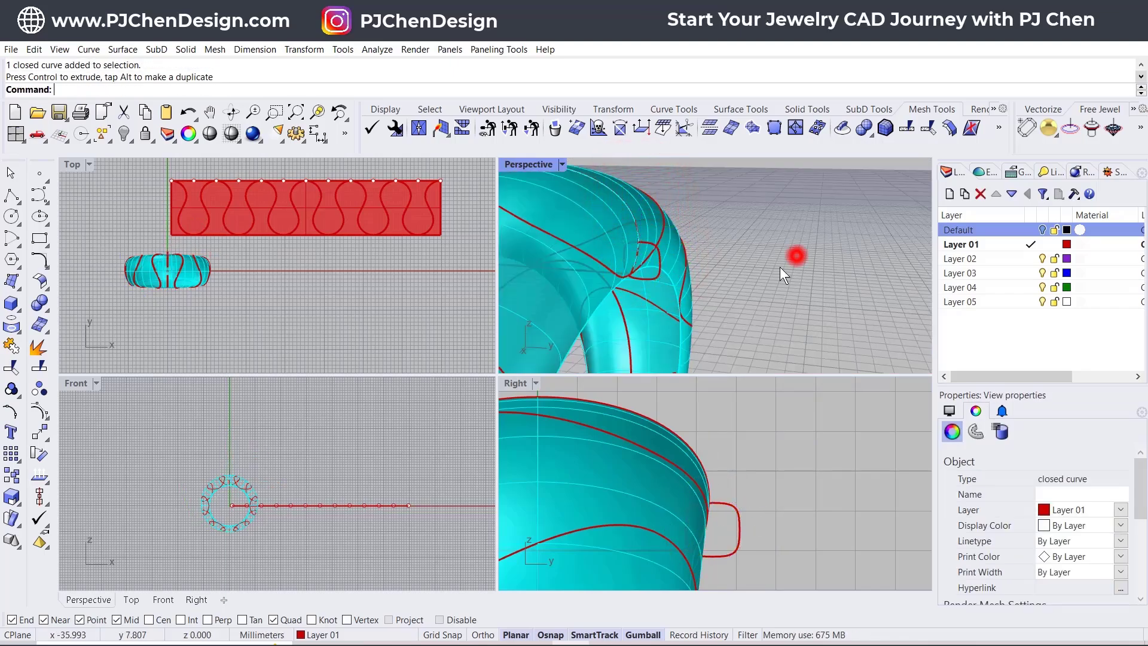
- Sweep the conic-cornered profile along the wave curve on the band with Freeform frame style, Refit rail and unchanged cross sections
double_click(513, 165)
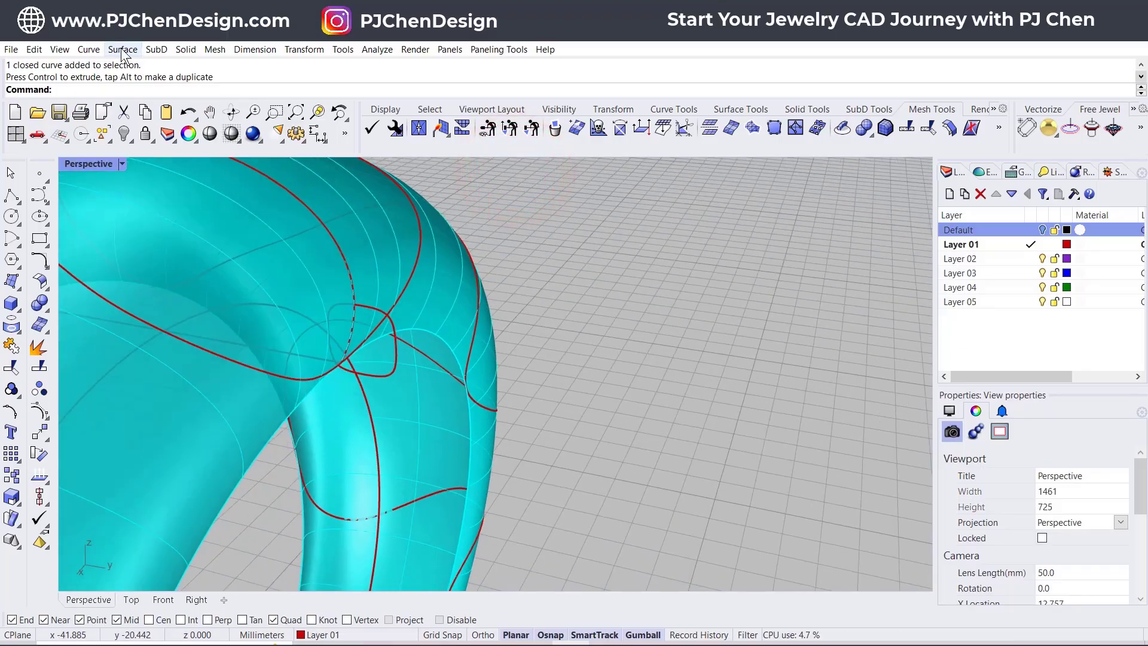
click(123, 52)
click(159, 97)
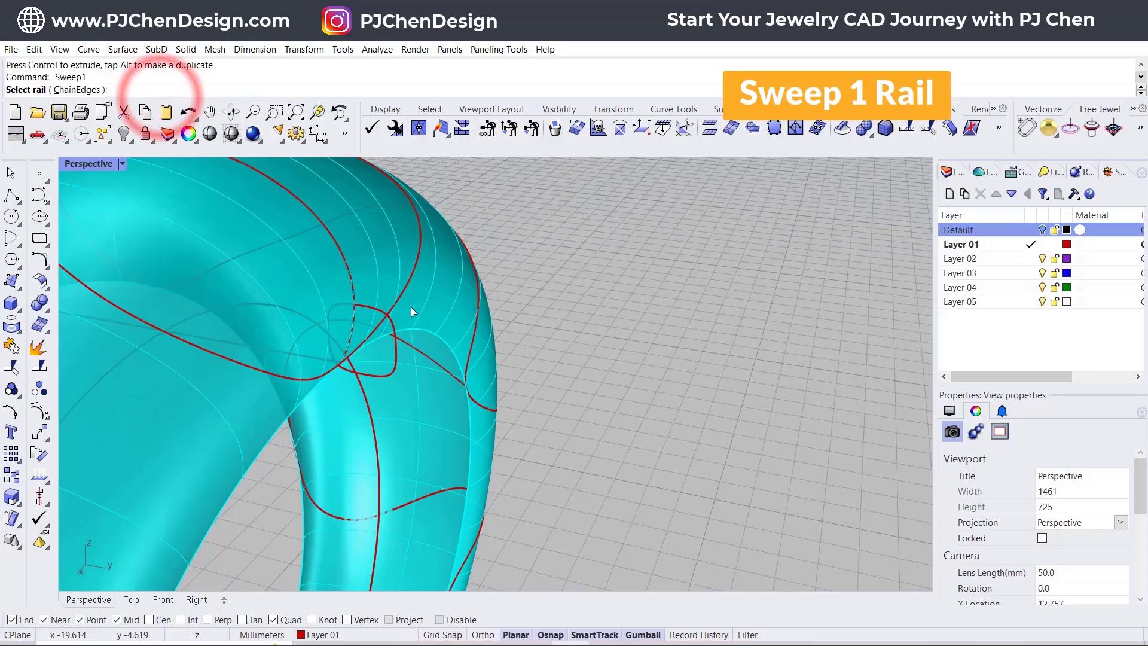
click(405, 289)
click(388, 322)
key(Return)
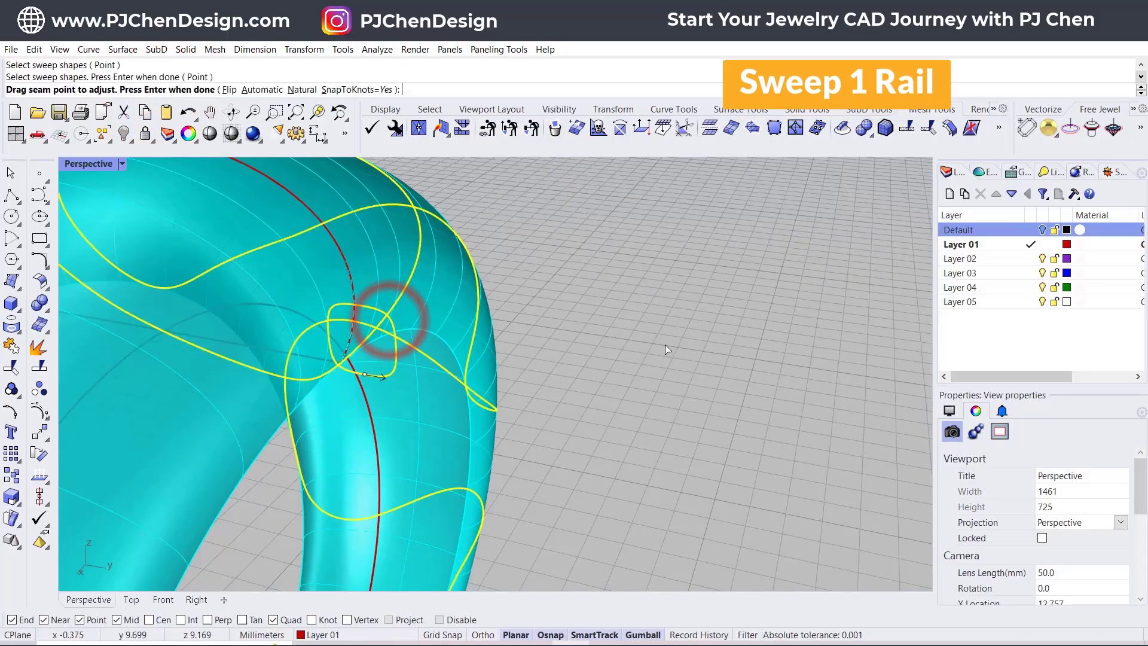
key(Return)
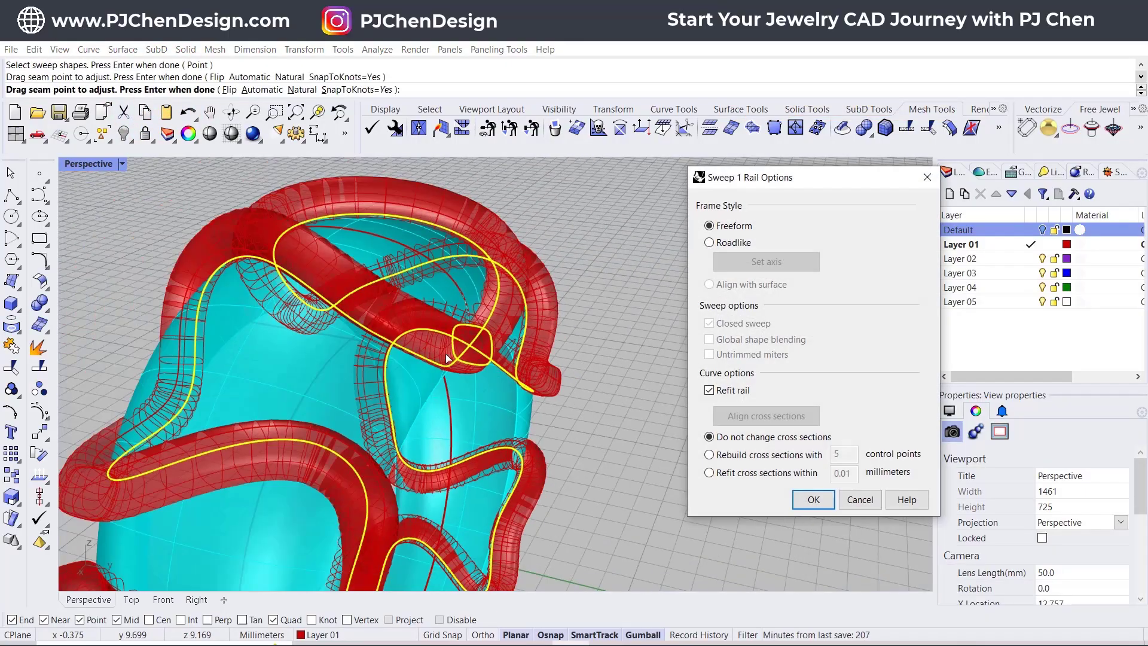
click(815, 500)
right_drag(821, 501, 519, 346)
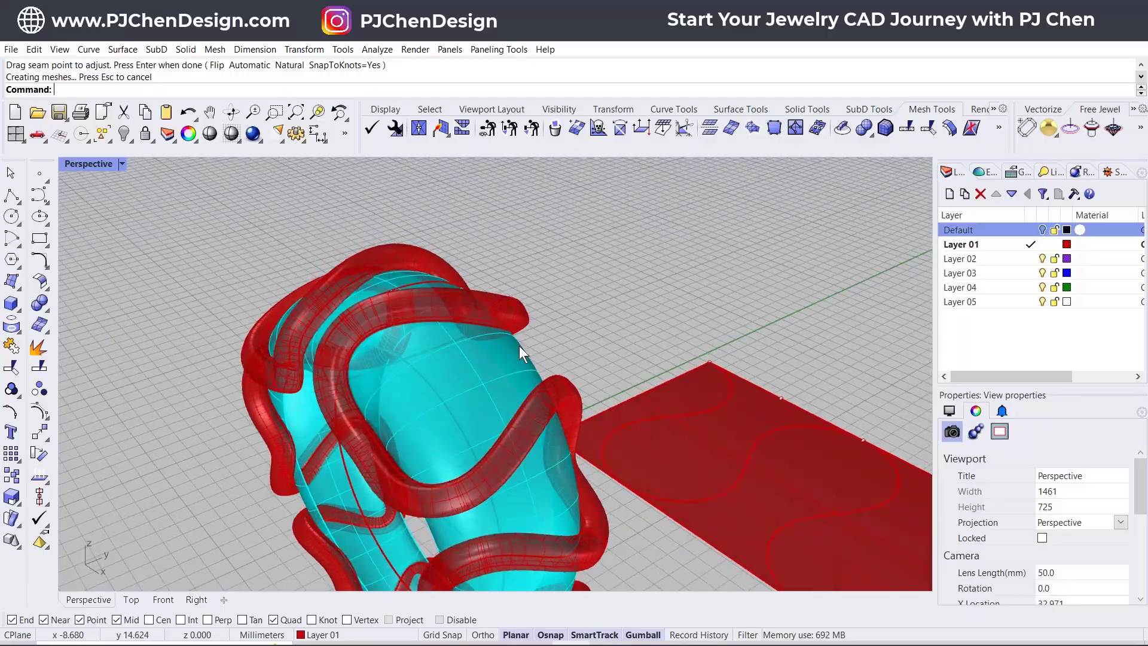
- Hide the cyan ring band surface so only the swept wave and the construction curves remain around it
click(519, 346)
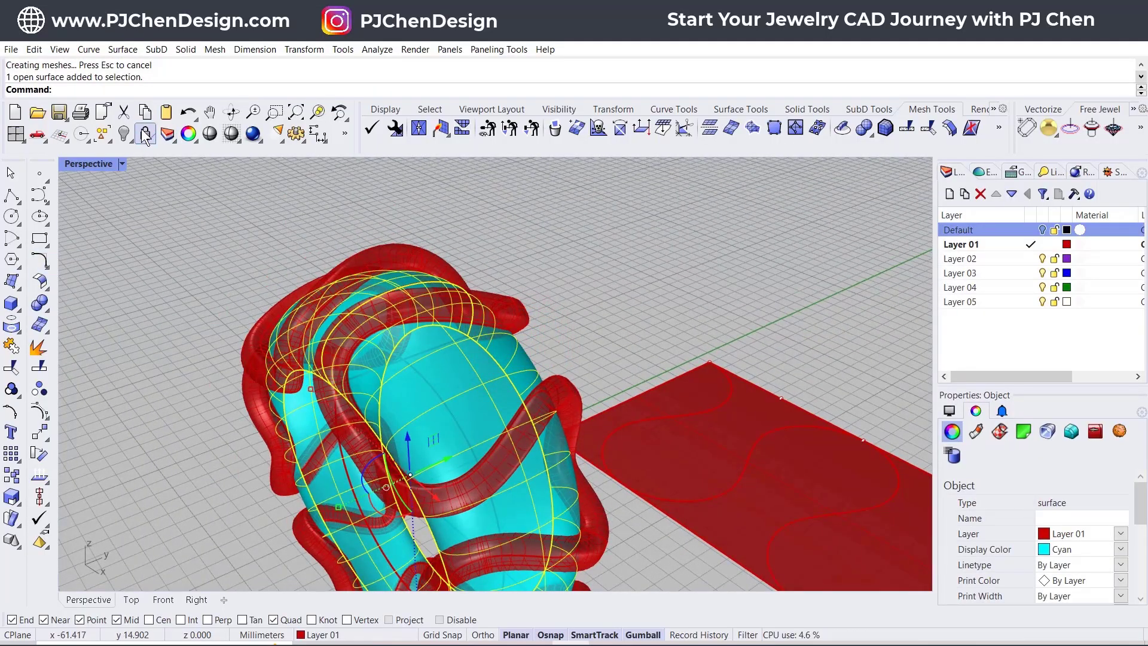
click(124, 134)
right_drag(383, 381, 451, 378)
- Sweep the short straight line along the inner ring circle with one rail, using Freeform style, Refit rail and unchanged cross sections
click(463, 348)
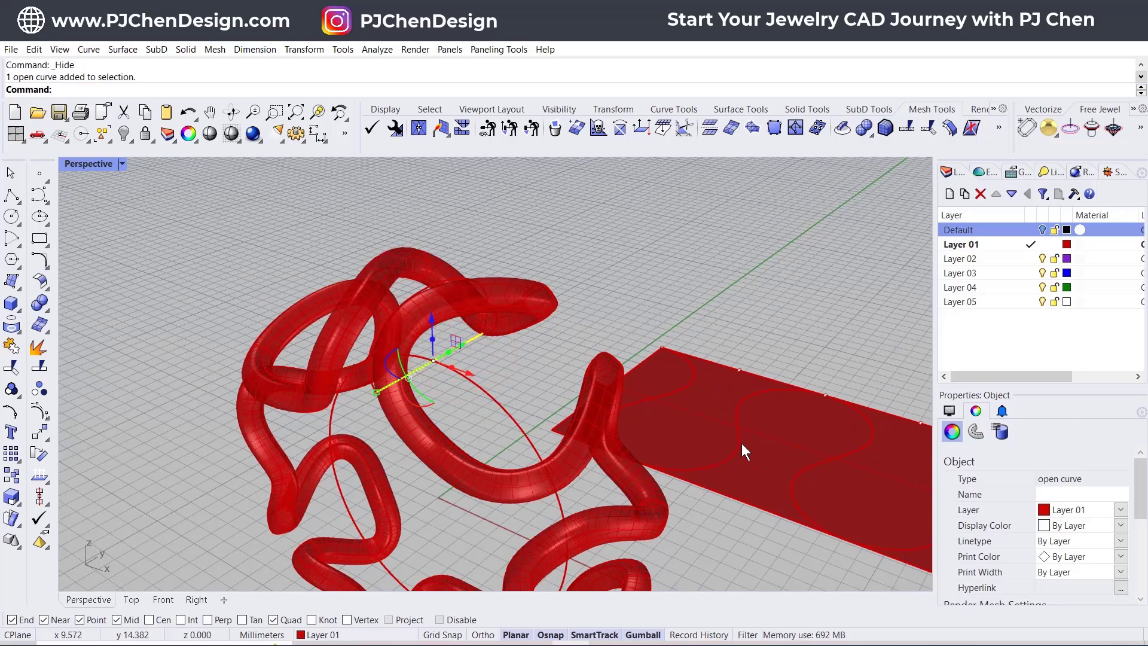
click(569, 302)
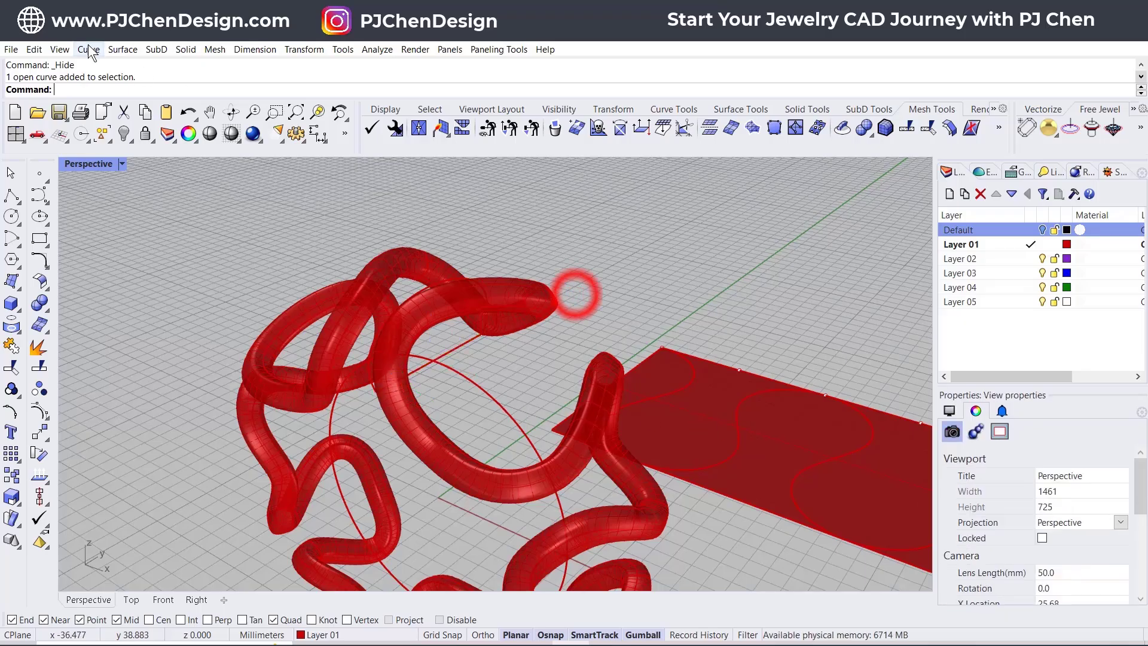
click(122, 49)
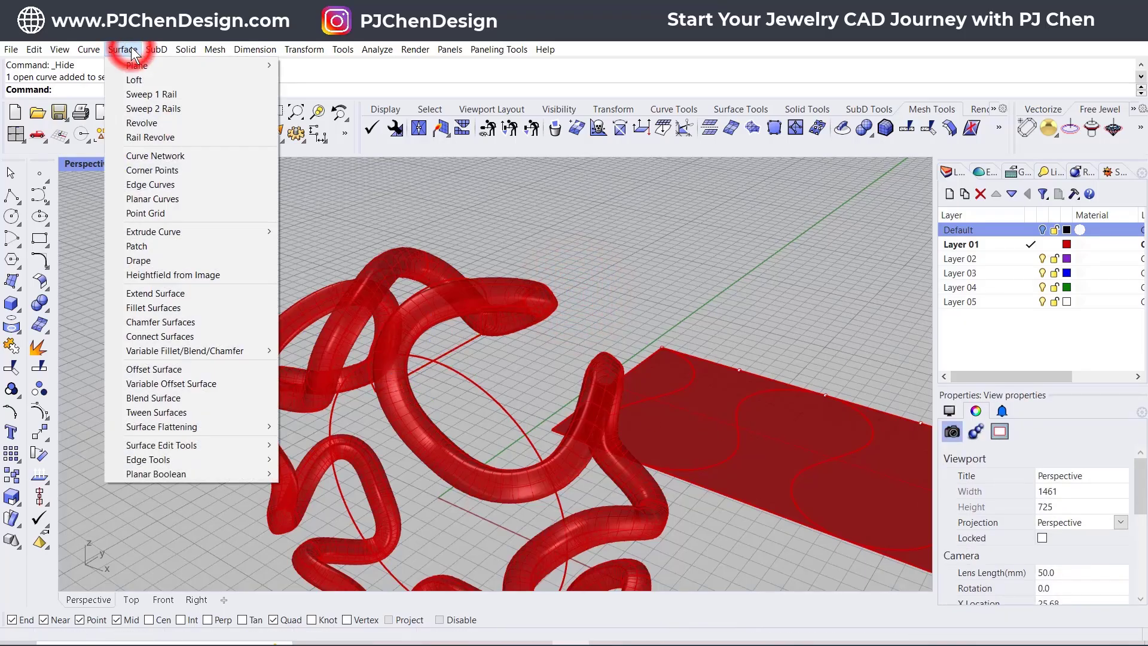
click(154, 94)
click(456, 372)
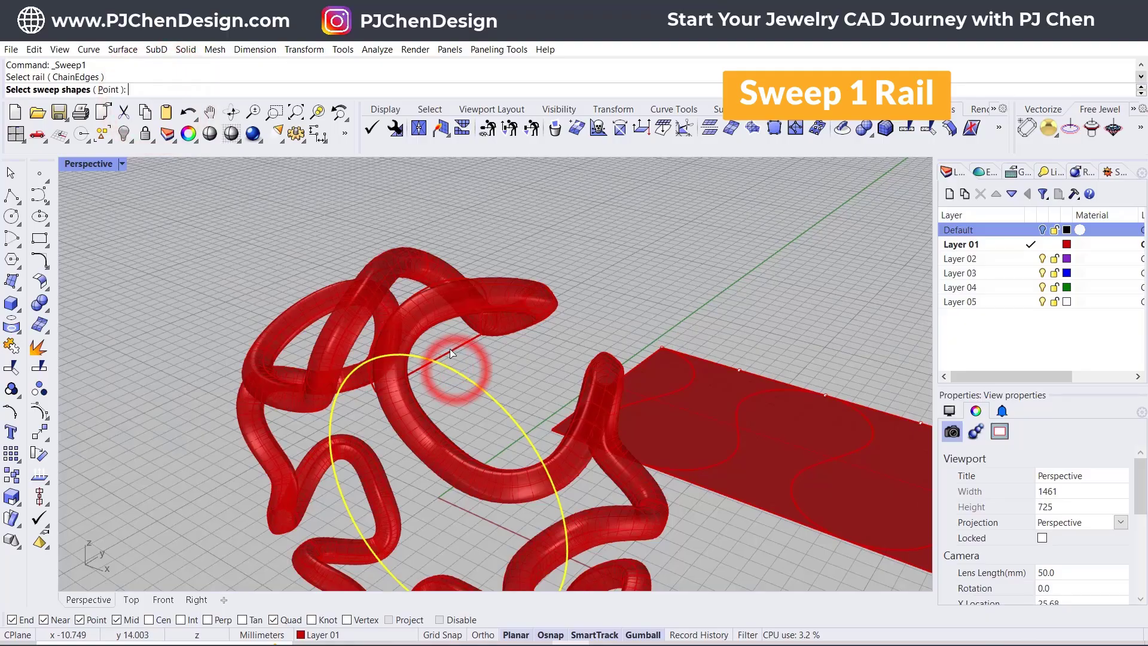
click(453, 351)
key(Return)
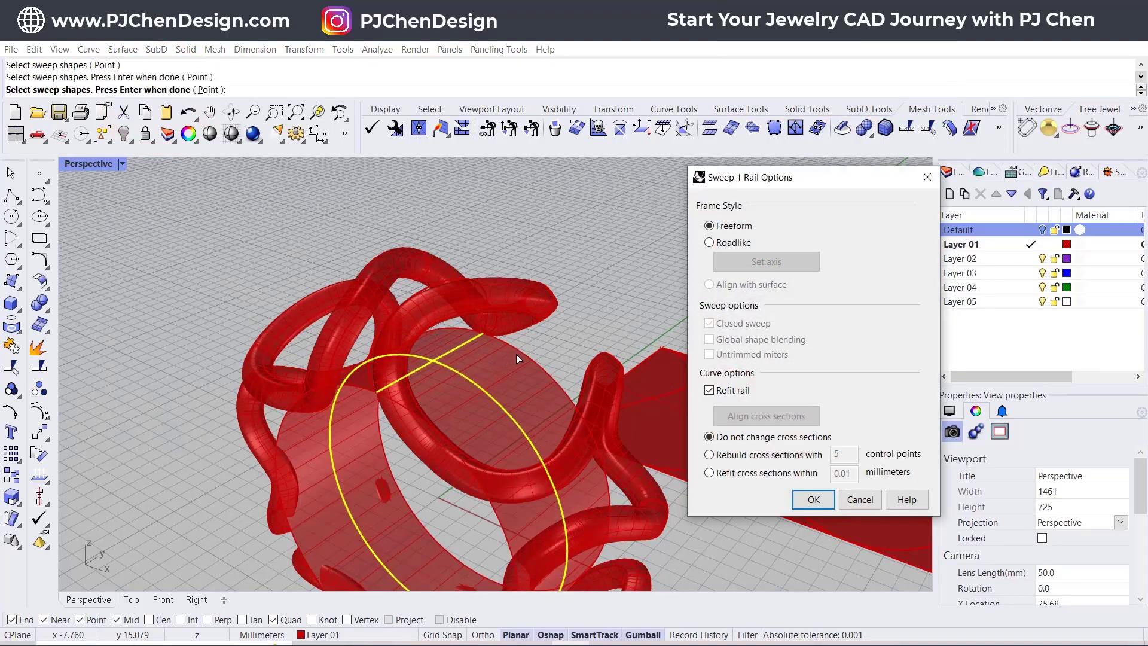
right_click(508, 367)
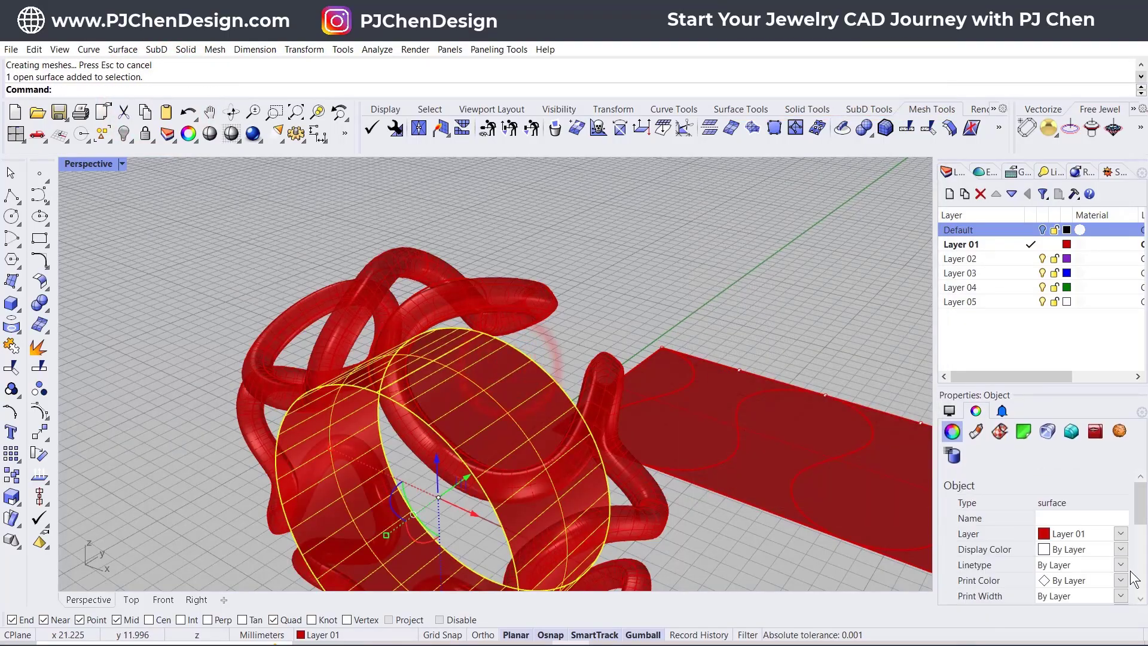
- Set the display color of the inner finger-hole surface to Cyan
click(1121, 550)
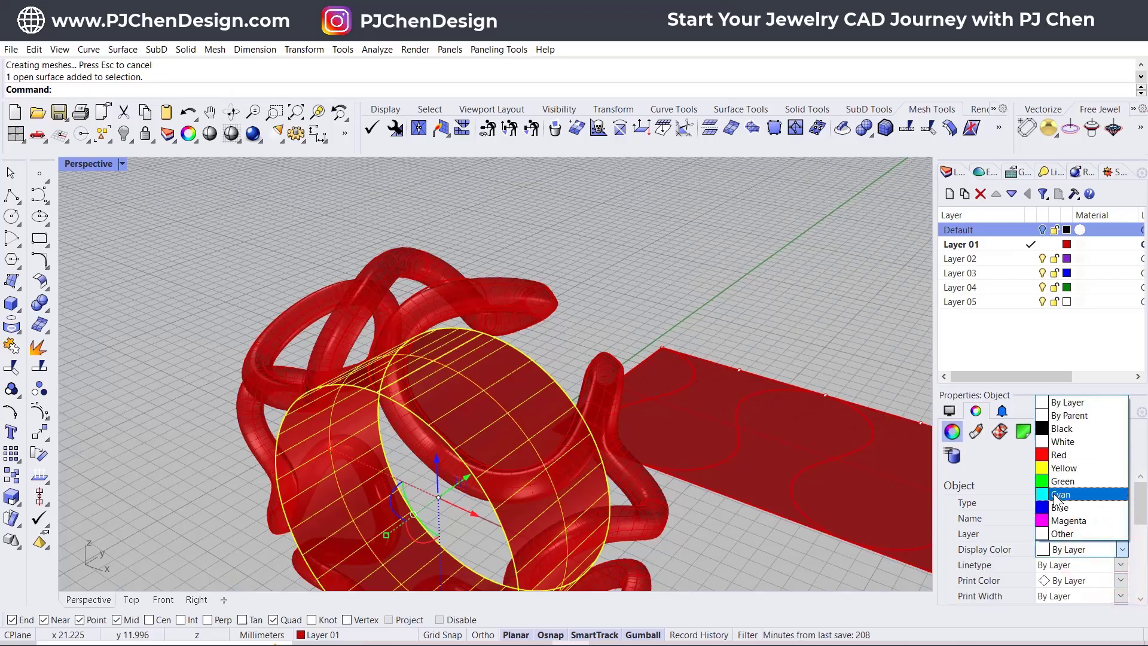
click(1053, 494)
right_drag(601, 319, 583, 275)
click(592, 272)
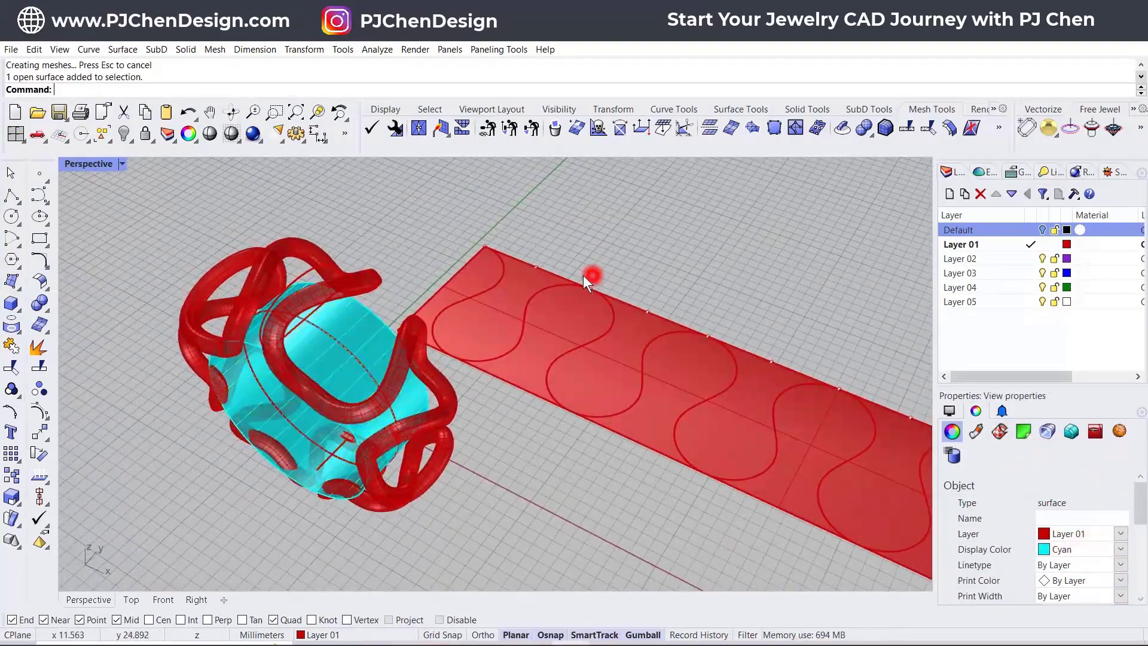
right_drag(572, 369, 503, 313)
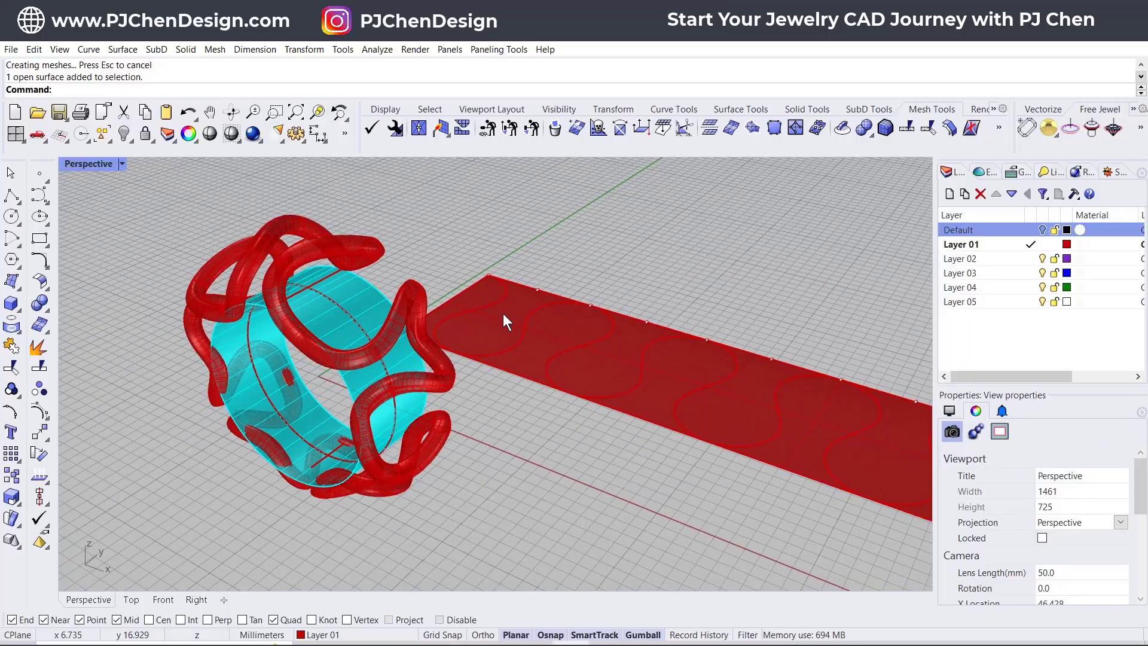
- Flow the flat strip's wave curve along the cyan inner ring surface with FlowAlongSrf, matching the strip's corner to the band's corner
click(304, 51)
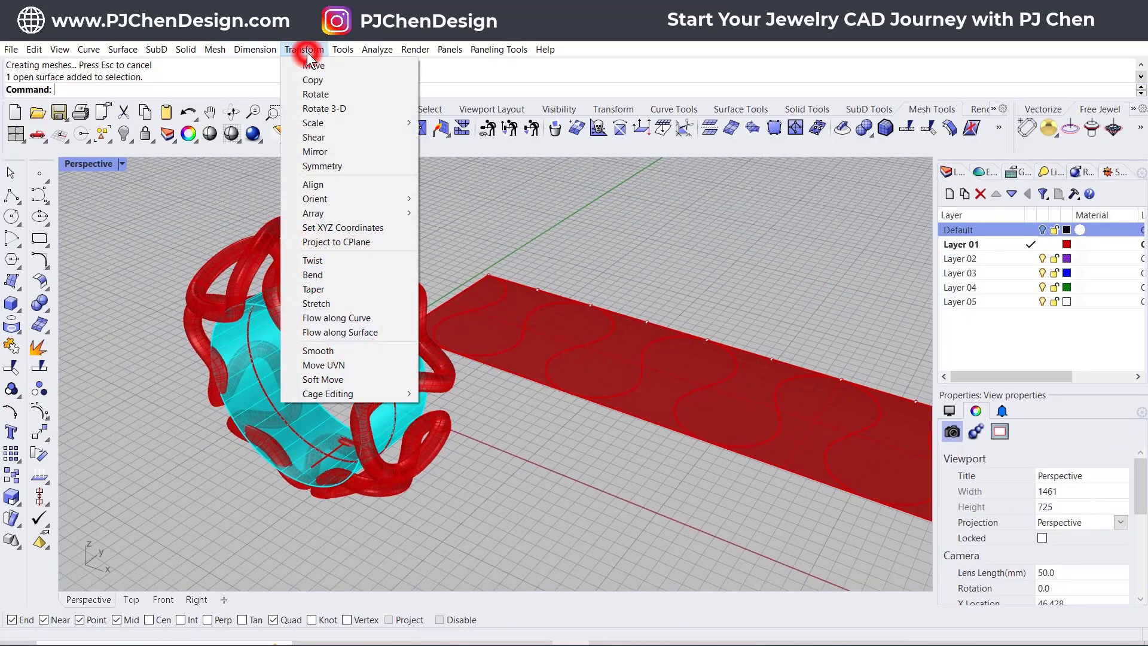
click(338, 333)
click(497, 303)
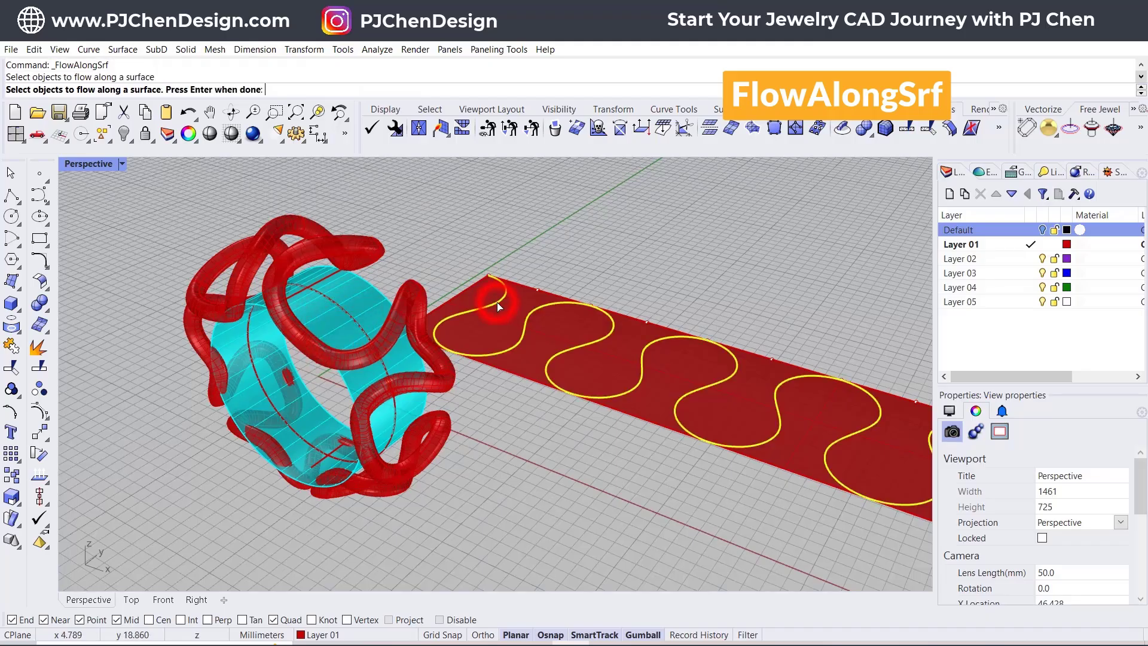
right_click(479, 284)
click(488, 279)
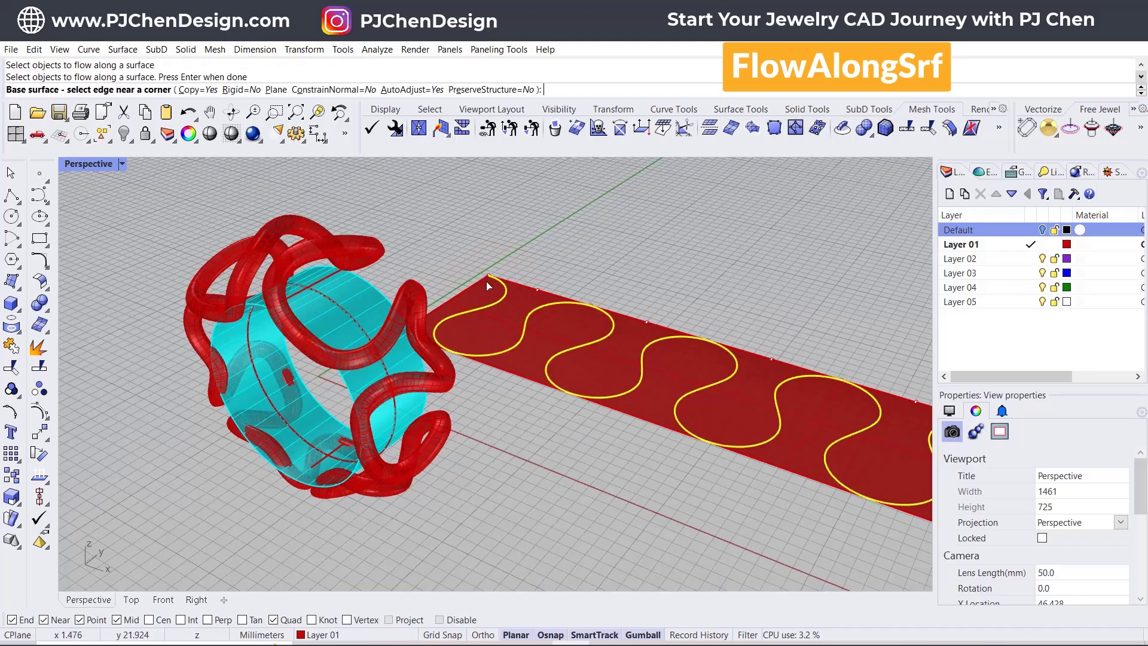
click(345, 275)
right_drag(388, 298, 532, 285)
scroll(357, 253, up, 5)
click(362, 218)
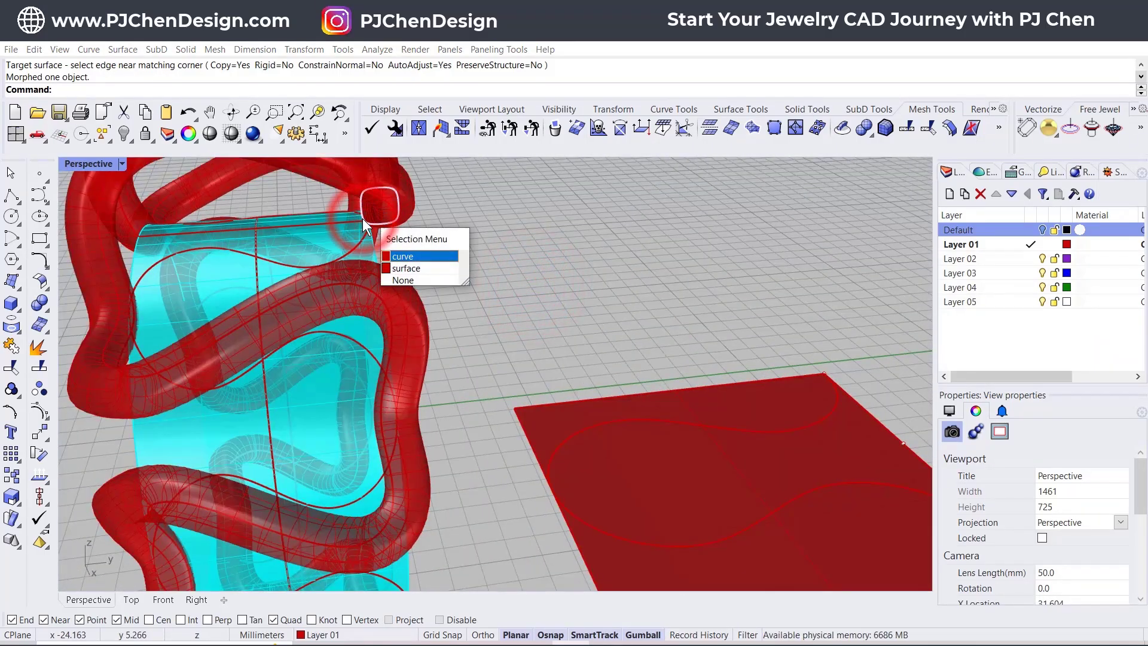
click(592, 250)
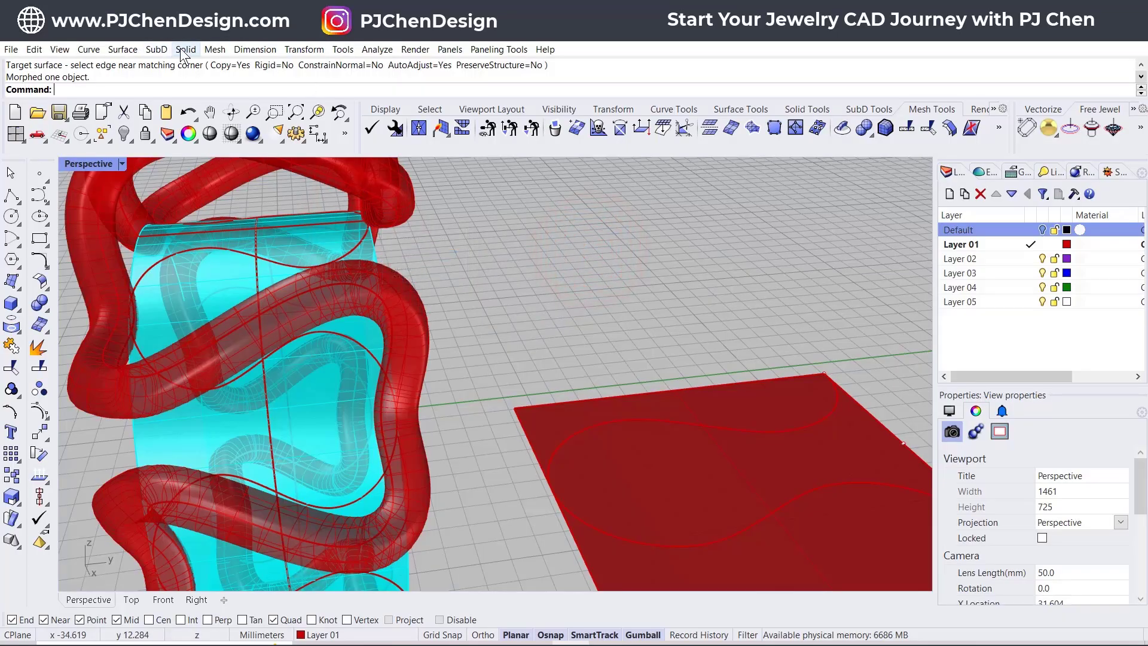
- Copy the rounded-square profile curve straight down so it sits around the end of the inner wave curve
click(398, 197)
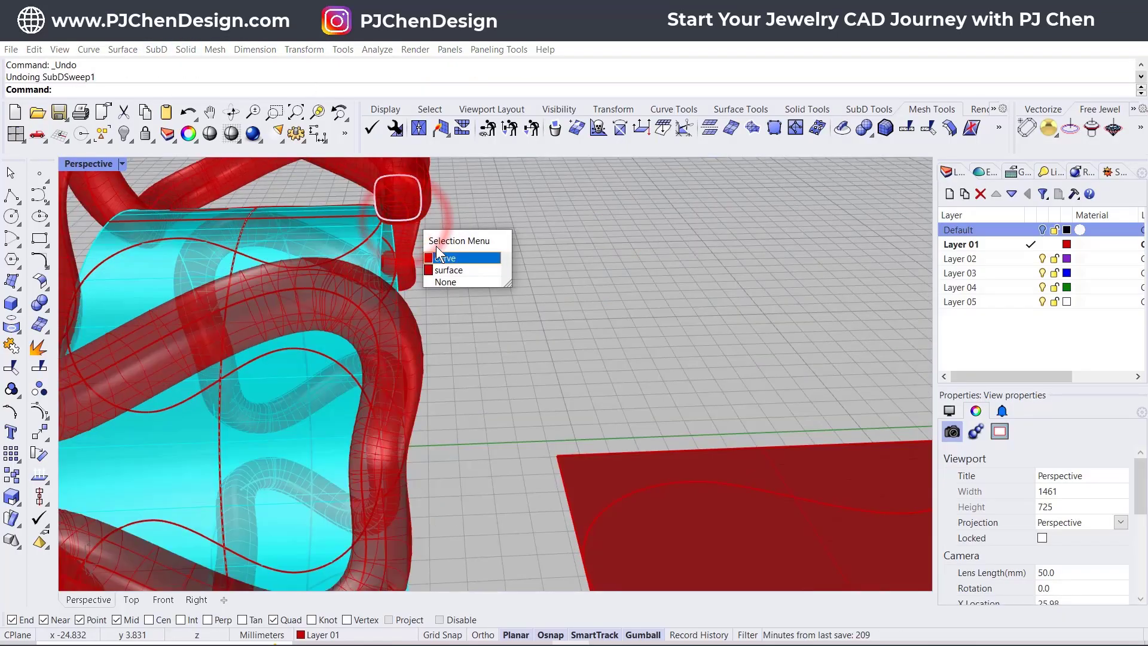
click(441, 258)
right_drag(436, 249, 454, 319)
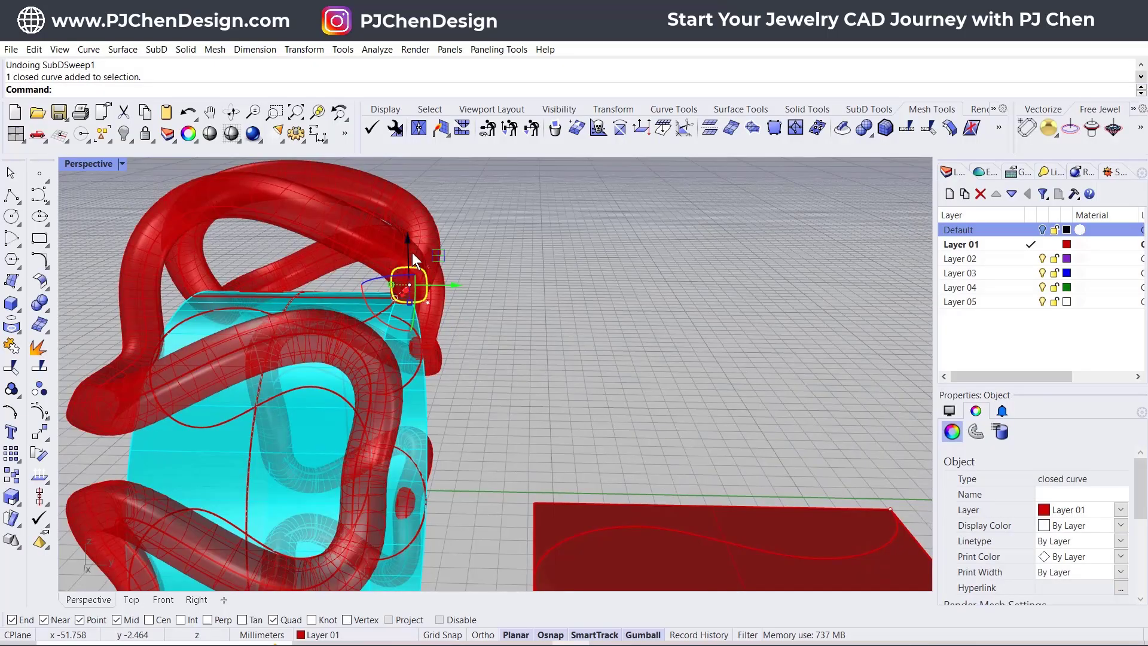
right_drag(411, 252, 403, 242)
drag(405, 242, 410, 264)
click(619, 344)
right_drag(538, 390, 508, 333)
scroll(495, 392, up, 3)
right_drag(495, 391, 489, 304)
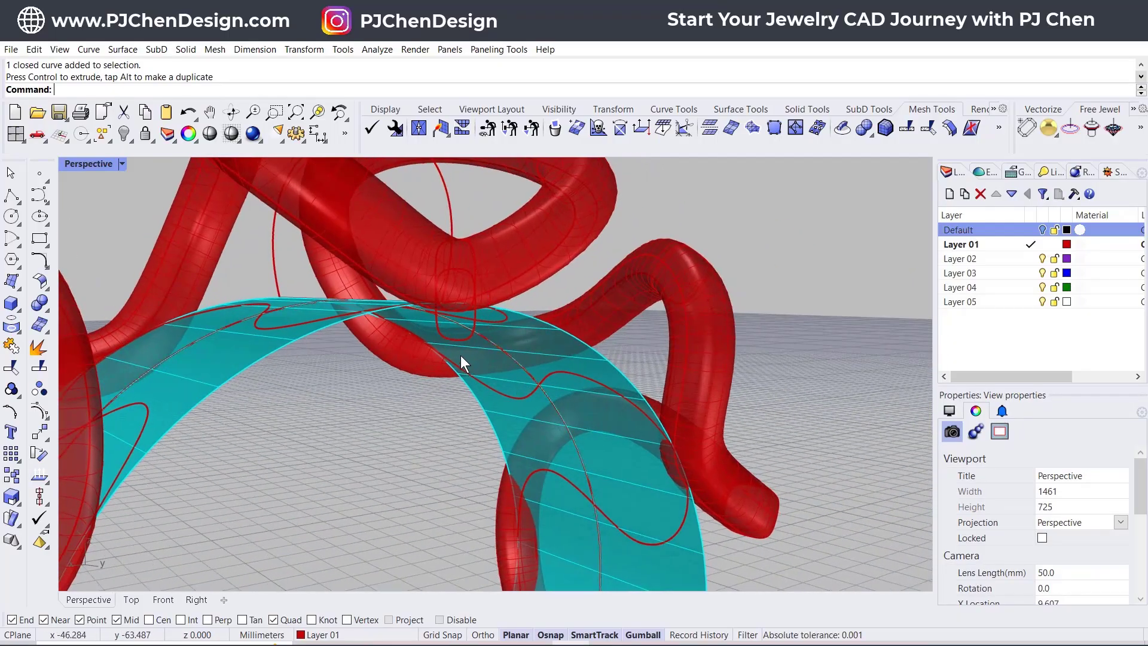
right_drag(452, 325, 459, 384)
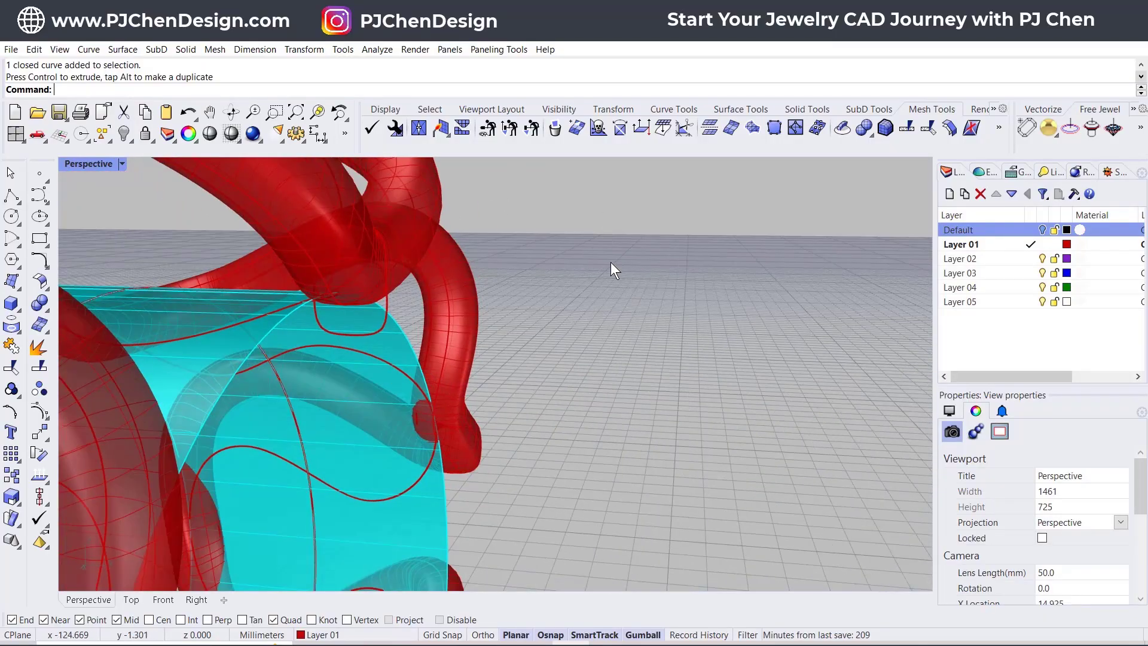
right_drag(600, 288, 607, 297)
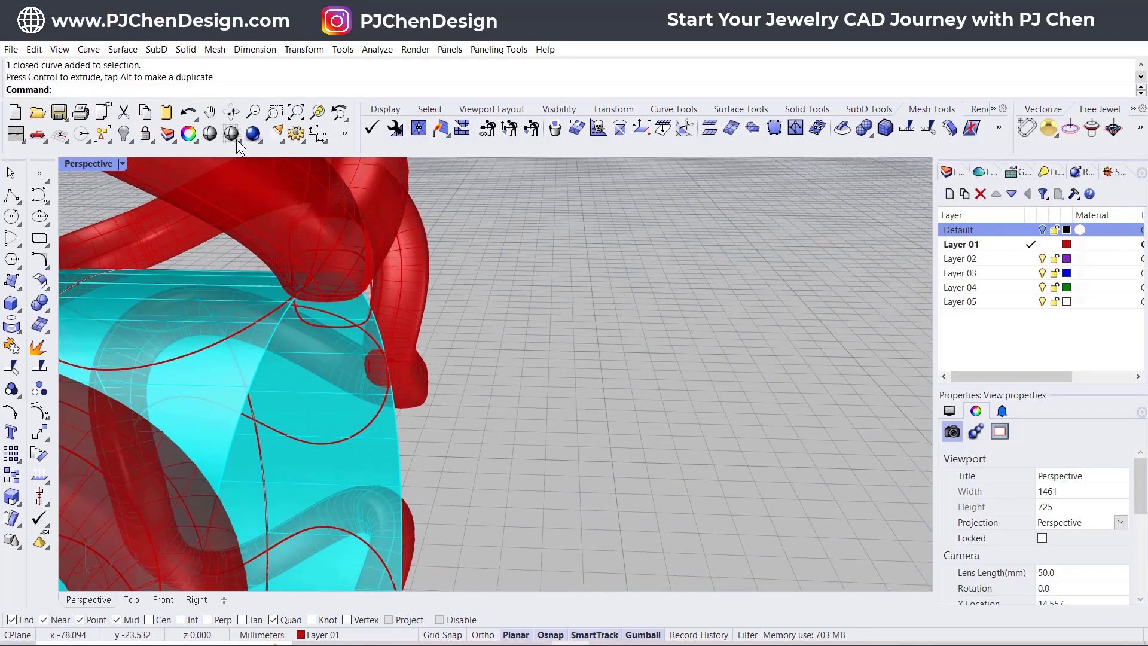
- Sweep the lowered profile along the inner wave curve with one rail, using Freeform, Refit rail, unchanged cross sections and Record History on
click(123, 49)
click(147, 93)
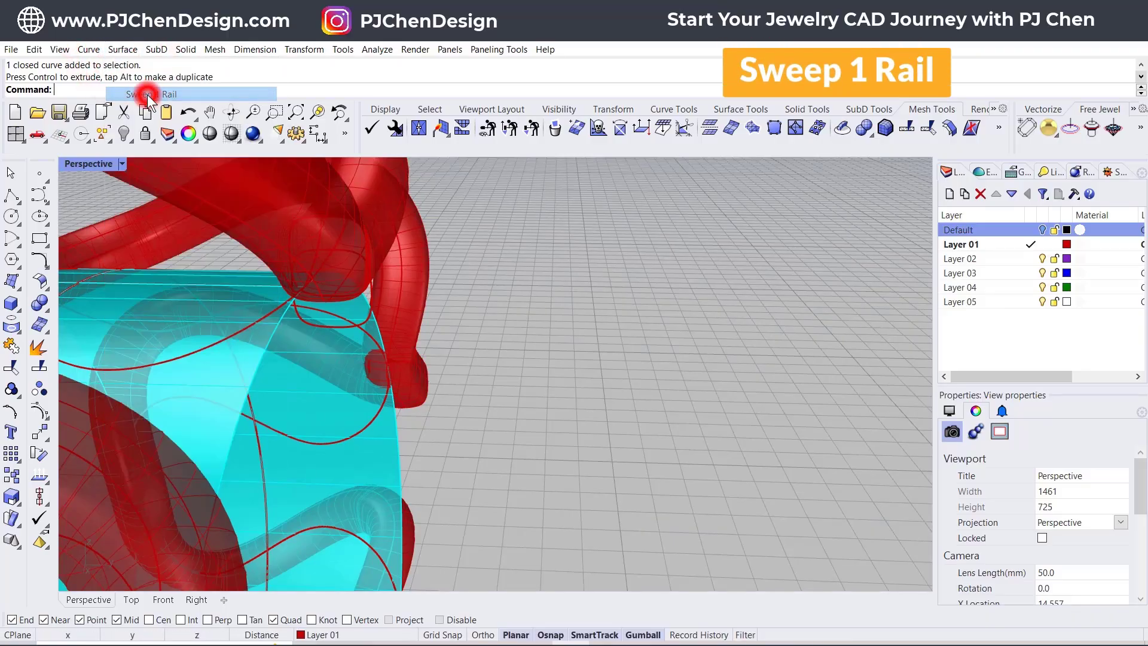
click(267, 312)
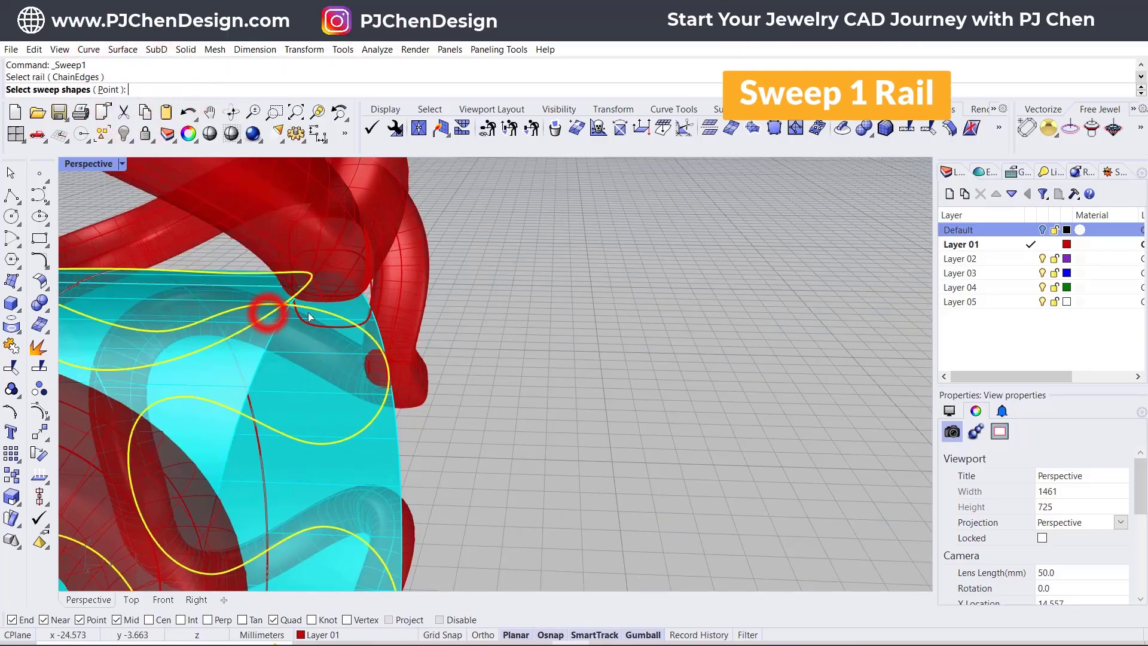
click(342, 328)
key(Return)
key(Return)
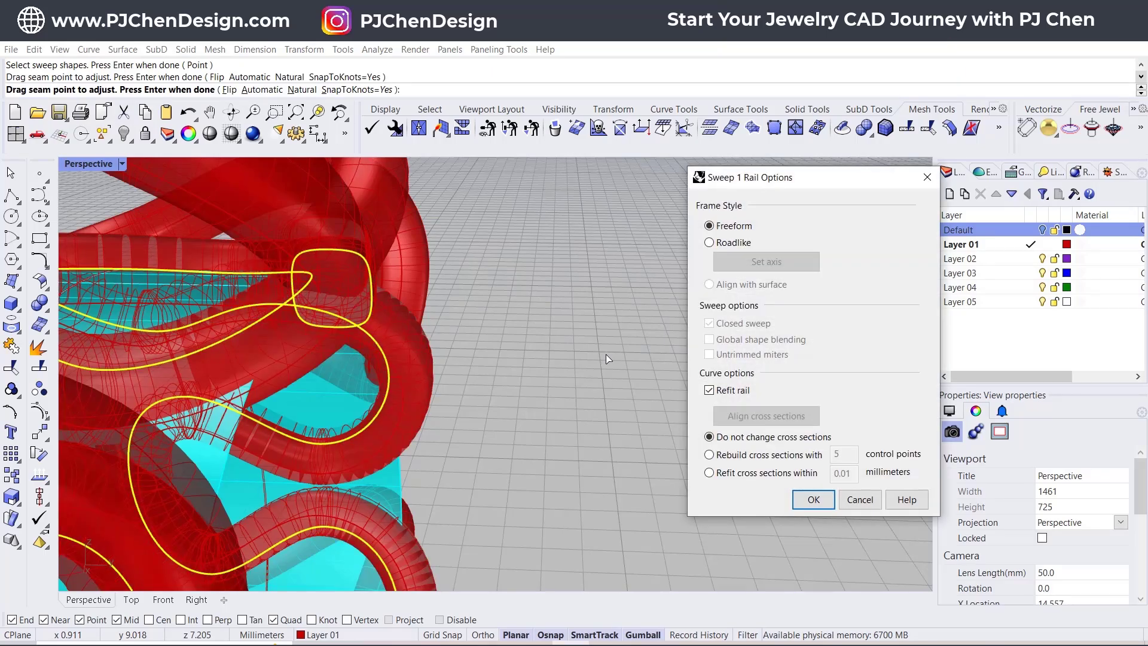
click(715, 635)
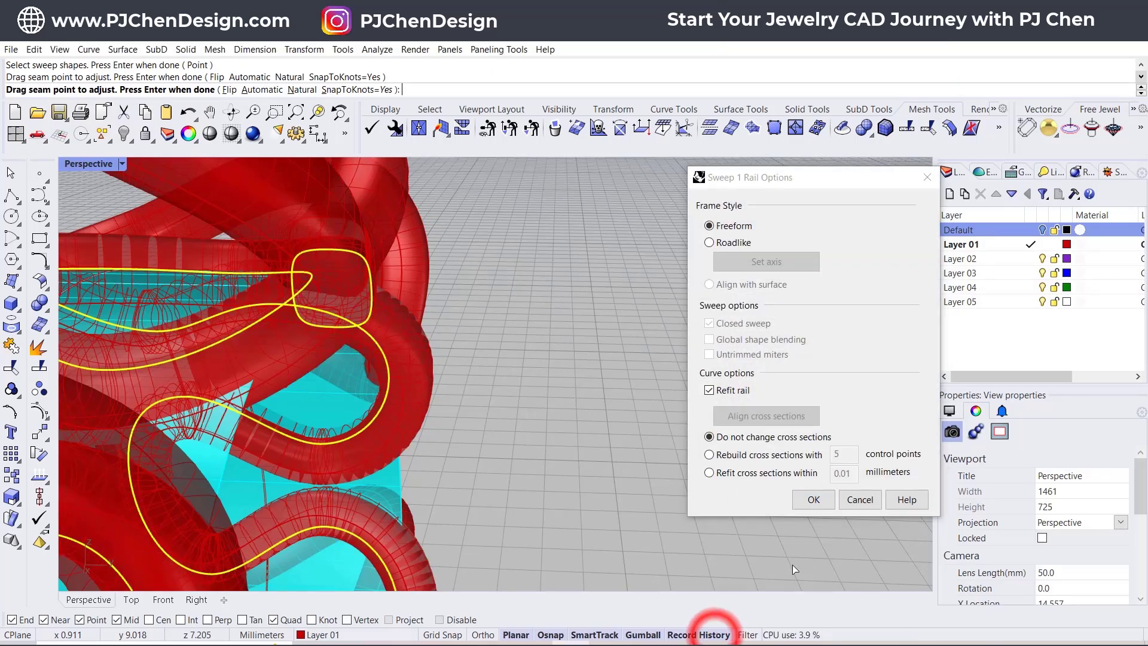
click(813, 500)
right_drag(587, 403, 528, 464)
scroll(384, 379, down, 5)
scroll(530, 469, up, 2)
scroll(558, 451, up, 2)
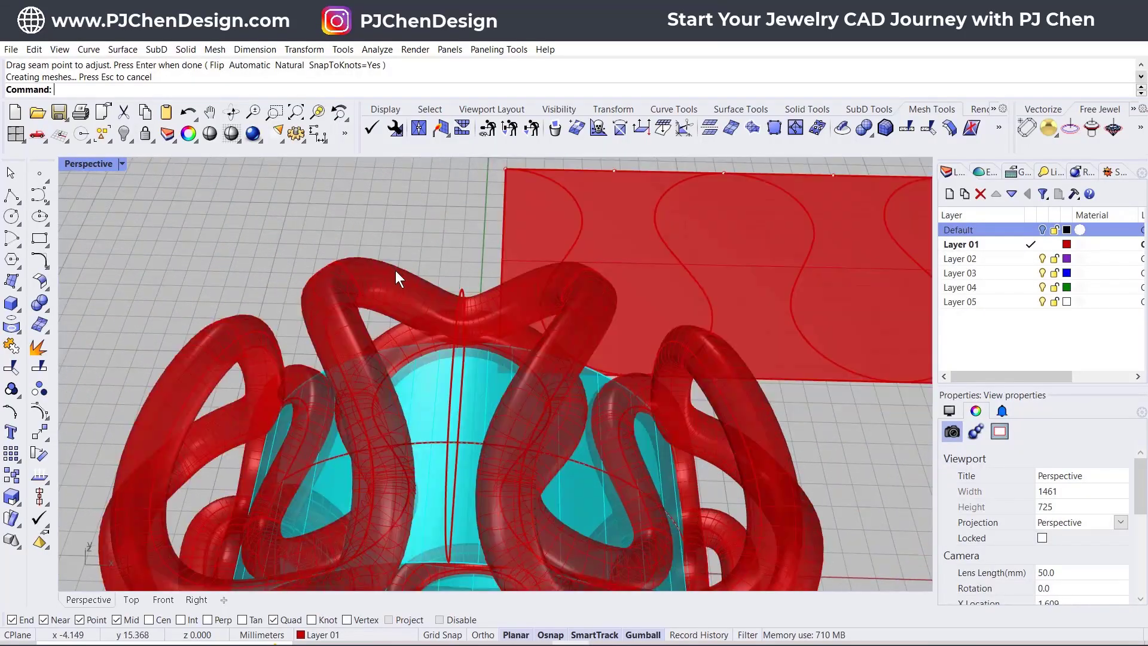
- Hide the outer and inner swept wave surfaces
click(400, 274)
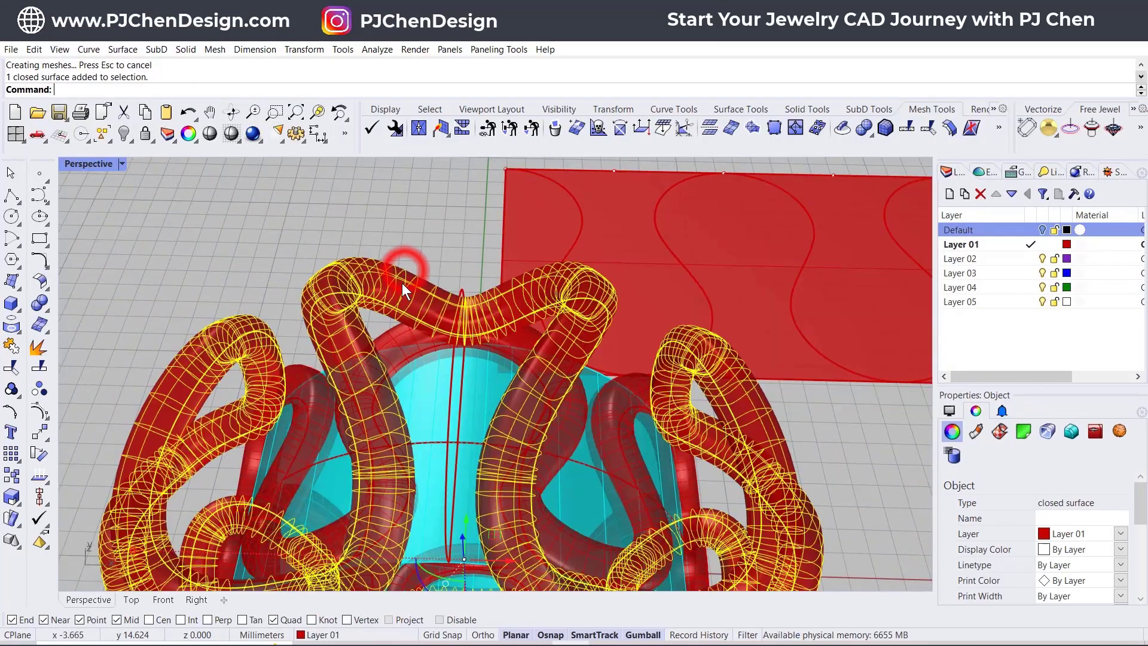
shift+click(391, 332)
click(124, 133)
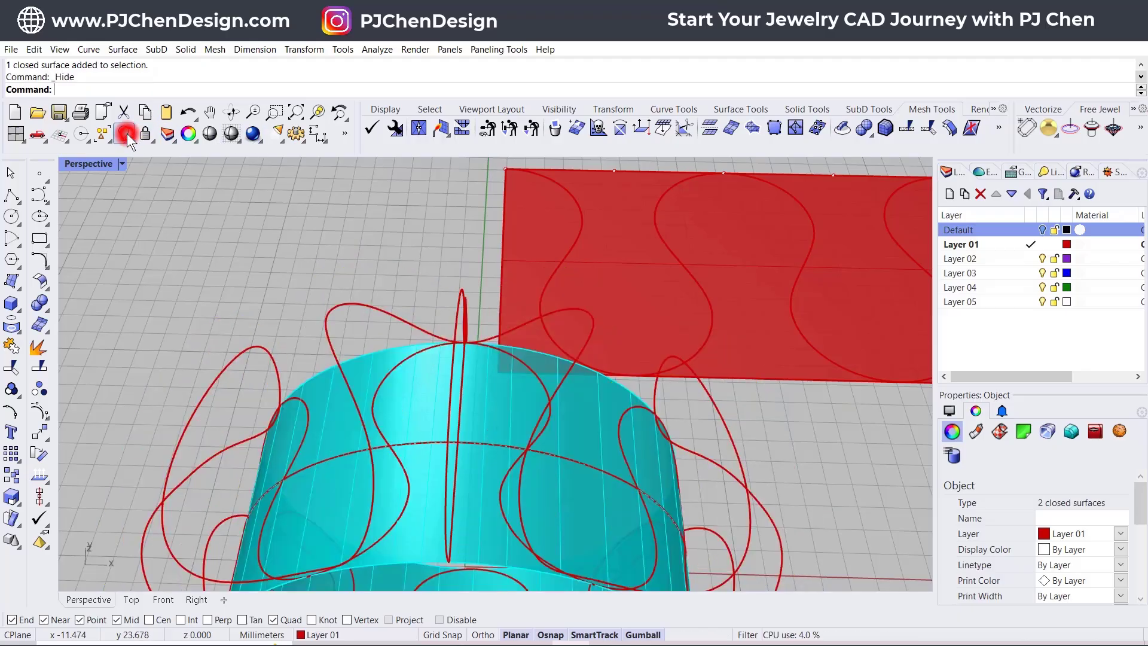
- Set the display color of the outer wave curve to Green
right_drag(532, 365, 447, 317)
click(331, 225)
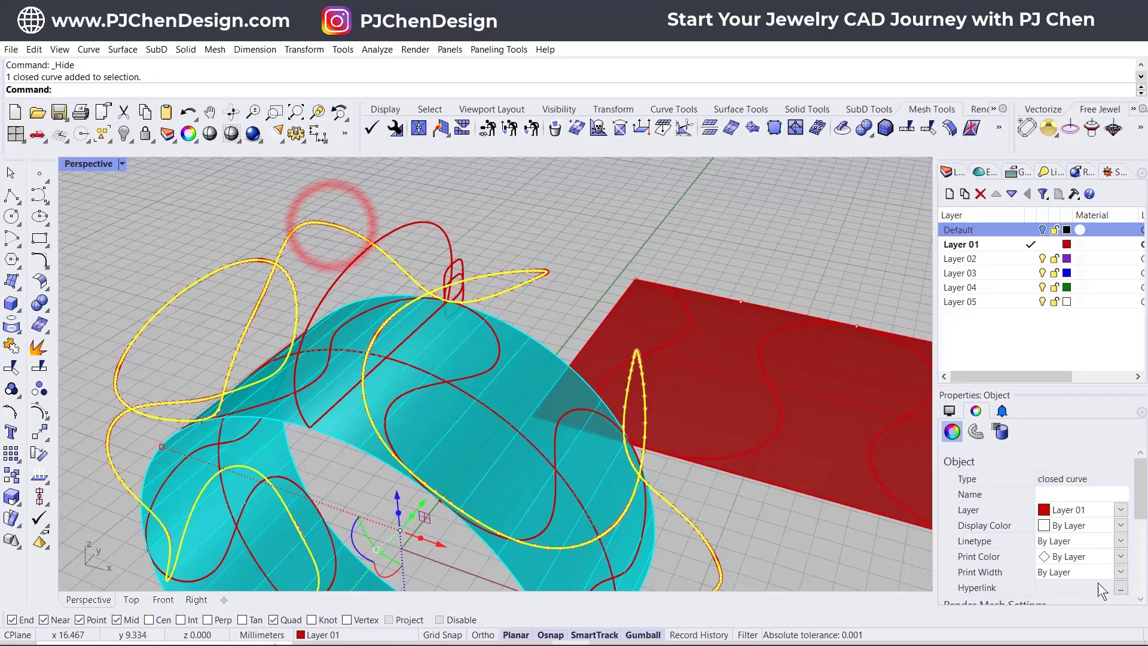
click(1123, 526)
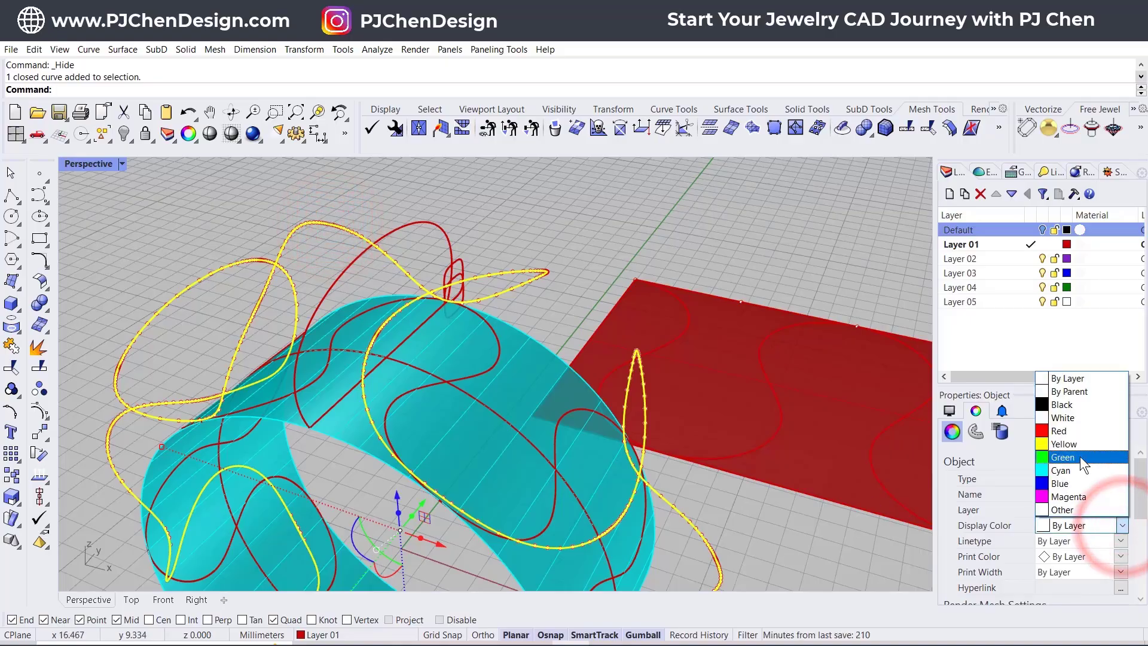
click(1078, 458)
click(545, 248)
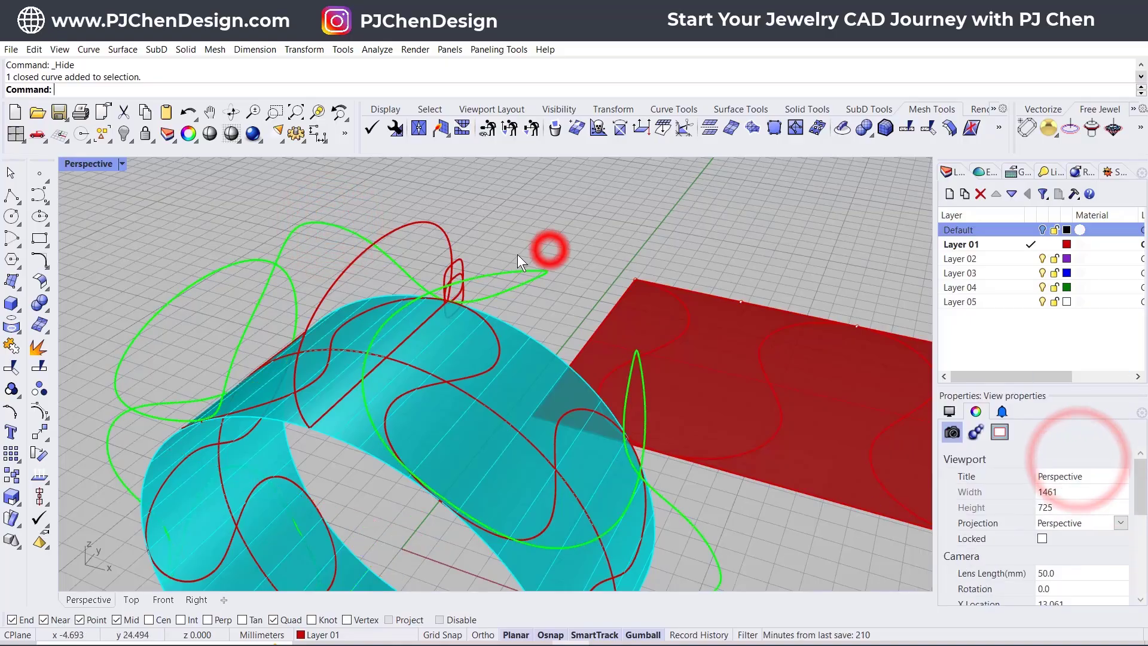
- Delete the cyan inner ring surface, keeping the wave curves
click(493, 349)
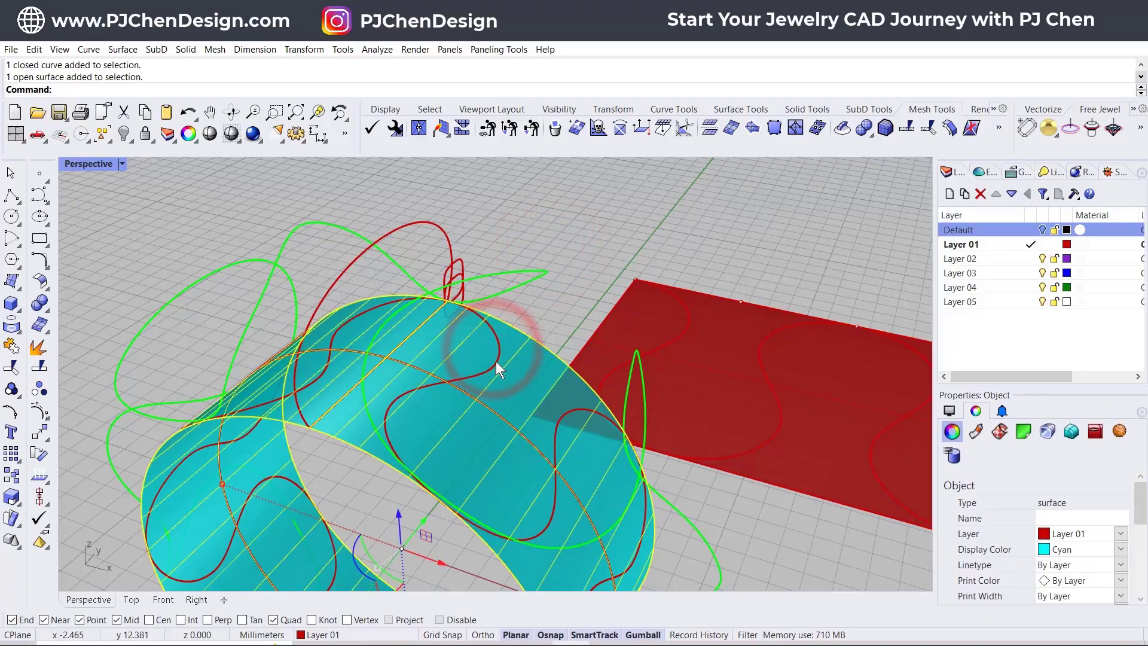
click(496, 361)
mouse_move(516, 347)
right_down()
mouse_move(503, 350)
mouse_move(516, 347)
right_up()
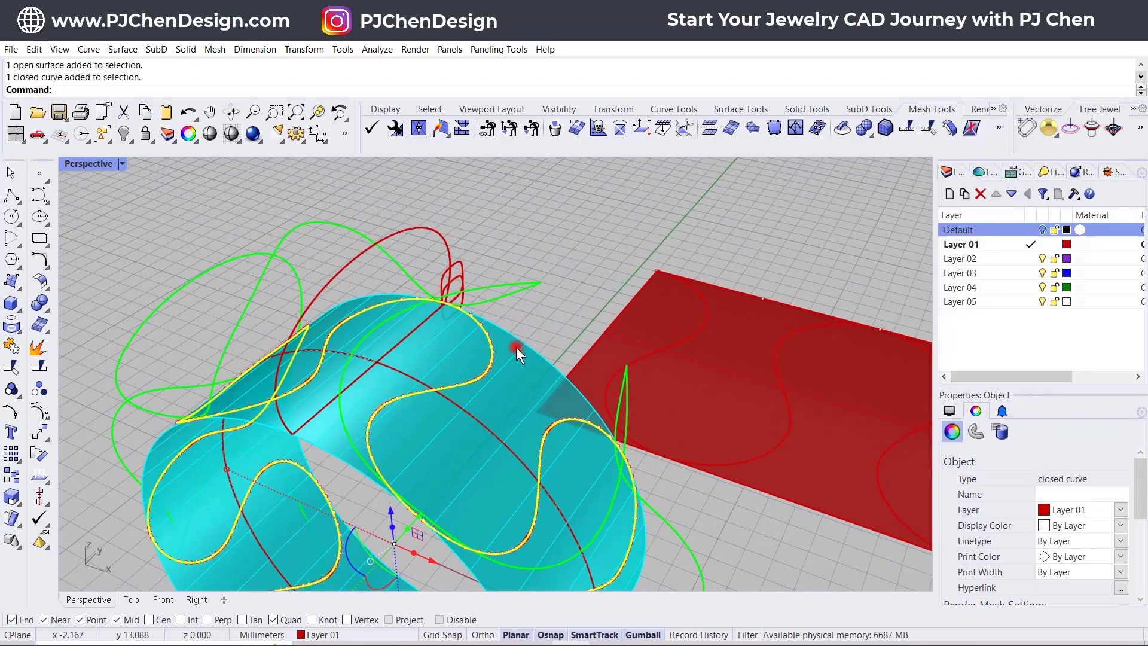
click(515, 345)
key(Delete)
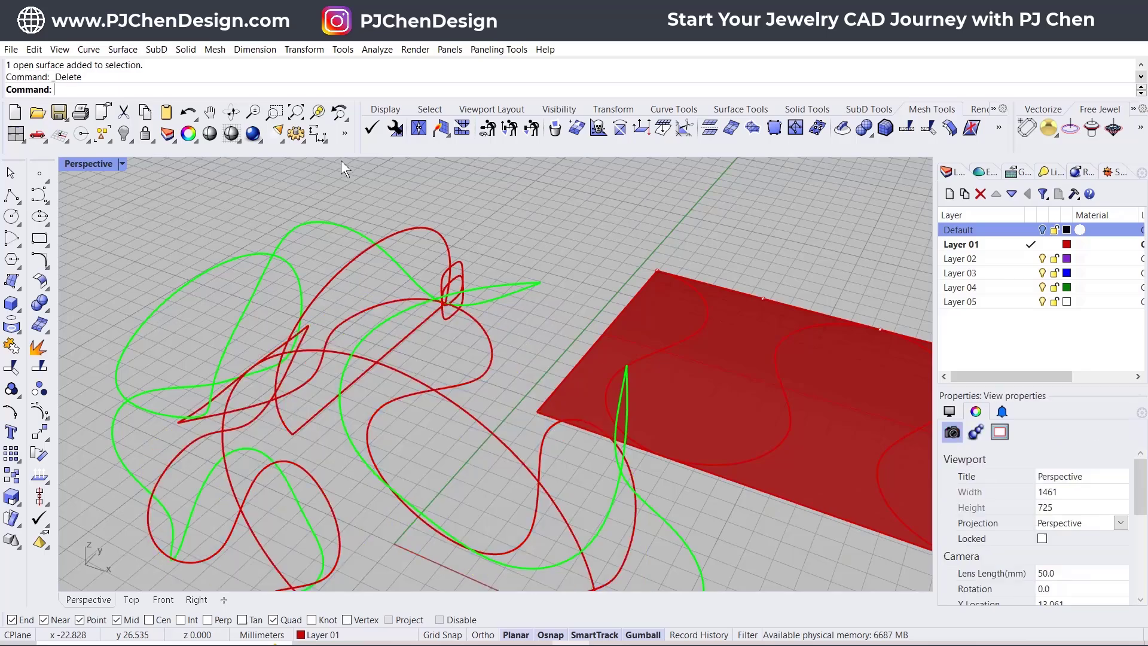
- Divide the green outer wave curve into 40 segments with point markers, running Divide a second time with the same count
right_drag(393, 300, 469, 298)
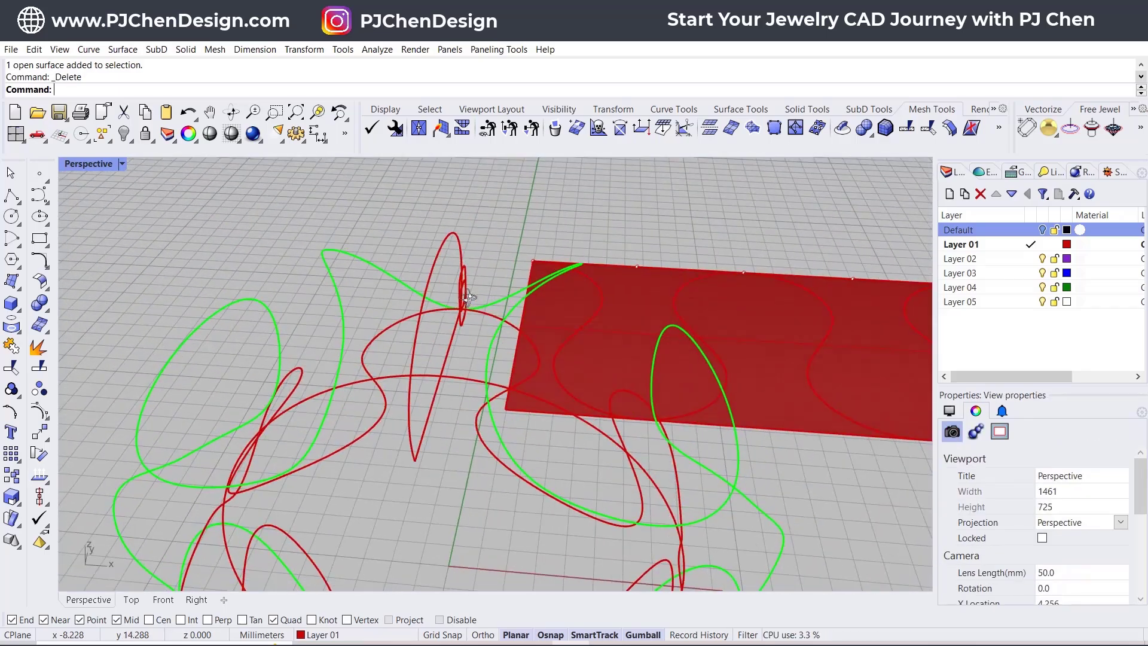
click(356, 252)
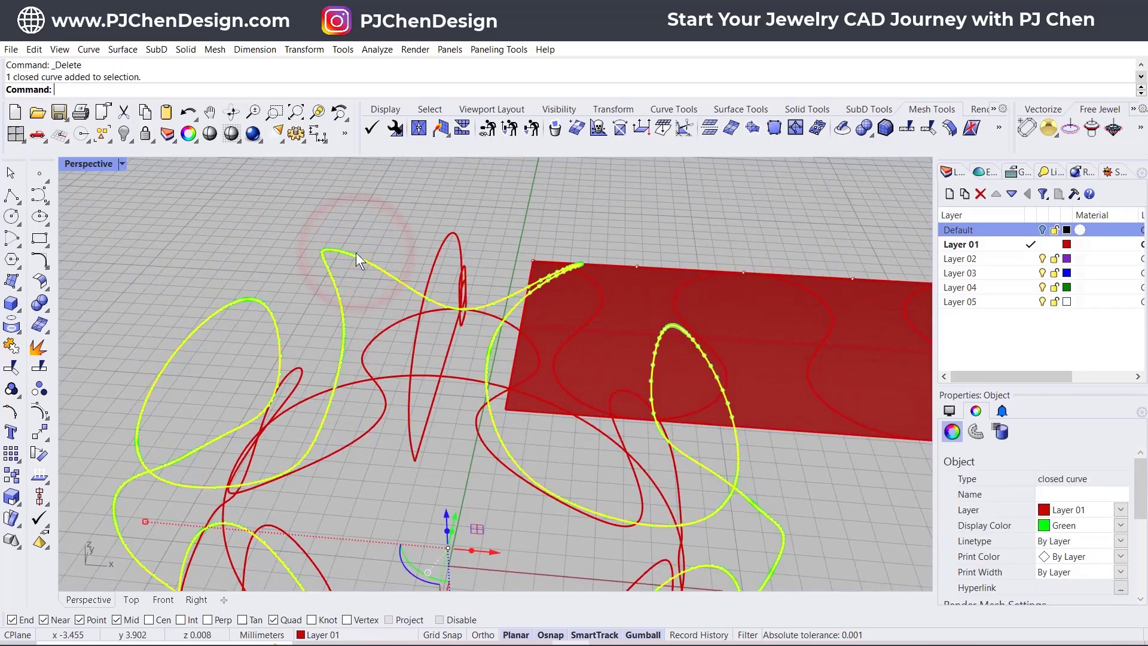
text(Divide)
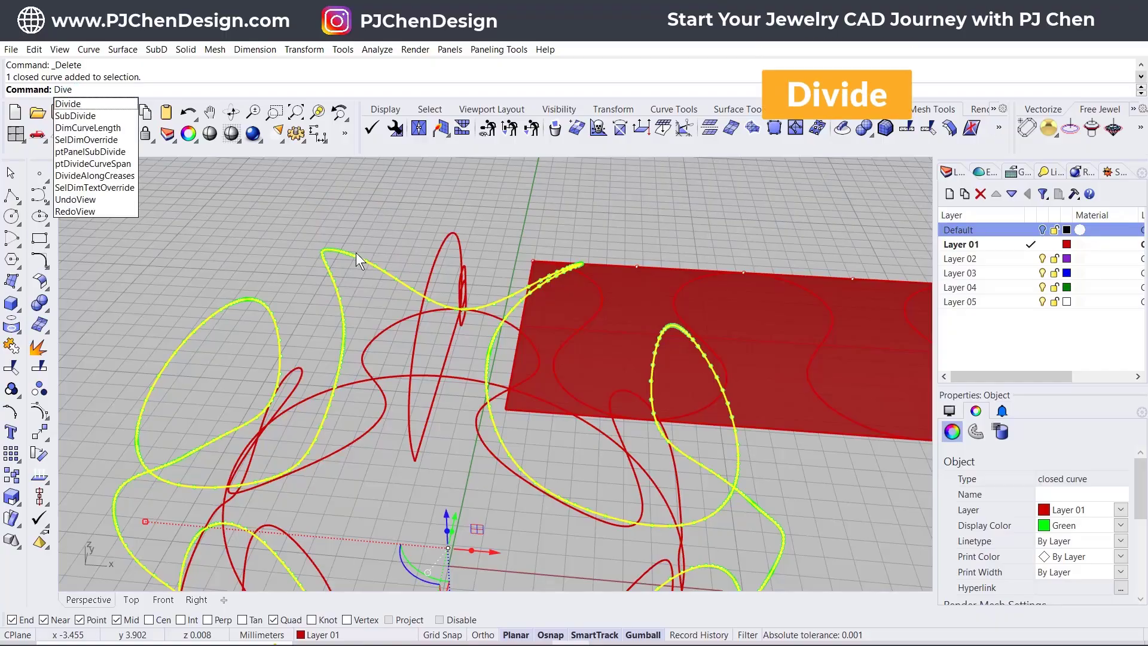
key(Return)
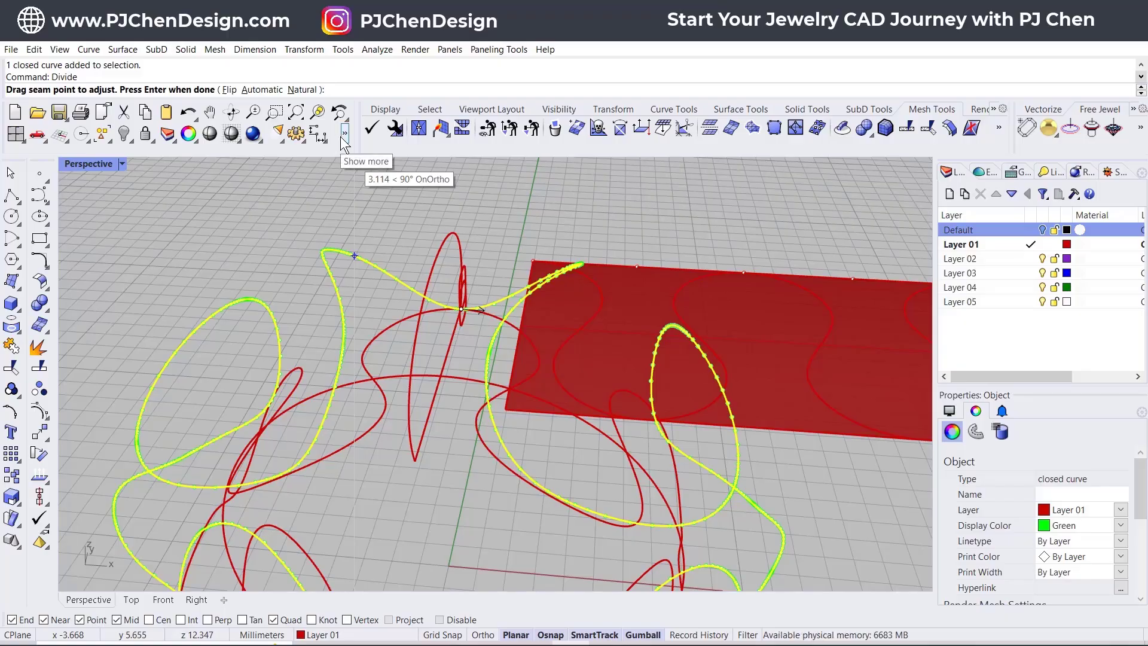
key(Return)
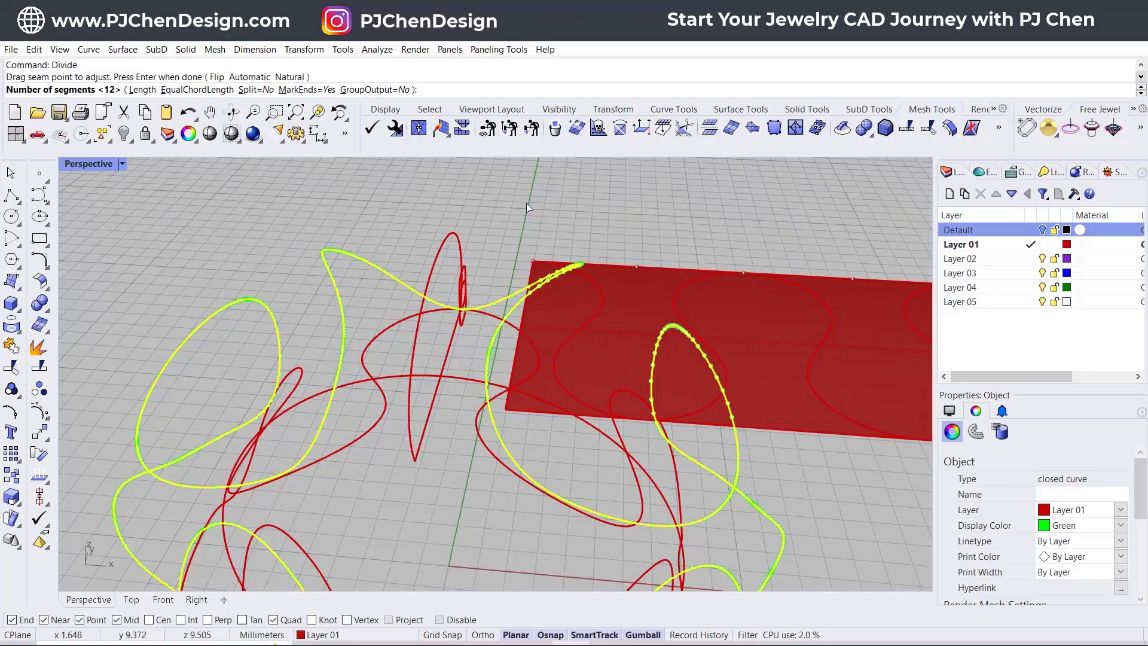
text(40)
key(Return)
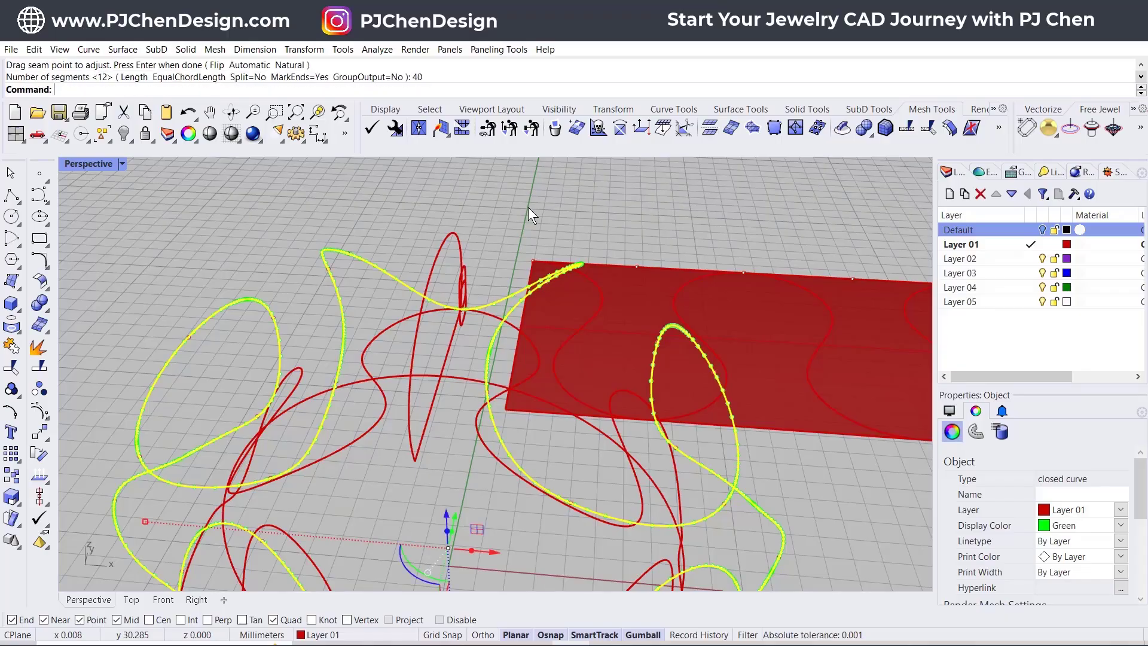
key(Return)
right_click(485, 203)
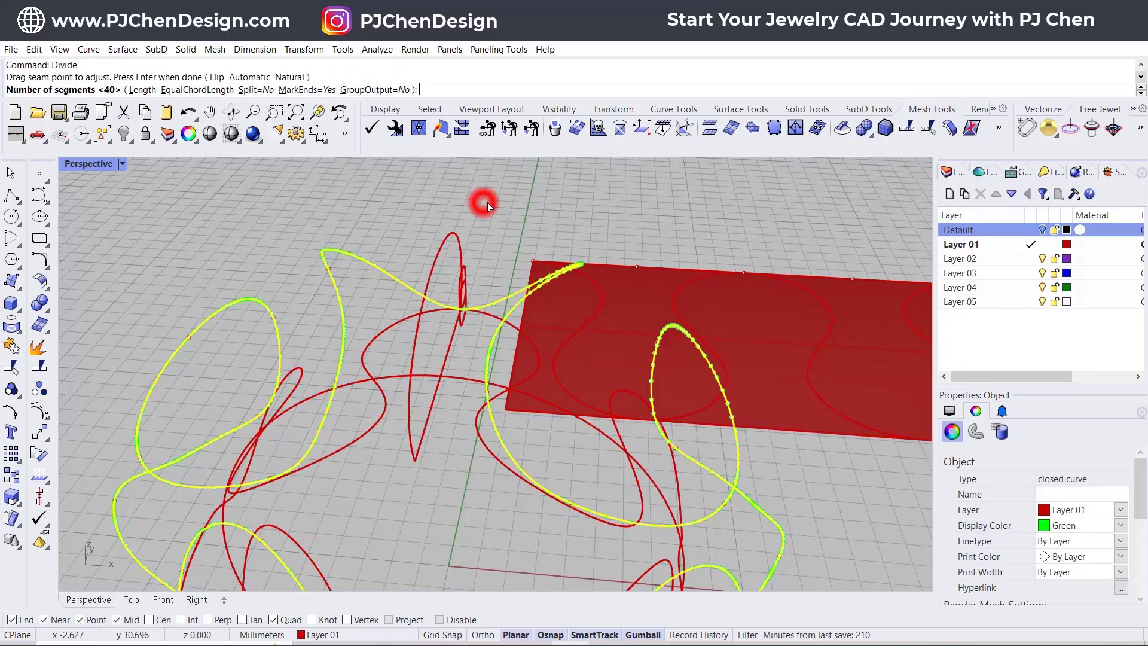
right_click(518, 217)
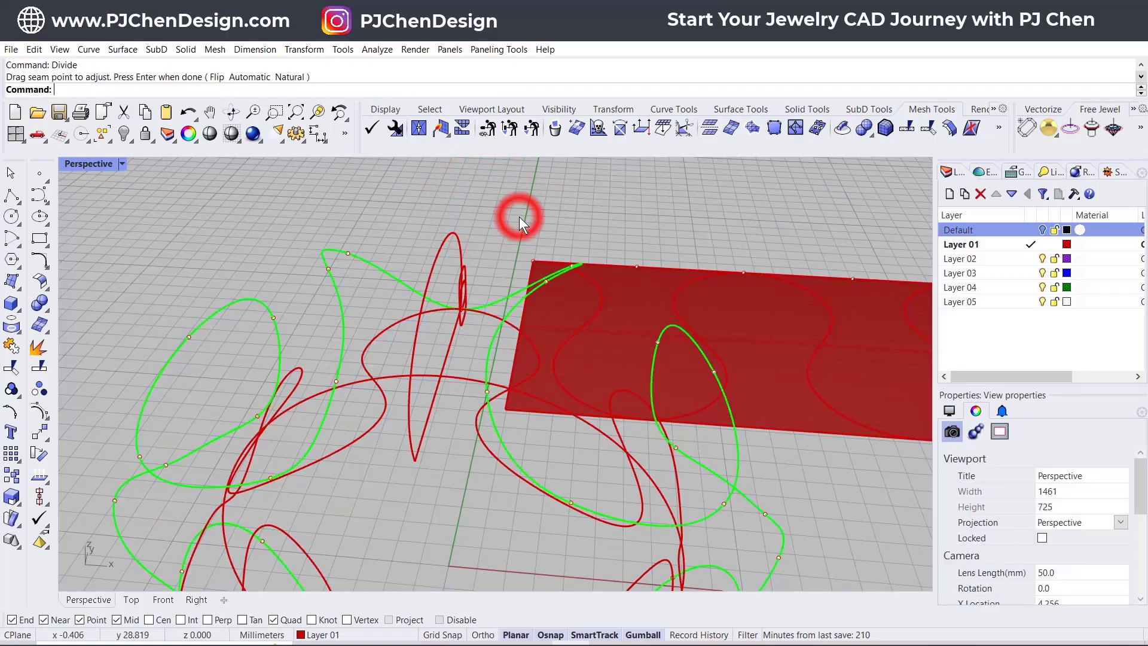
- Divide the red inner wave curve into 40 segments with point markers
click(336, 265)
click(331, 266)
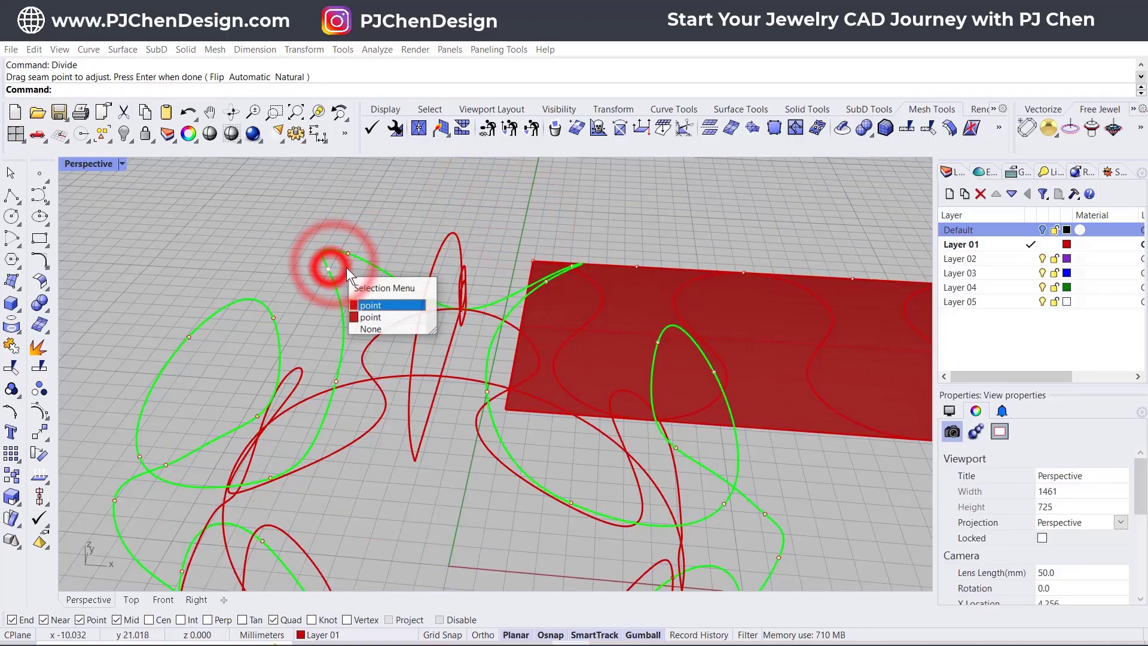
click(364, 316)
right_drag(353, 235, 380, 271)
right_click(381, 271)
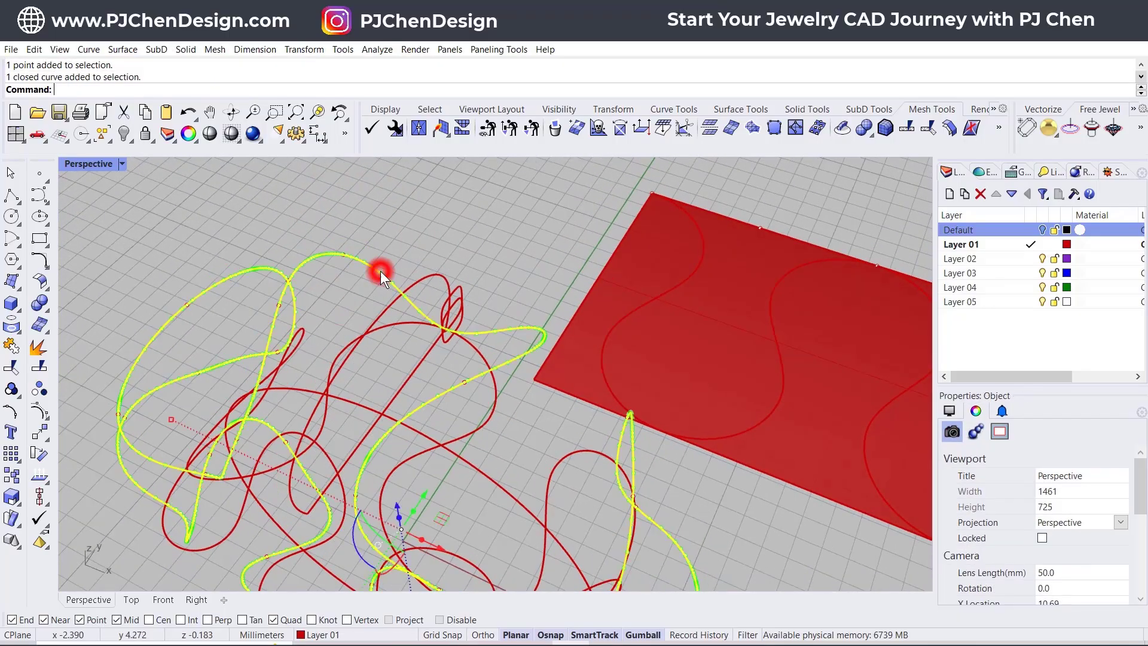
click(412, 228)
right_drag(296, 287, 382, 330)
right_click(350, 303)
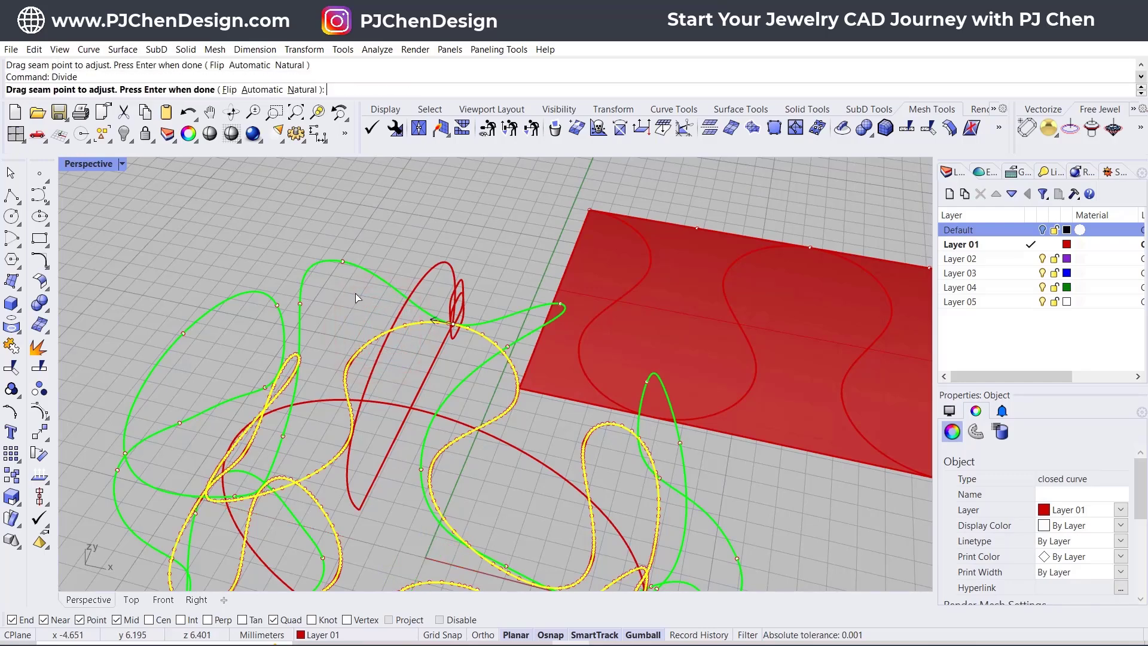
right_click(505, 227)
right_click(528, 215)
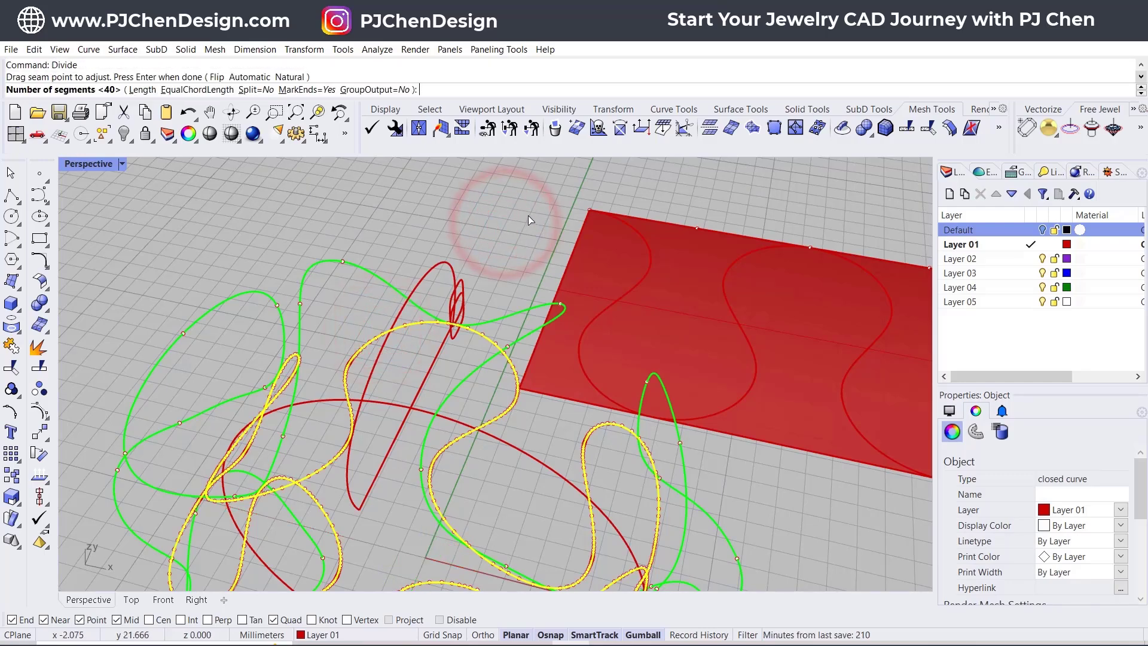
- Draw a straight polyline from a division point on the green outer curve to the matching point on the red inner curve
right_drag(529, 214, 312, 271)
click(11, 197)
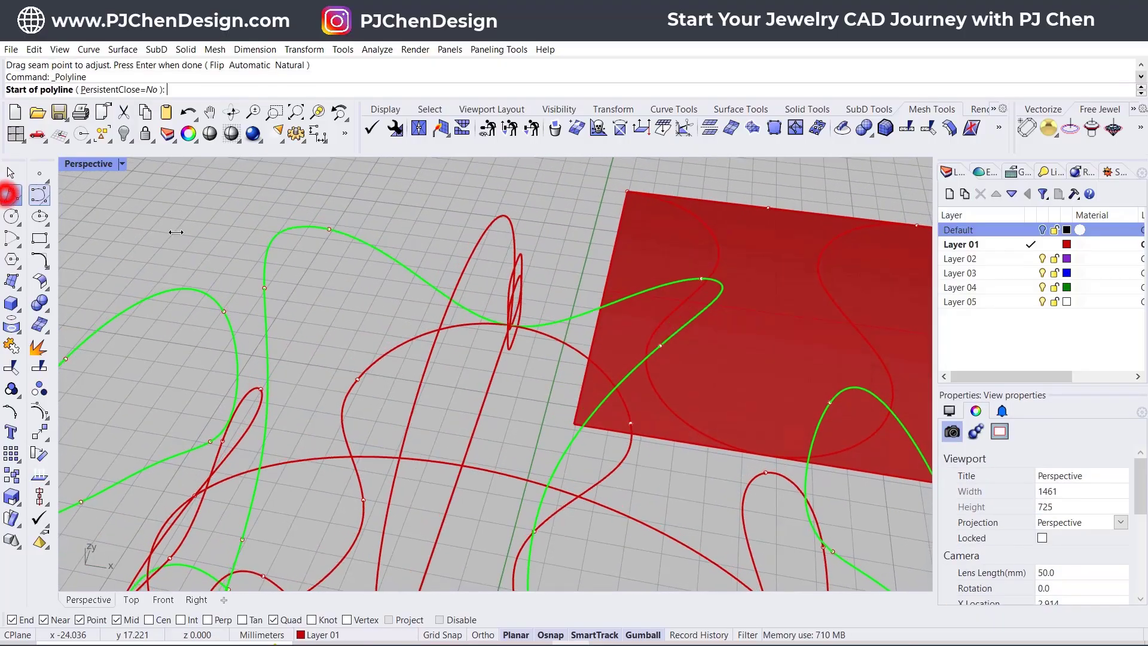
click(329, 229)
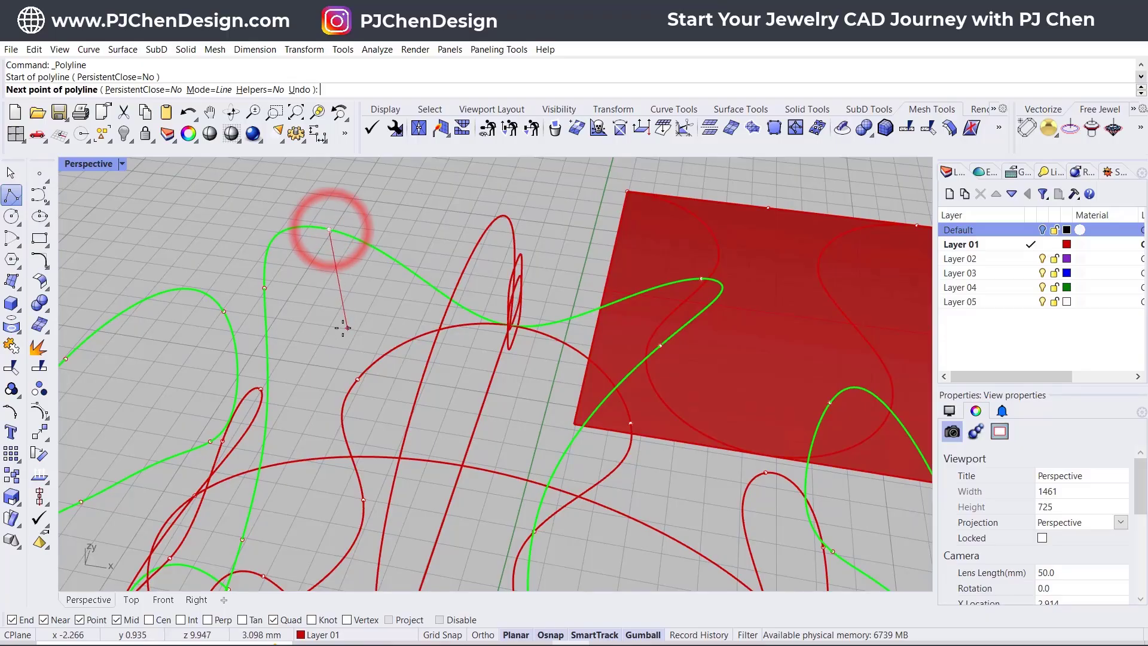
click(359, 382)
right_click(359, 383)
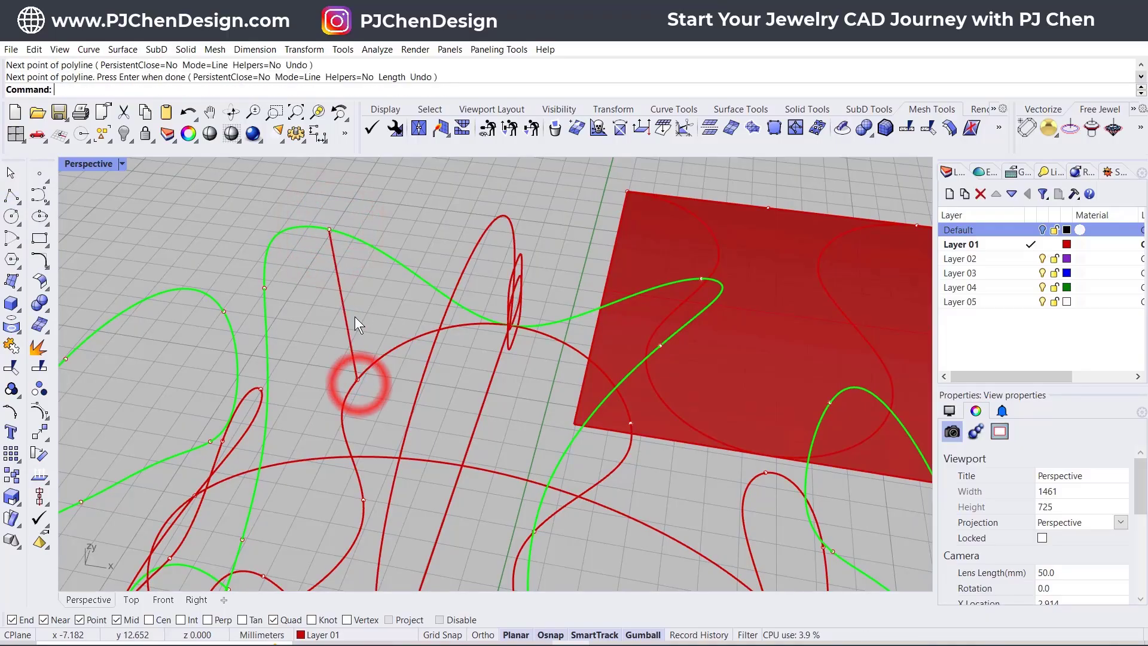
- Create a round-capped pipe along the connecting line with a start and end radius of 0.5
click(10, 299)
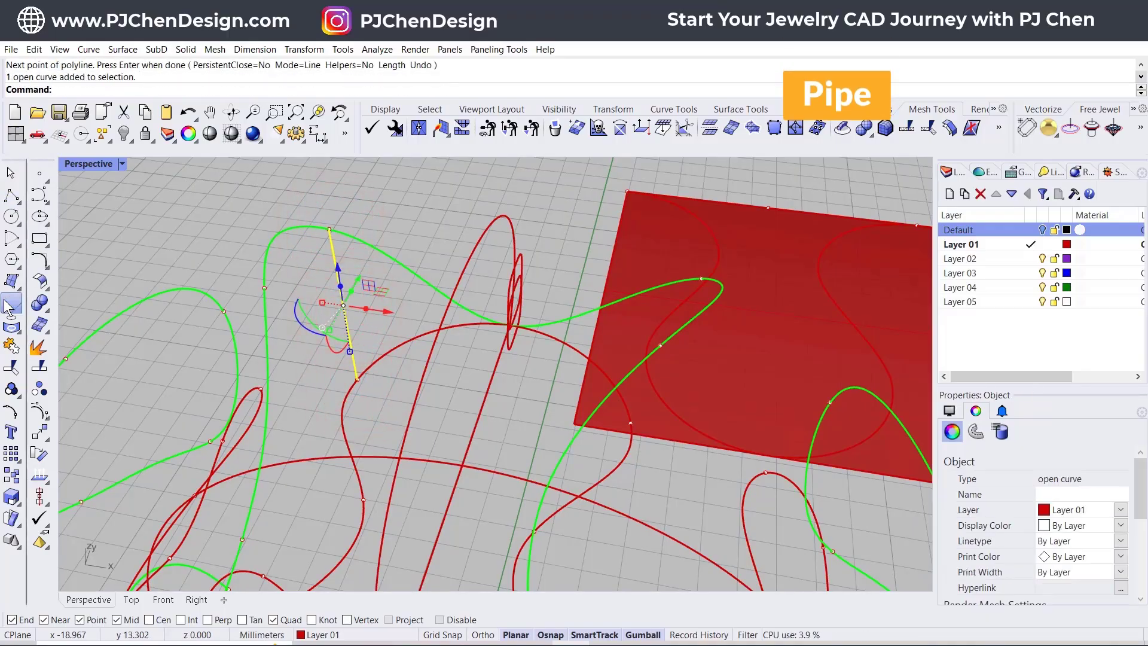
click(81, 365)
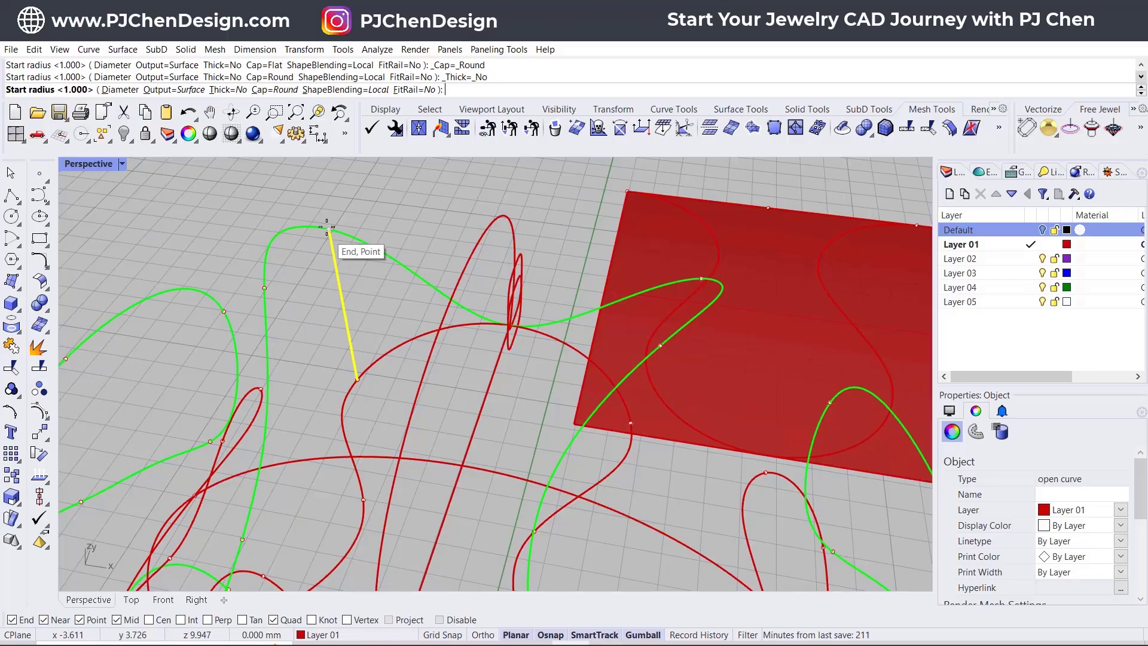
text(0.5)
key(Return)
key(Return)
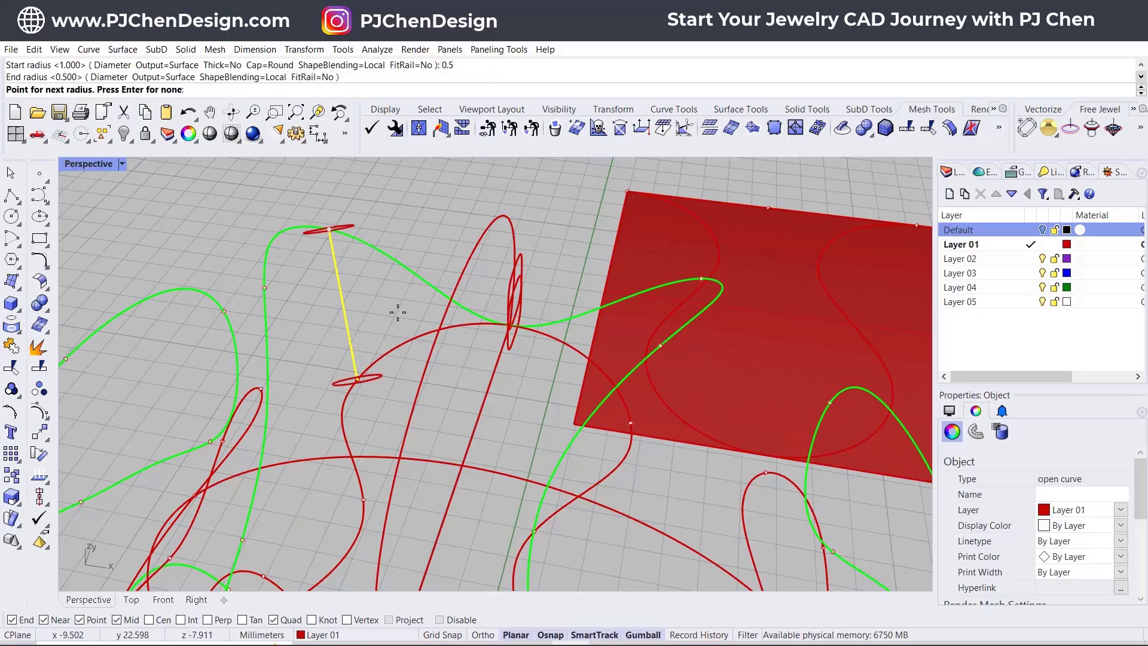
key(Return)
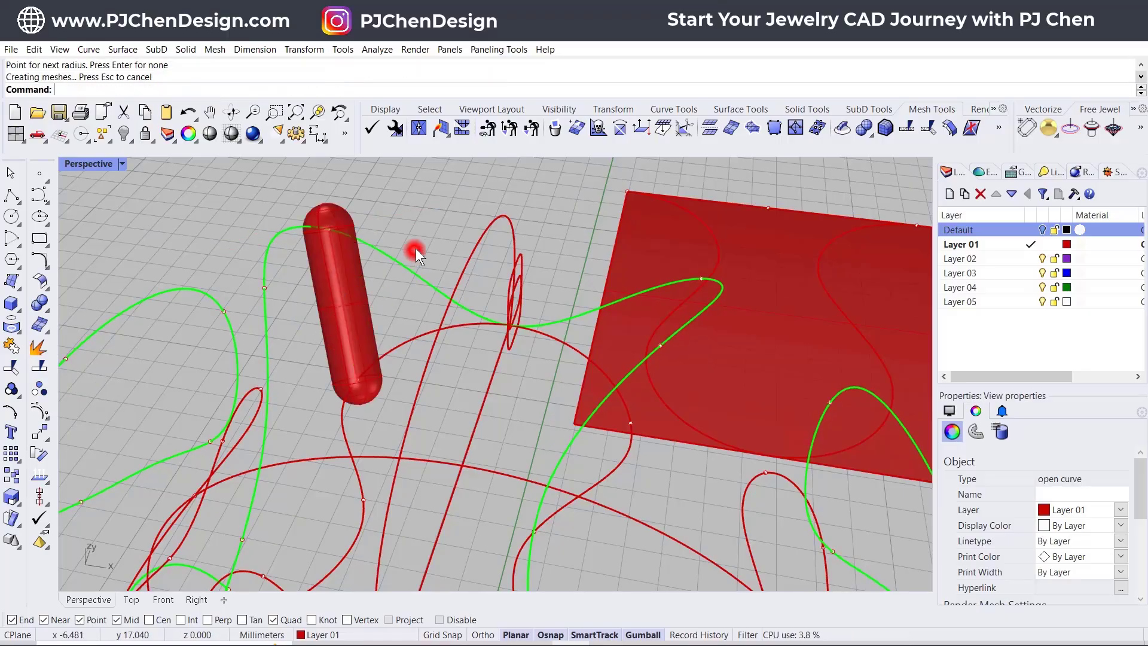
- Undo the pipe, the connecting line and the point divisions on both wave curves
right_drag(482, 249, 402, 307)
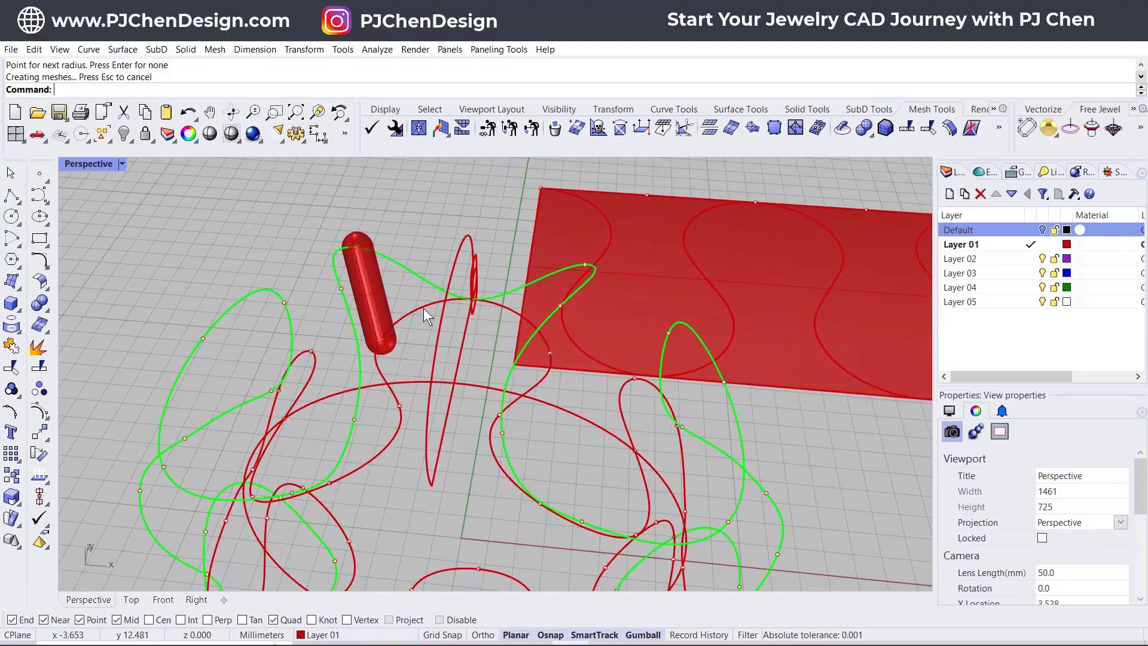
key(ctrl+z)
key(ctrl+z)
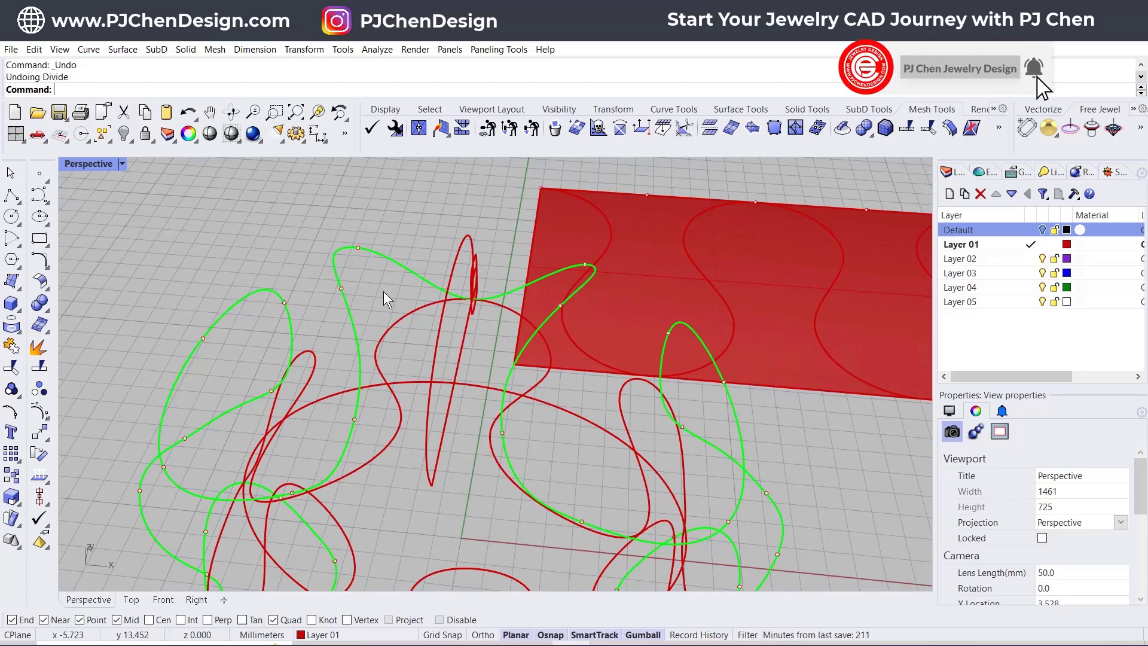
click(386, 285)
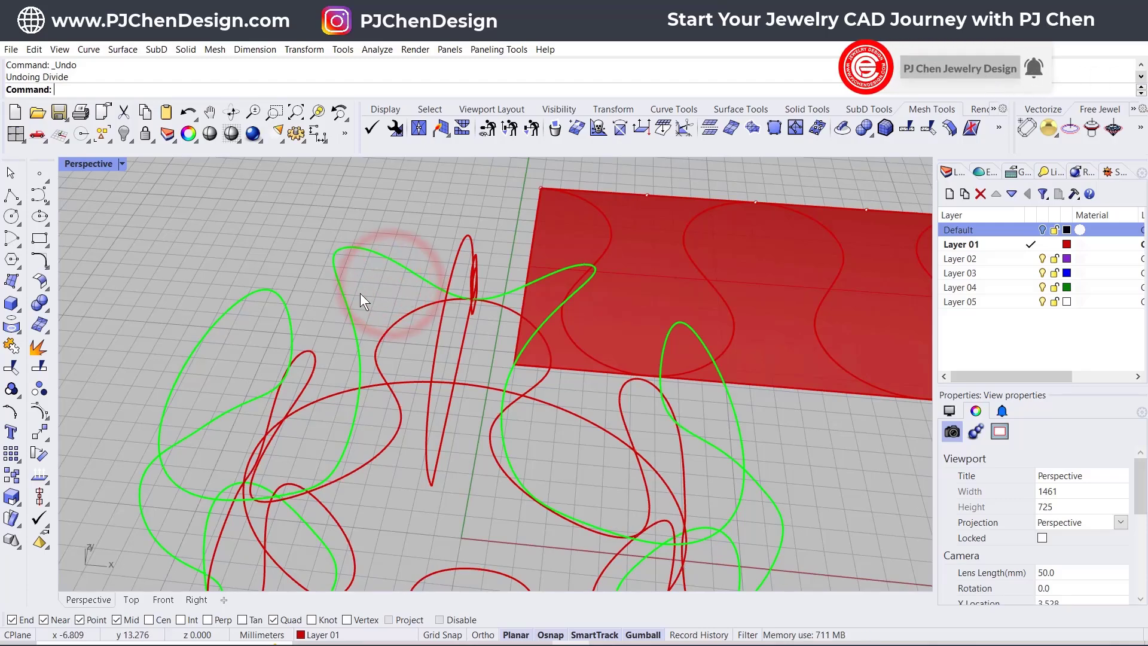
- Hide the flat red surface with its curves and the leftover construction curves, leaving only the two ring wave curves
scroll(845, 363, down, 5)
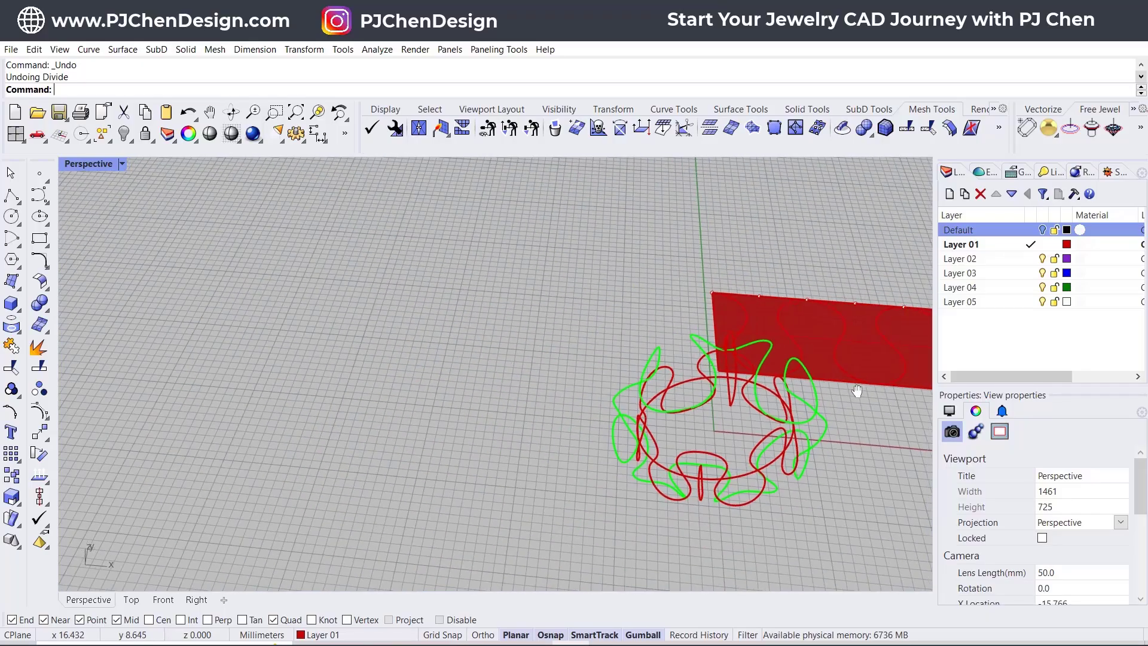
drag(845, 413, 718, 234)
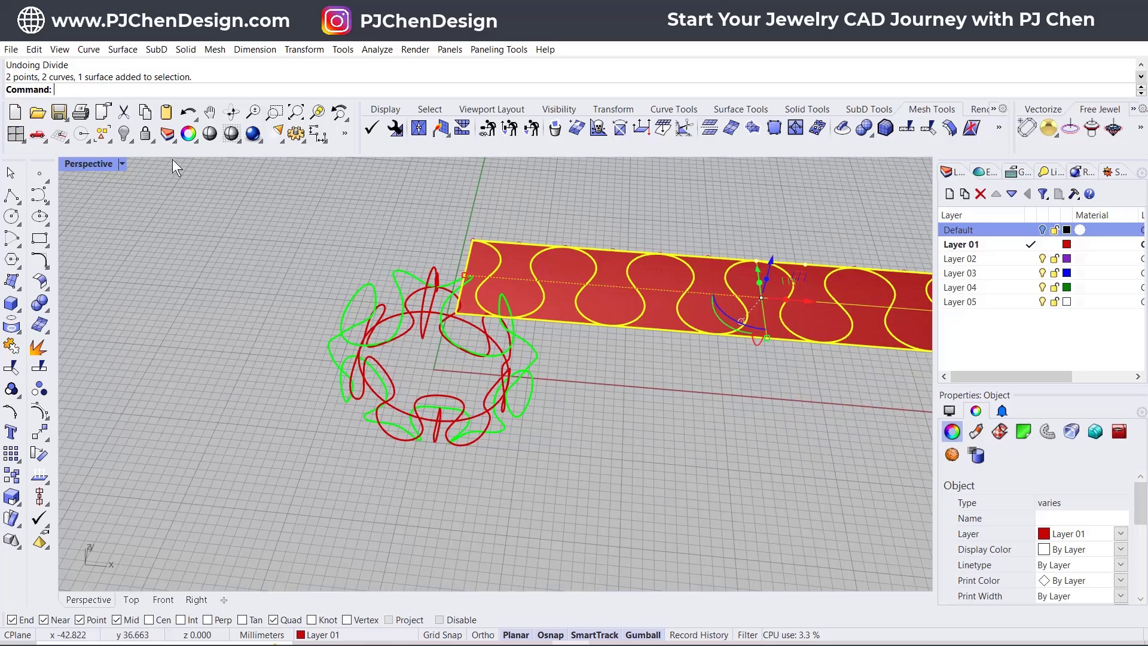
click(123, 133)
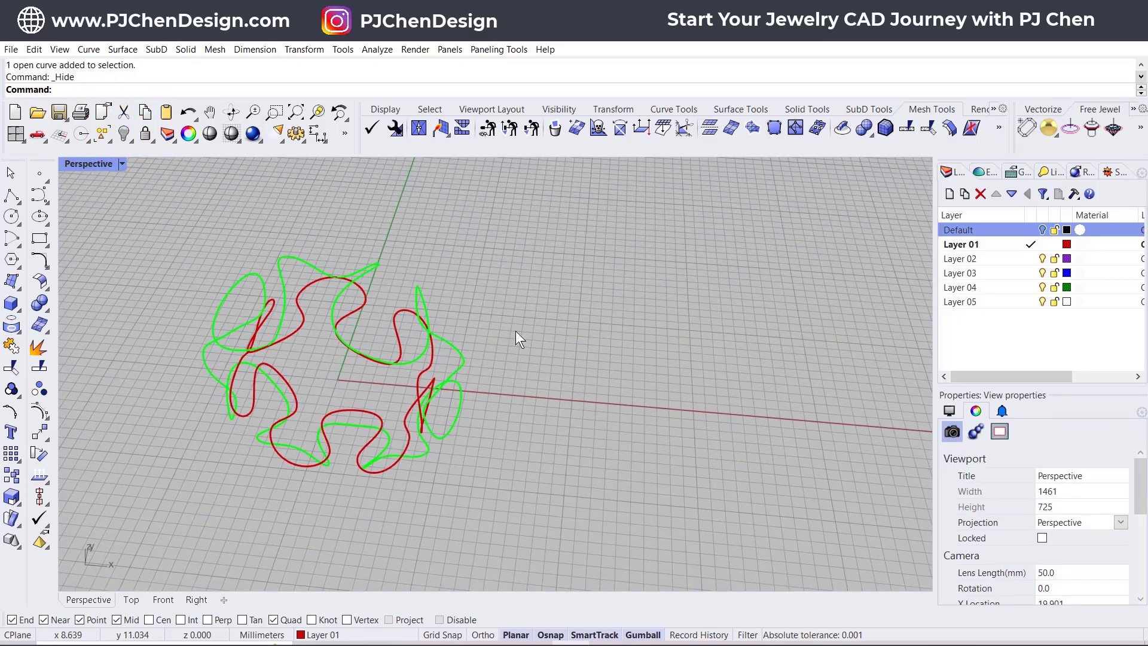
mouse_move(518, 339)
right_down()
mouse_move(532, 313)
mouse_move(608, 310)
mouse_move(525, 360)
mouse_move(533, 347)
right_up()
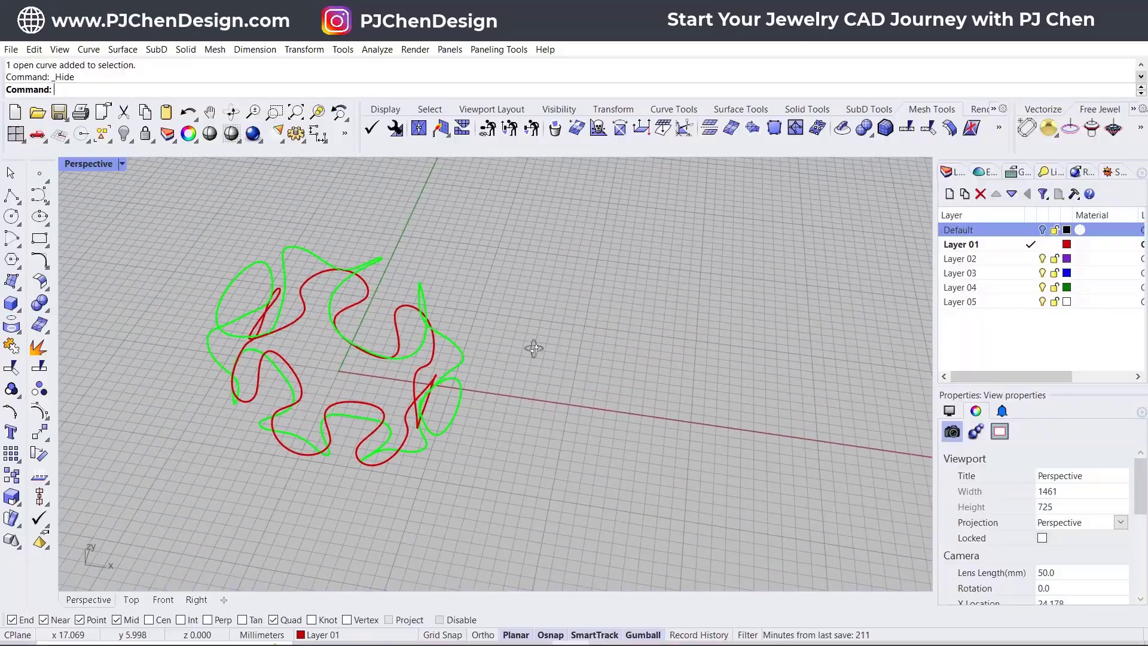
scroll(320, 293, up, 3)
scroll(328, 251, up, 2)
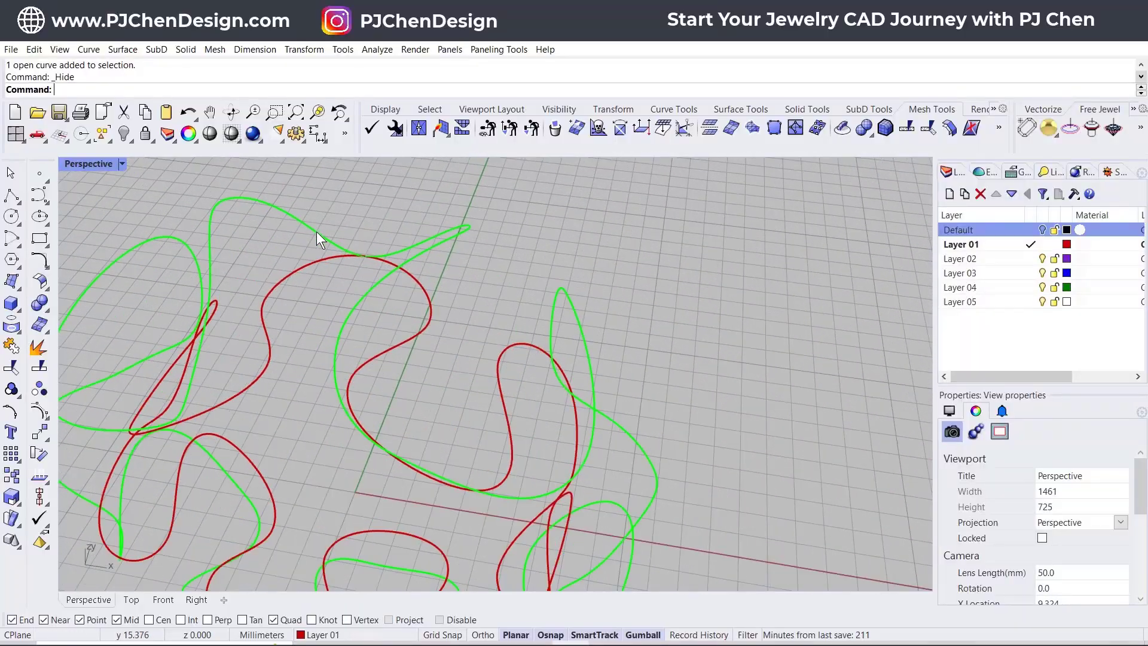
click(306, 231)
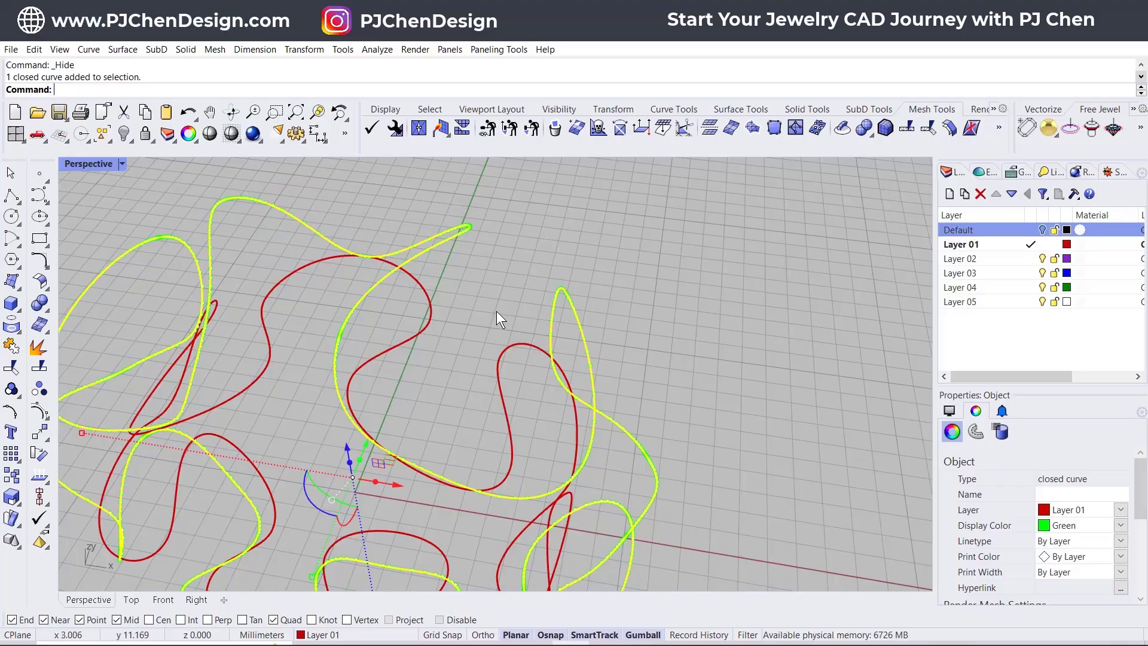
click(509, 267)
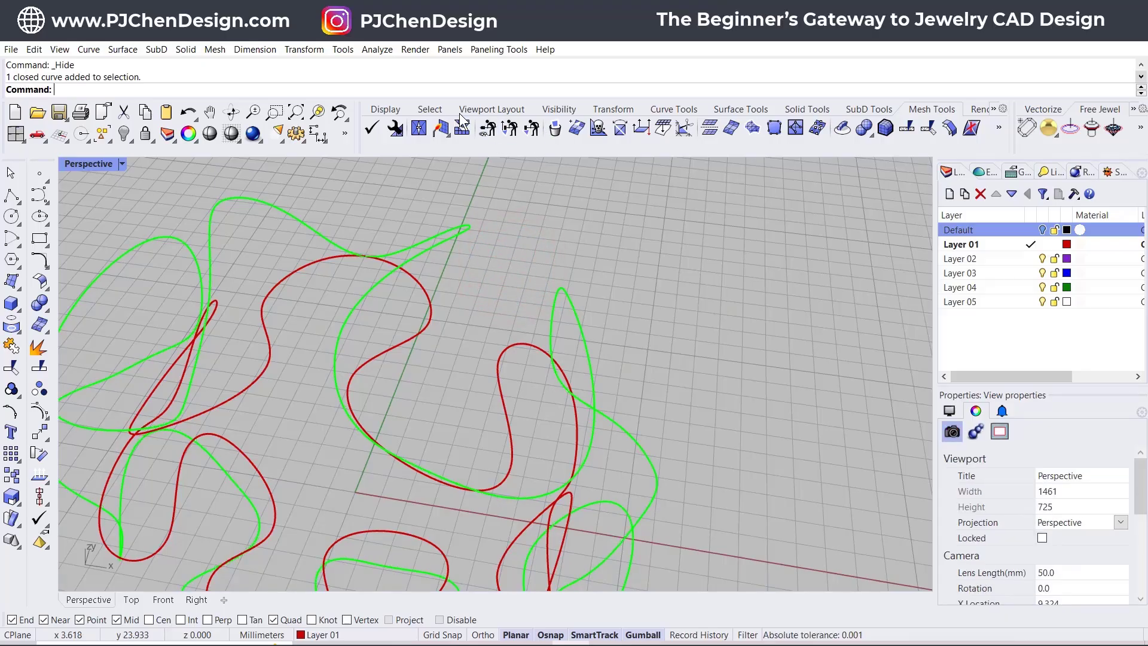
click(695, 49)
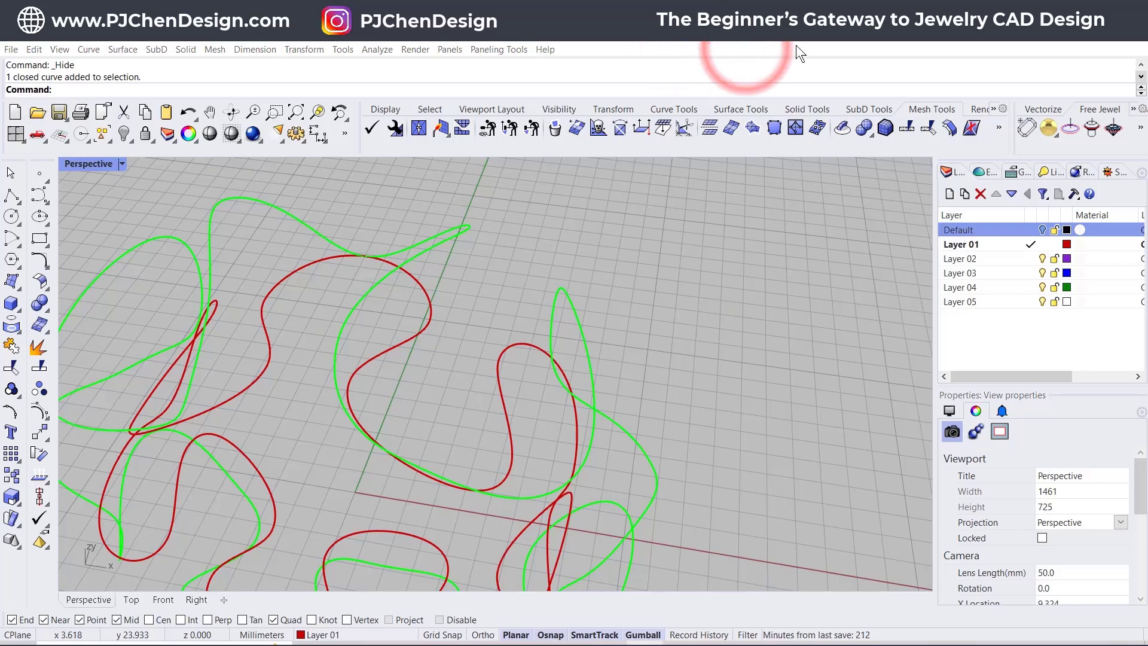
- Open Grasshopper and start a new empty definition
click(345, 133)
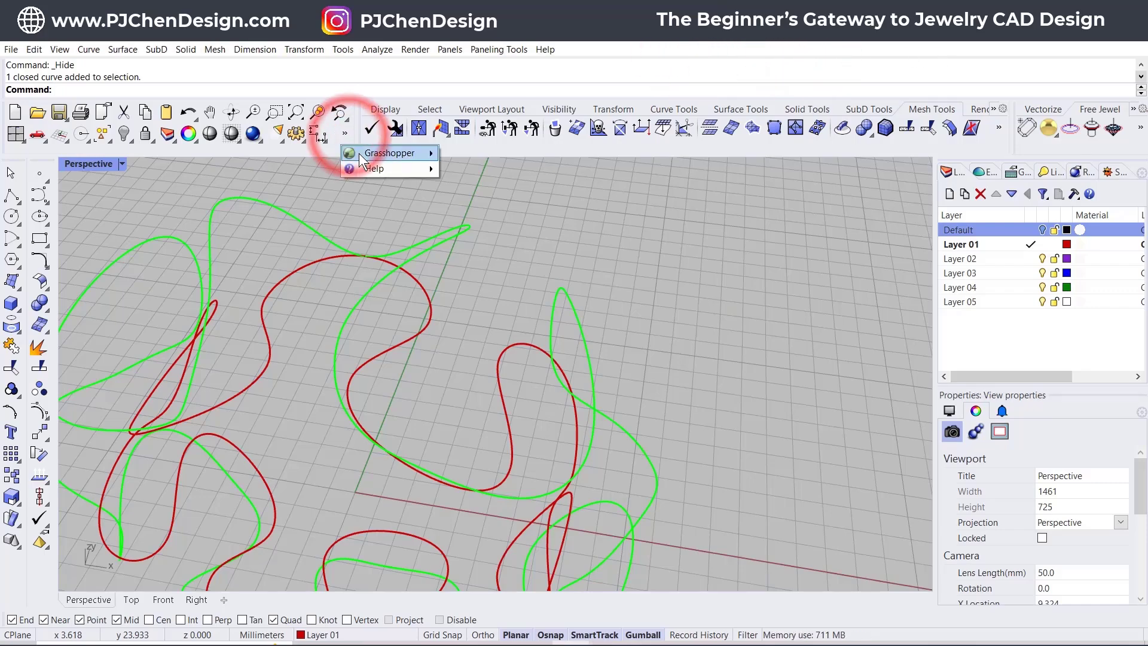
mouse_move(361, 156)
click(523, 156)
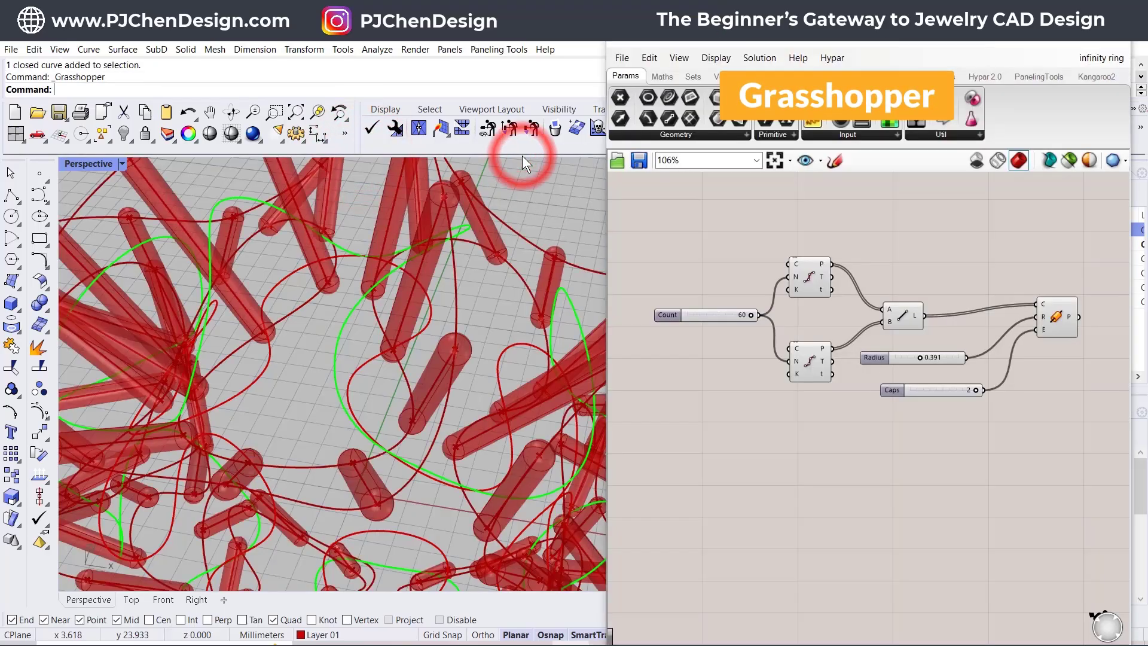
key(ctrl+n)
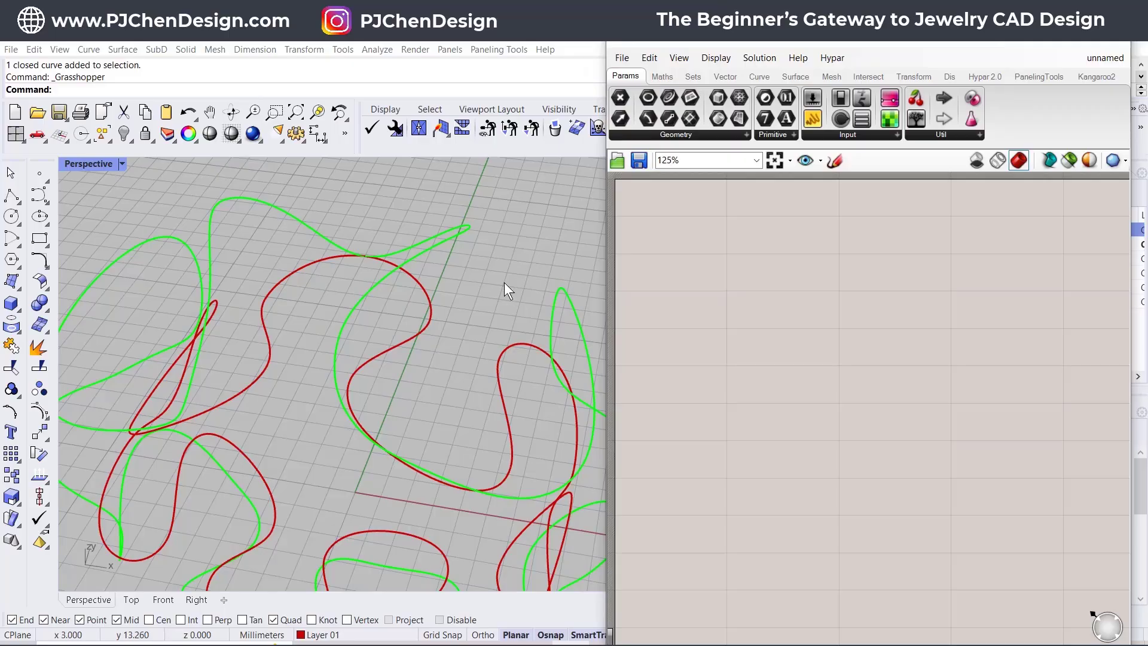
scroll(501, 281, down, 5)
right_drag(490, 281, 414, 293)
scroll(385, 271, up, 2)
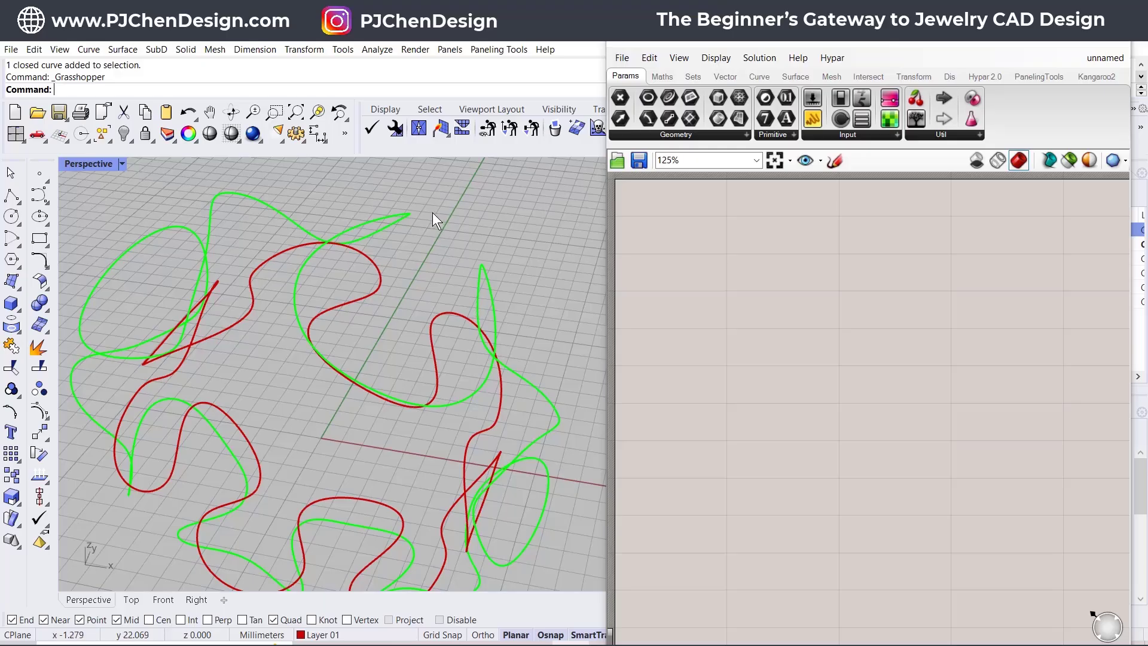
click(397, 207)
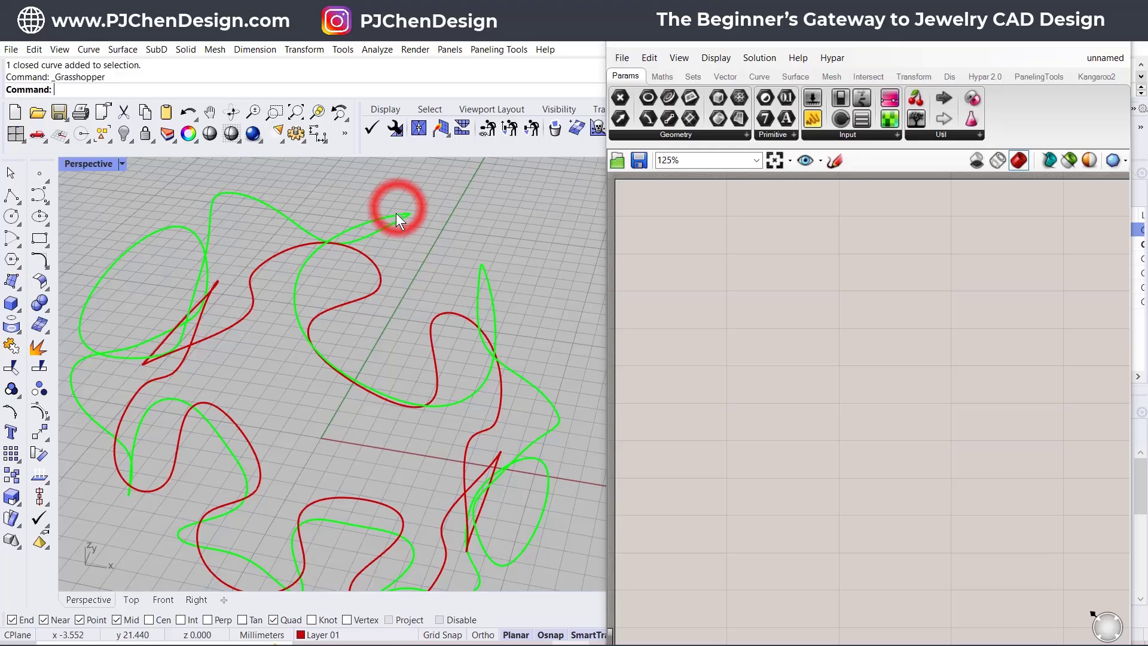
click(377, 265)
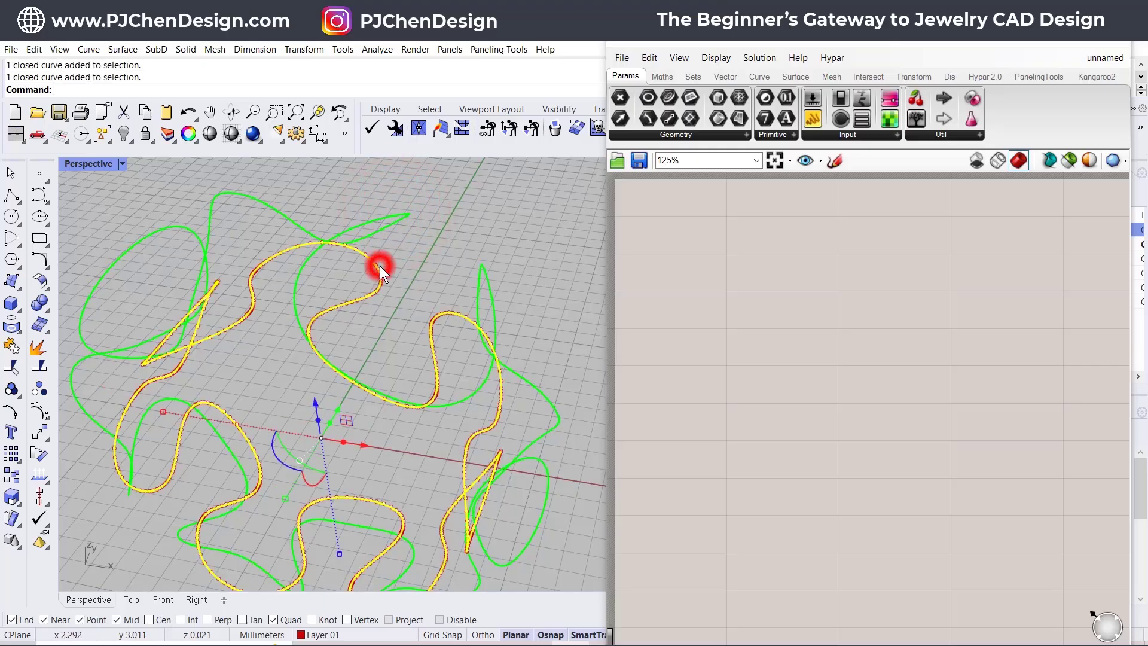
click(731, 273)
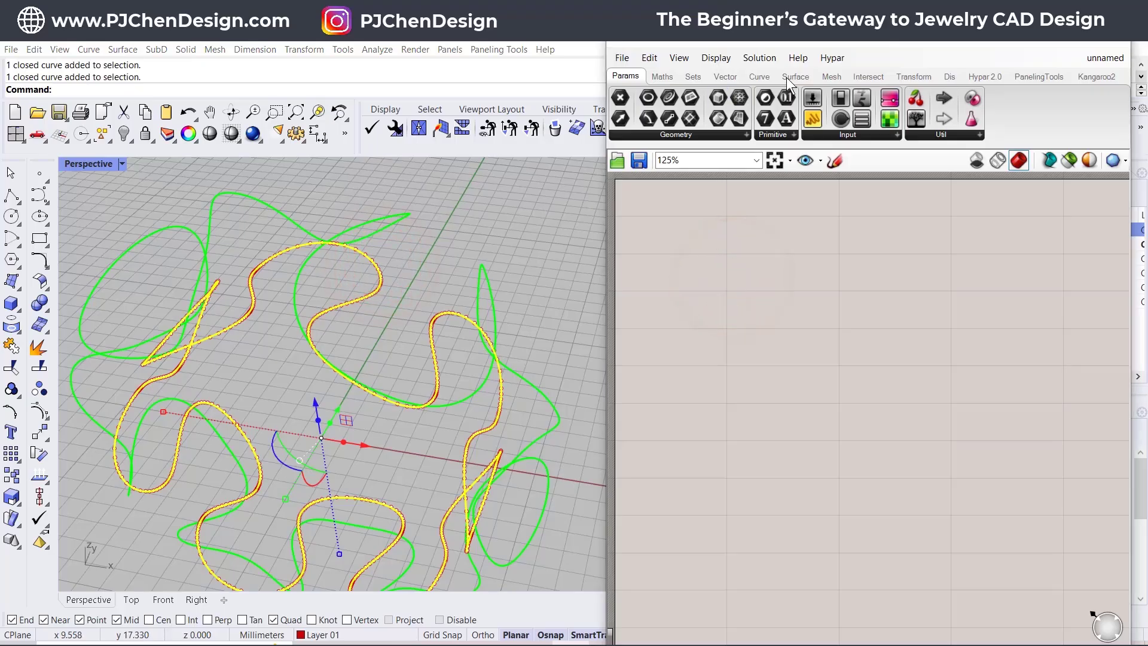
click(886, 53)
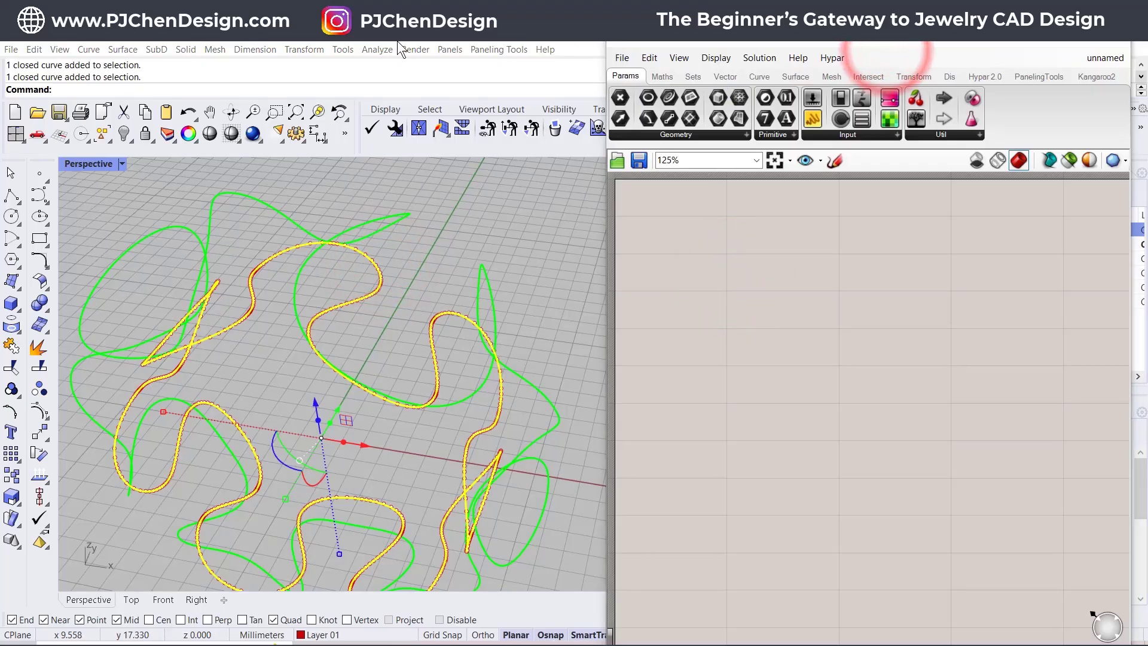
mouse_move(805, 46)
mouse_down()
mouse_move(781, 48)
mouse_move(808, 47)
mouse_up()
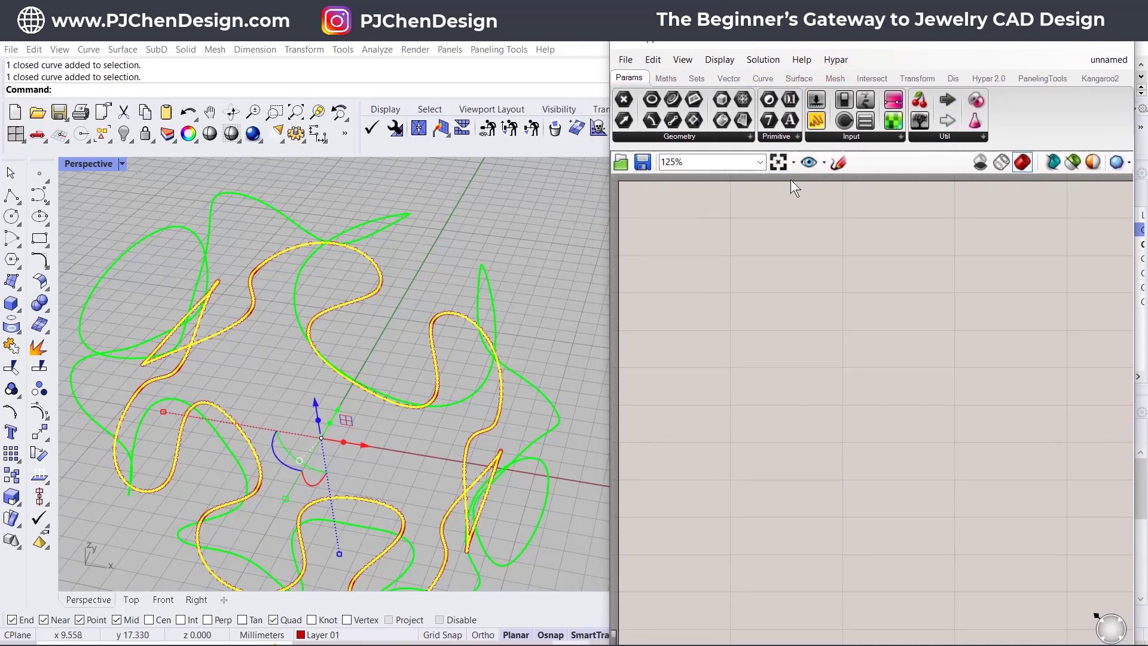
- Add a Divide Curve component to the empty Grasshopper canvas
click(765, 79)
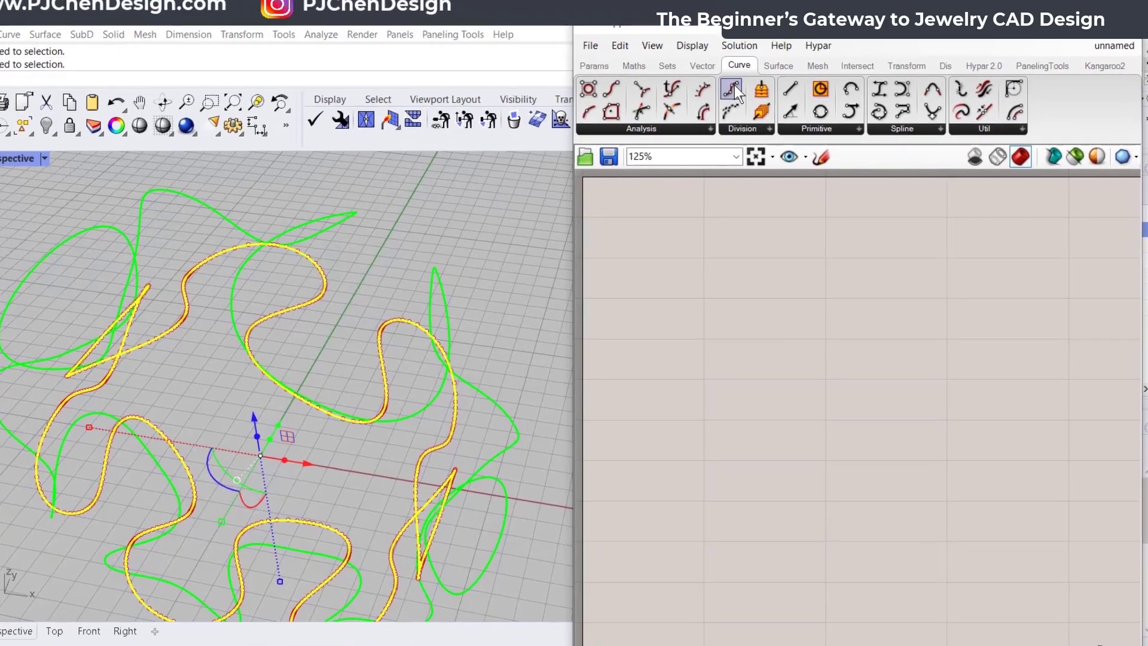
drag(695, 67, 687, 259)
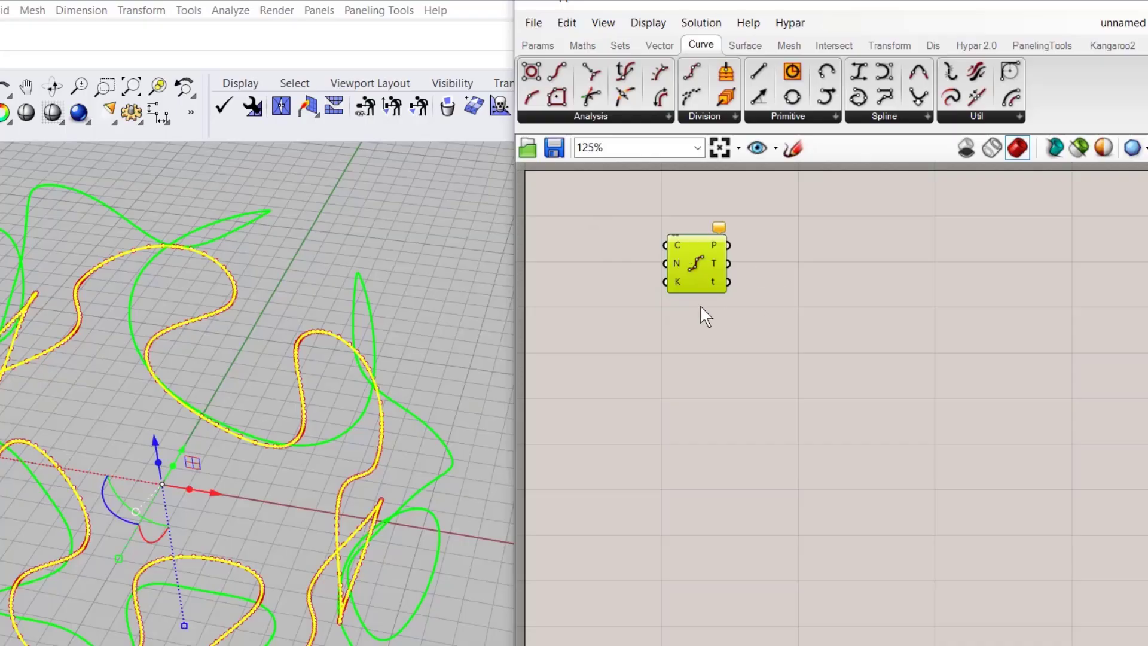
click(676, 245)
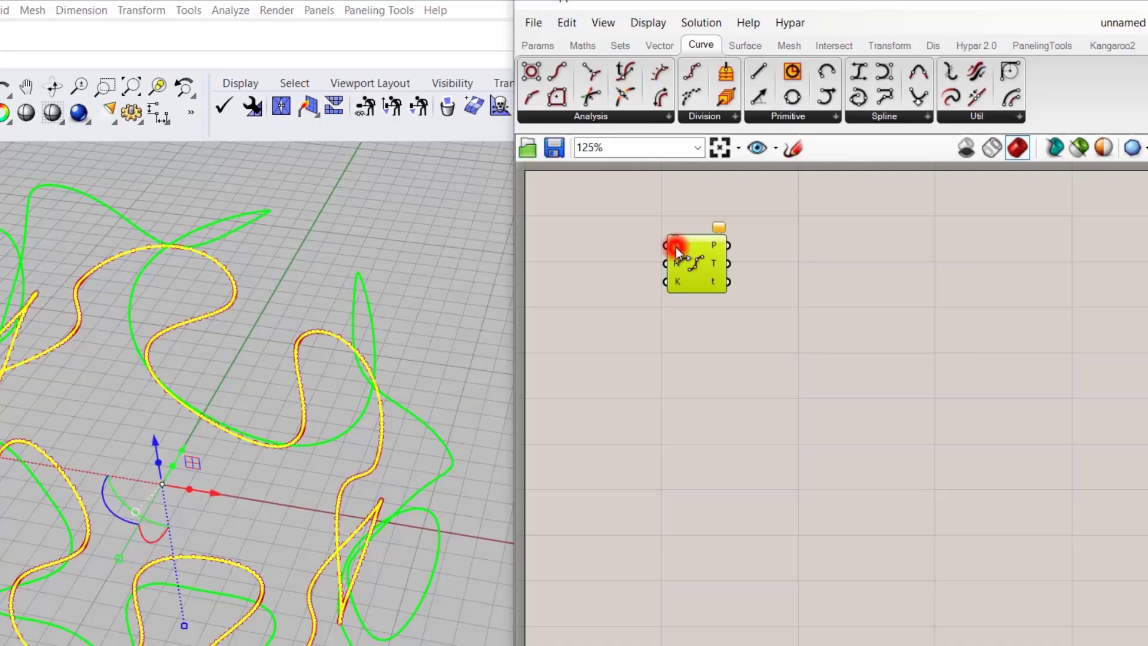
click(338, 27)
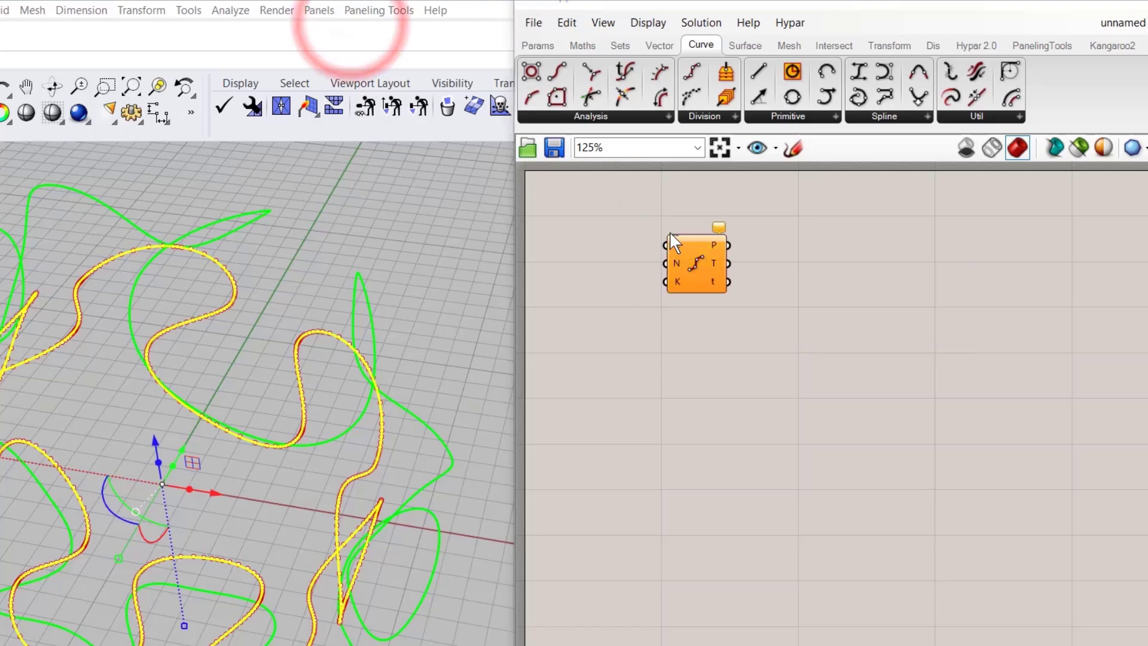
- Assign the green wave curve as the curve input of the Divide Curve component and reposition the component on the canvas
click(323, 222)
click(254, 210)
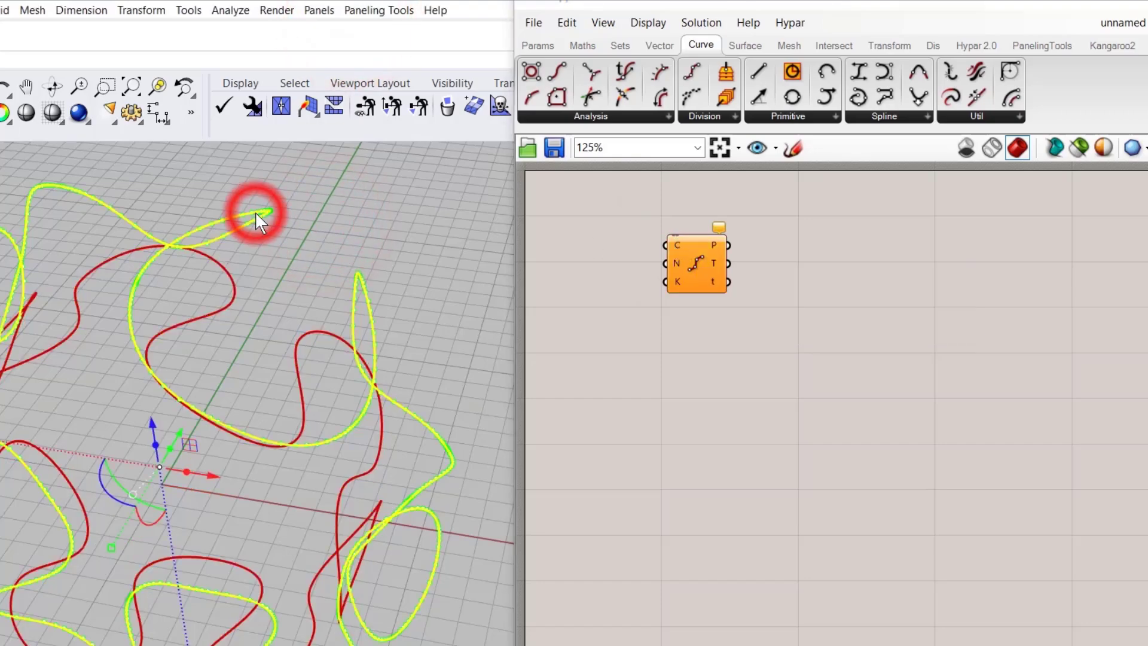
right_click(677, 245)
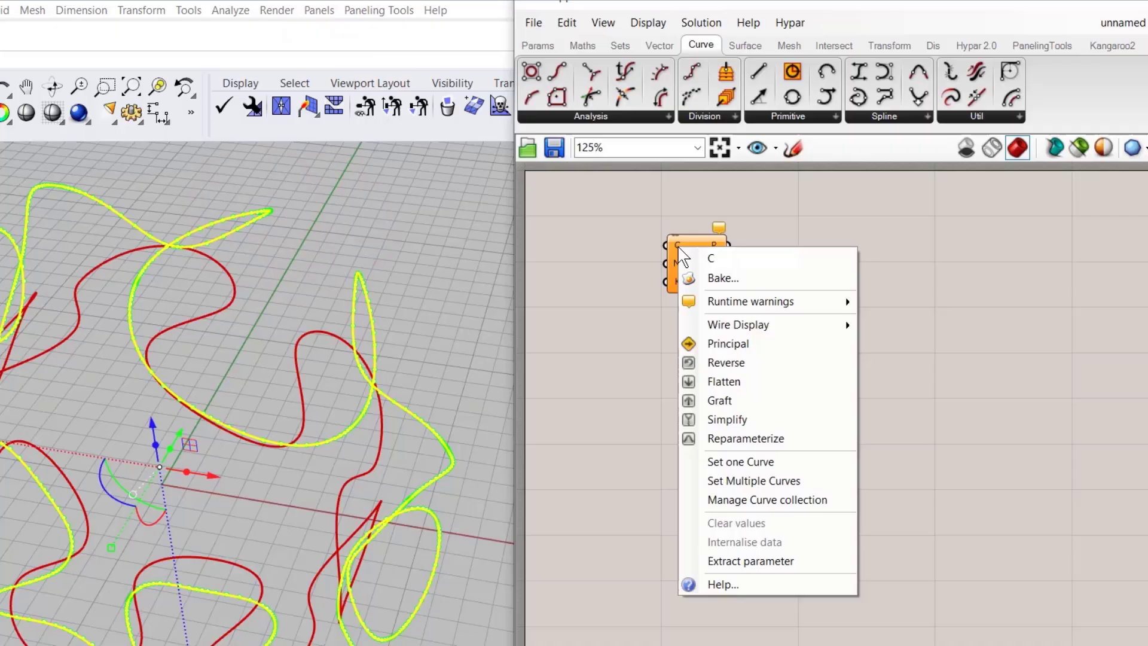
click(762, 462)
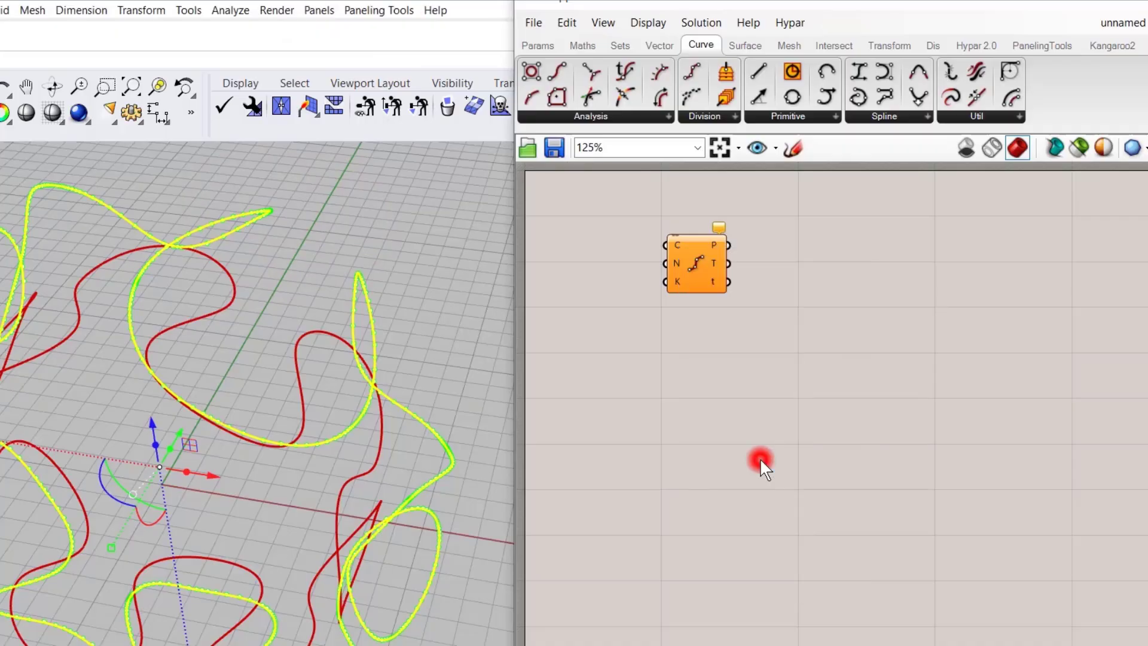
click(392, 221)
click(231, 222)
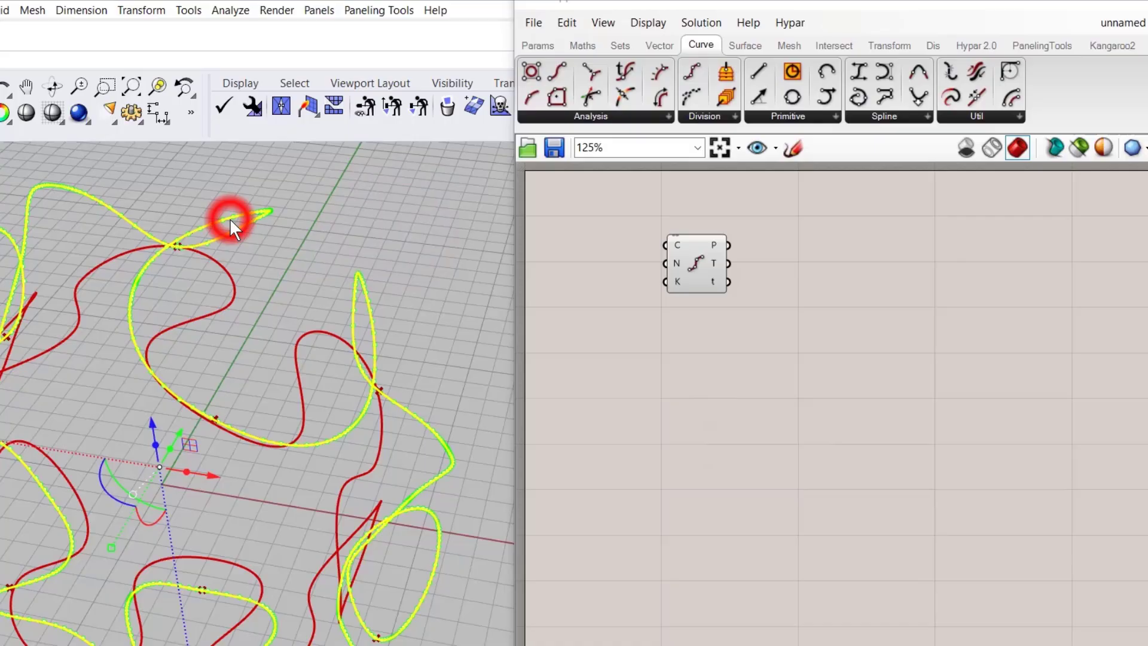
click(698, 271)
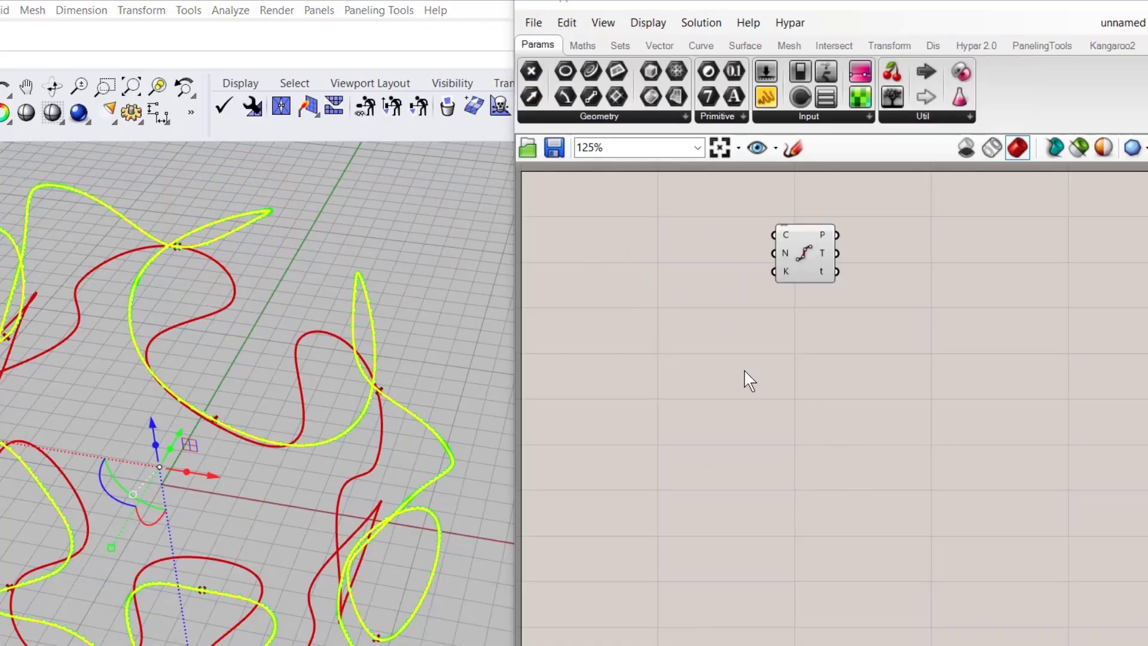
click(744, 372)
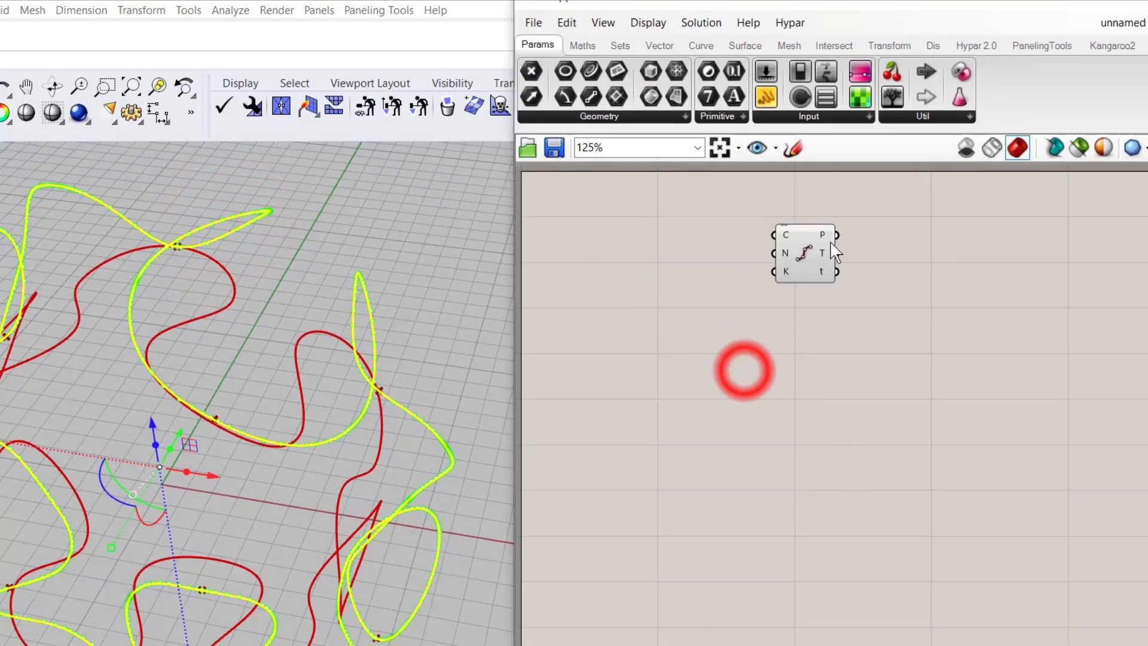
- Add a Number Slider to the canvas beside the Divide Curve component
mouse_move(786, 252)
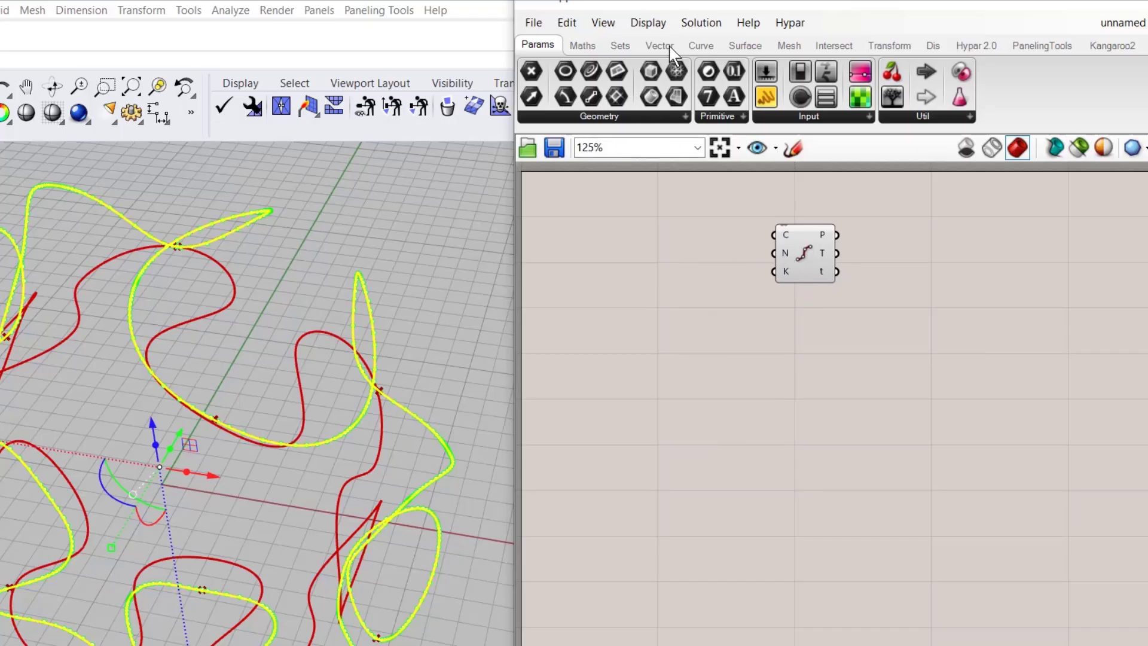
click(818, 117)
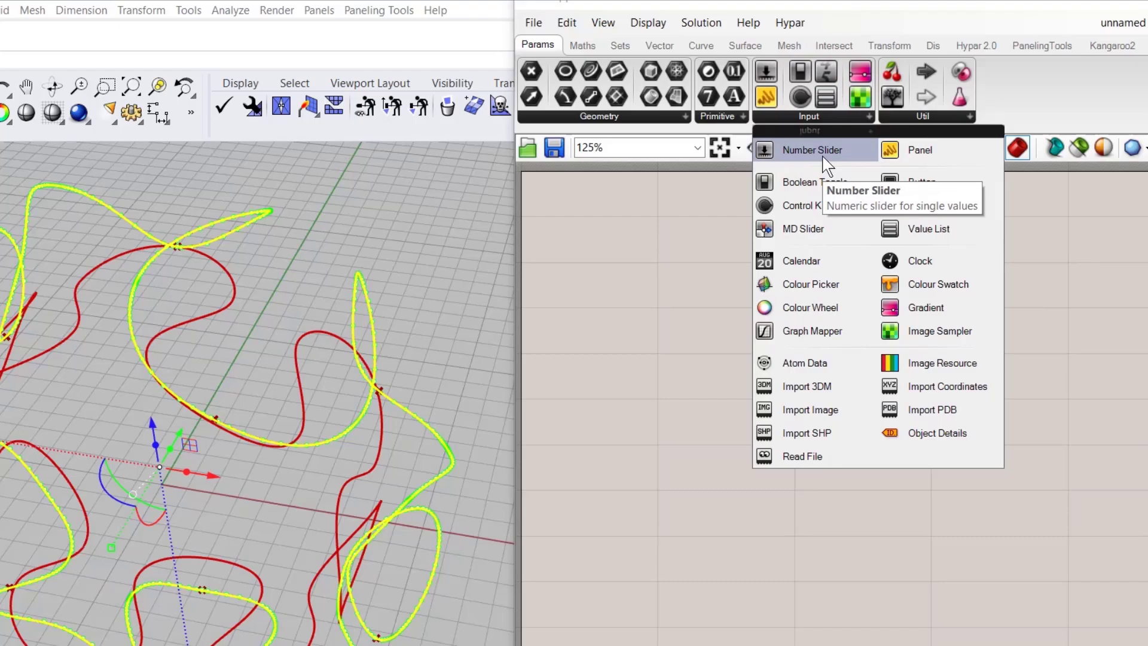
drag(826, 155, 726, 303)
click(678, 306)
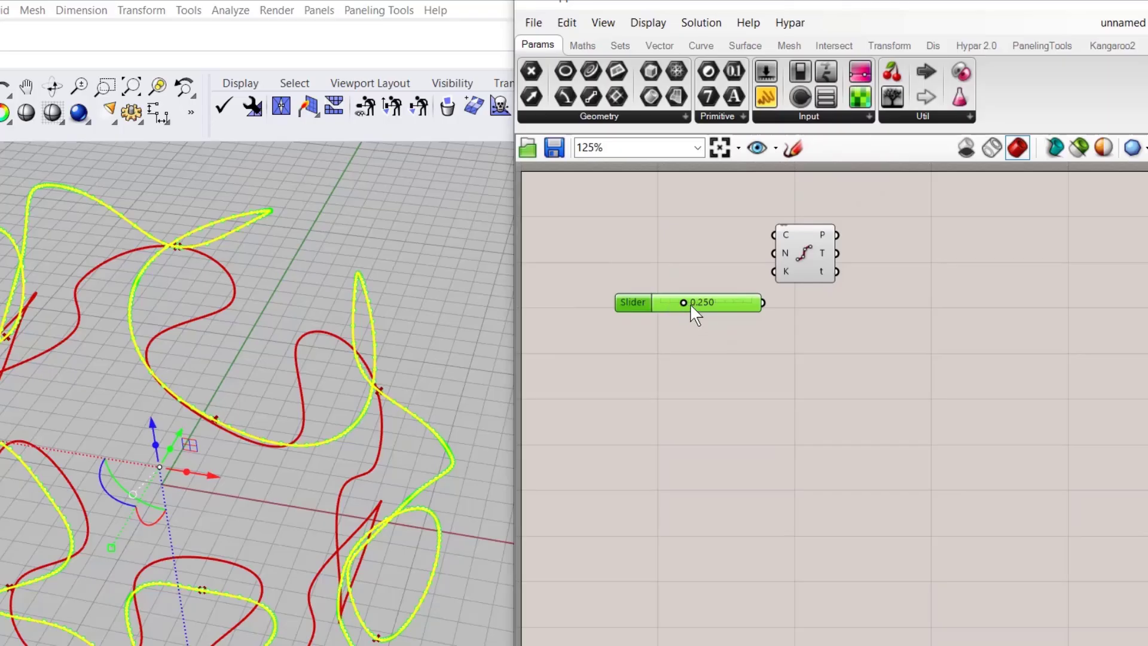
- Configure the number slider with 0 decimal digits, a minimum of 1 and a maximum of 80
double_click(629, 304)
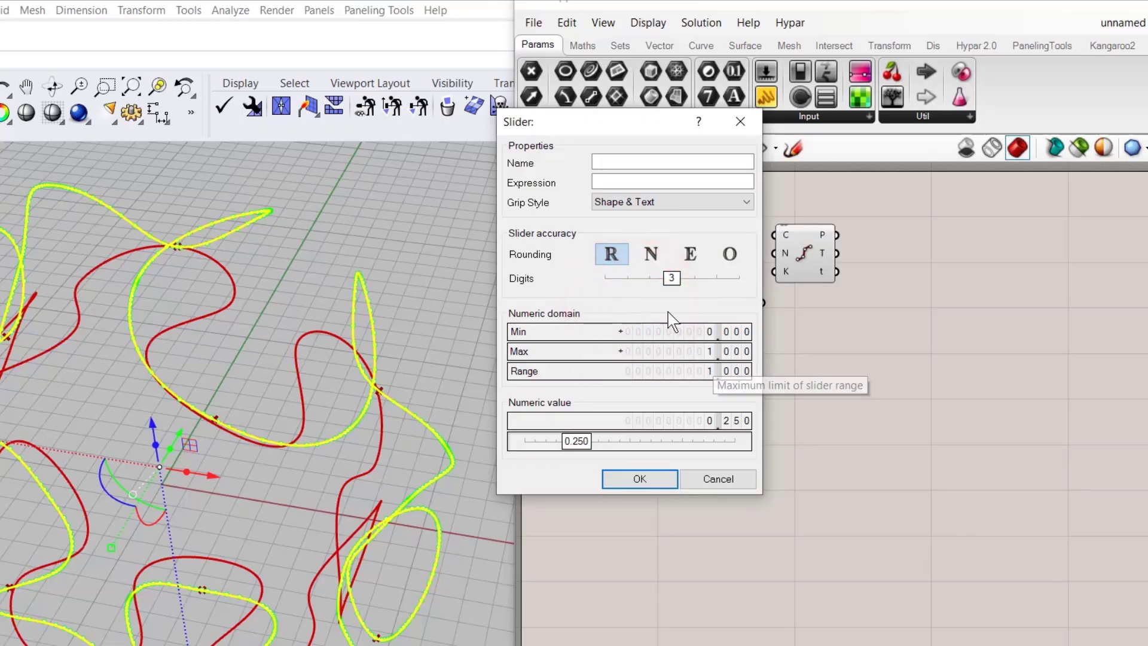
drag(672, 278, 606, 289)
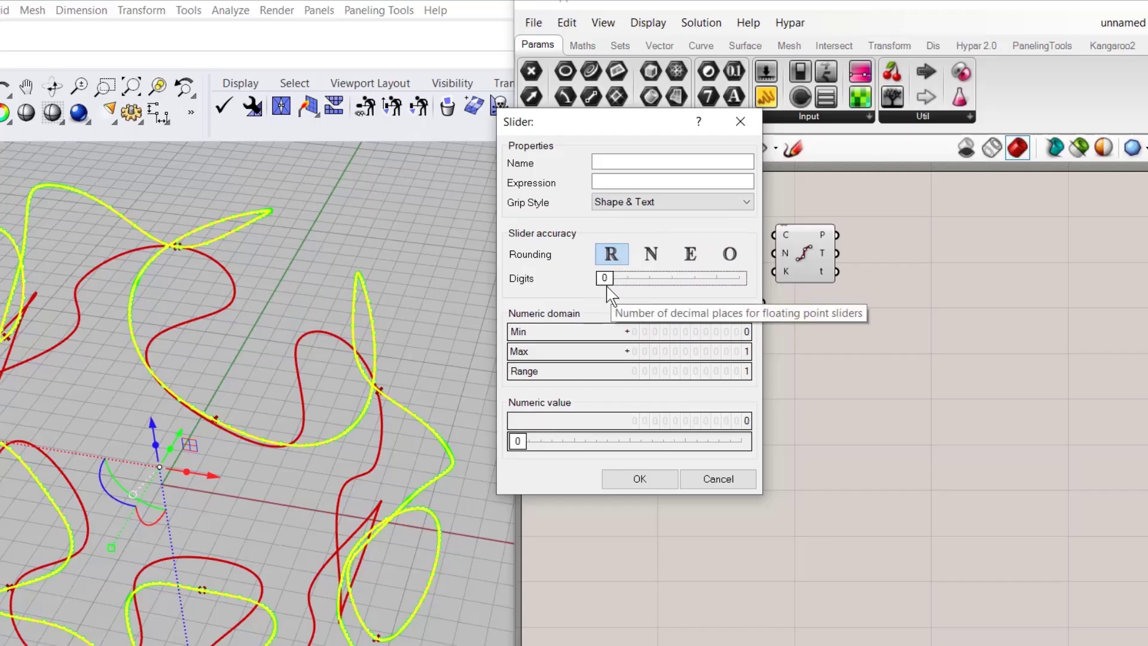
click(742, 331)
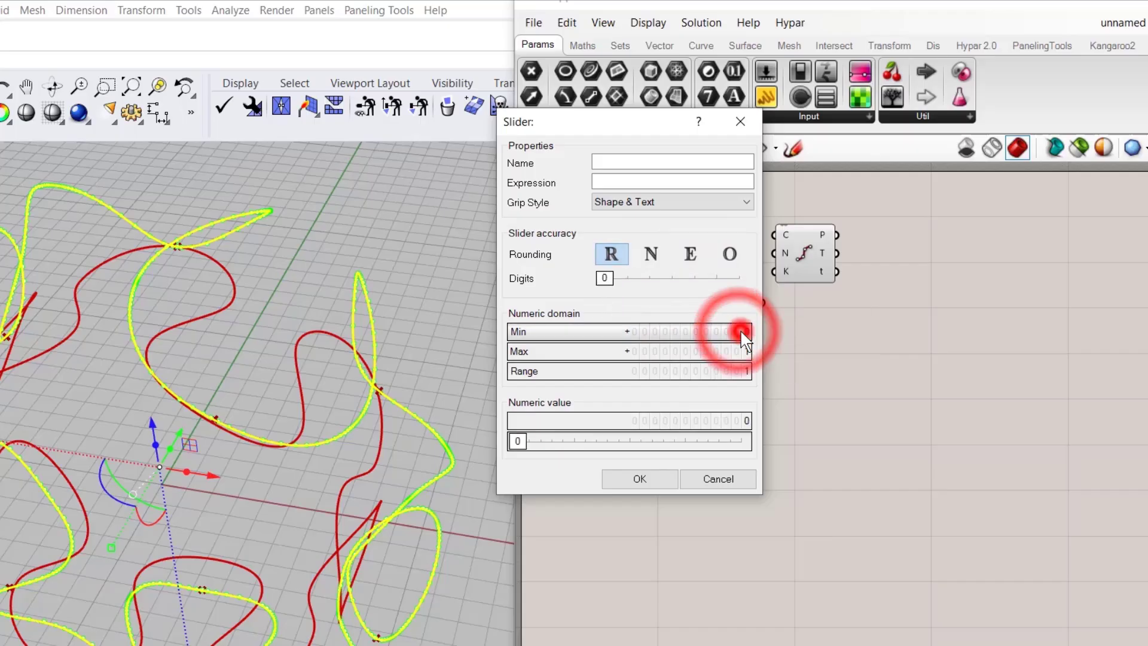
double_click(744, 330)
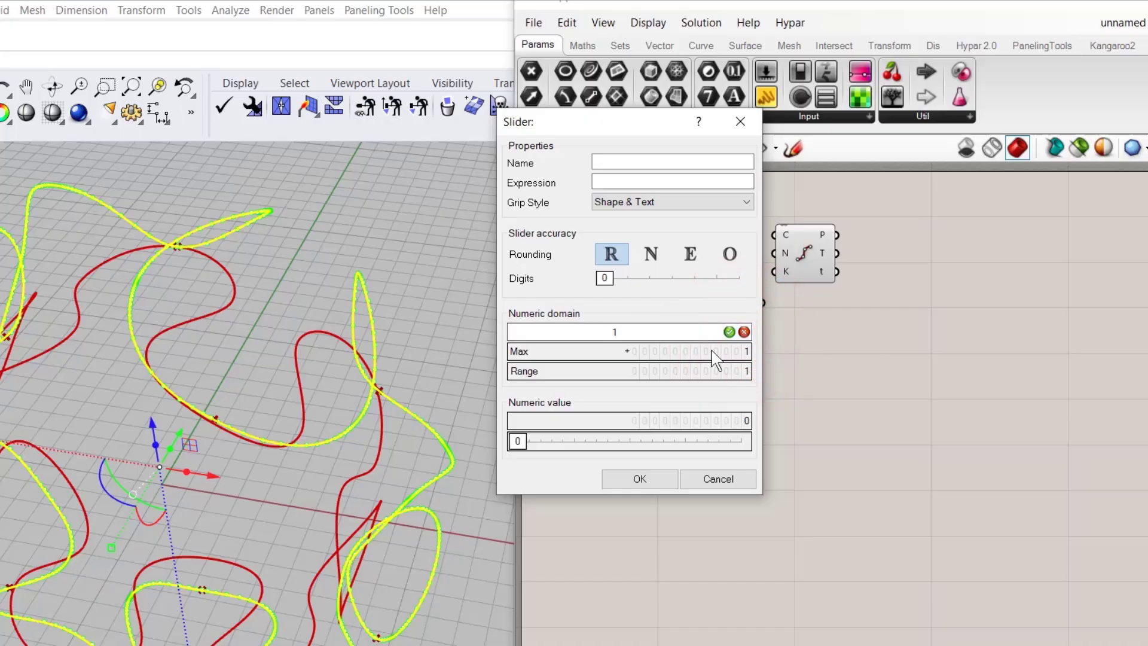
click(729, 331)
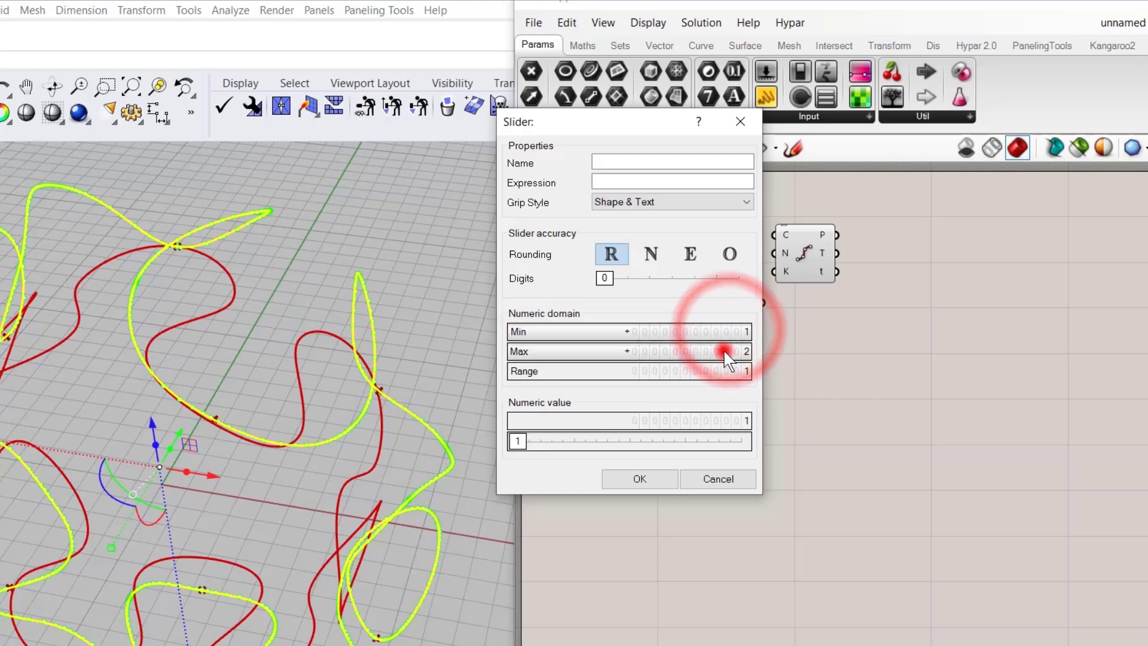
double_click(727, 350)
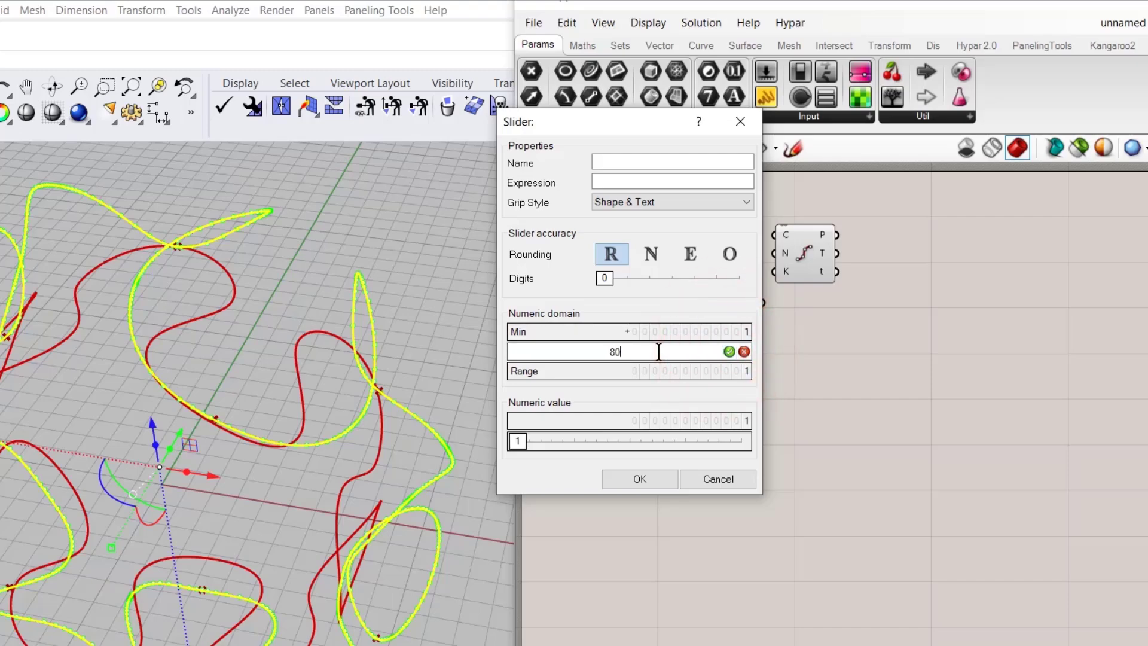
click(674, 372)
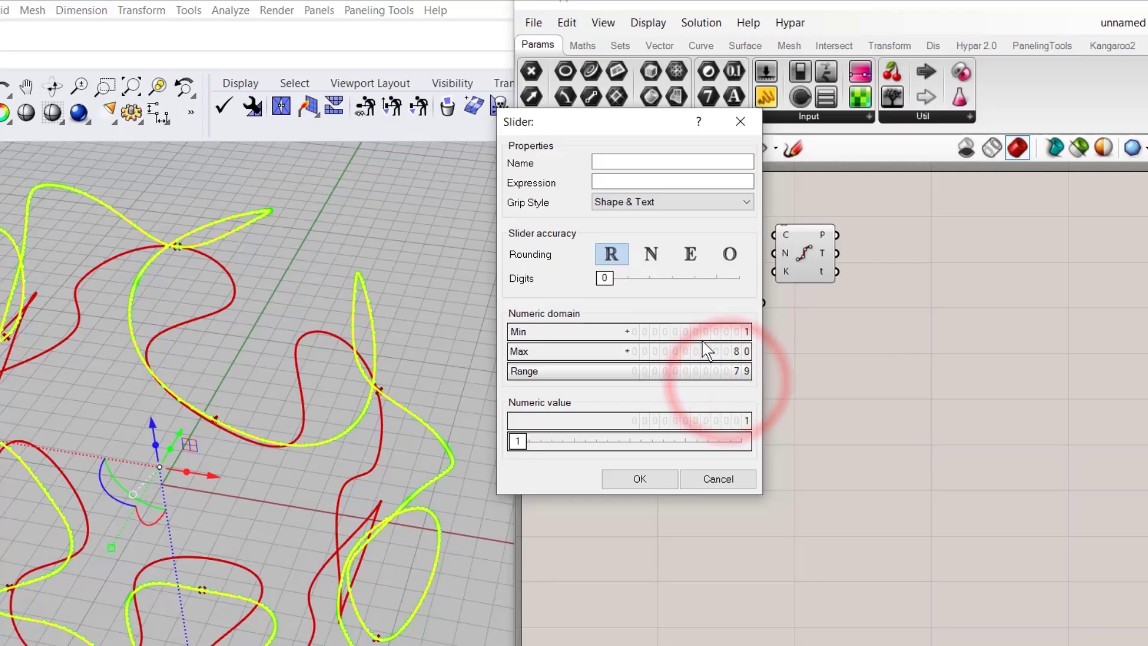
click(659, 476)
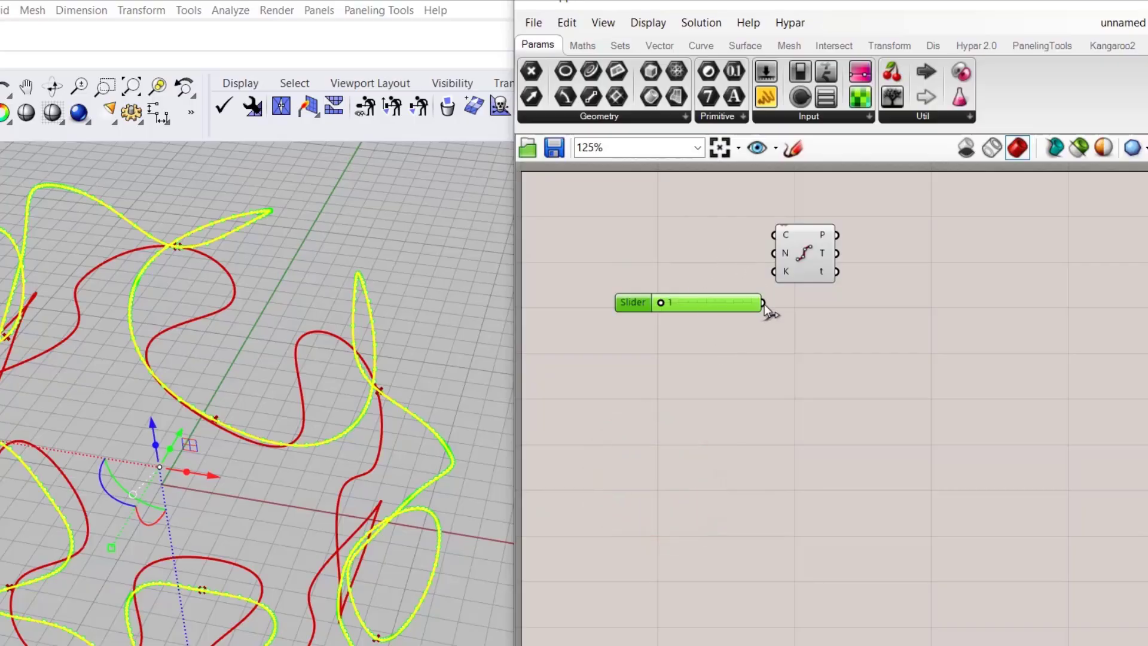
- Place the slider near the Divide Curve component and connect it to the component's N (count) input
drag(736, 303, 745, 267)
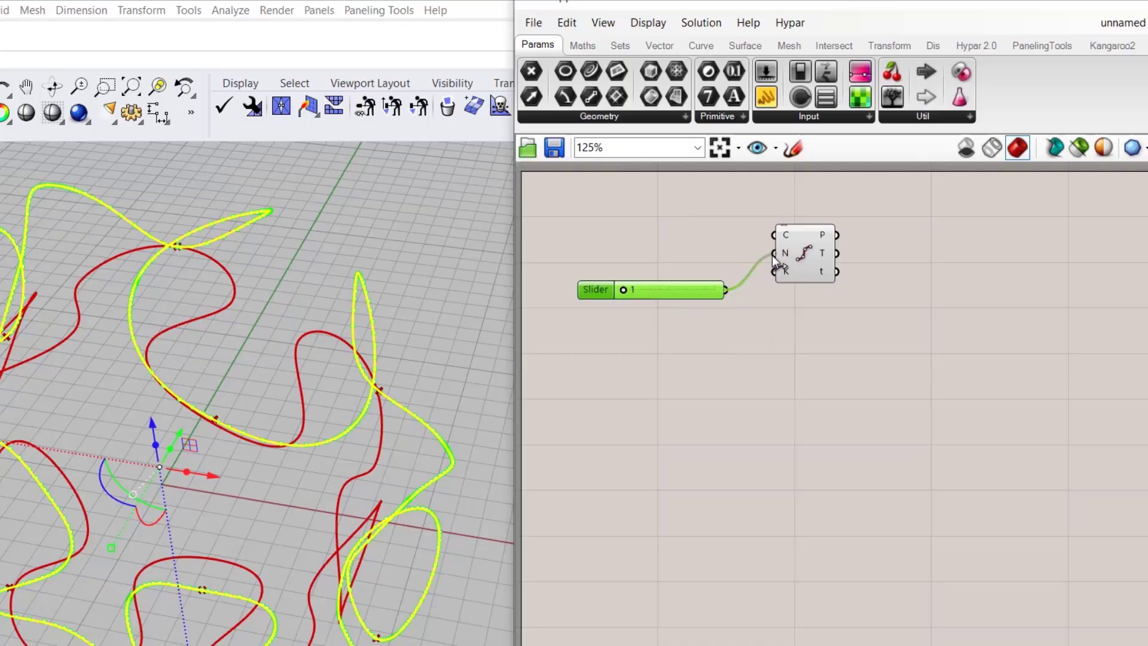
drag(773, 255, 774, 256)
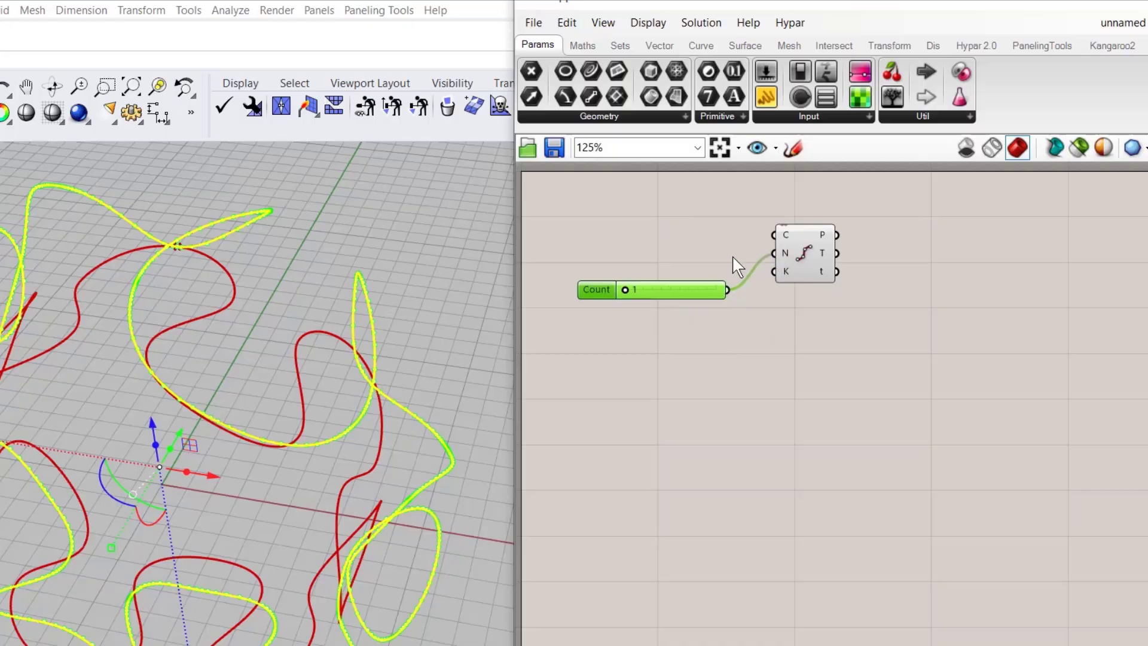
click(400, 226)
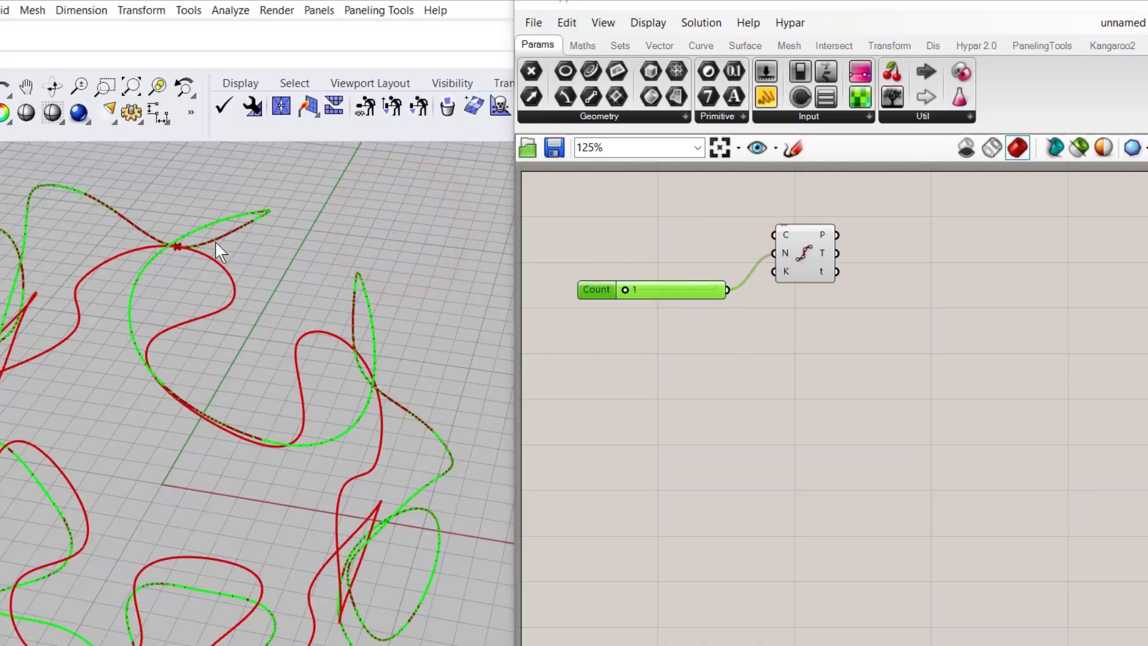
scroll(180, 252, up, 5)
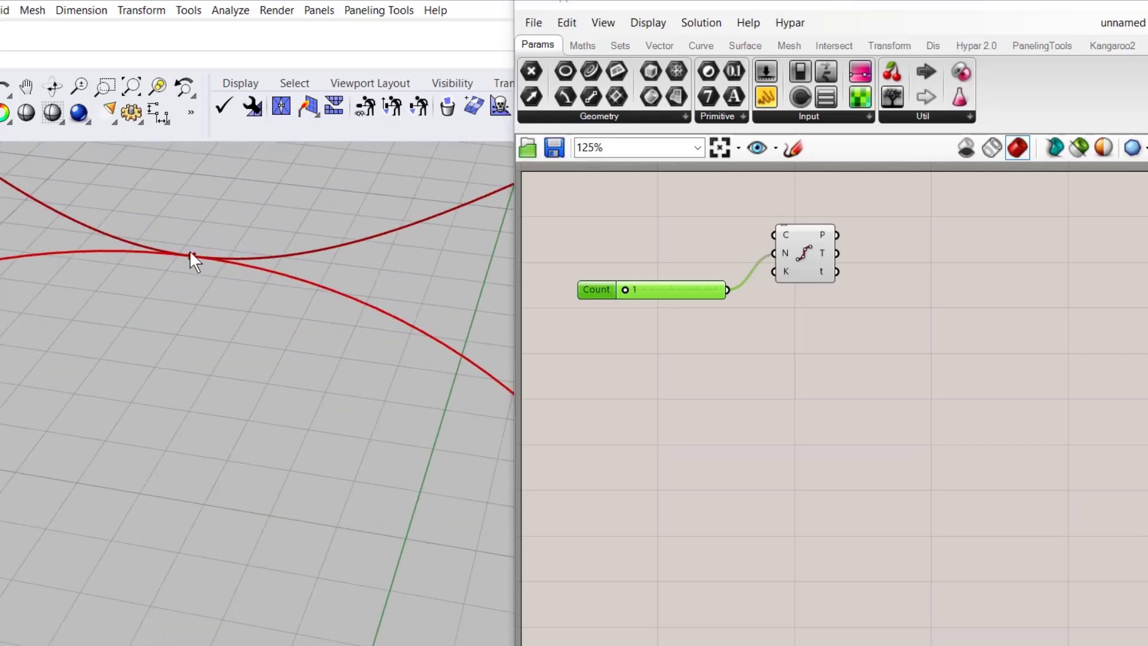
scroll(203, 261, down, 6)
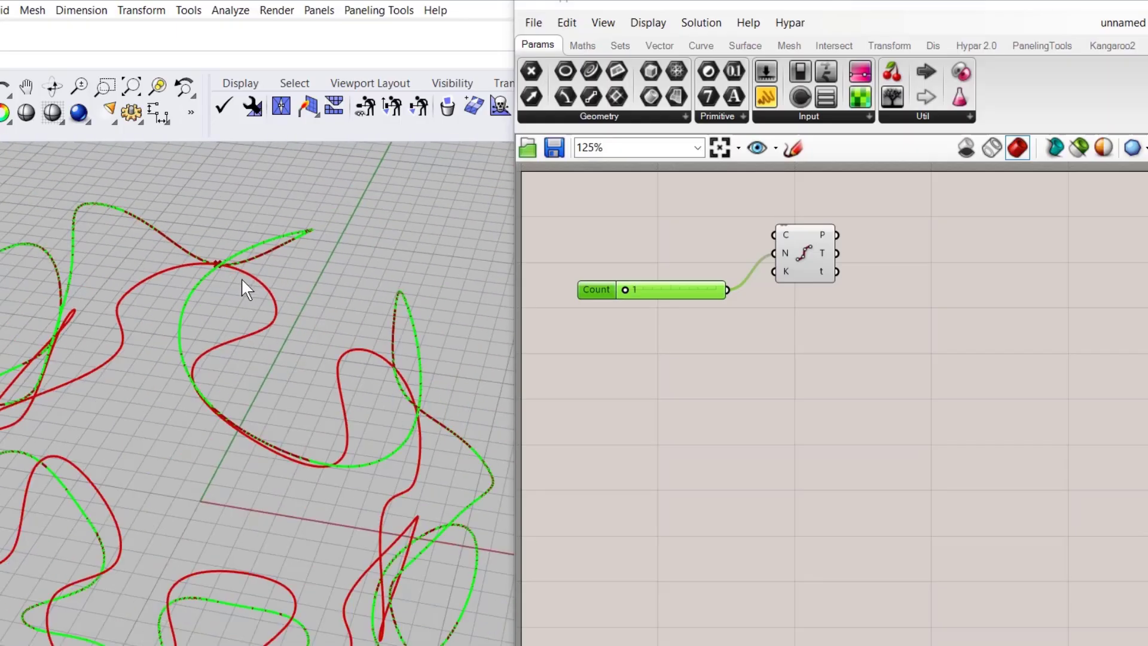
- Set the Count slider to 60 divisions for the green wave curve and shift the slider slightly away from the component
drag(626, 290, 694, 292)
scroll(261, 266, up, 2)
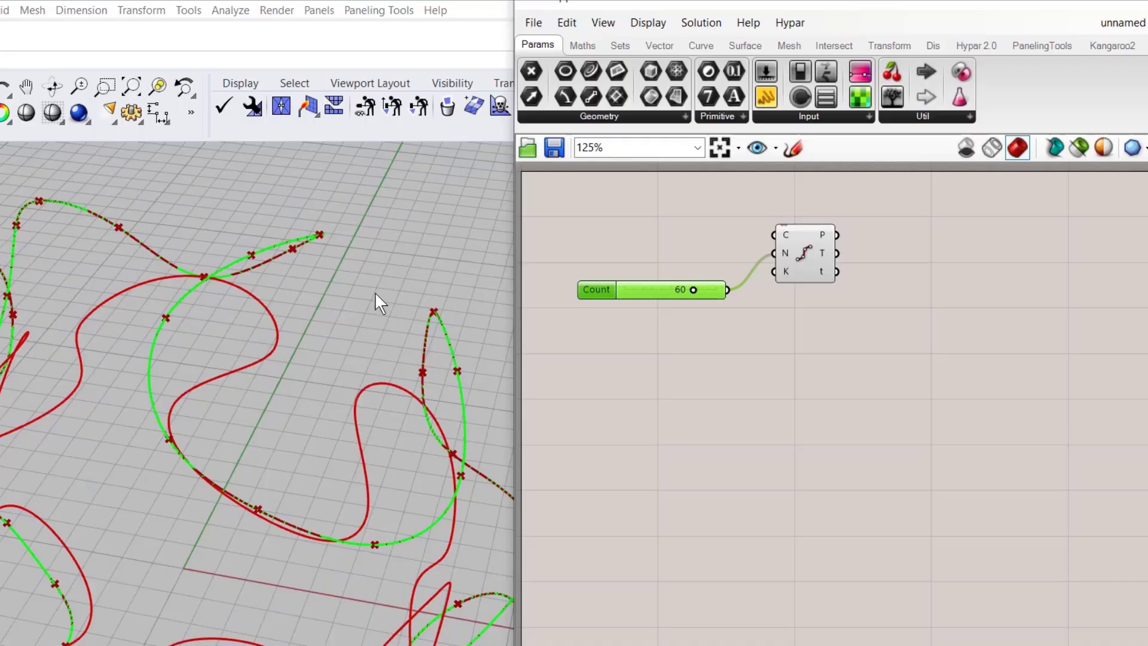
scroll(367, 256, down, 3)
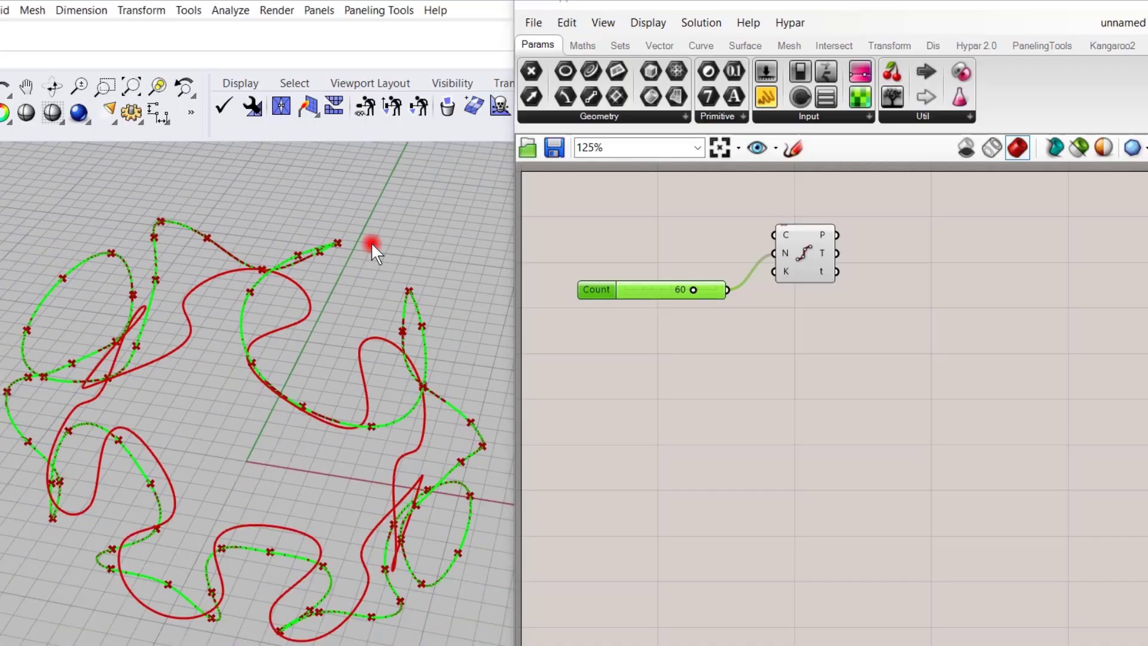
click(366, 249)
drag(665, 294, 644, 287)
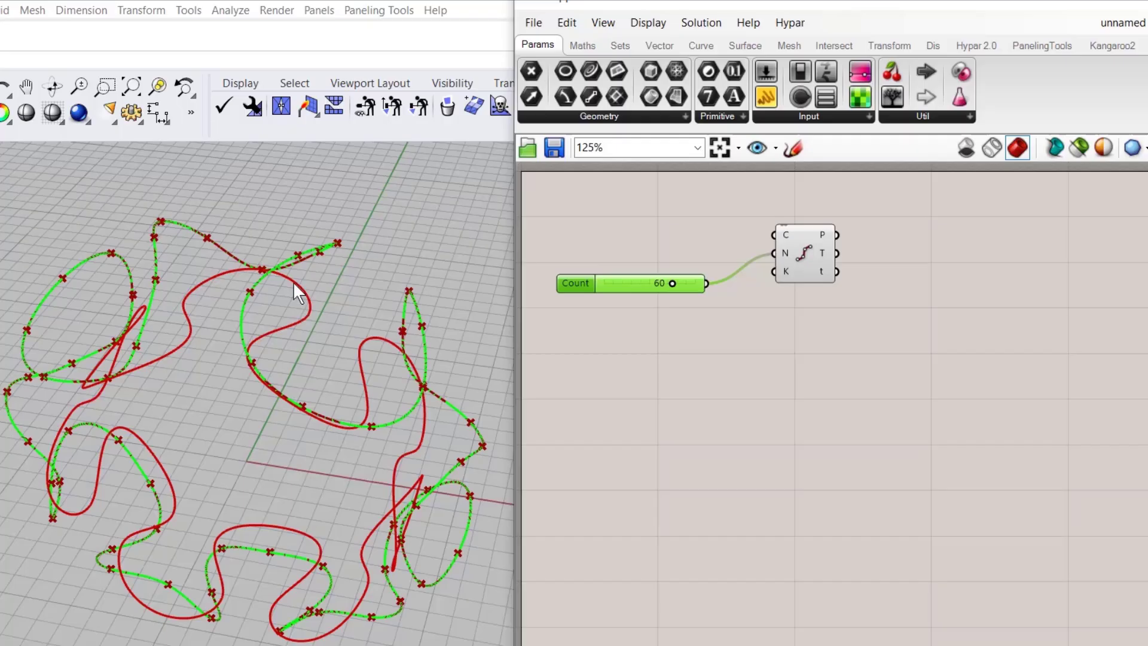
click(830, 391)
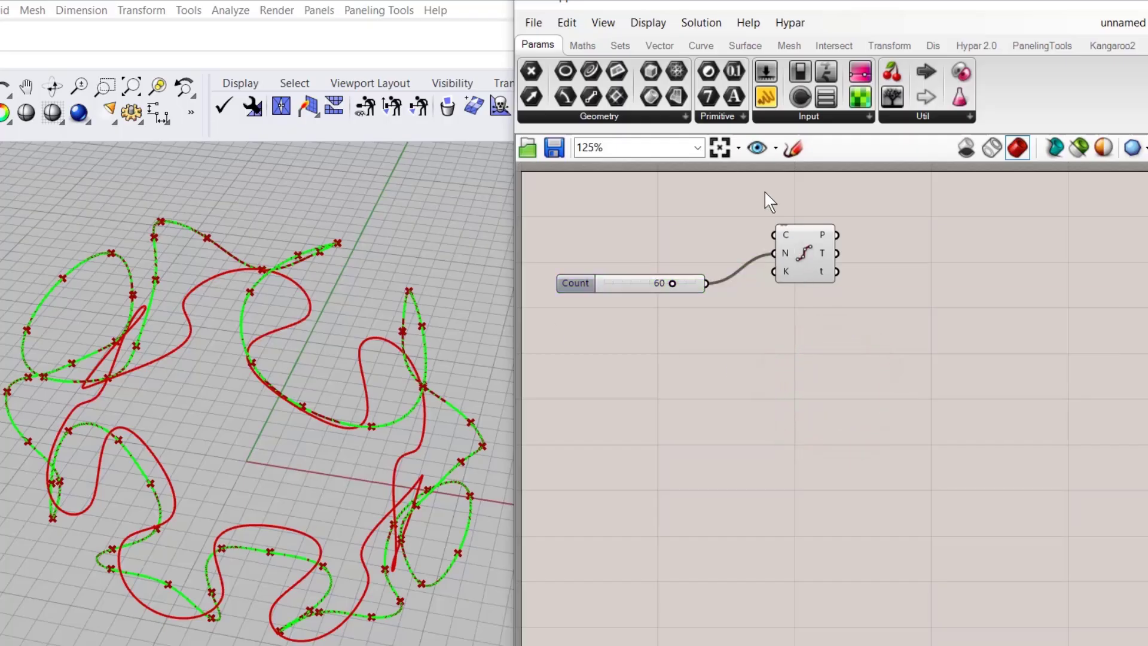
- Add a second Divide Curve component below the first and assign the red wave curve as its curve input
click(701, 44)
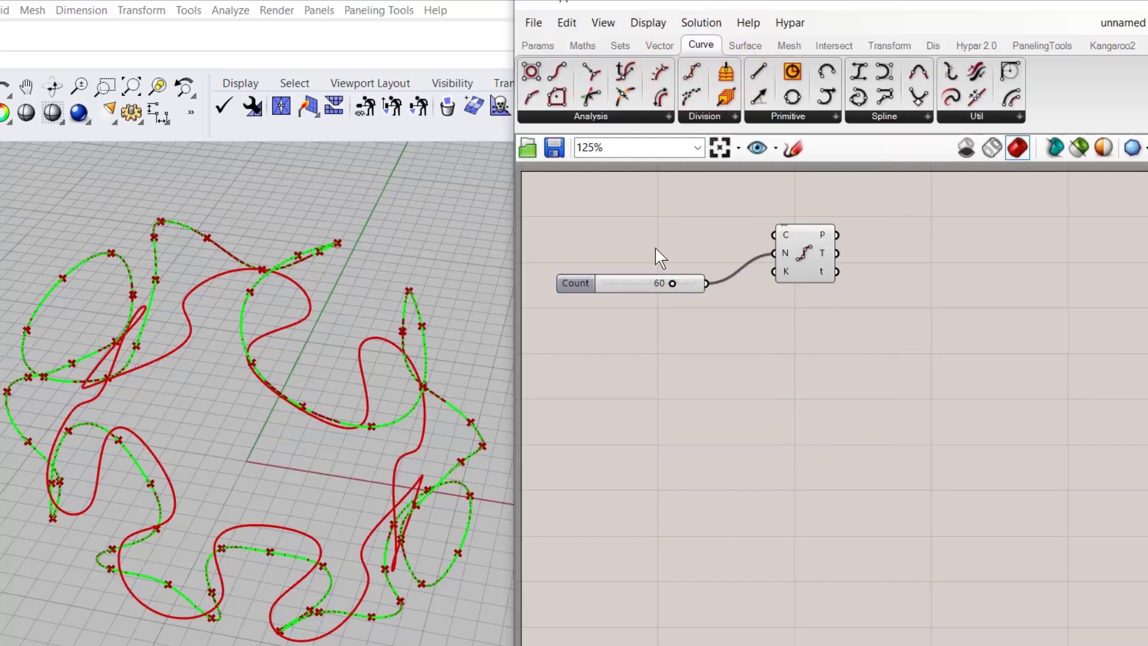
drag(692, 72, 805, 375)
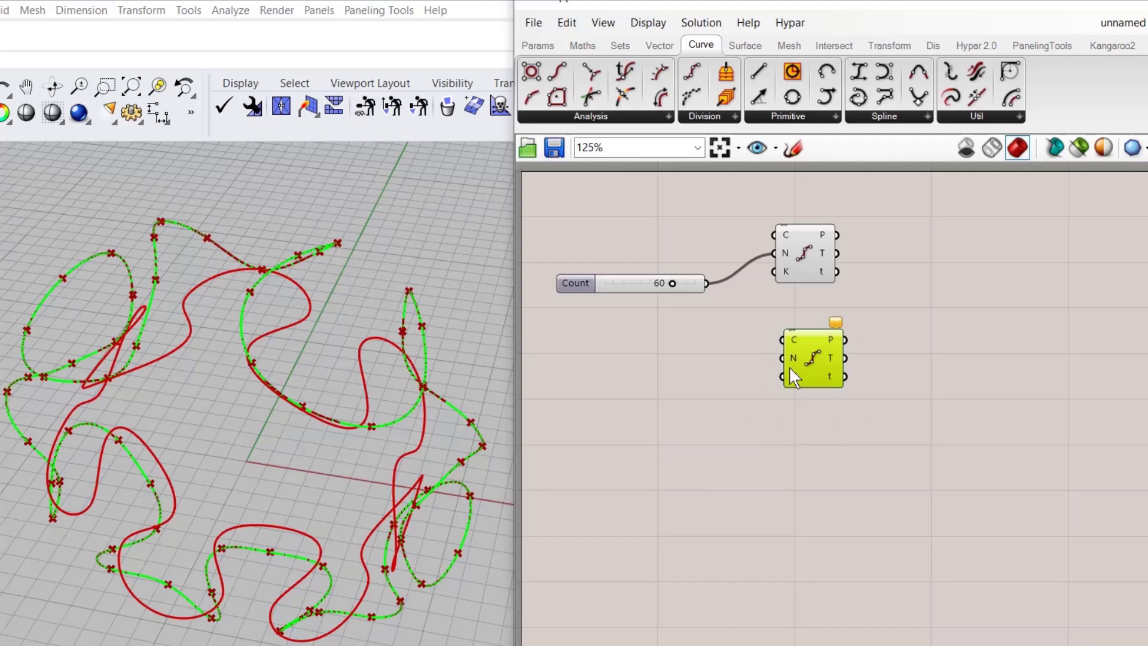
click(309, 312)
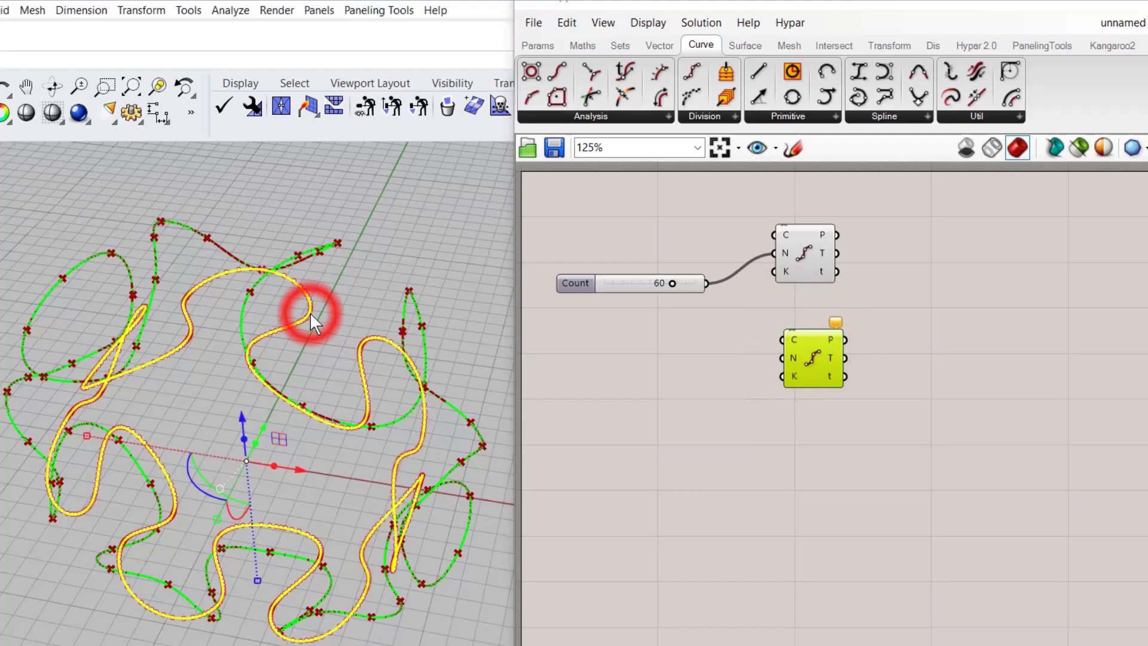
right_click(796, 342)
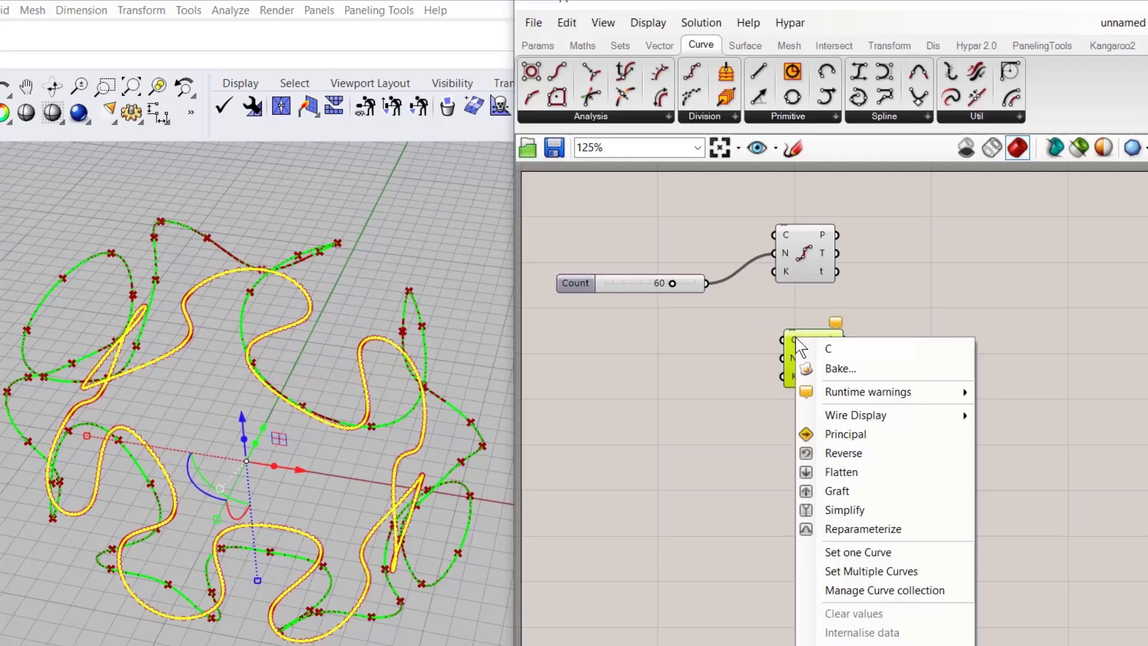
click(869, 552)
click(749, 460)
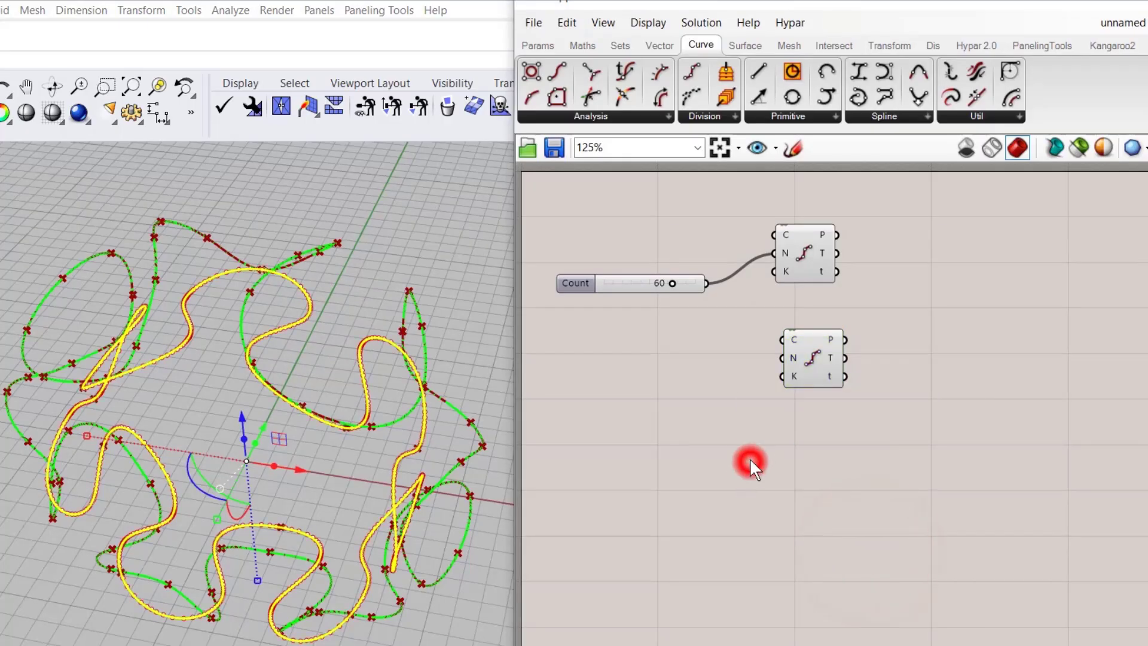
- Connect the Count slider to the second Divide Curve's N input as well and set the shared count to 44
drag(704, 288, 780, 359)
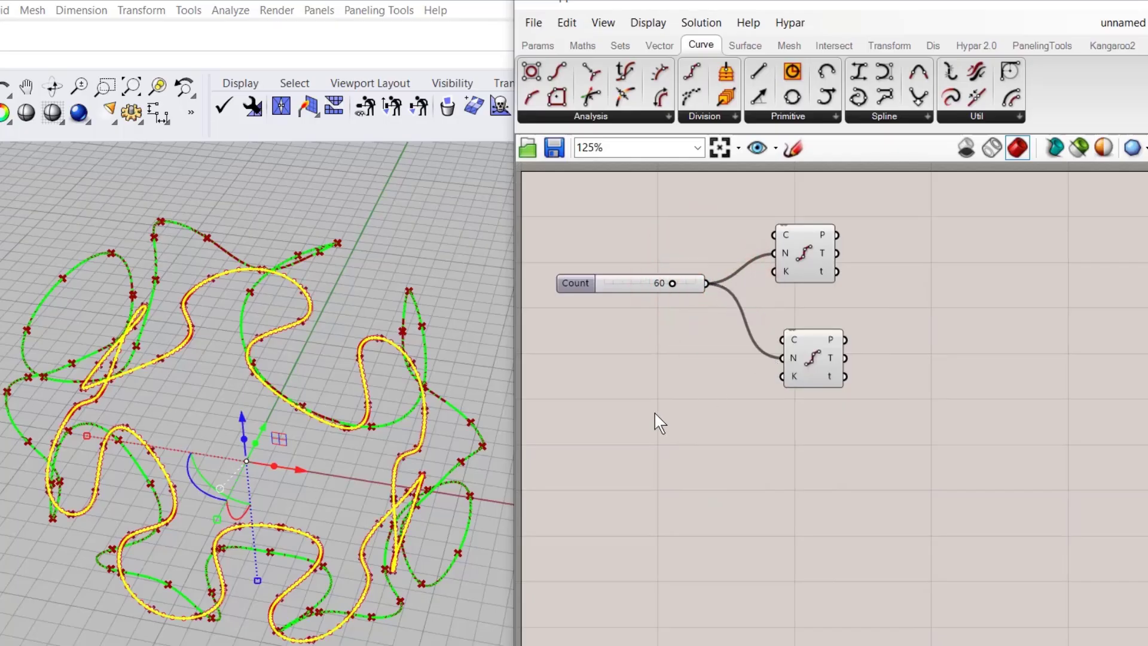
click(396, 238)
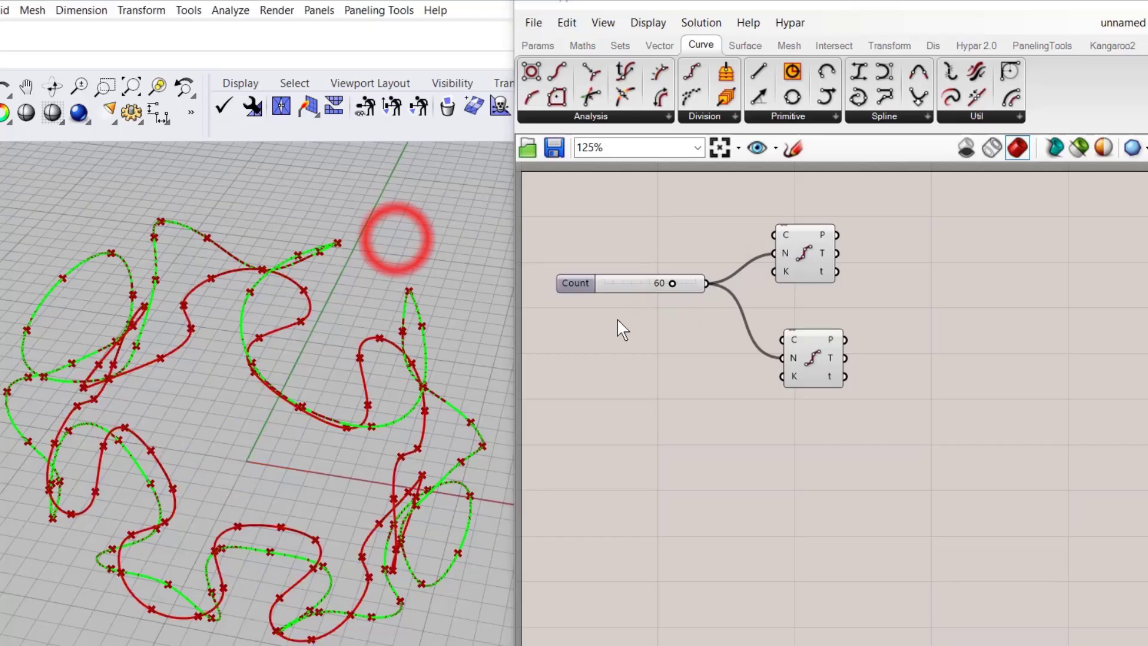
drag(671, 284, 648, 288)
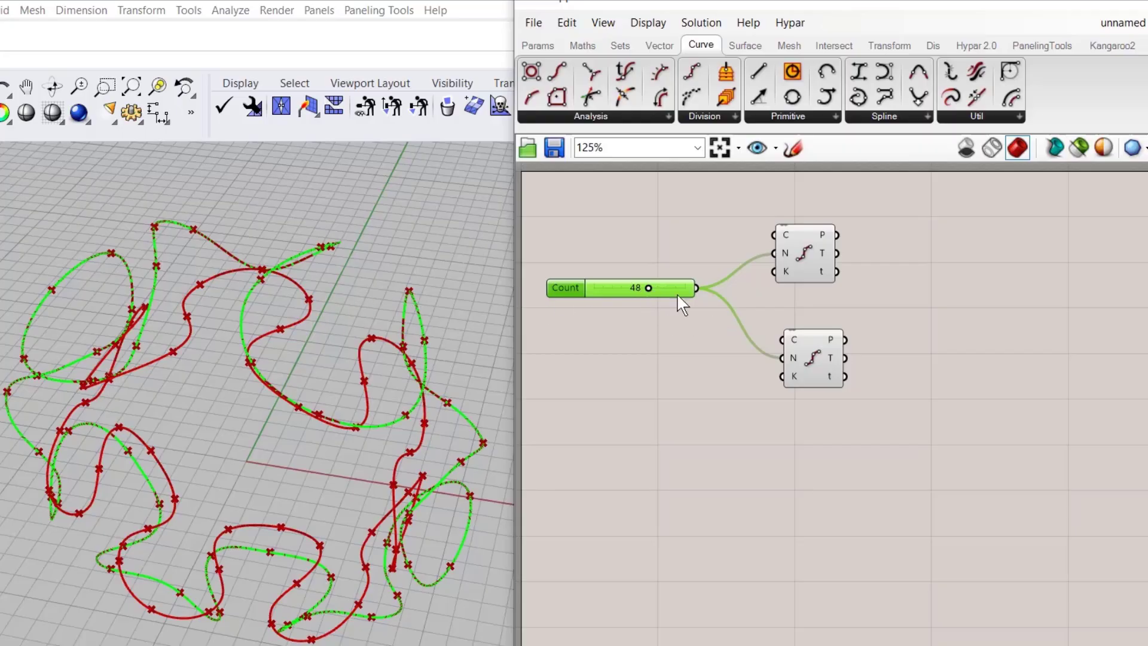
mouse_move(643, 290)
mouse_down()
mouse_move(657, 288)
mouse_move(674, 311)
mouse_up()
click(650, 239)
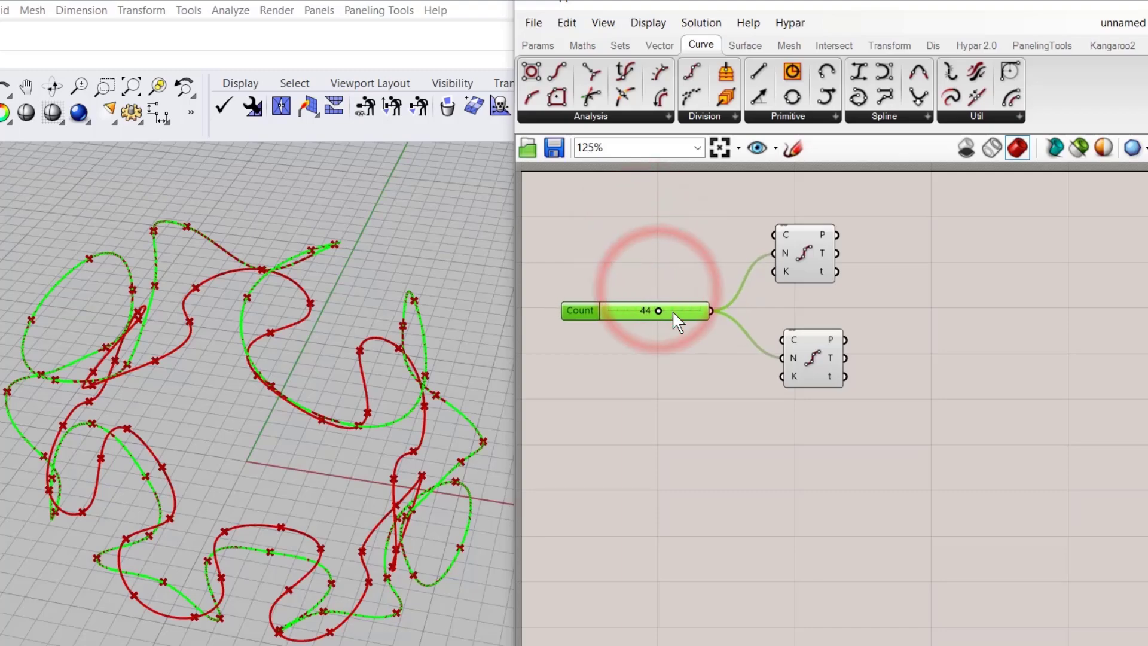
- Align the second Divide Curve component directly beneath the first and reduce the shared Count to 11
scroll(326, 299, up, 10)
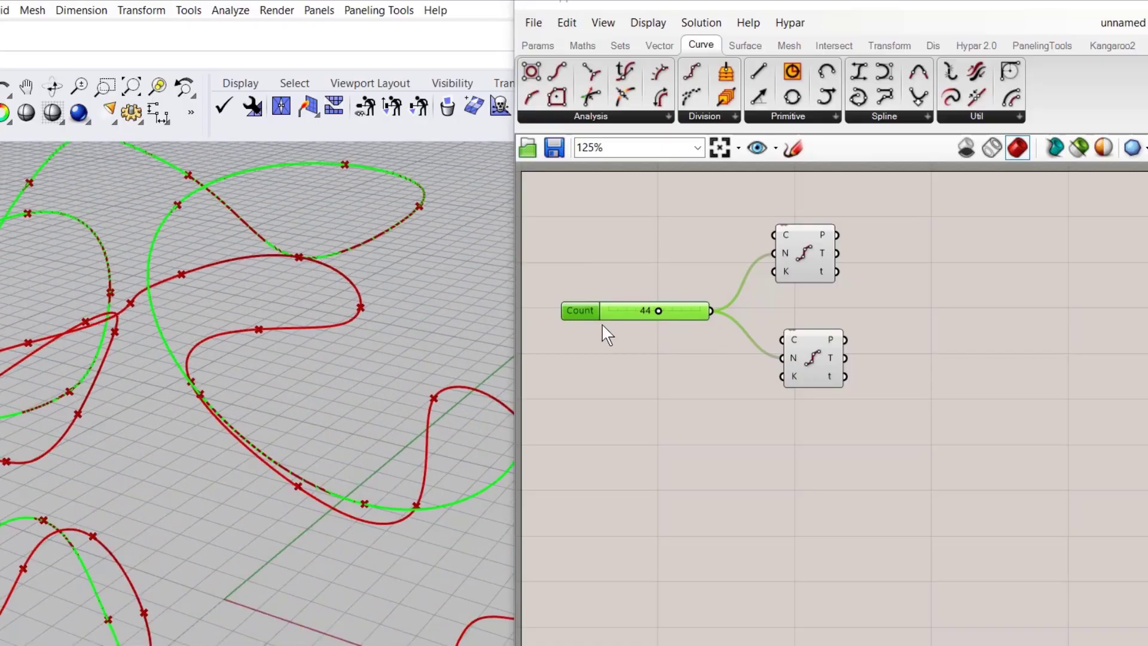
drag(808, 343, 799, 346)
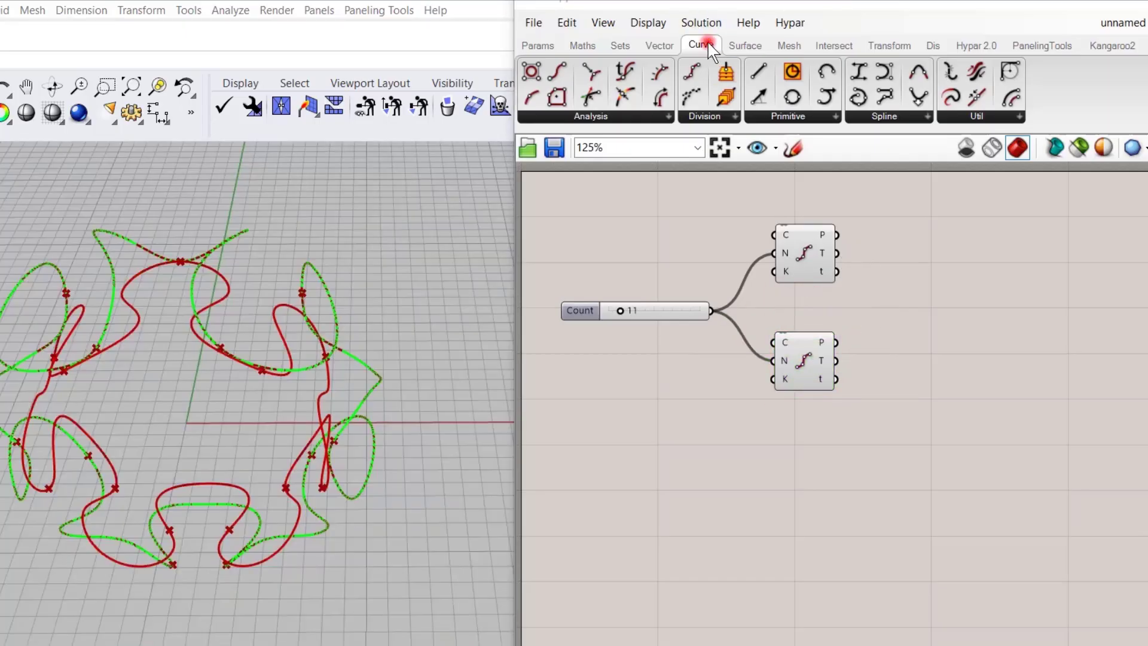
- Add a Line component that creates lines between two points, placed beyond the output side of the two Divide Curve components
click(704, 44)
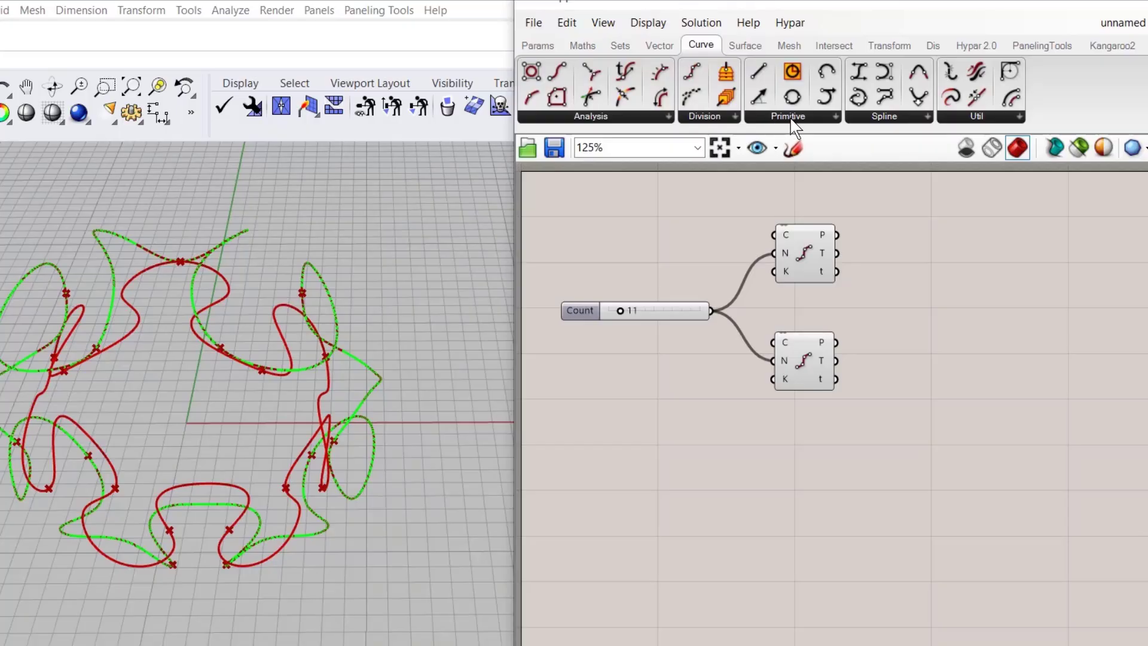
click(835, 116)
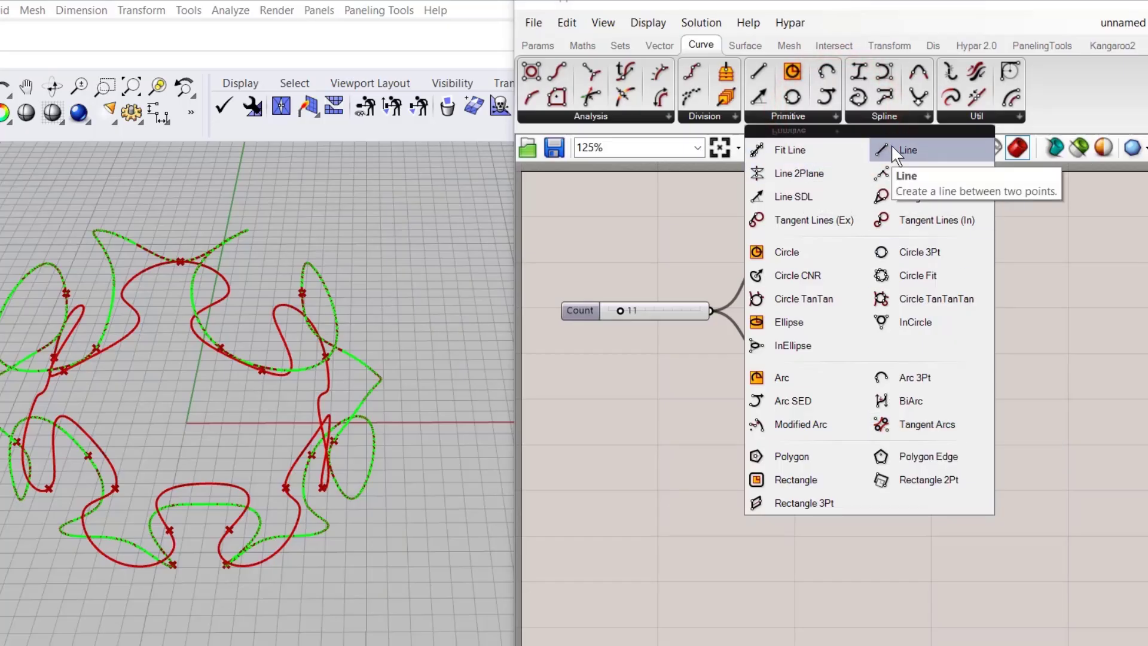
click(916, 149)
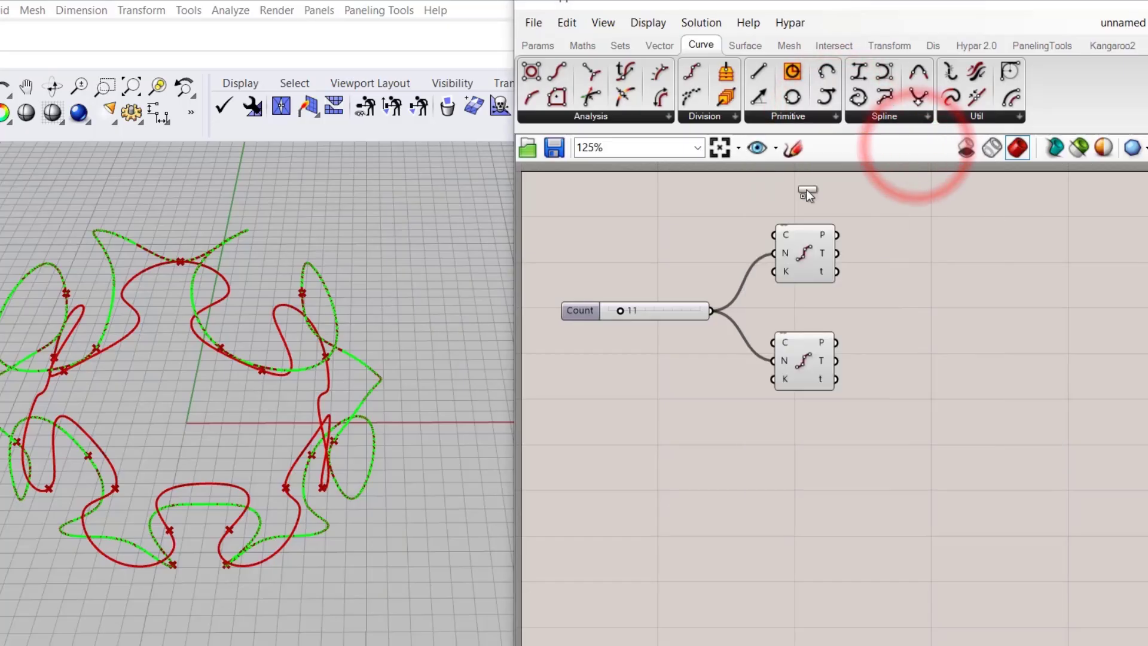
click(935, 306)
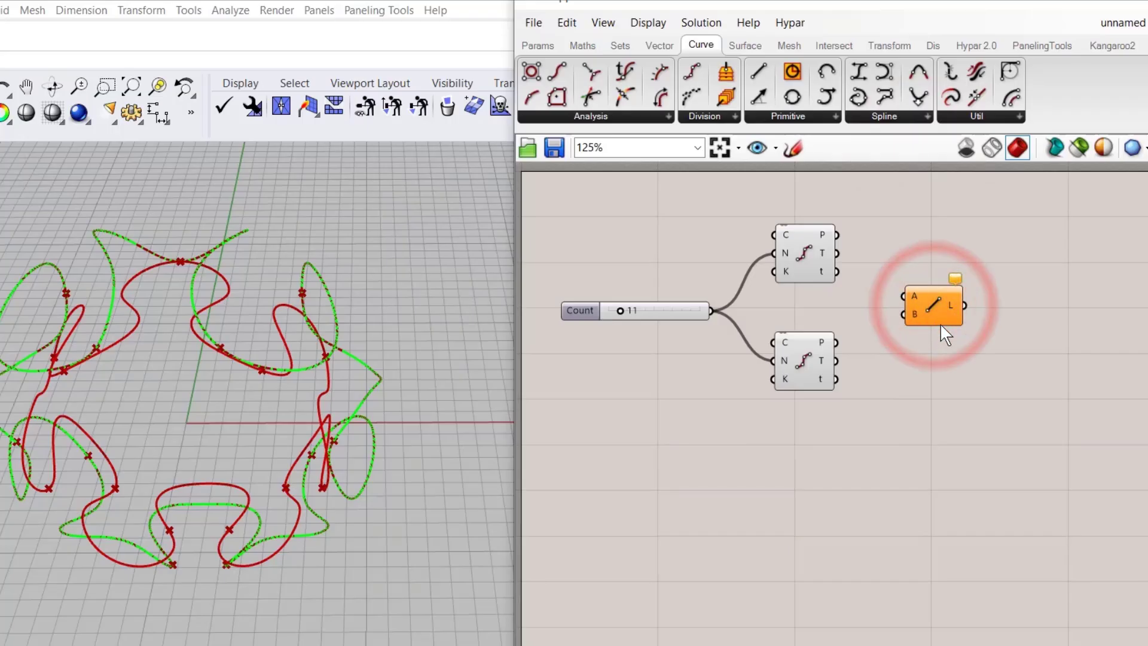
- Set Count to 34 and connect the upper and lower Divide Curve P outputs to the Line component's A and B inputs
mouse_move(825, 236)
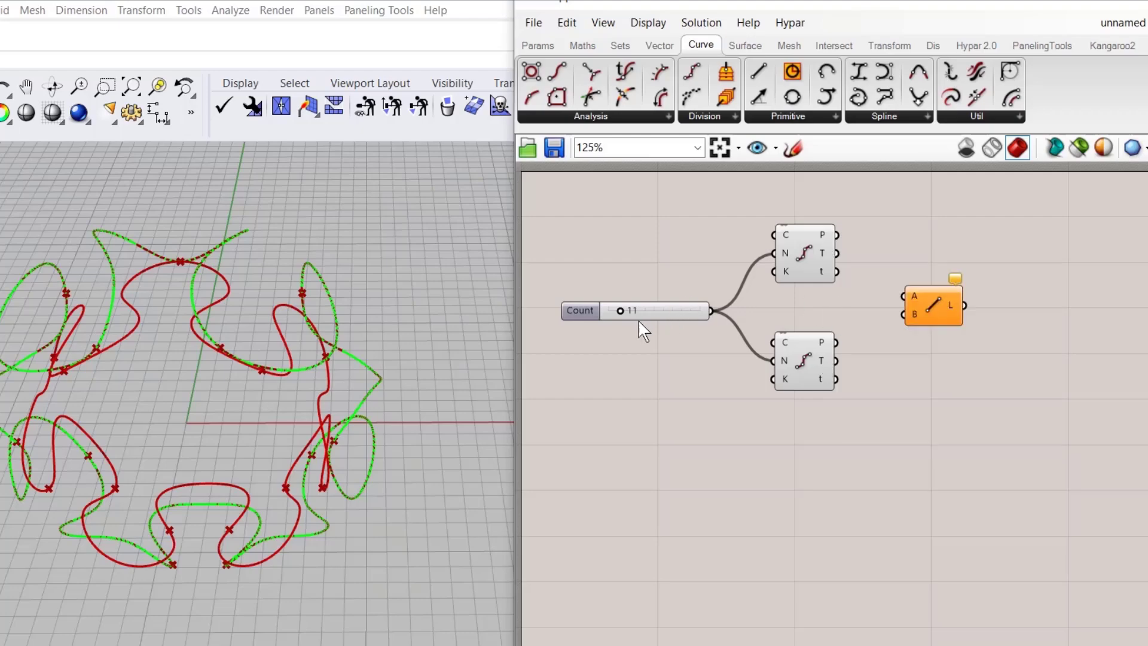
drag(619, 310, 646, 317)
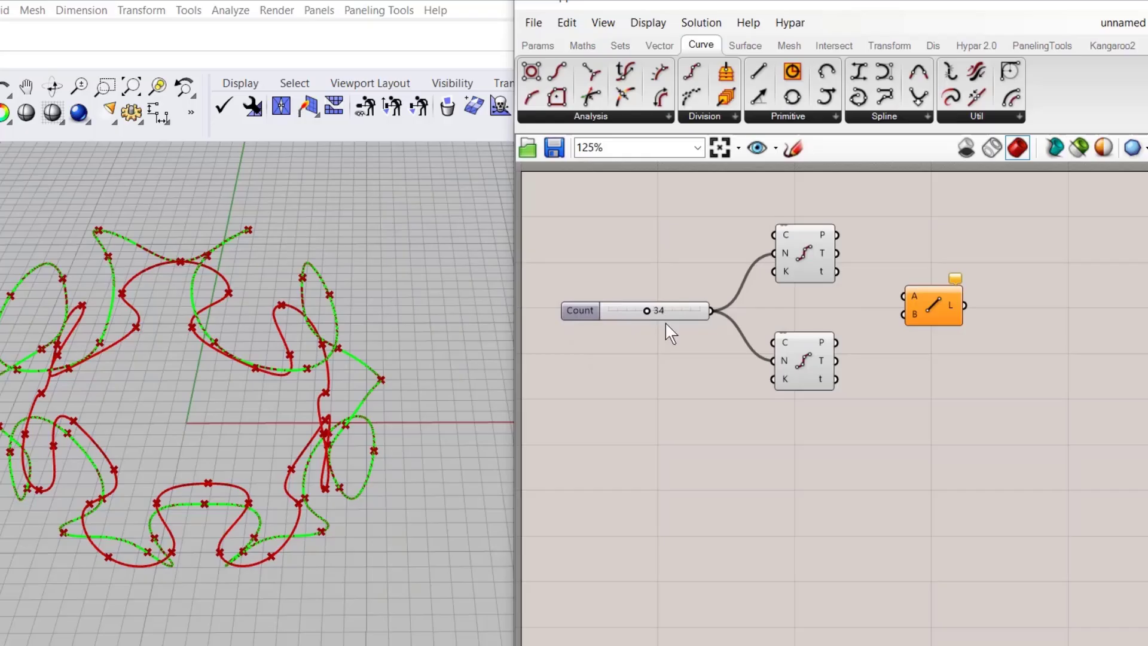
drag(837, 235, 903, 296)
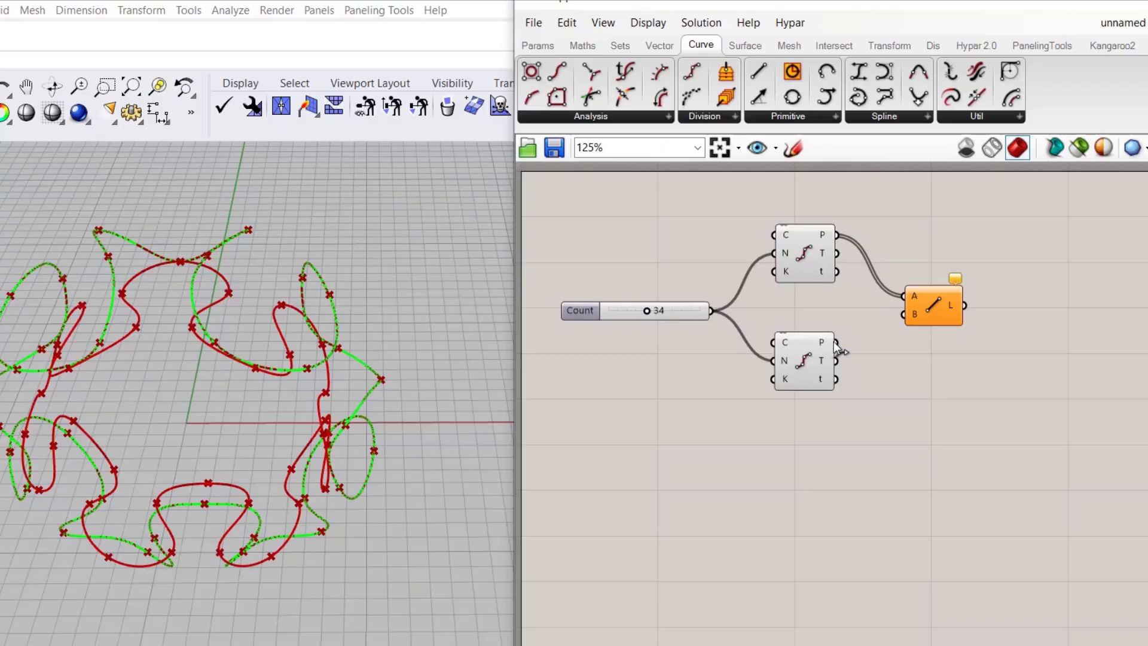
drag(837, 342, 896, 317)
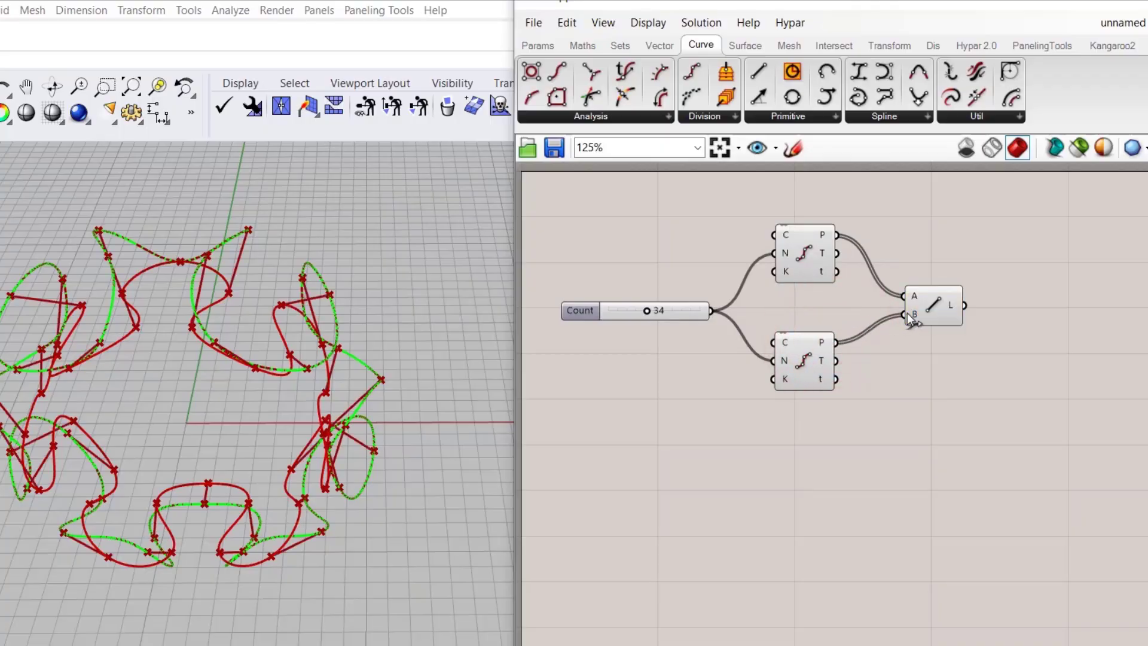
- Check the connecting lines between the wave curves and raise the Count slider to 49
right_drag(506, 359, 541, 303)
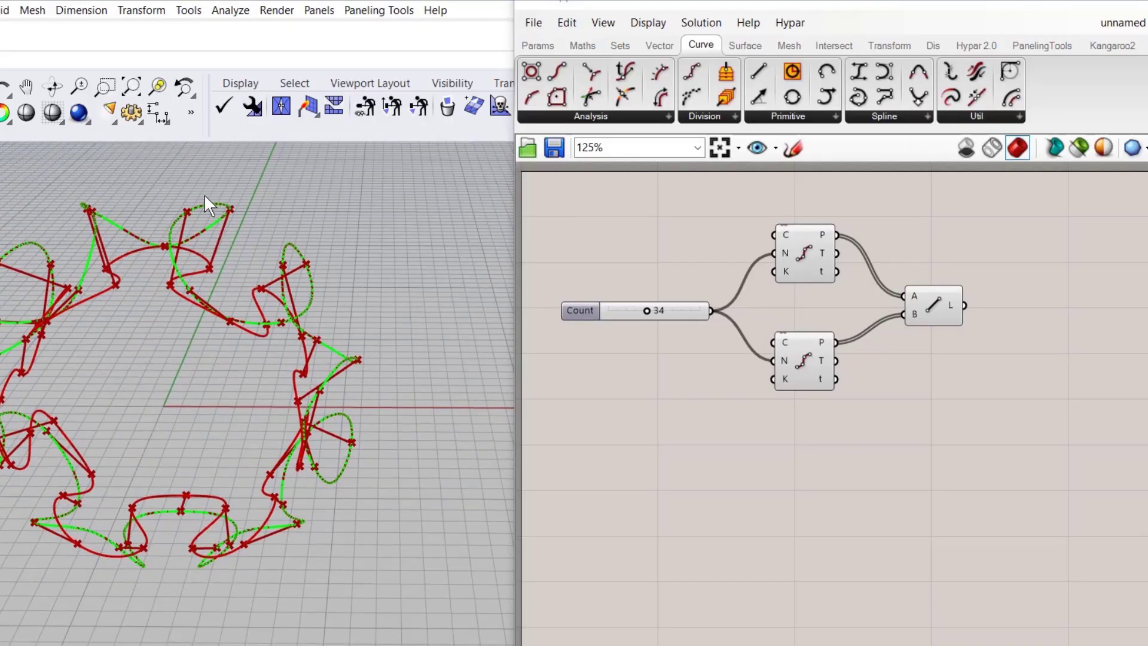
mouse_move(185, 271)
right_down()
mouse_move(256, 259)
mouse_move(188, 281)
right_up()
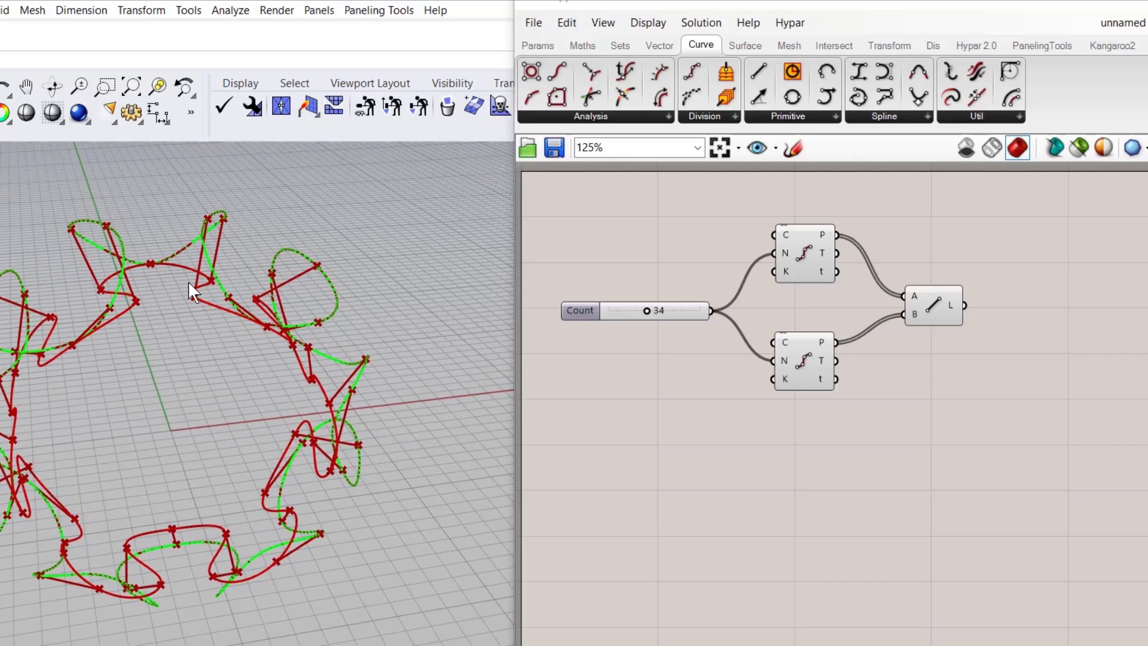
right_drag(288, 275, 226, 292)
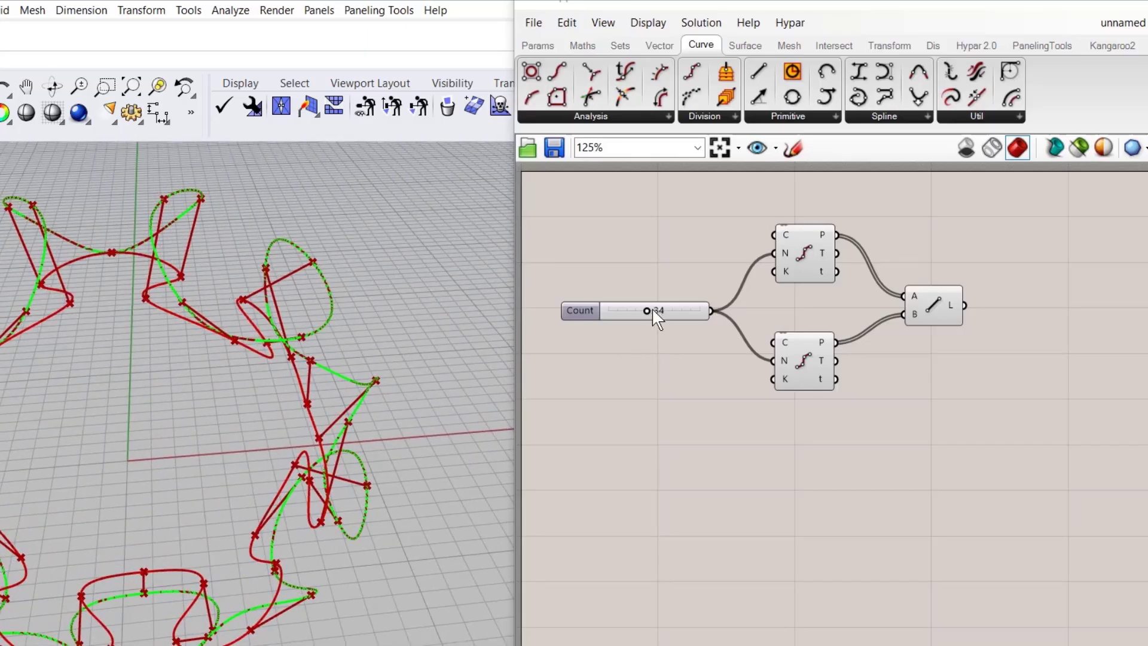
mouse_move(648, 310)
mouse_down()
mouse_move(688, 316)
mouse_move(636, 311)
mouse_move(665, 310)
mouse_up()
right_drag(440, 264, 357, 273)
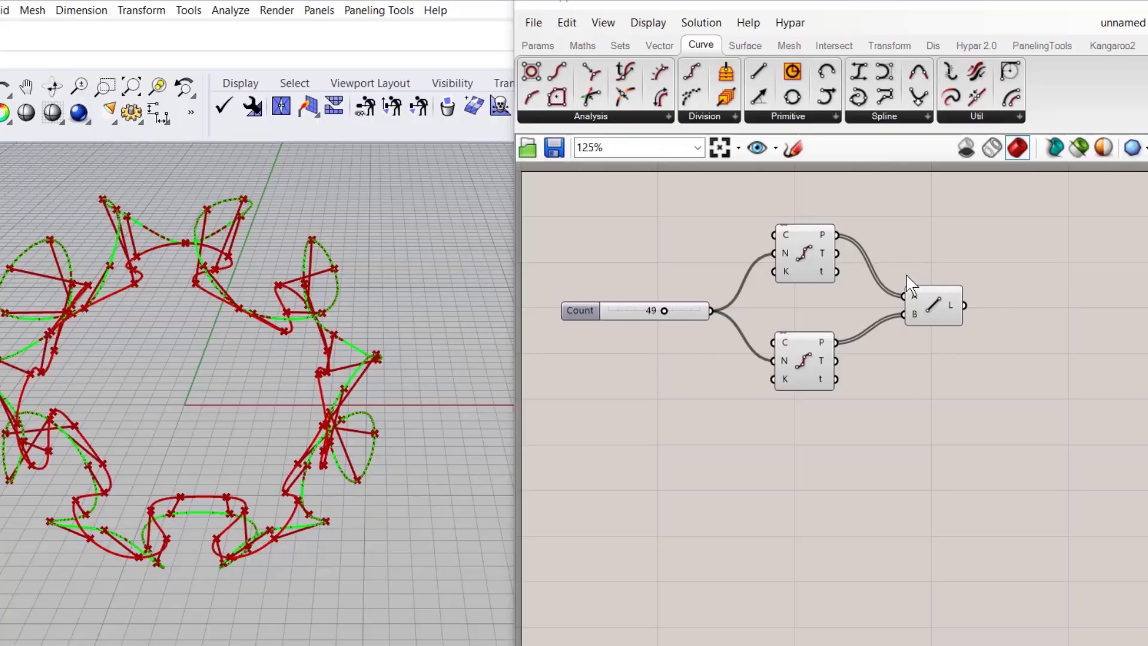
- Add a Pipe component, connect the Line's L output to its C input and shift it slightly away from the Line component
click(745, 45)
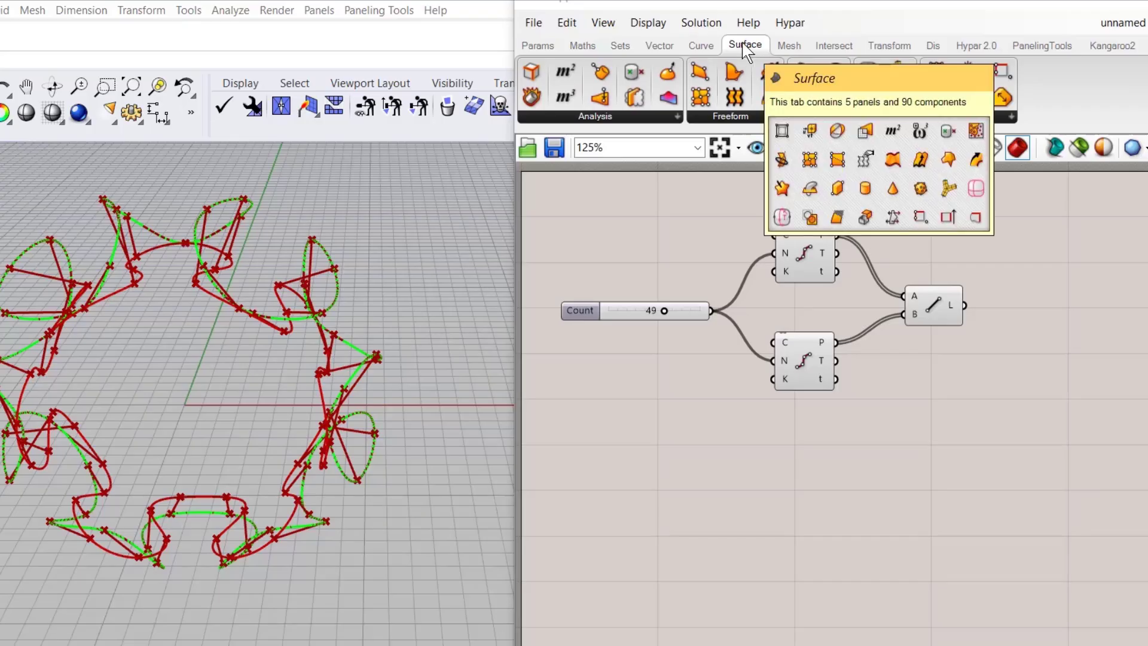
click(740, 116)
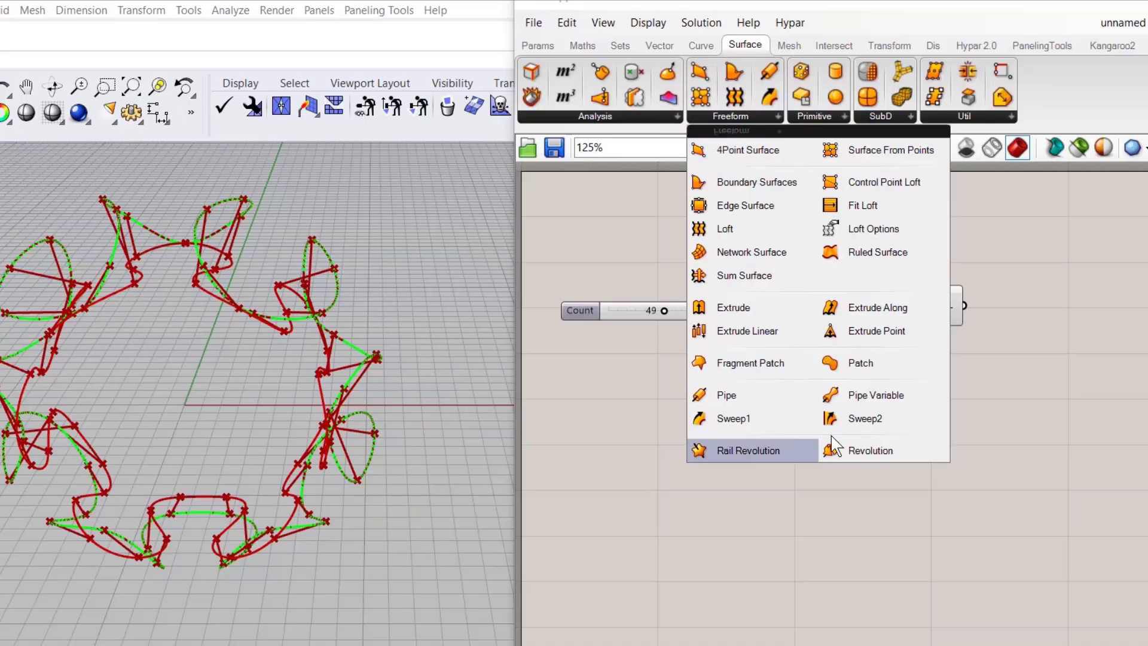
click(744, 399)
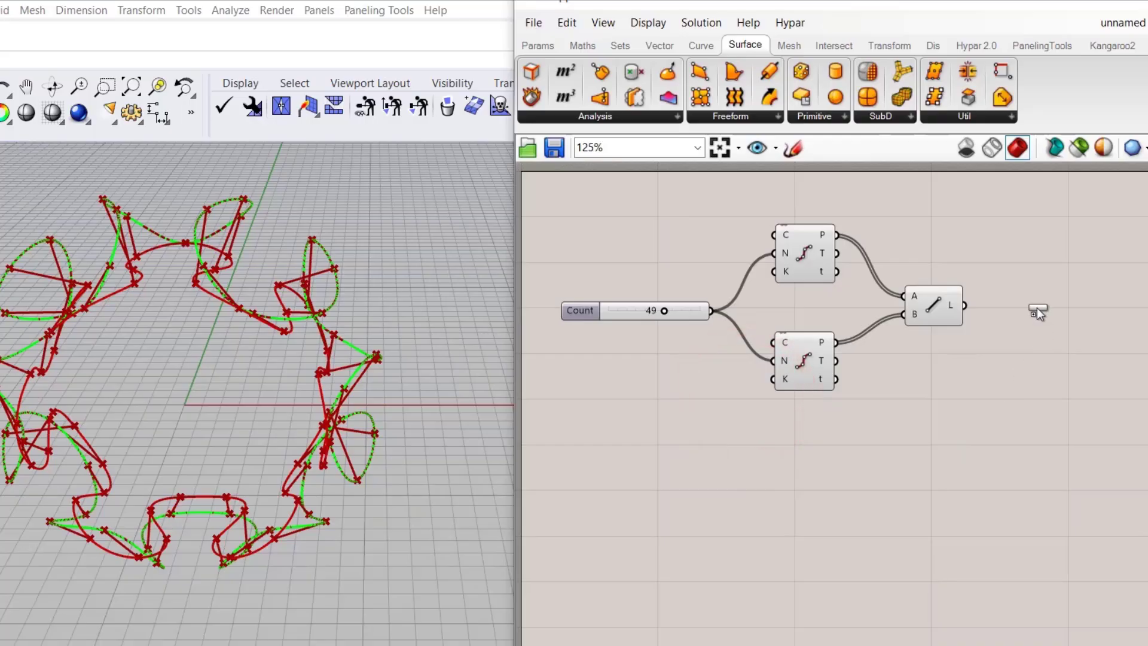
click(1037, 308)
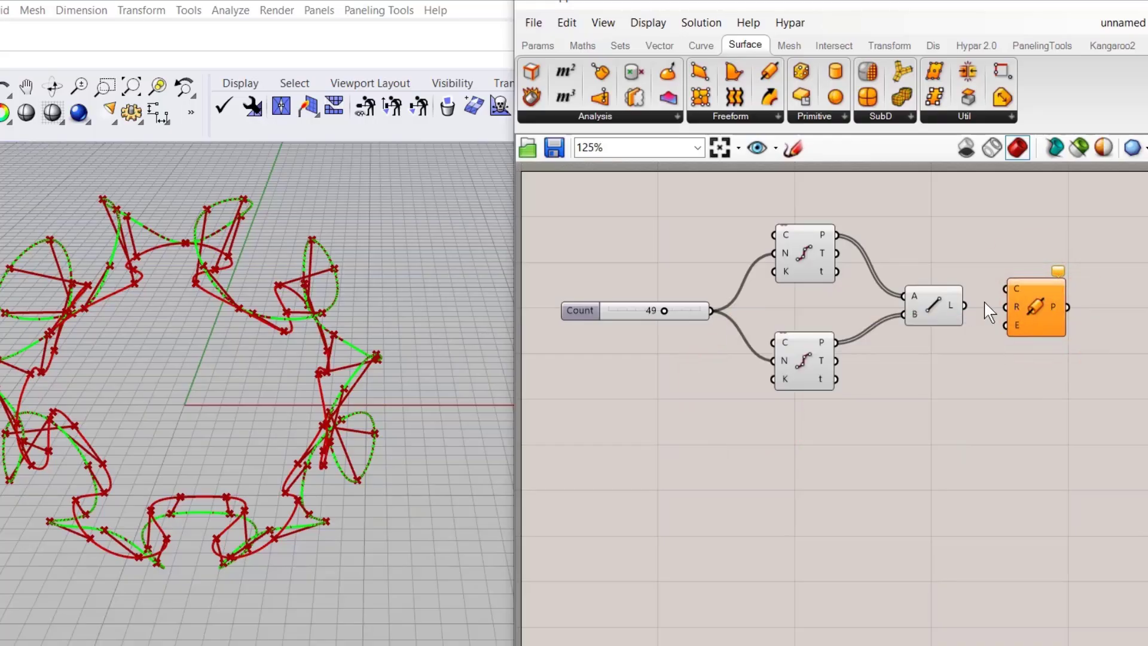
drag(964, 306, 1005, 289)
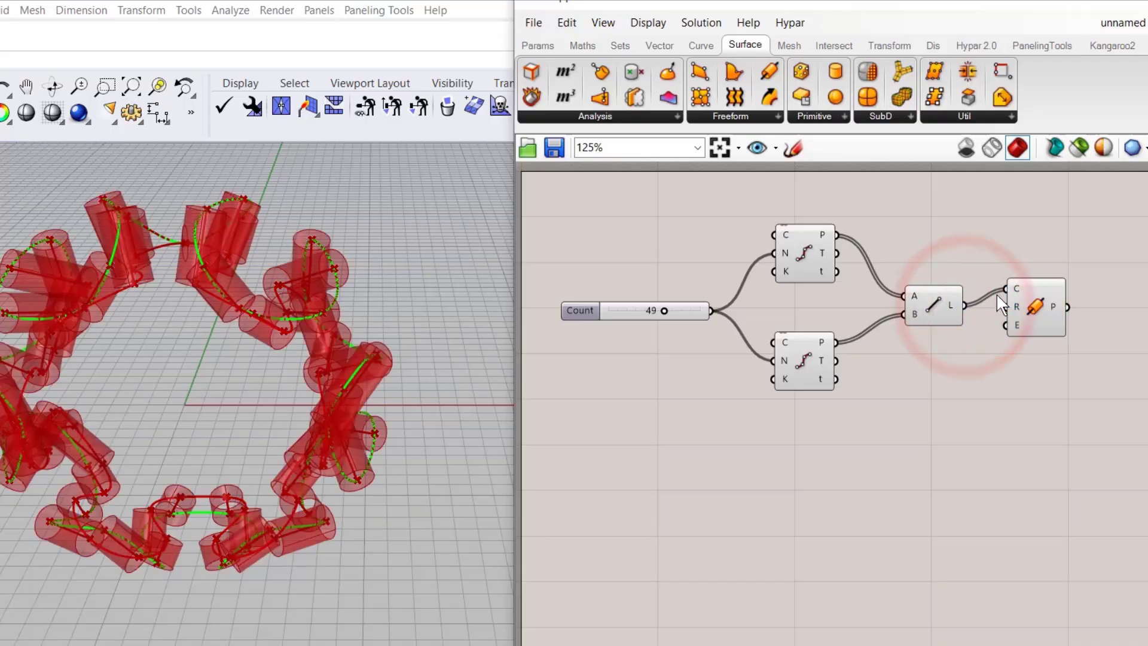
scroll(294, 289, up, 5)
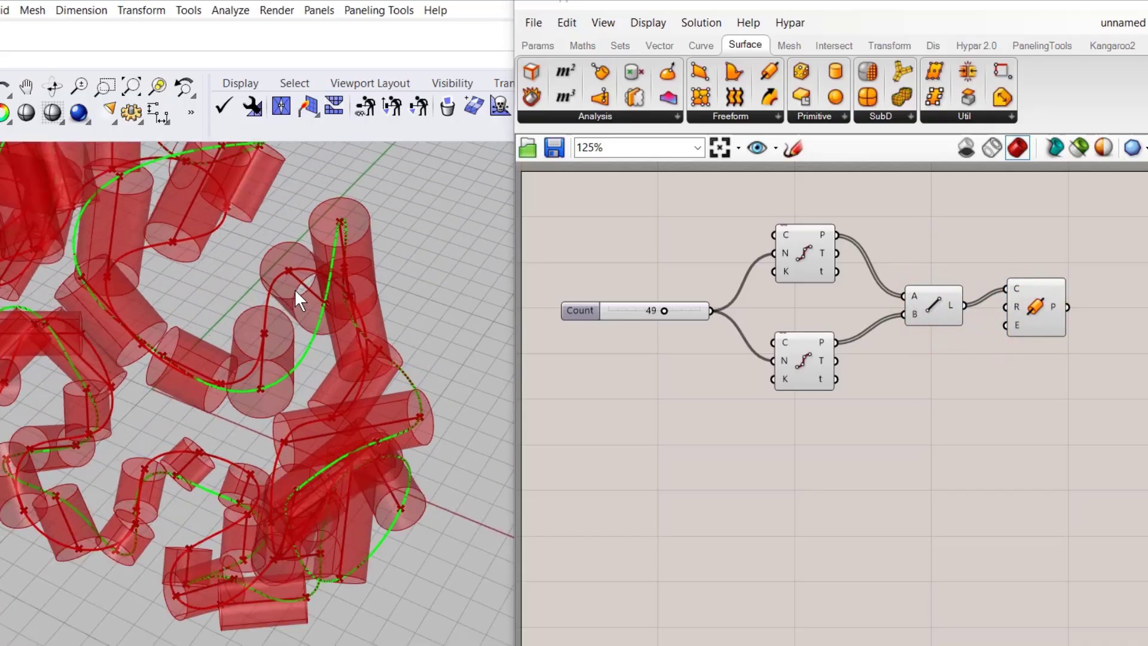
right_drag(294, 289, 399, 250)
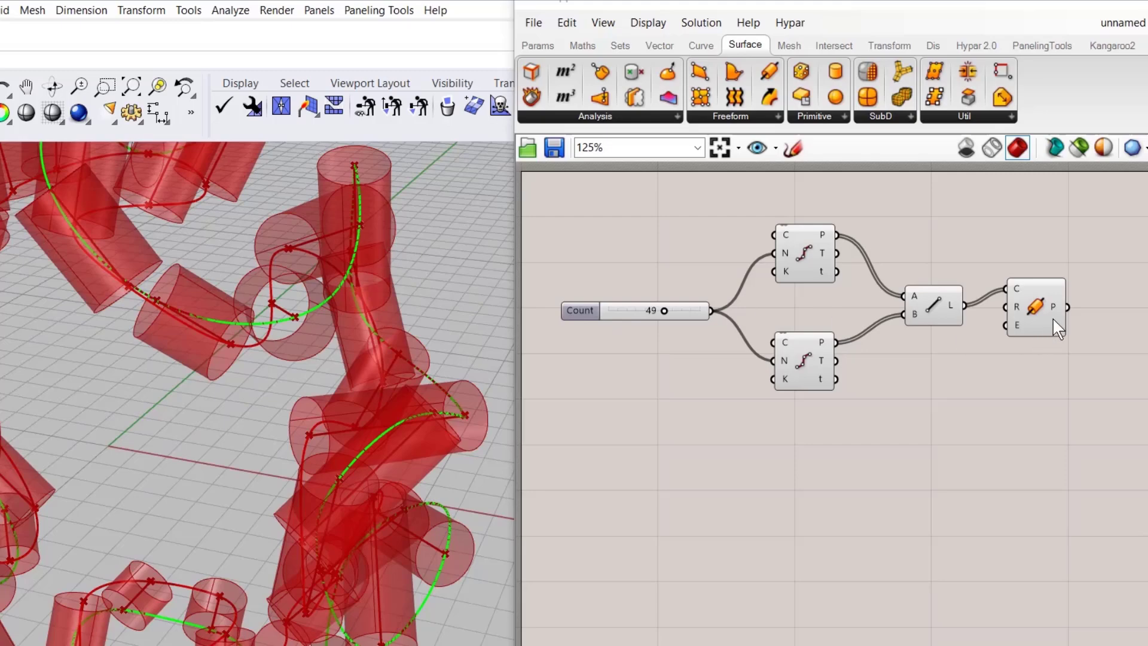
drag(1026, 308, 1055, 338)
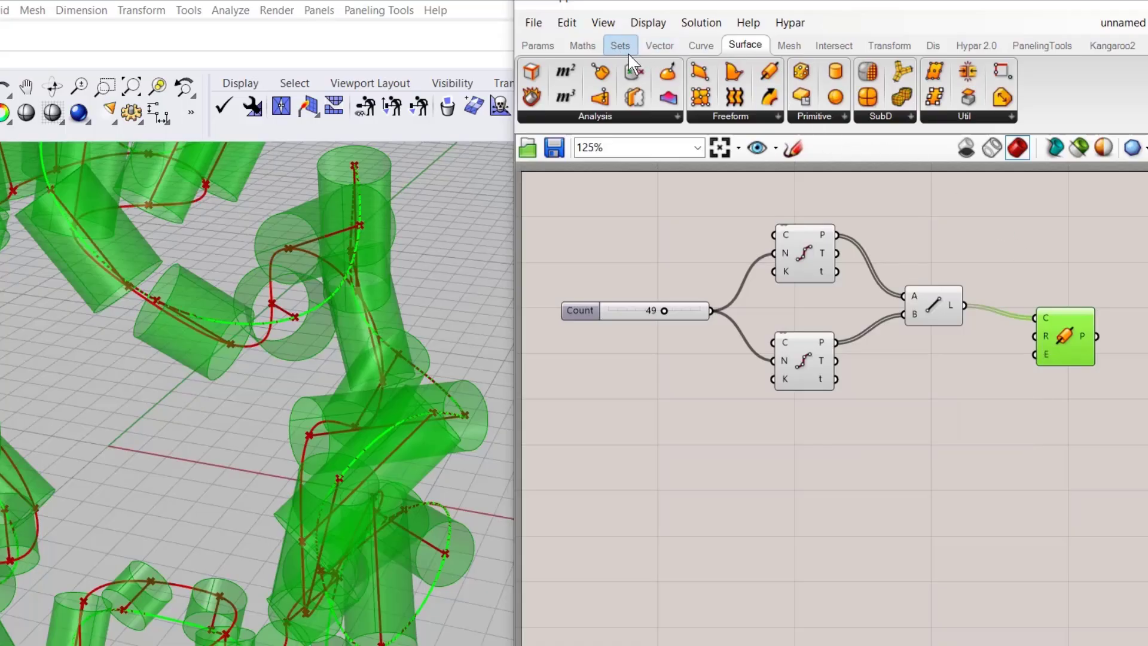
- Add a Number Slider below the Line component and configure it with 1 decimal digit and a minimum of 0.1
click(538, 45)
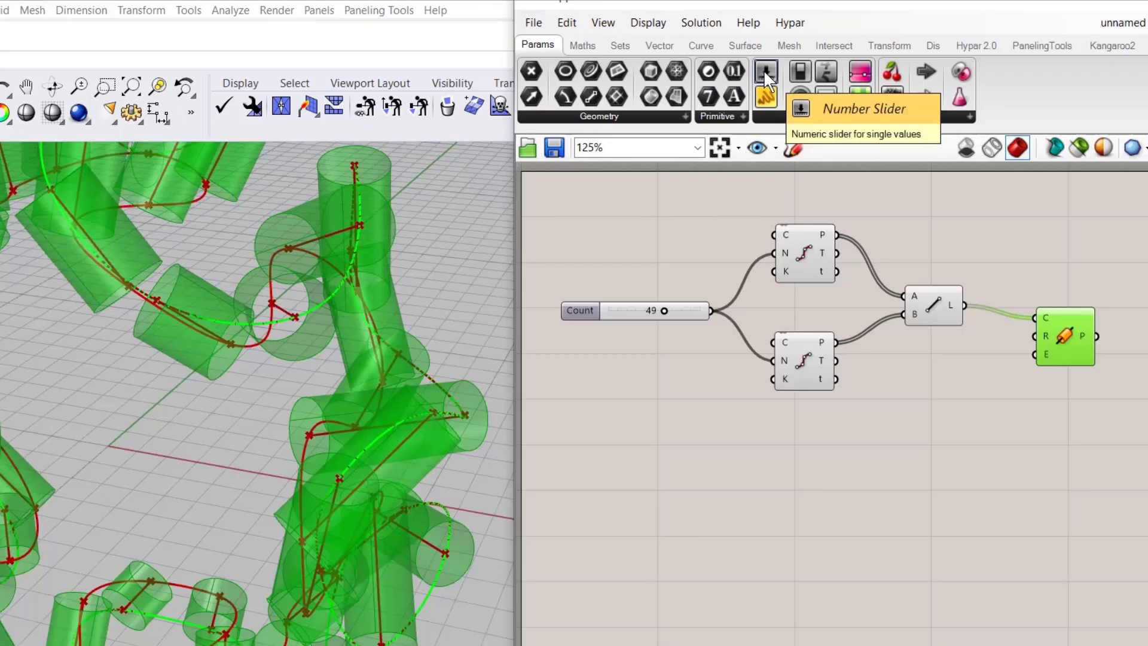
drag(764, 70, 941, 432)
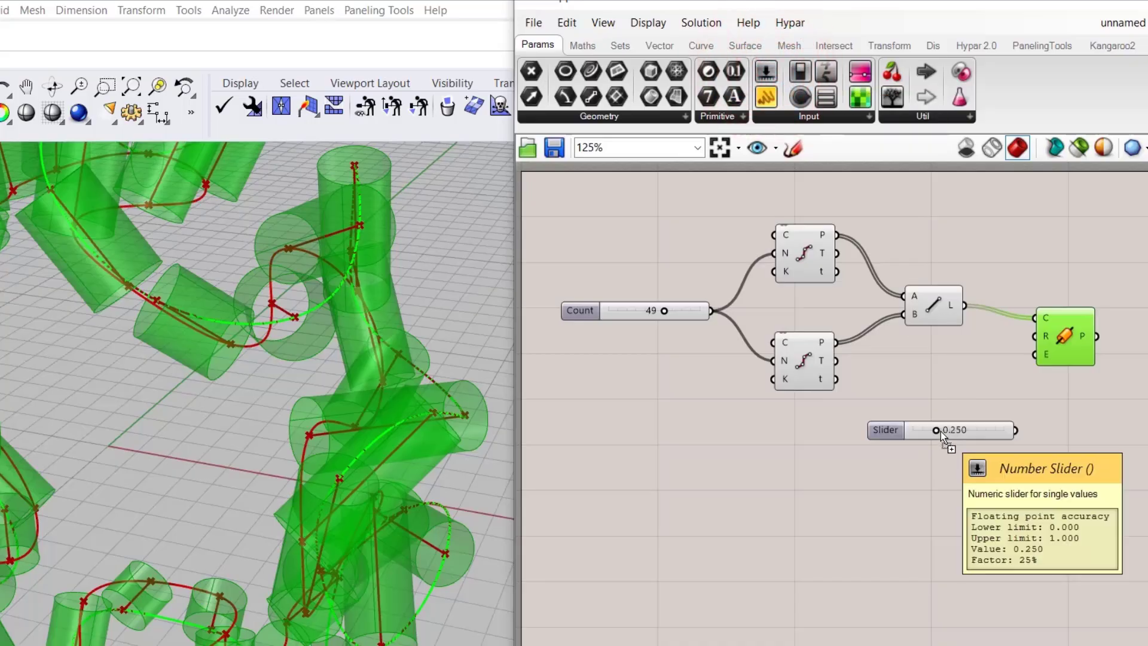
double_click(959, 430)
double_click(886, 430)
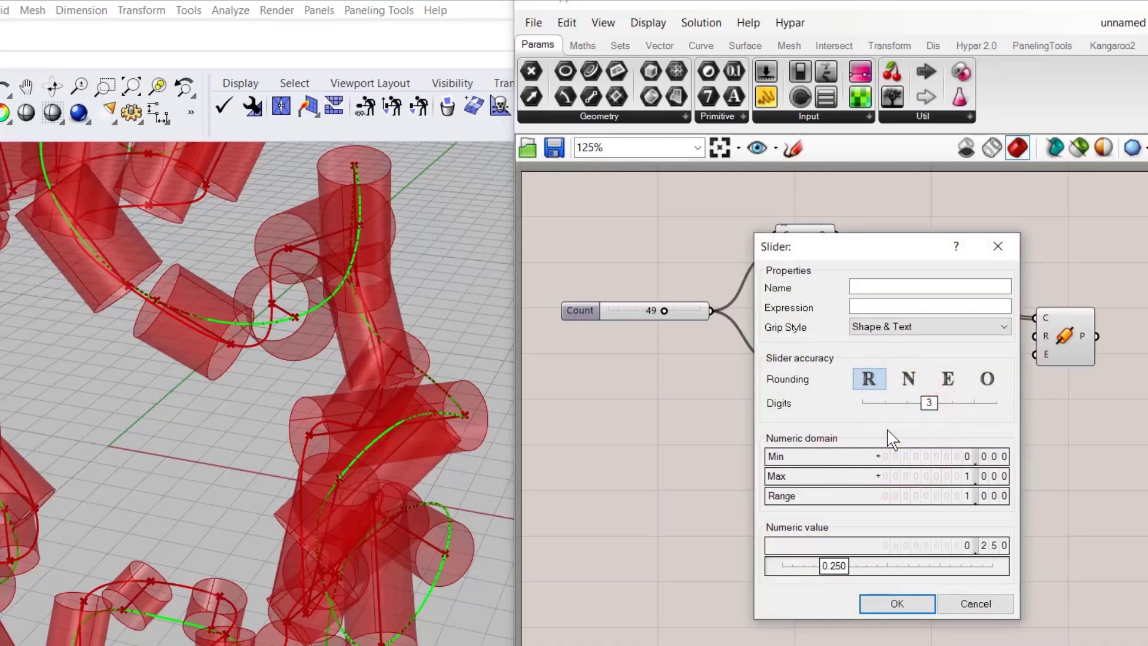
drag(929, 409, 892, 407)
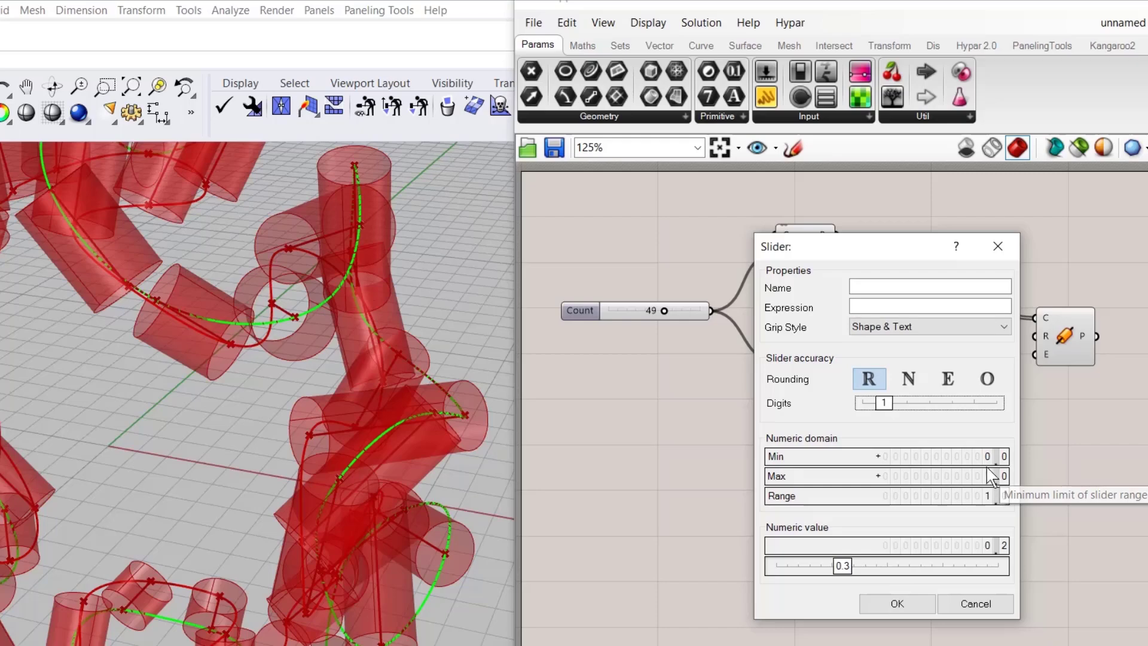
scroll(988, 476, down, 1)
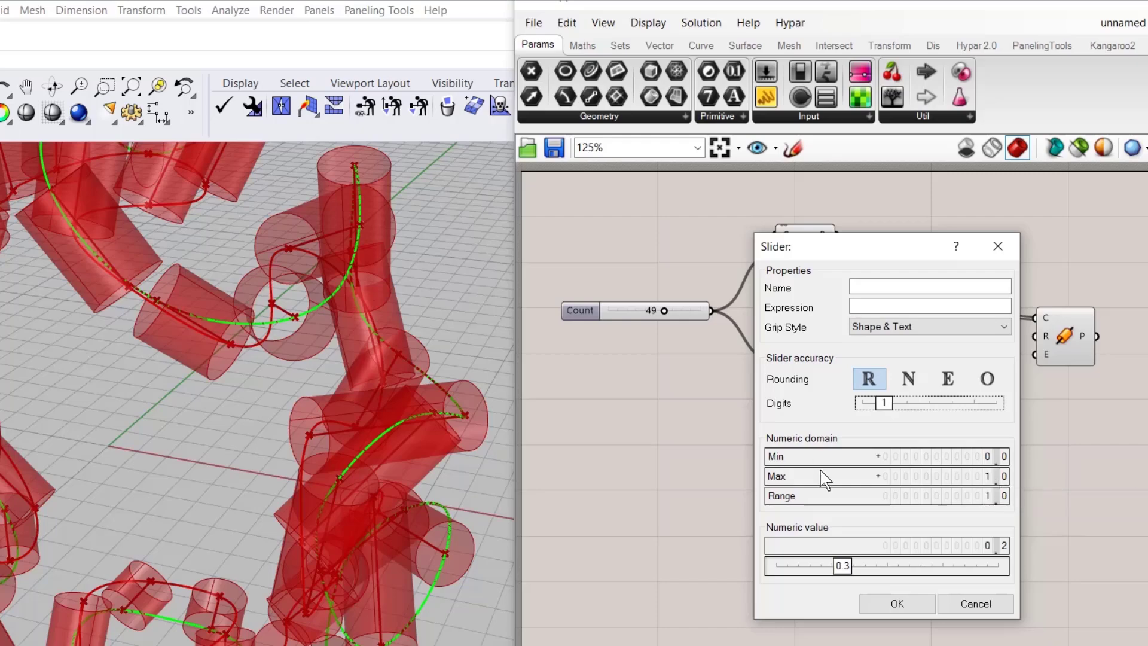
click(990, 460)
double_click(990, 458)
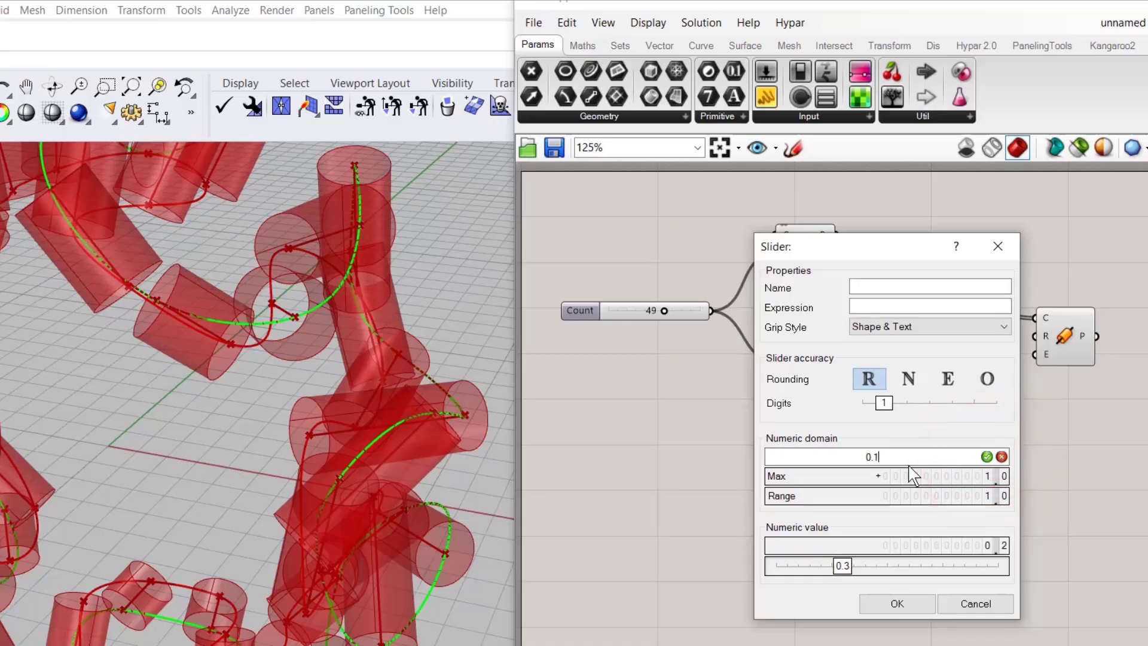
text(0.1)
click(902, 603)
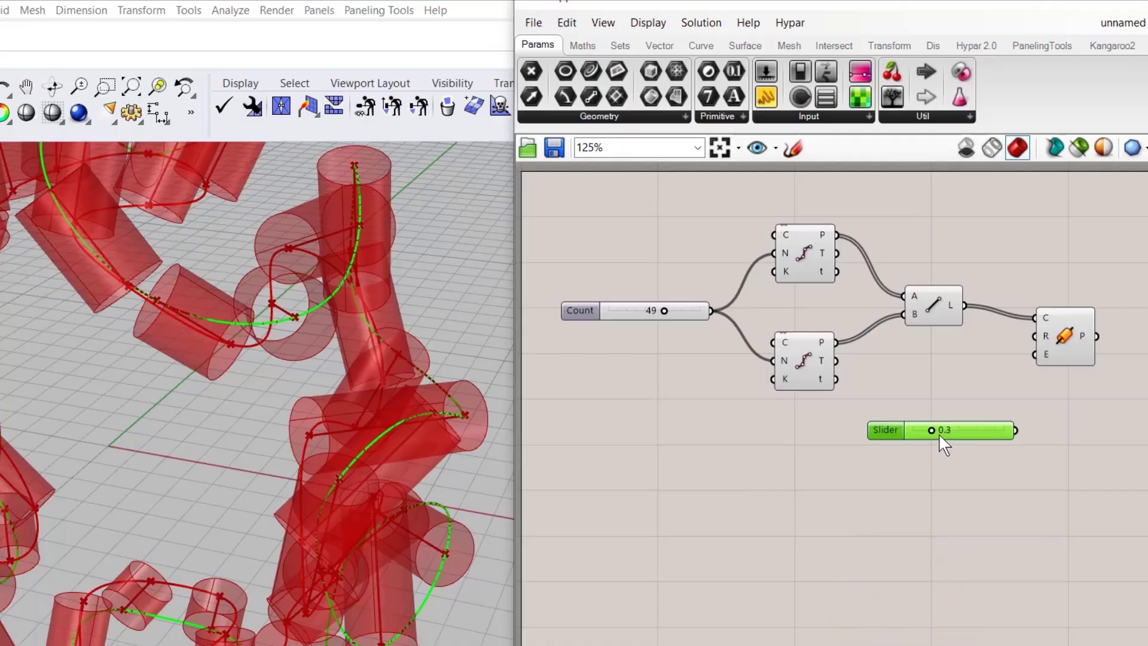
- Set the new slider to 0.5 and connect it to the Pipe component's R (radius) input
drag(944, 432, 1023, 429)
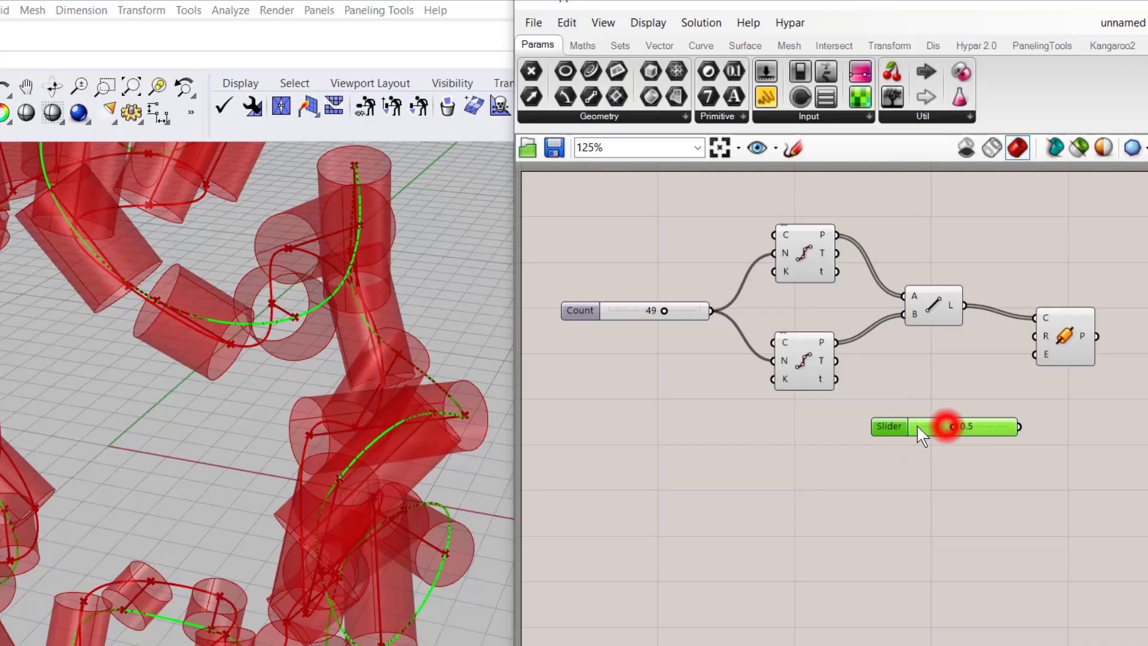
drag(919, 426, 908, 427)
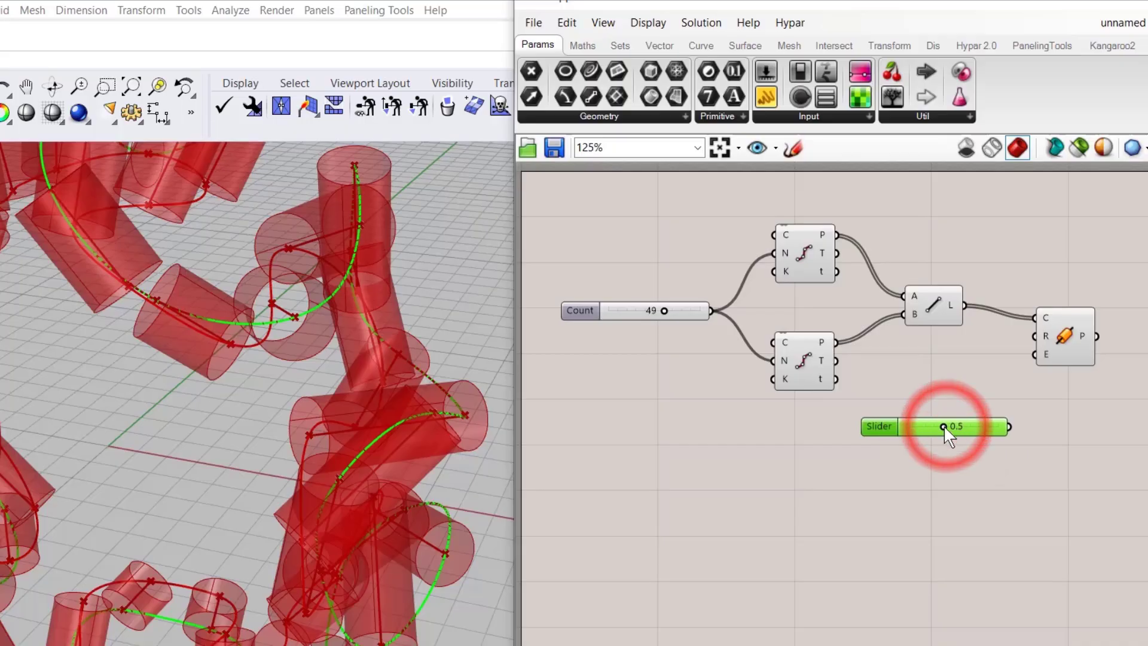
click(1007, 427)
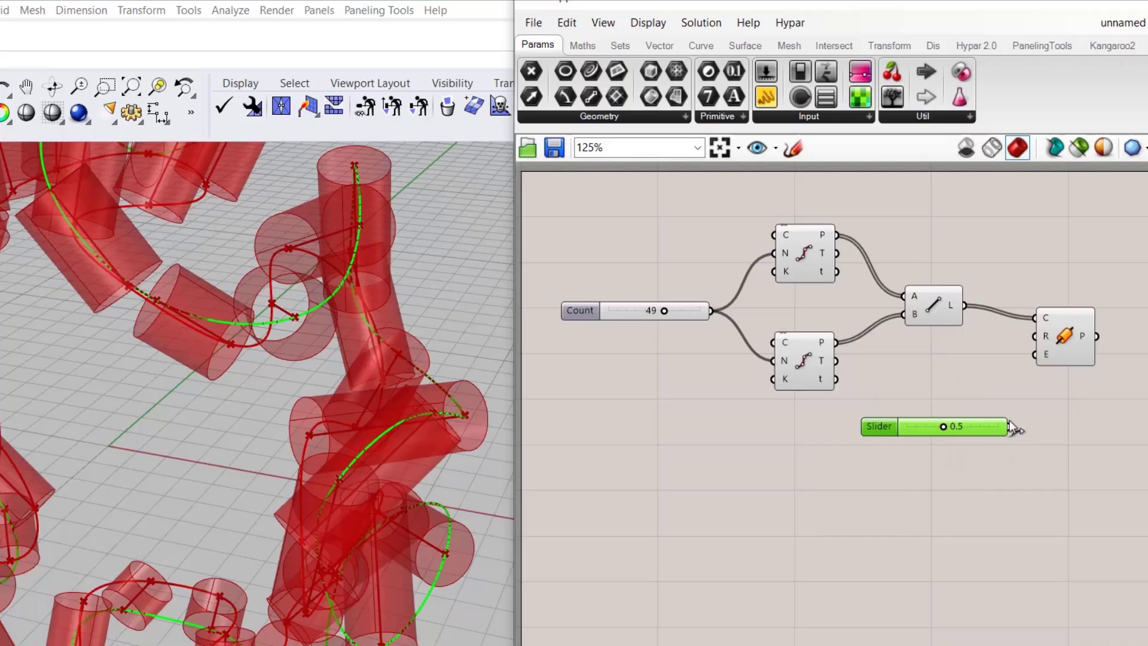
drag(1010, 427, 1034, 336)
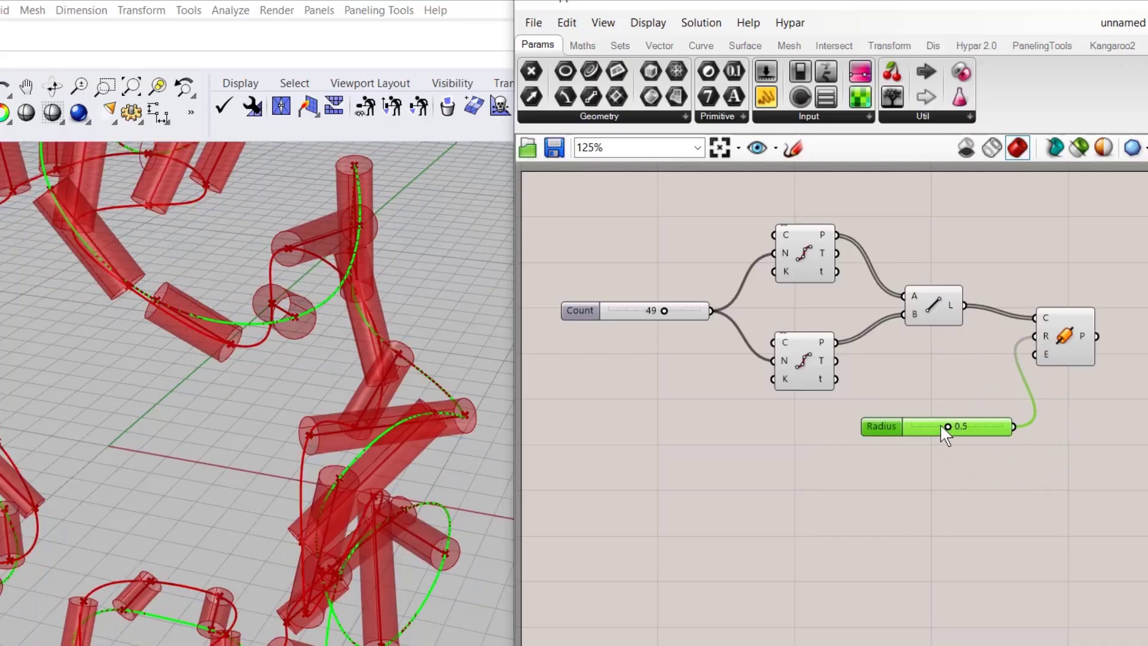
- Reduce the pipe Radius to 0.4, shift its slider up beneath the Line component, and raise Count to 59
drag(948, 425, 899, 377)
scroll(961, 374, down, 1)
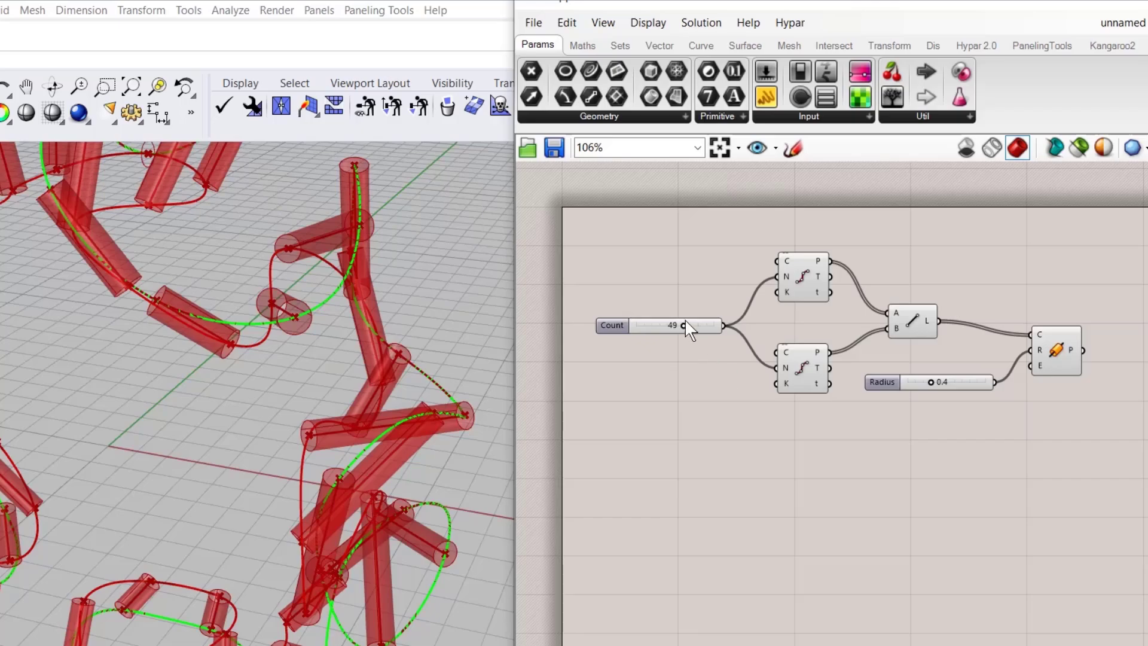
mouse_move(684, 325)
mouse_down()
mouse_move(662, 324)
mouse_move(693, 325)
mouse_up()
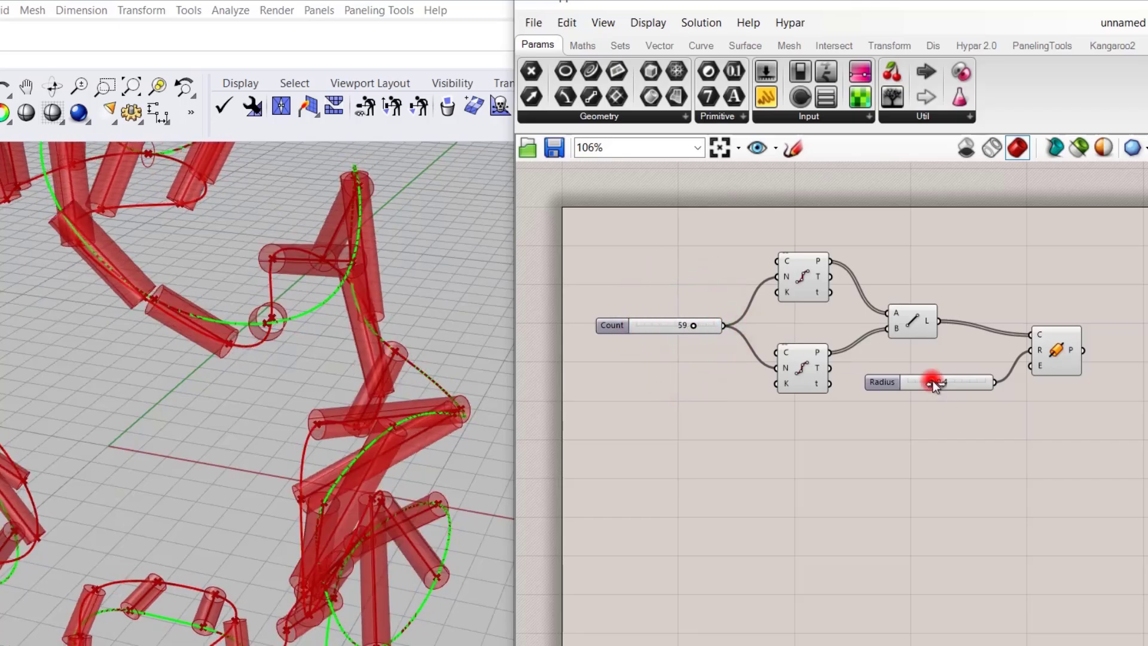
- Show the hidden objects again and hide only the cyan band surface inside the ring
drag(932, 380, 930, 381)
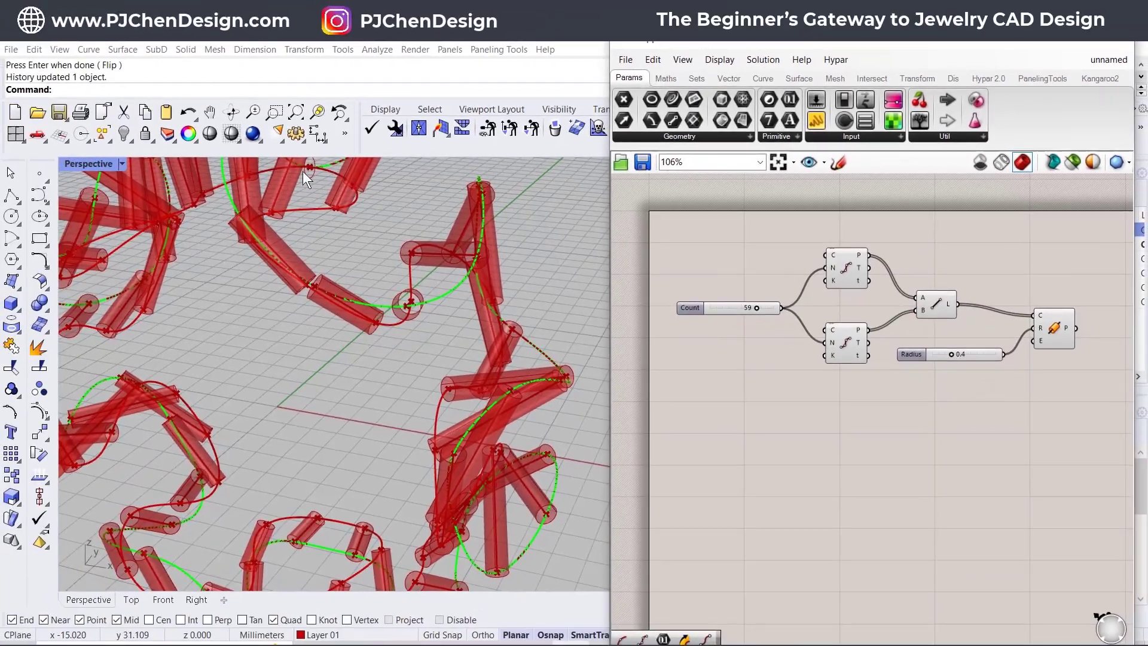
click(125, 134)
scroll(370, 315, down, 3)
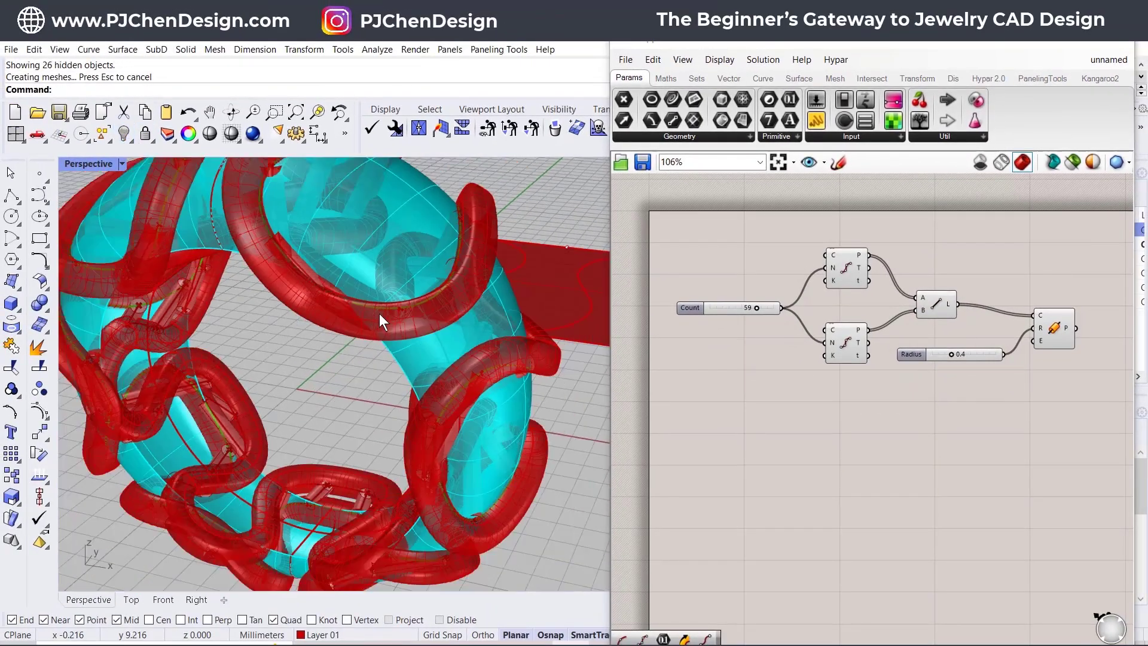
click(421, 214)
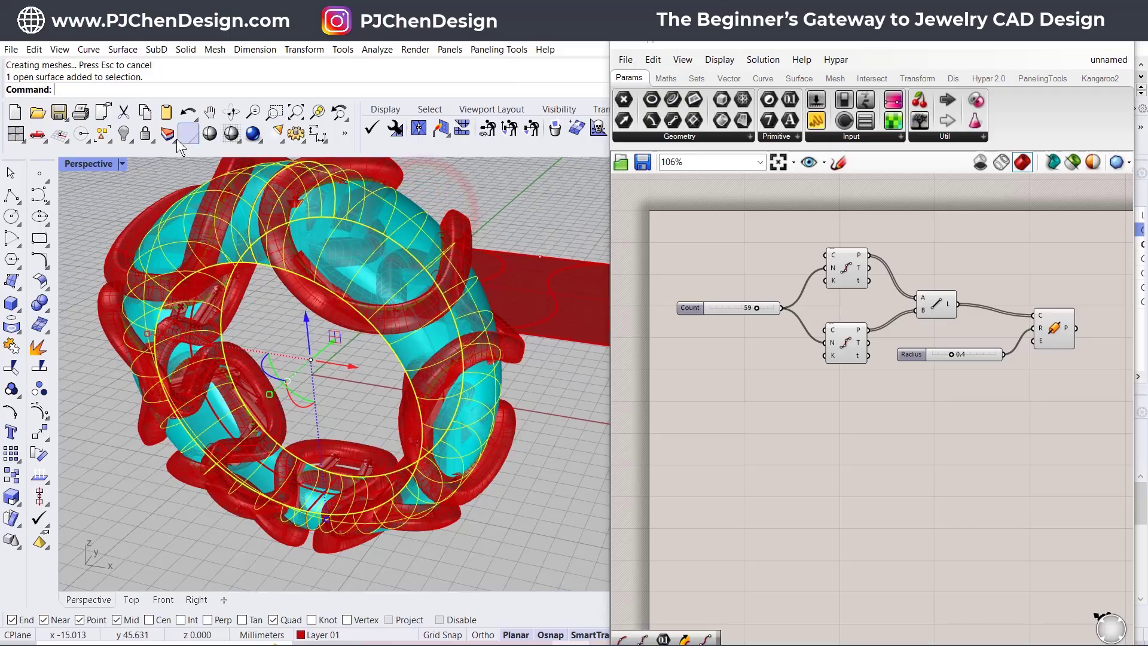
click(124, 134)
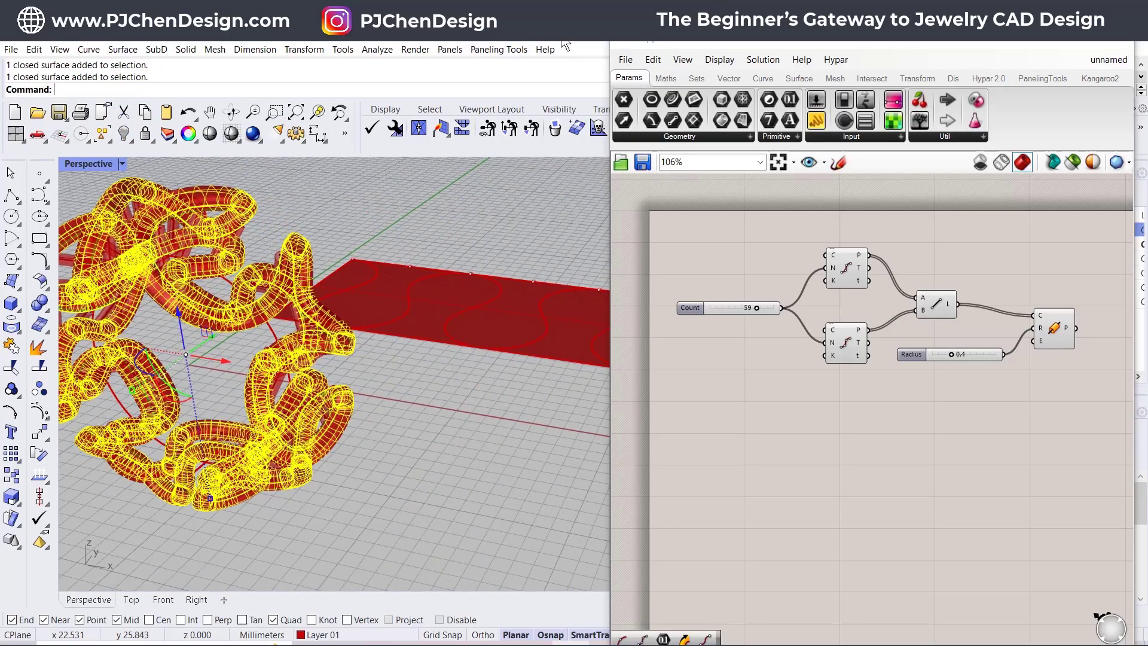
- Set the display color of the two closed wave pipe surfaces to Cyan and move the Grasshopper window clear of the ring
double_click(775, 44)
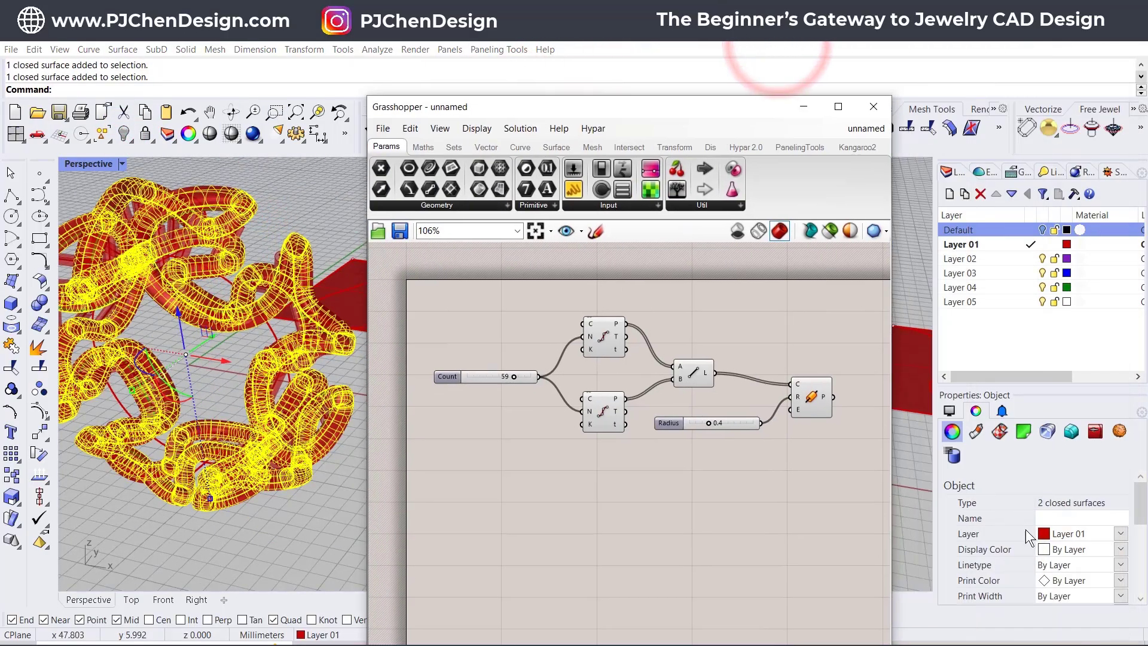
click(1055, 550)
click(1121, 550)
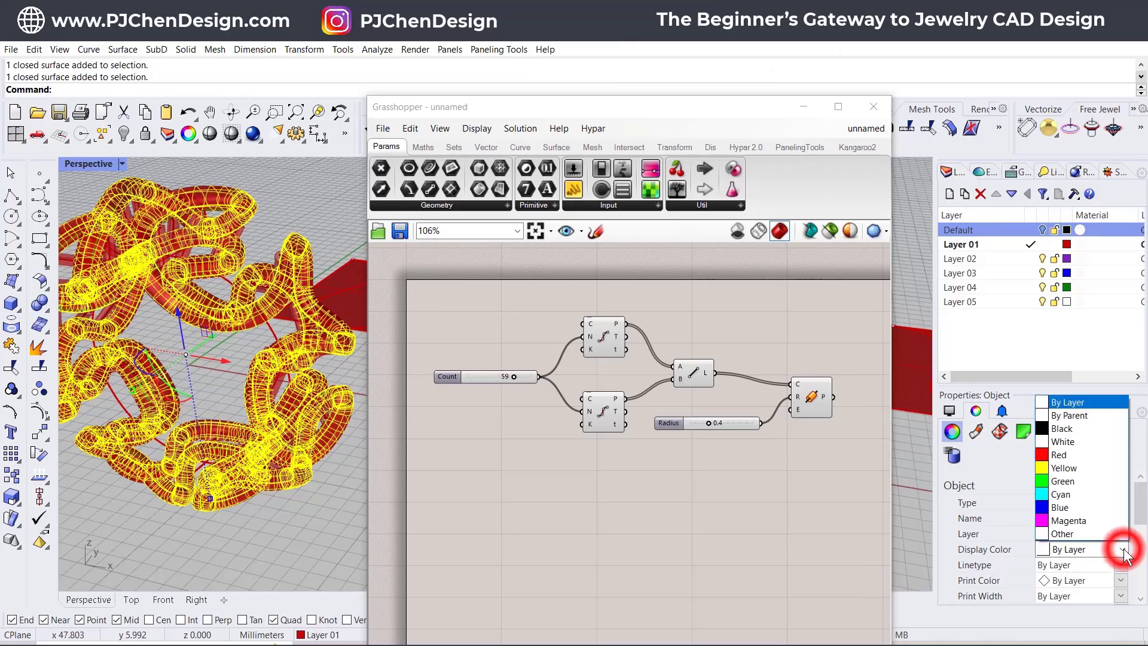
click(1080, 489)
click(329, 211)
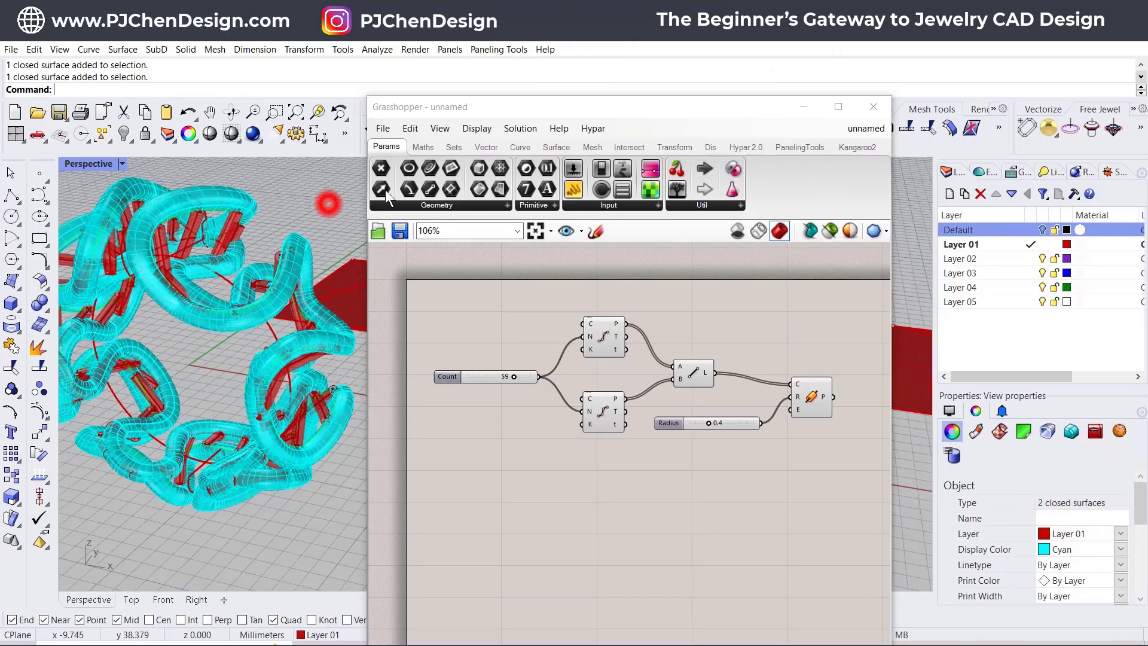
drag(615, 103, 854, 38)
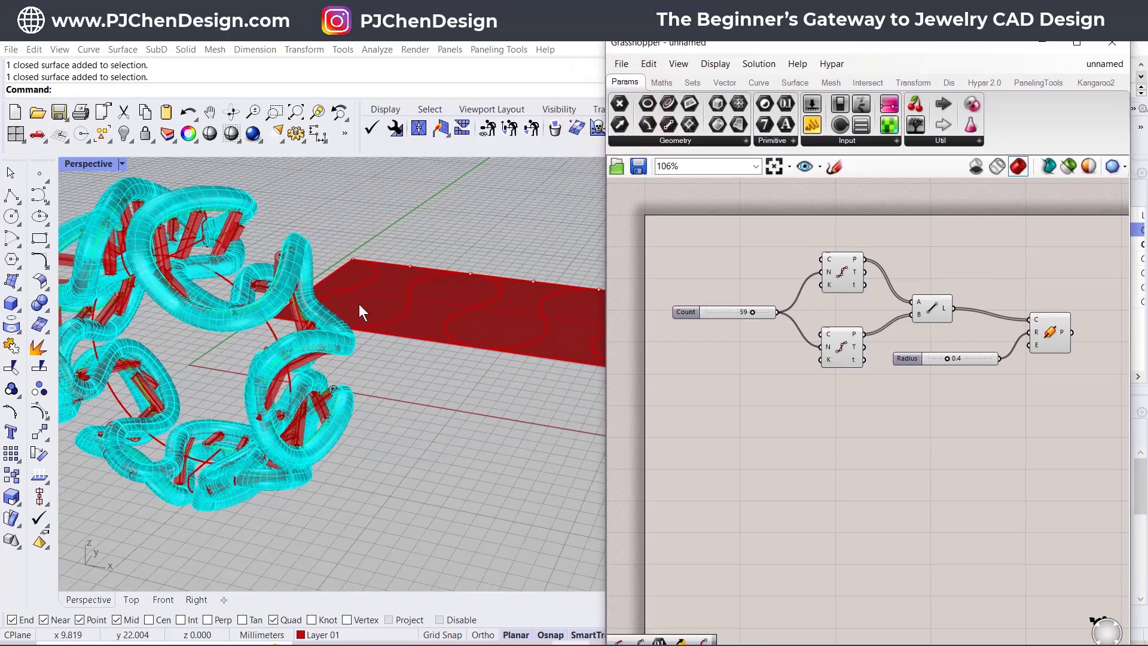
- Lower the Count slider to 53 and check the connecting pipes from several angles around the ring
right_drag(467, 429, 343, 343)
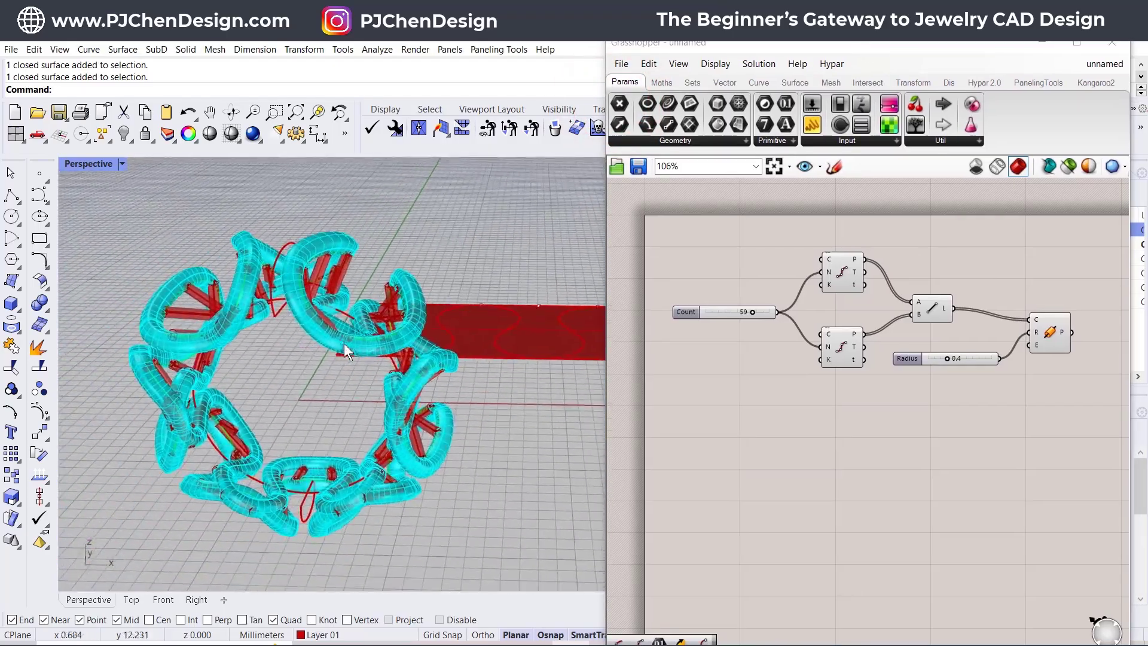
drag(753, 312, 747, 312)
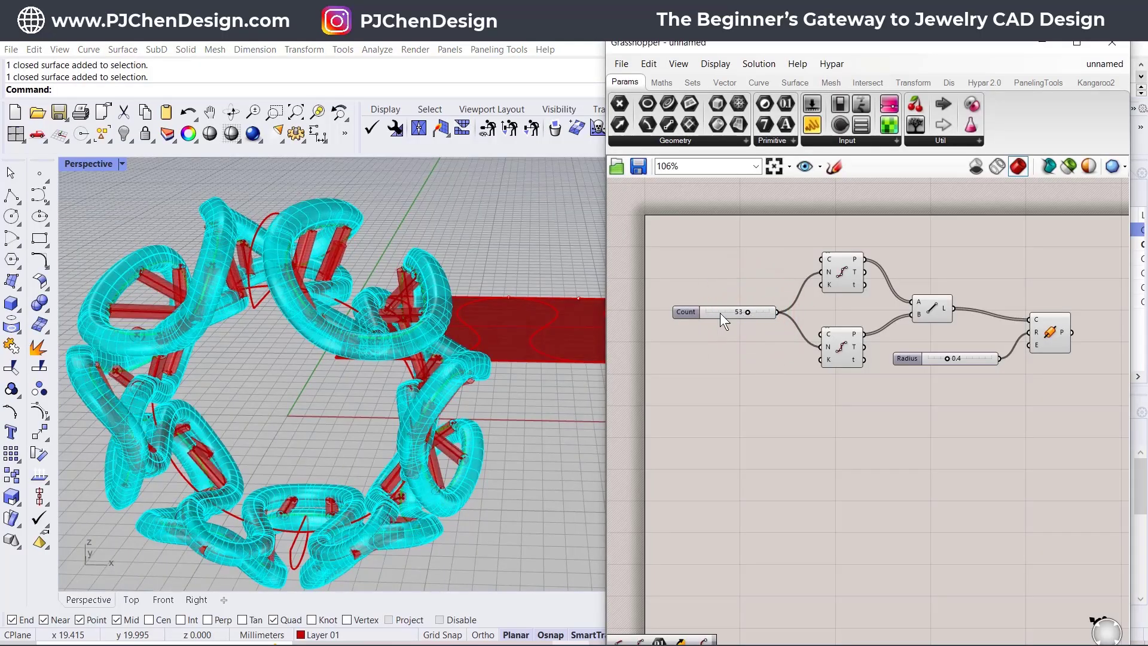
right_drag(403, 289, 359, 273)
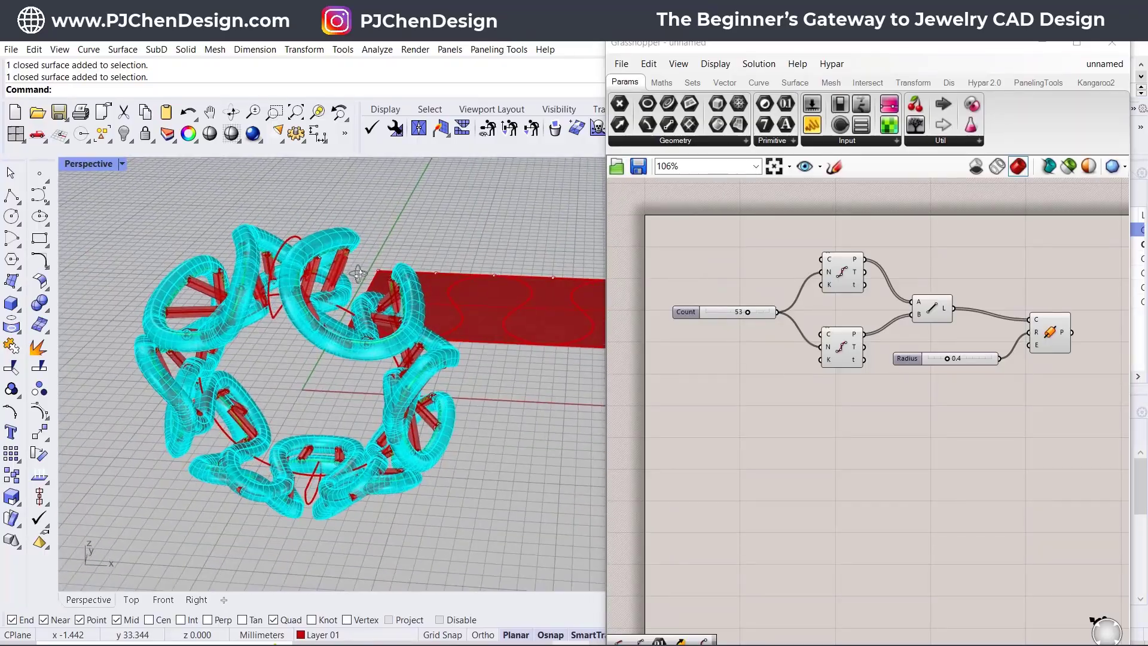
scroll(328, 292, up, 2)
right_drag(471, 325, 441, 346)
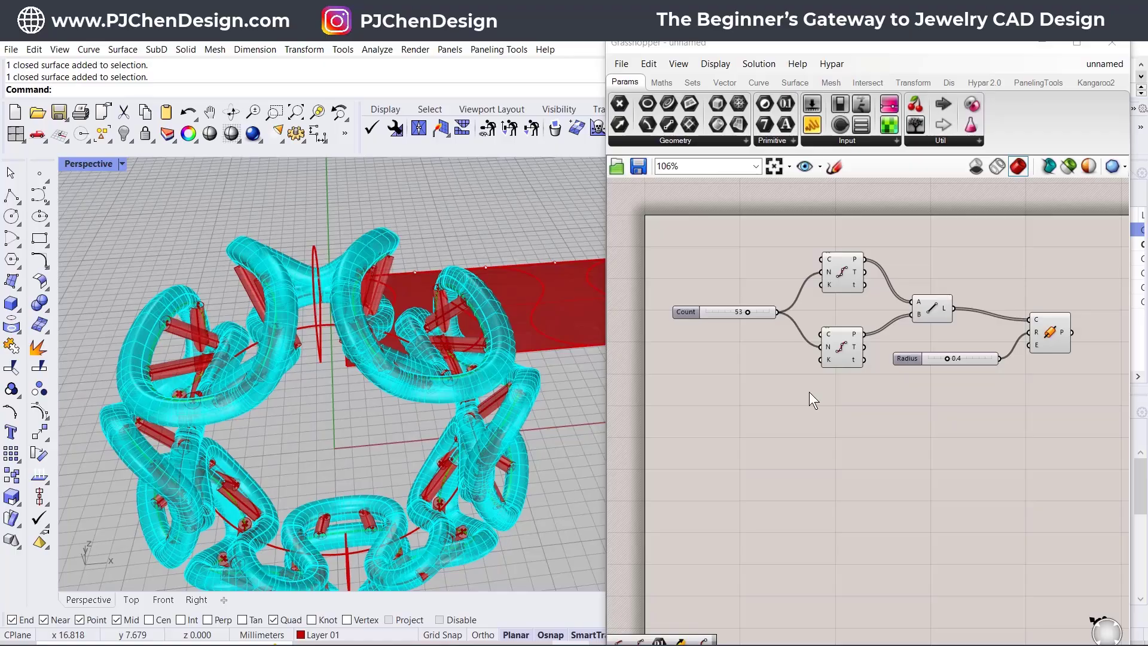
mouse_move(576, 354)
right_down()
mouse_move(481, 340)
mouse_move(576, 330)
right_up()
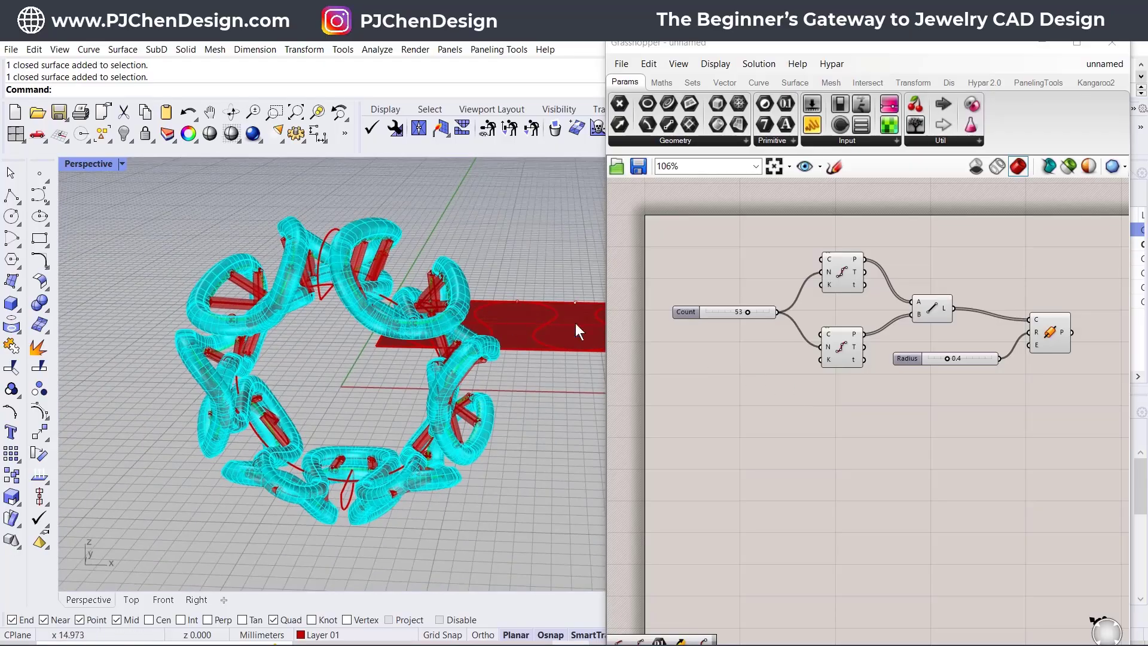
- Bake the Pipe component's geometry into Rhino with the default attributes and deselect the component
click(1050, 334)
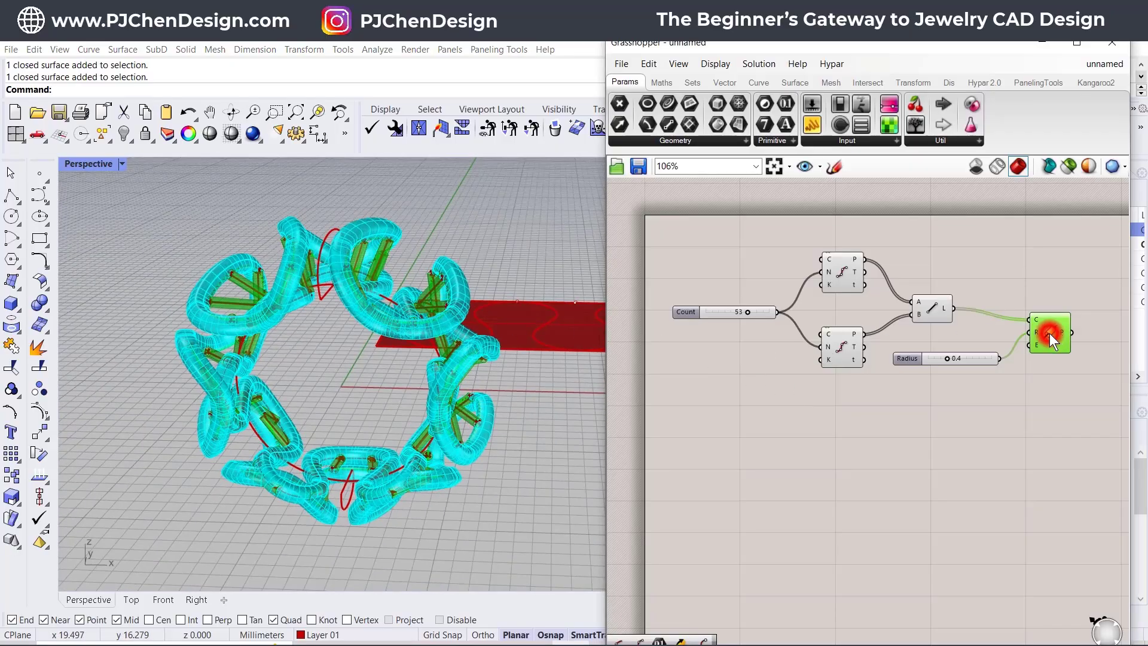
right_click(1064, 331)
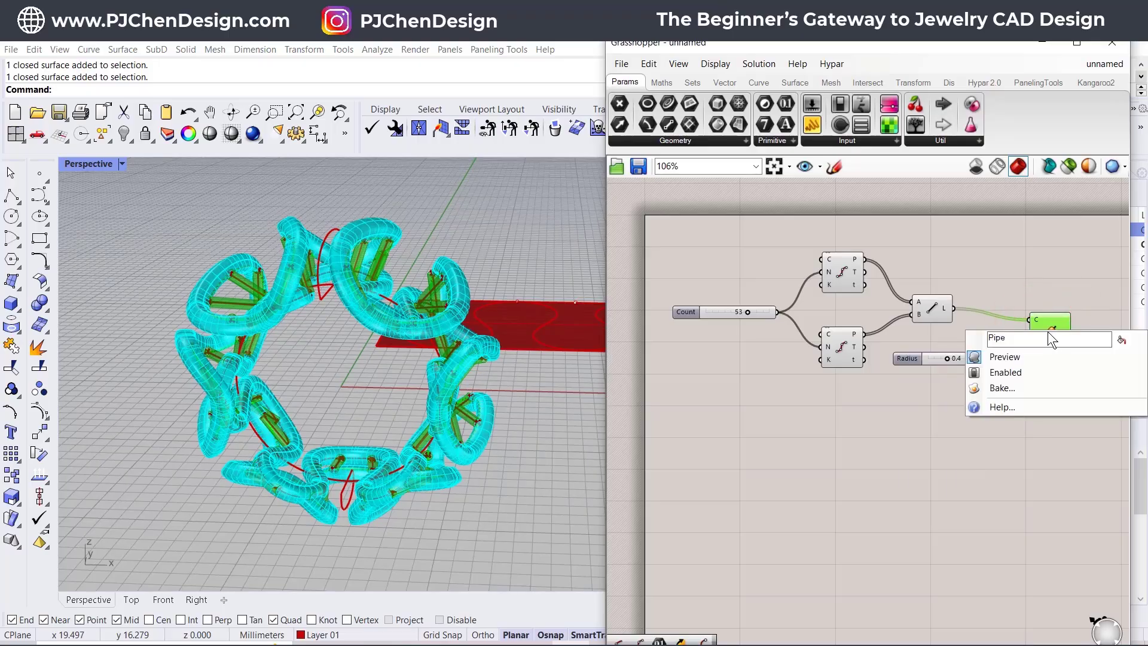
click(1000, 388)
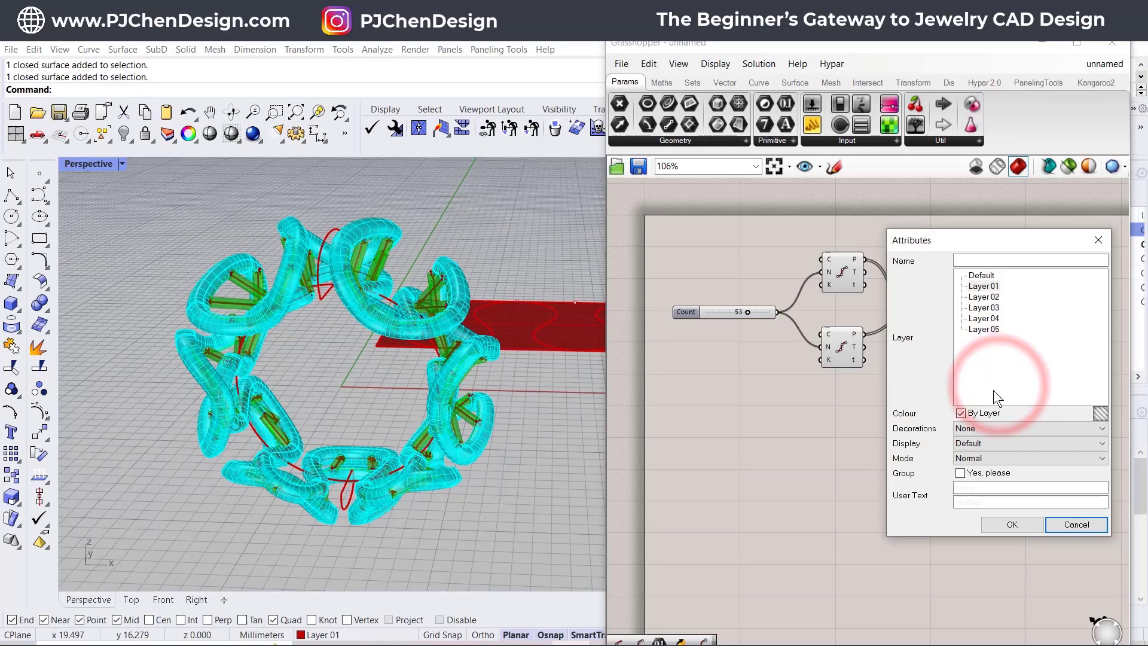
click(1011, 525)
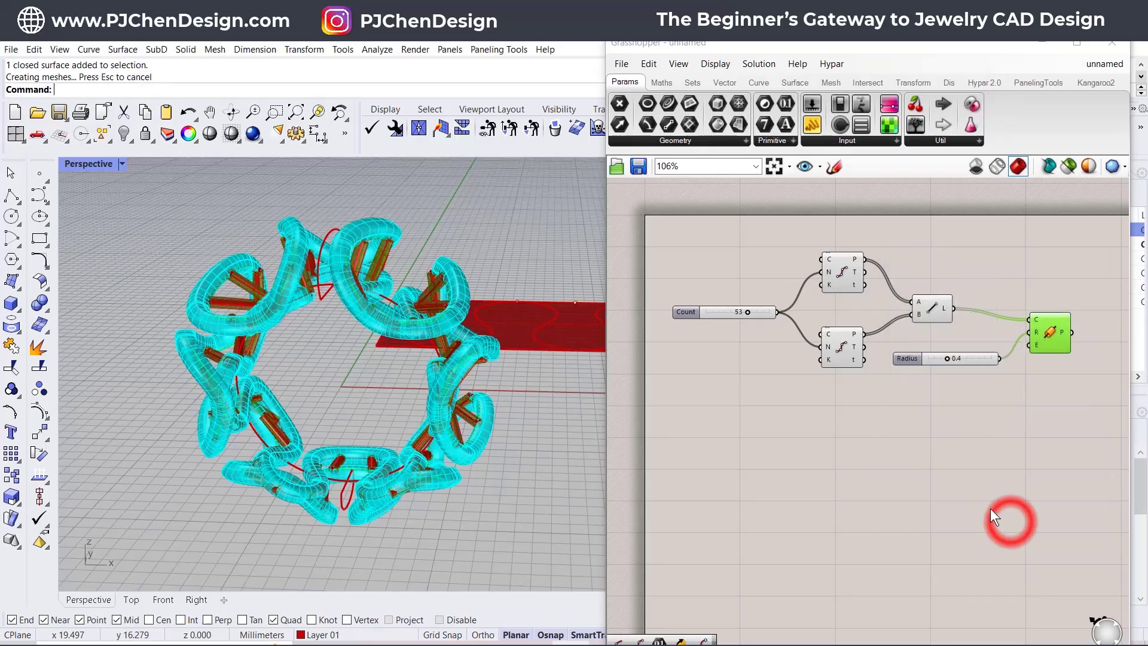
click(950, 473)
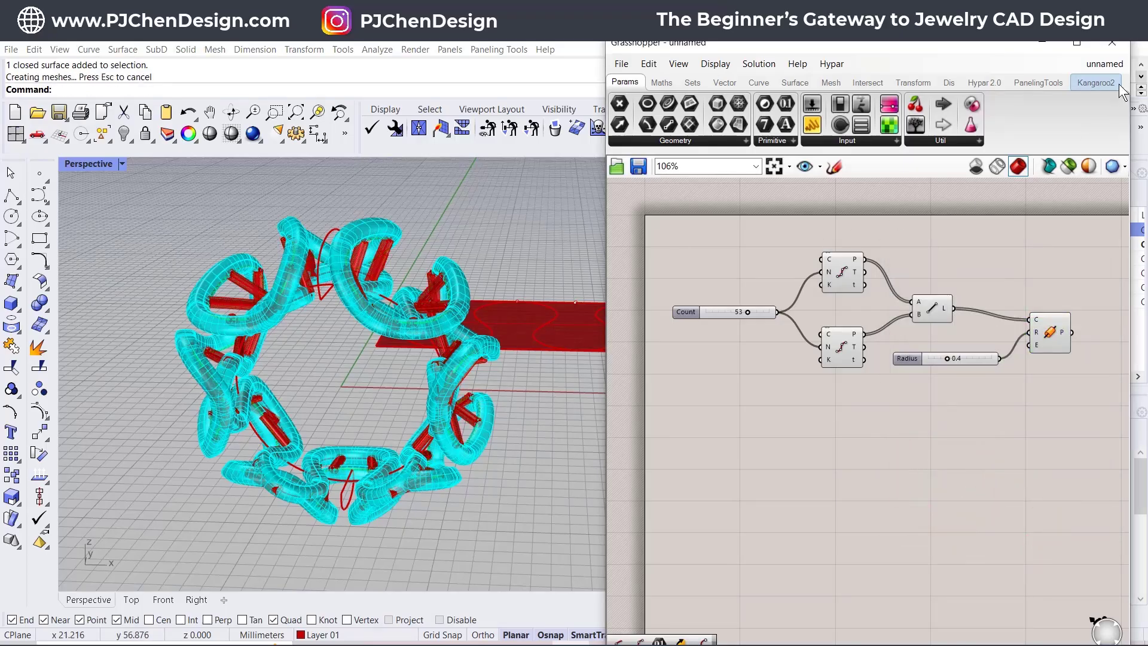
- Close the Grasshopper window and check that a baked connecting pipe in the ring can be selected
click(1113, 44)
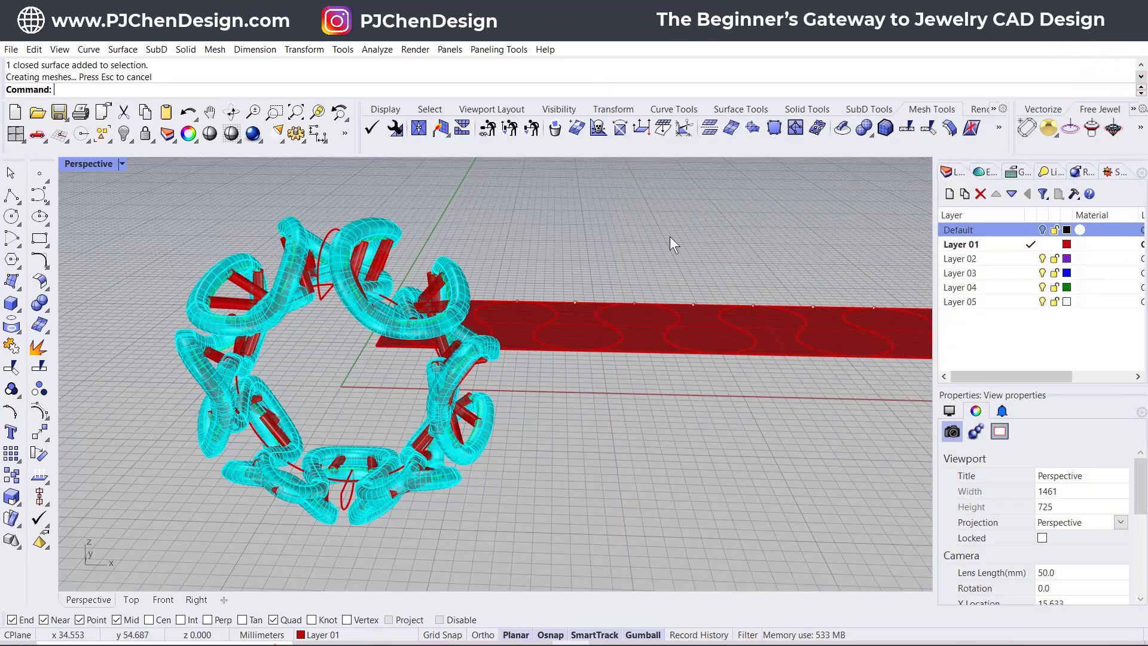
scroll(382, 258, up, 5)
click(364, 262)
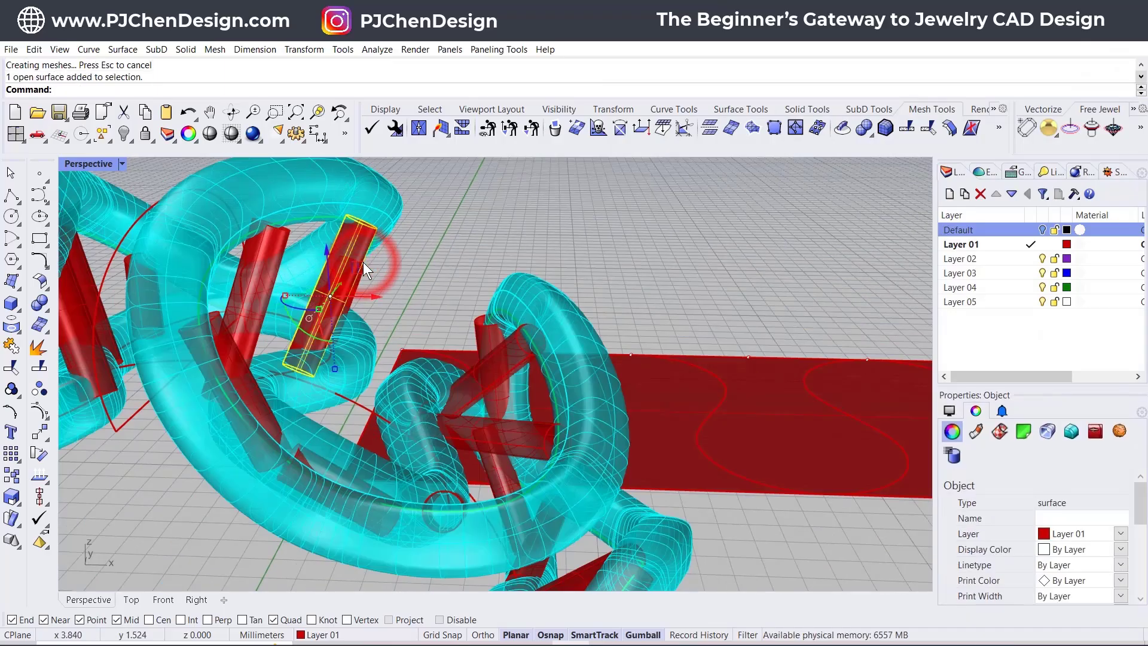
click(487, 215)
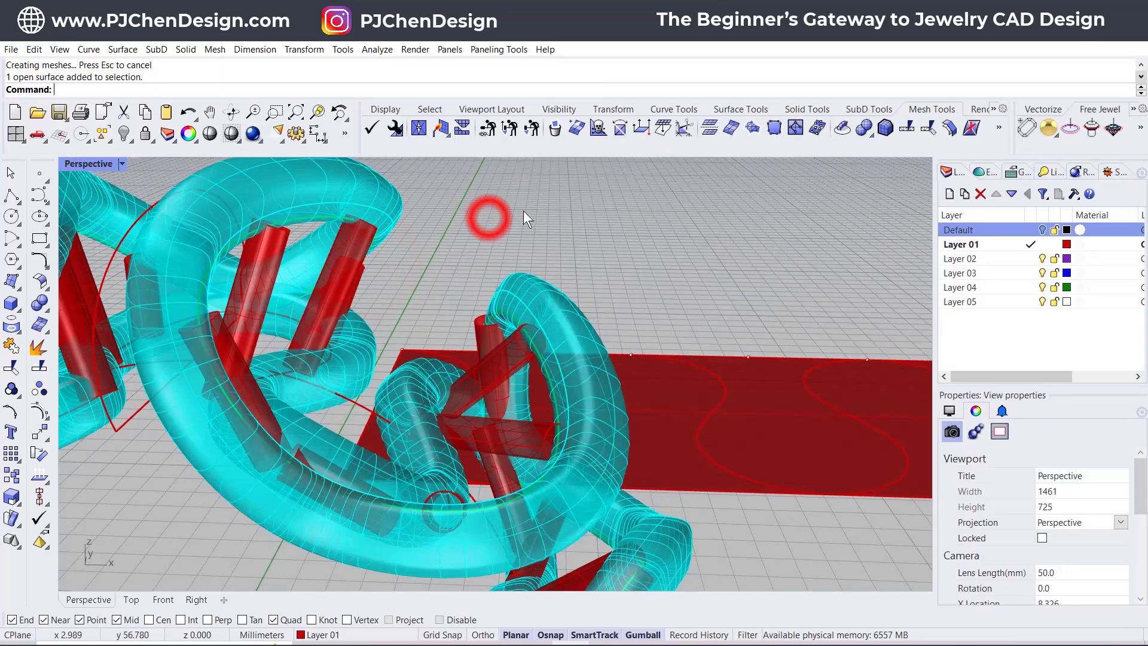
- Make Default the current layer and turn off Layer 01
right_drag(526, 215, 724, 232)
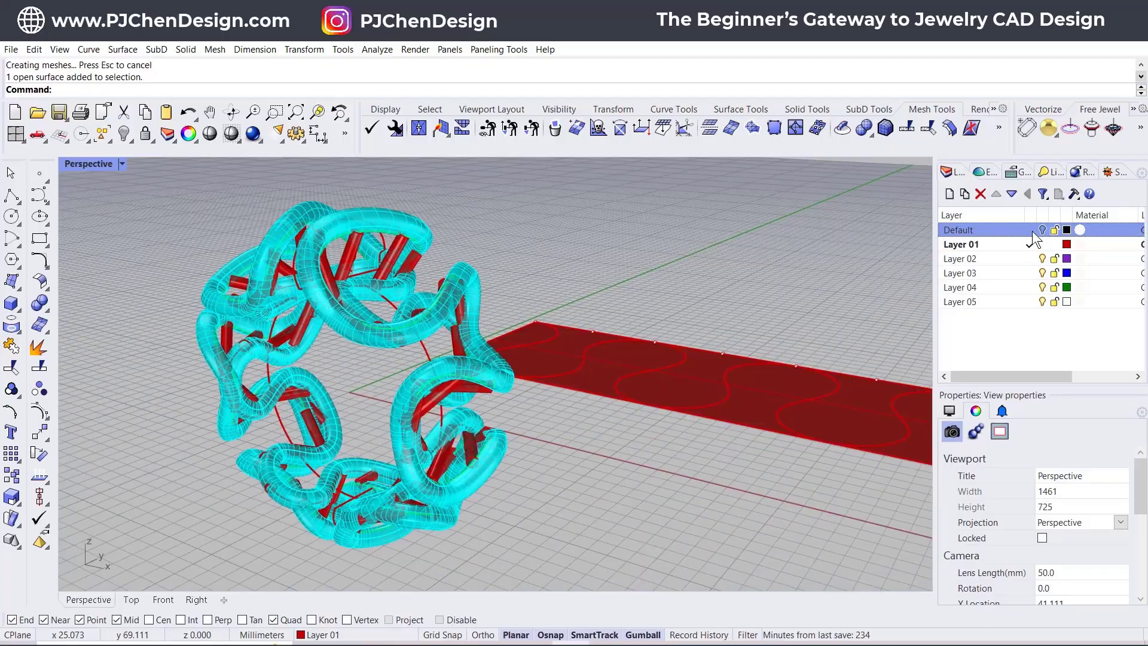
click(1031, 230)
click(1037, 244)
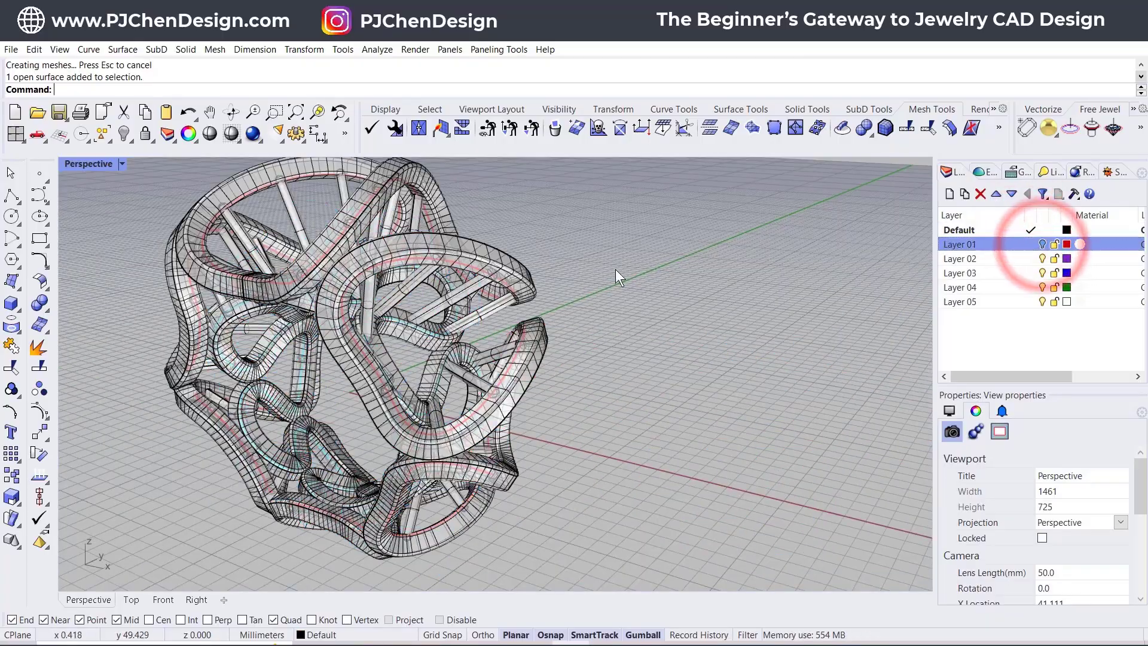